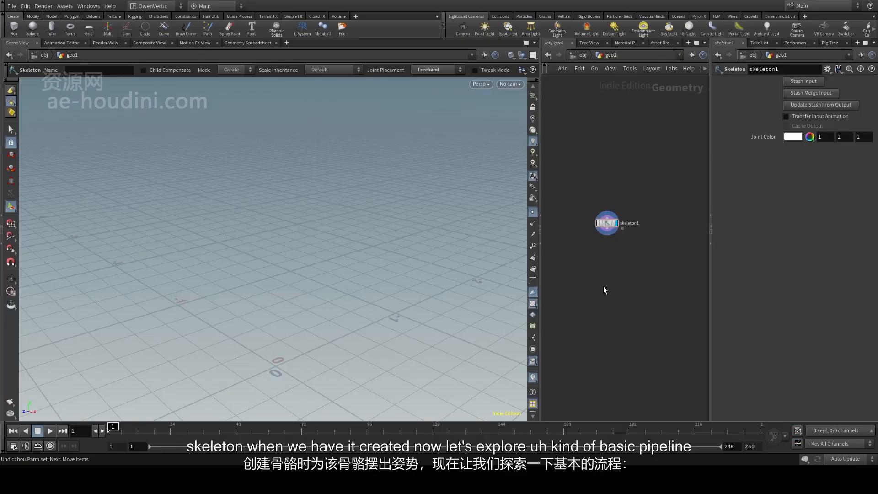
Step: Add a Tube node beside the skeleton node in the geometry network and display it
{"action": "middle_click_drag", "start_coordinate": [631, 278], "coordinate": [607, 294]}
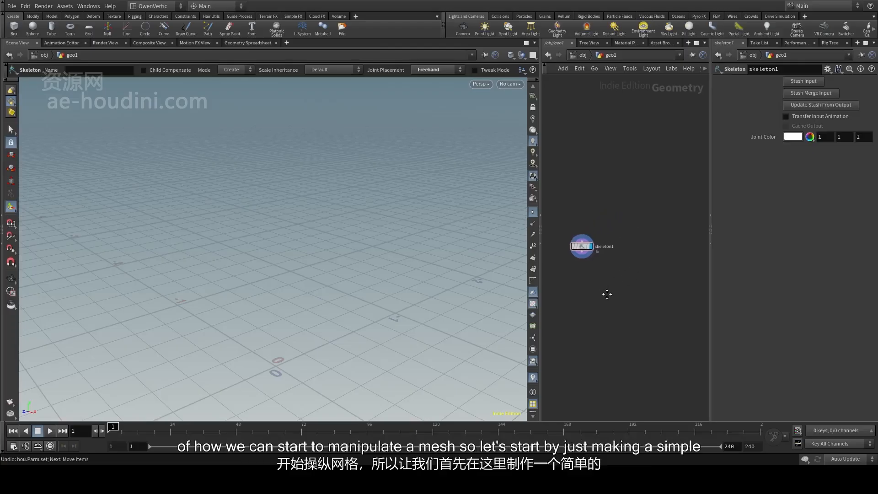
{"action": "scroll", "coordinate": [607, 296], "scroll_direction": "up", "scroll_amount": 1}
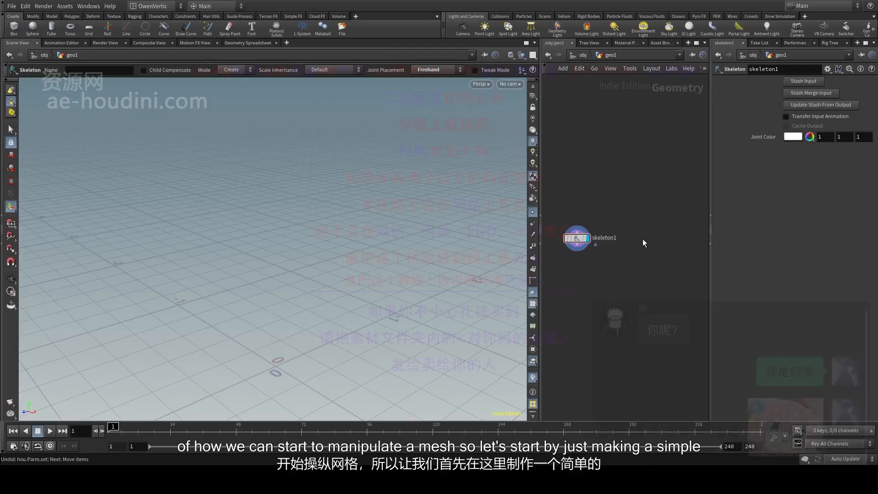
{"action": "key", "text": "Tab"}
{"action": "type", "text": "tube"}
{"action": "key", "text": "Return"}
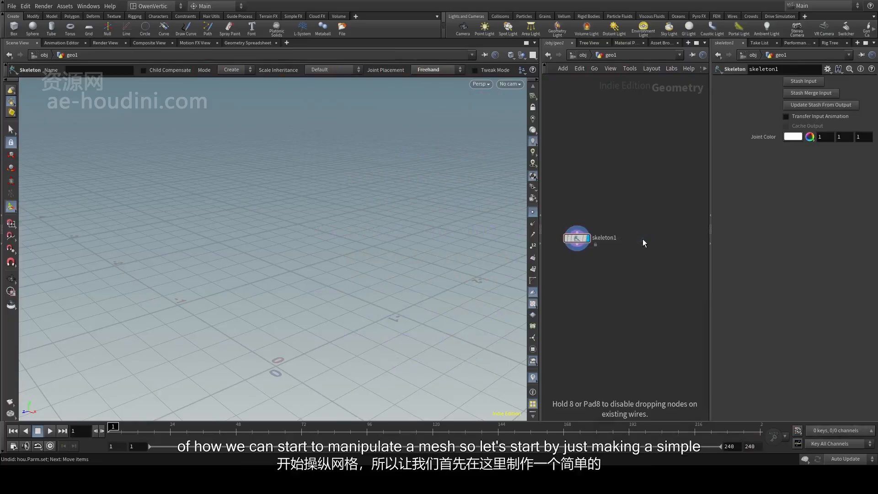
{"action": "left_click", "coordinate": [643, 238]}
{"action": "left_click", "coordinate": [653, 240]}
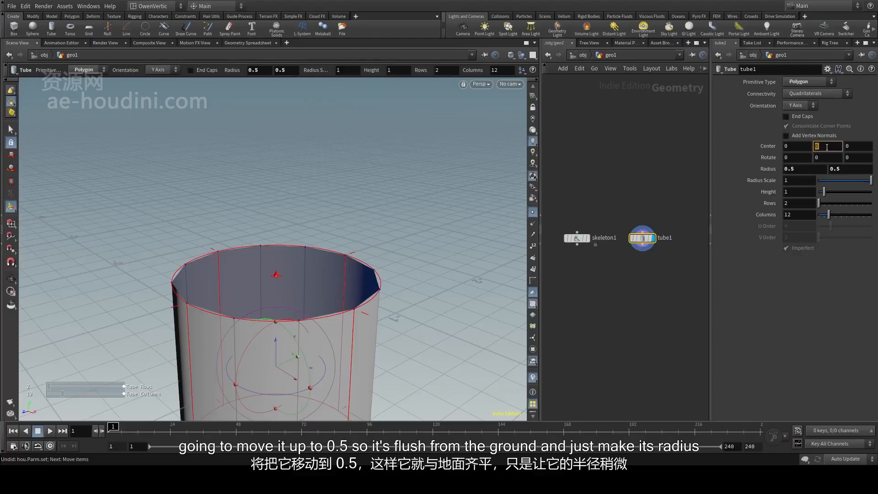
Step: Set the tube's Y centre to 0.5, its radius scale to about 0.357 and its rows to 17
{"action": "left_click", "coordinate": [827, 147]}
{"action": "type", "text": ".5"}
{"action": "key", "text": "Return"}
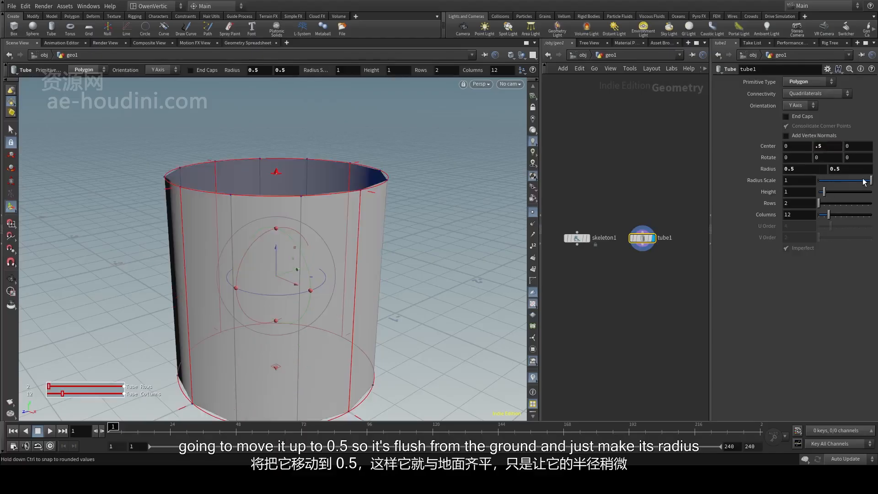
{"action": "left_click_drag", "start_coordinate": [864, 181], "coordinate": [836, 207]}
{"action": "left_click_drag", "start_coordinate": [284, 256], "coordinate": [327, 163], "text": "alt"}
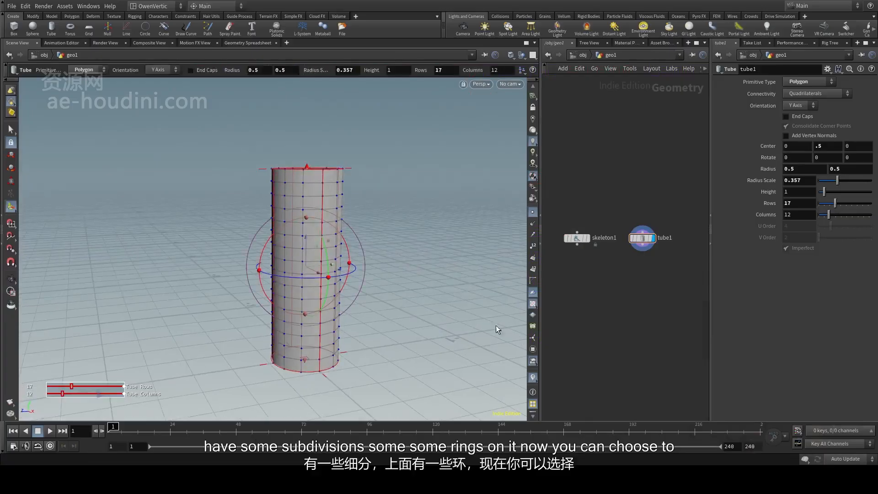
Step: Select the skeleton node and set its joint placement to View Based
{"action": "left_click_drag", "start_coordinate": [496, 325], "coordinate": [457, 274], "text": "alt"}
{"action": "left_click", "coordinate": [577, 238]}
{"action": "scroll", "coordinate": [627, 300], "scroll_direction": "down", "scroll_amount": 2}
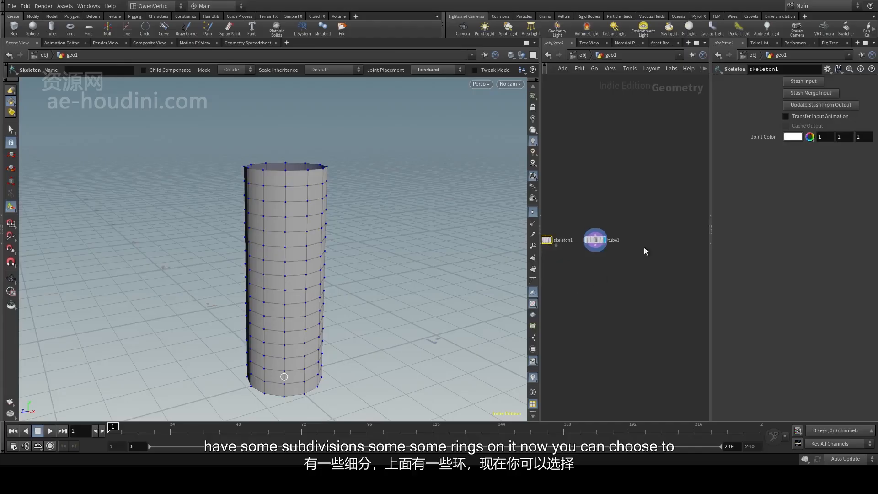
{"action": "middle_click_drag", "start_coordinate": [605, 288], "coordinate": [621, 286]}
{"action": "mouse_move", "coordinate": [328, 274]}
{"action": "left_mouse_down", "text": "alt"}
{"action": "mouse_move", "coordinate": [372, 300]}
{"action": "mouse_move", "coordinate": [342, 288]}
{"action": "mouse_move", "coordinate": [333, 271]}
{"action": "left_mouse_up", "text": "alt"}
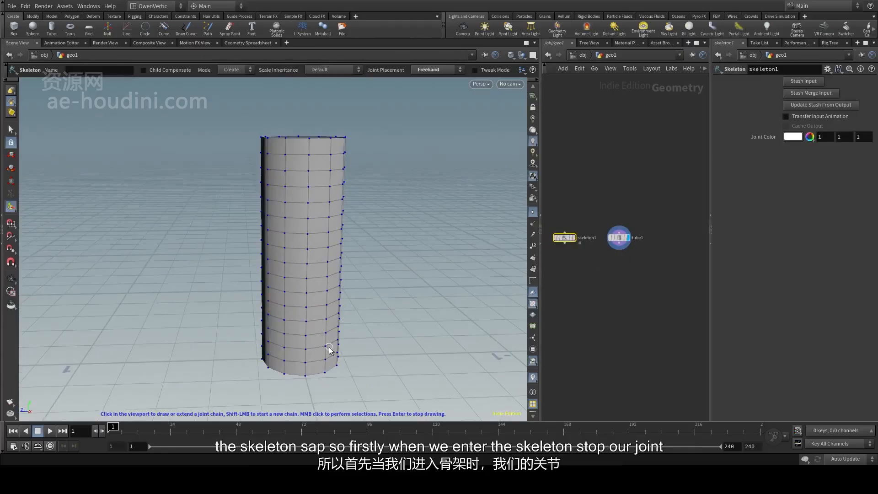
{"action": "left_click_drag", "start_coordinate": [329, 350], "coordinate": [467, 202], "text": "alt"}
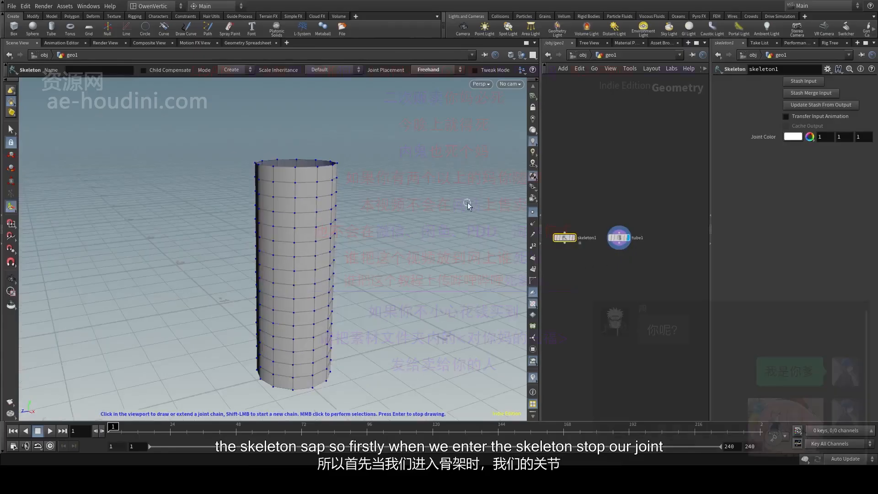
{"action": "left_click", "coordinate": [448, 71]}
{"action": "left_click", "coordinate": [442, 81]}
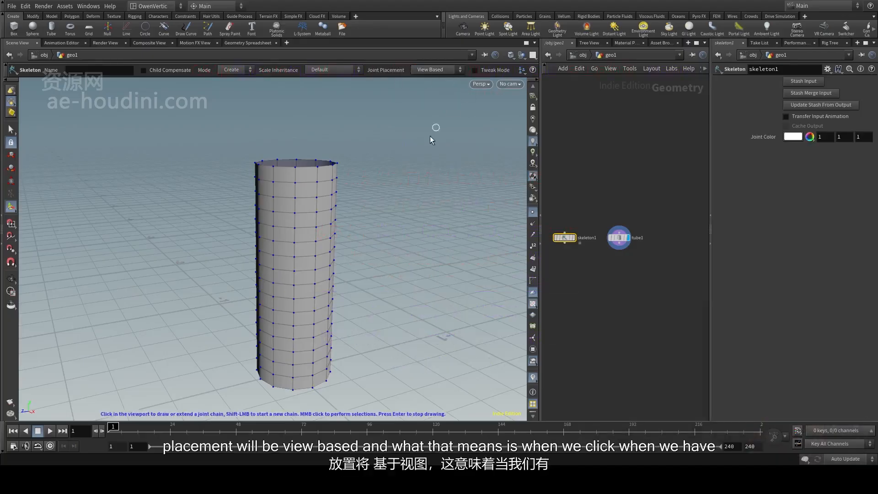
Step: Turn on the tube's display and template flags and place a first skeleton joint inside the tube mesh
{"action": "left_click_drag", "start_coordinate": [392, 206], "coordinate": [320, 229], "text": "alt"}
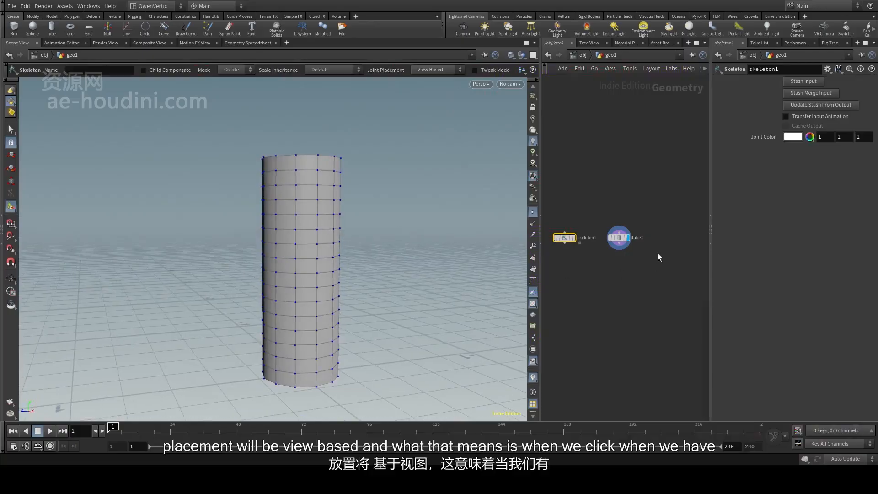
{"action": "left_click", "coordinate": [573, 237]}
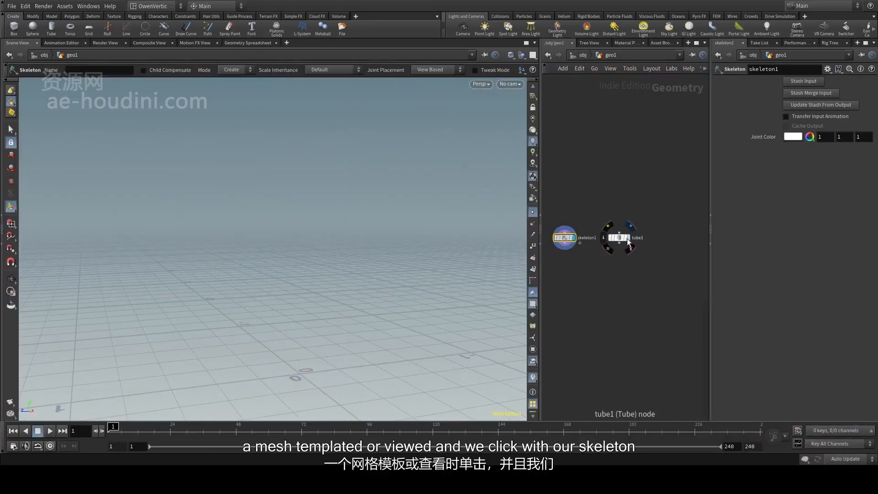
{"action": "left_click", "coordinate": [628, 247]}
{"action": "left_click", "coordinate": [627, 248]}
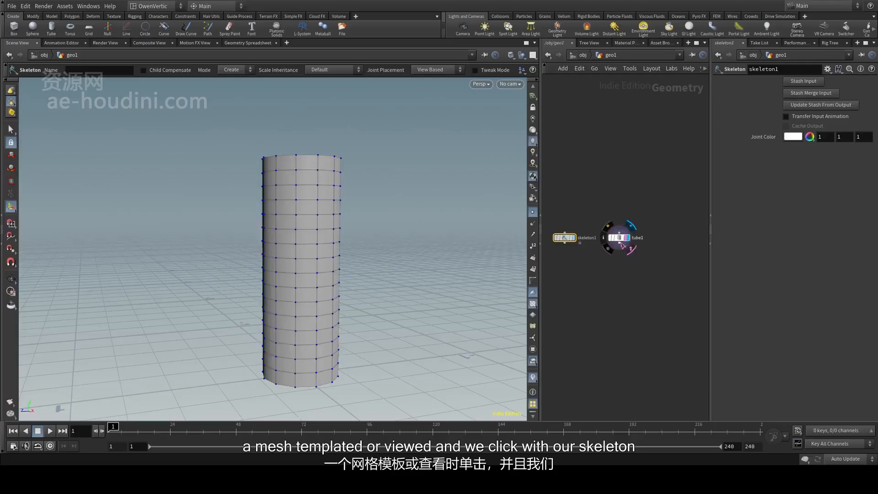
{"action": "left_click_drag", "start_coordinate": [297, 224], "coordinate": [362, 257], "text": "alt"}
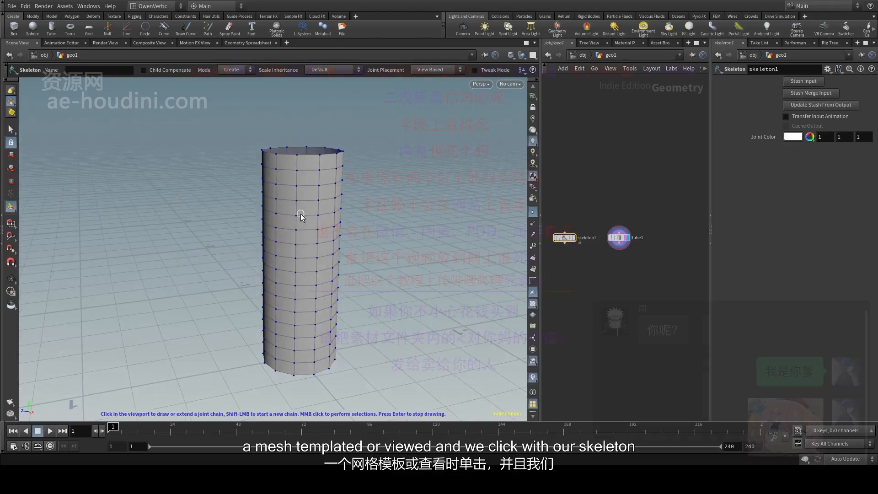
{"action": "left_click_drag", "start_coordinate": [328, 161], "coordinate": [259, 287], "text": "alt"}
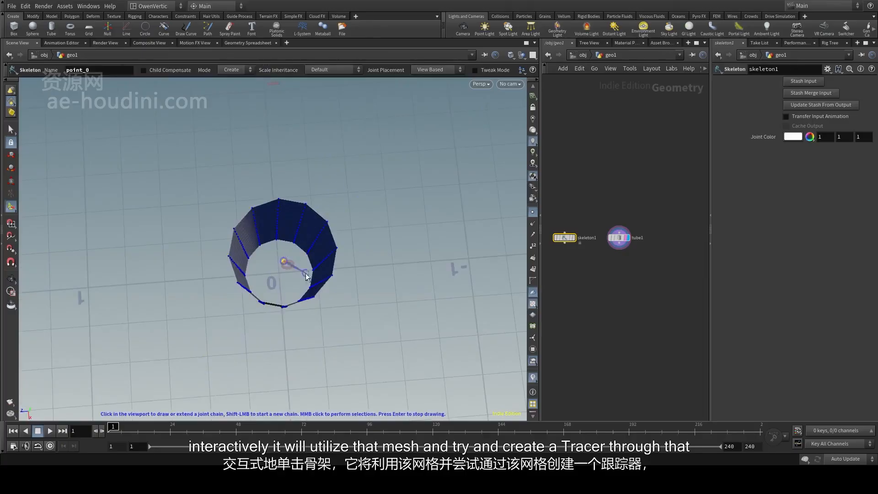
Step: Examine how well the first joint is centred in the tube, from above and in the orthographic views
{"action": "left_click_drag", "start_coordinate": [268, 366], "coordinate": [369, 290], "text": "alt"}
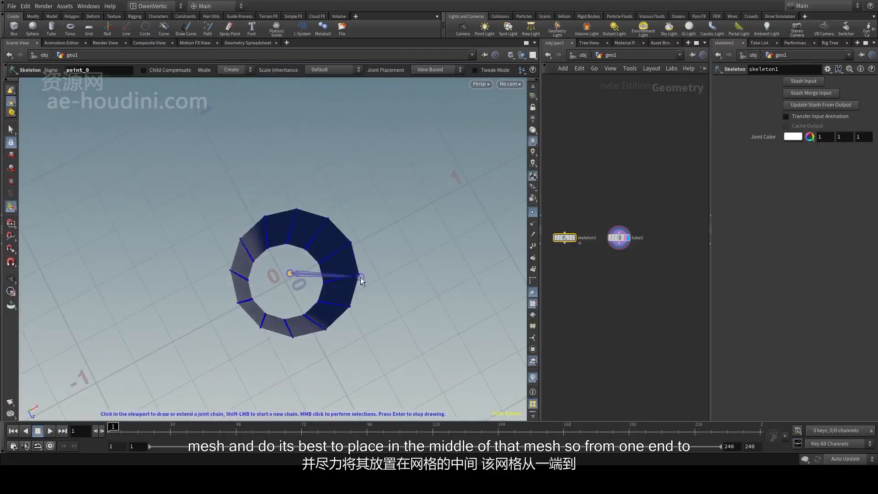
{"action": "left_click_drag", "start_coordinate": [329, 331], "coordinate": [303, 261], "text": "alt"}
{"action": "key", "text": "space+b"}
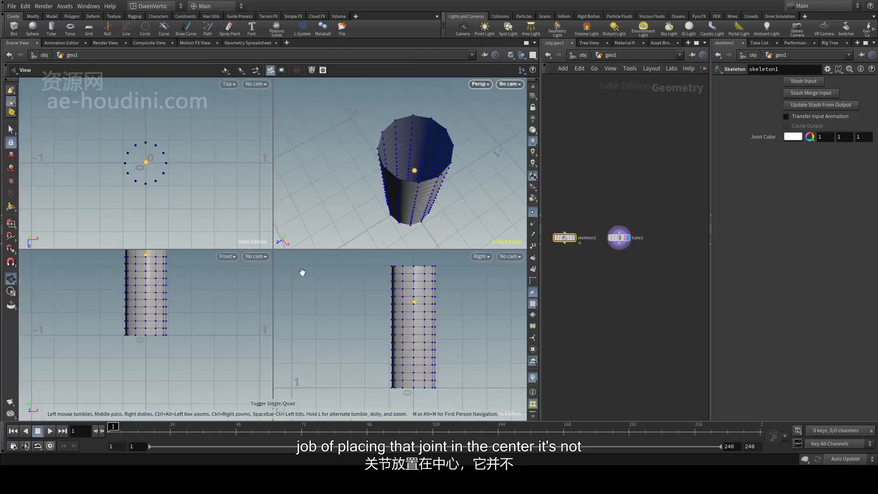
{"action": "key", "text": "space+b"}
{"action": "scroll", "coordinate": [284, 247], "scroll_direction": "up", "scroll_amount": 10}
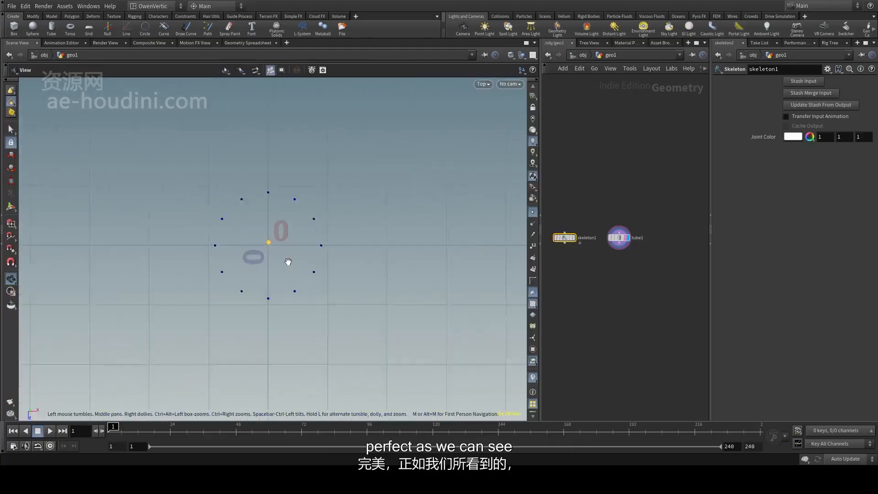
{"action": "key", "text": "Return"}
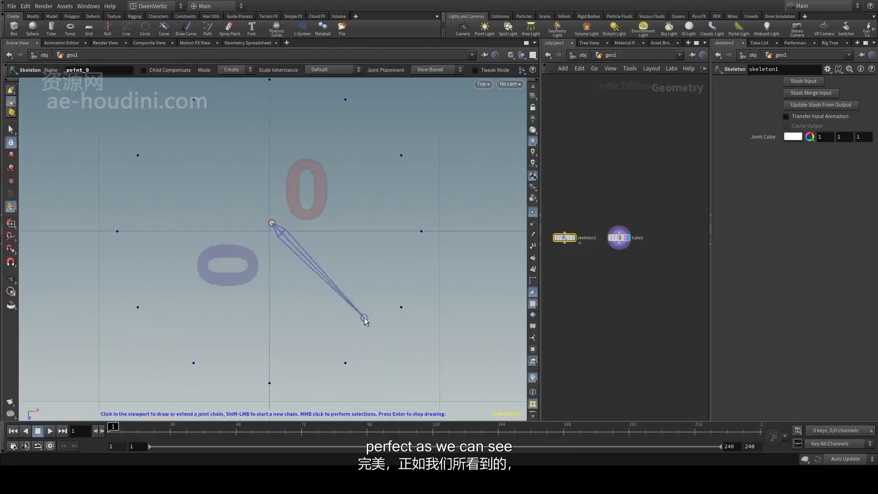
{"action": "key", "text": "space+b"}
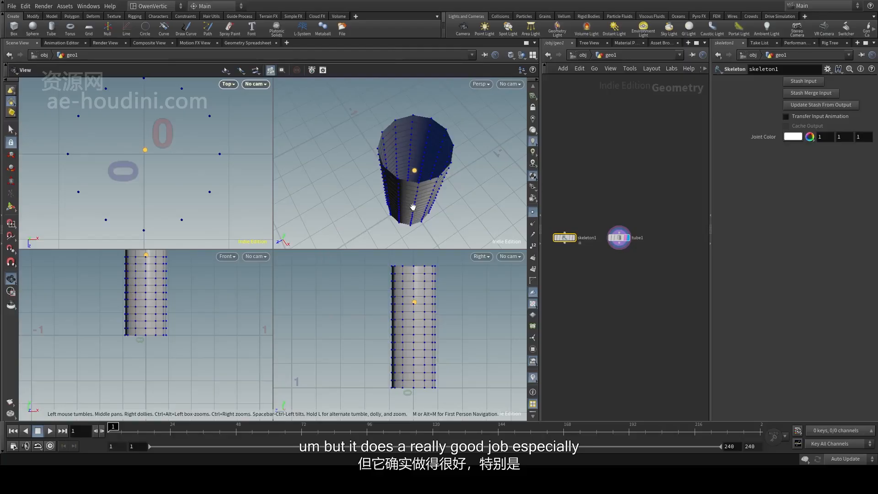
Step: Extend the chain with a second view-based joint near the tube's wall, beside the first one
{"action": "key", "text": "space+b"}
{"action": "left_click_drag", "start_coordinate": [361, 249], "coordinate": [334, 205]}
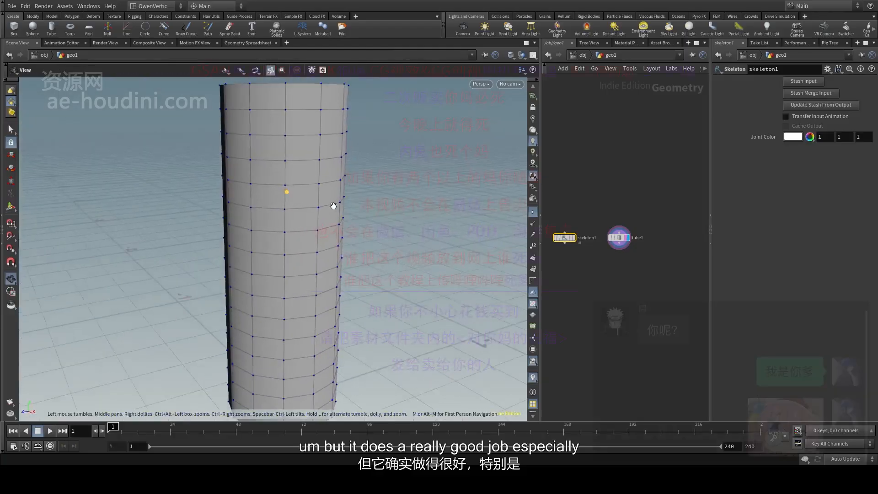
{"action": "left_click_drag", "start_coordinate": [332, 174], "coordinate": [299, 335]}
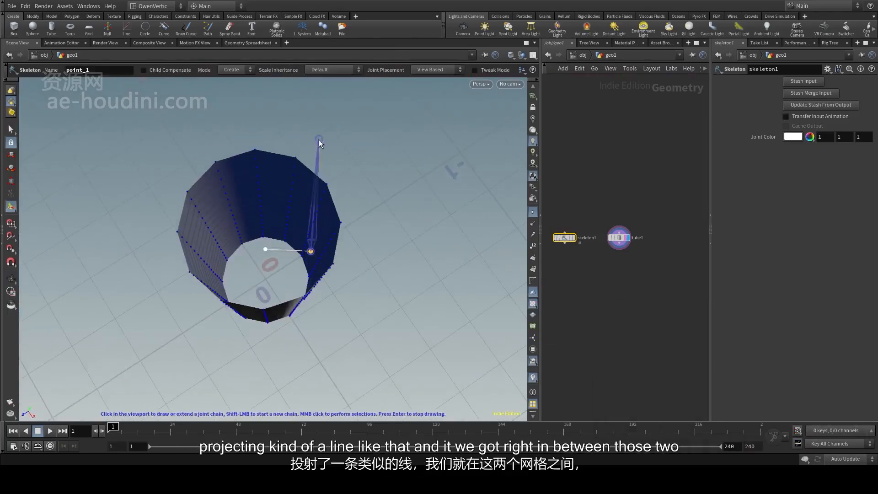
{"action": "left_click_drag", "start_coordinate": [303, 252], "coordinate": [323, 212], "text": "alt"}
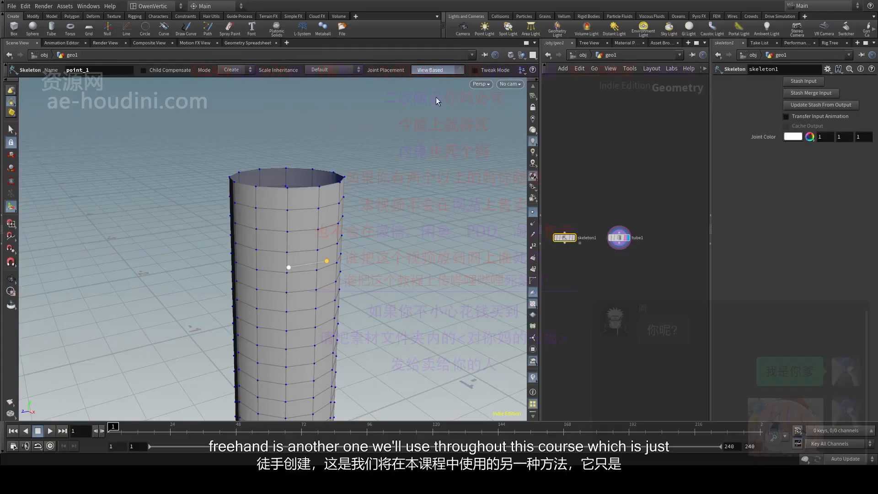
Step: Set joint placement to Freehand and extend the chain with six joints zigzagging around the tube
{"action": "left_click_drag", "start_coordinate": [382, 180], "coordinate": [321, 252], "text": "alt"}
{"action": "left_click", "coordinate": [415, 173]}
{"action": "left_click", "coordinate": [361, 317]}
{"action": "left_click", "coordinate": [156, 325]}
{"action": "left_click", "coordinate": [315, 197]}
{"action": "left_click", "coordinate": [255, 214]}
{"action": "left_click_drag", "start_coordinate": [220, 128], "coordinate": [94, 202], "text": "alt"}
{"action": "scroll", "coordinate": [278, 213], "scroll_direction": "down", "scroll_amount": 2, "text": "alt"}
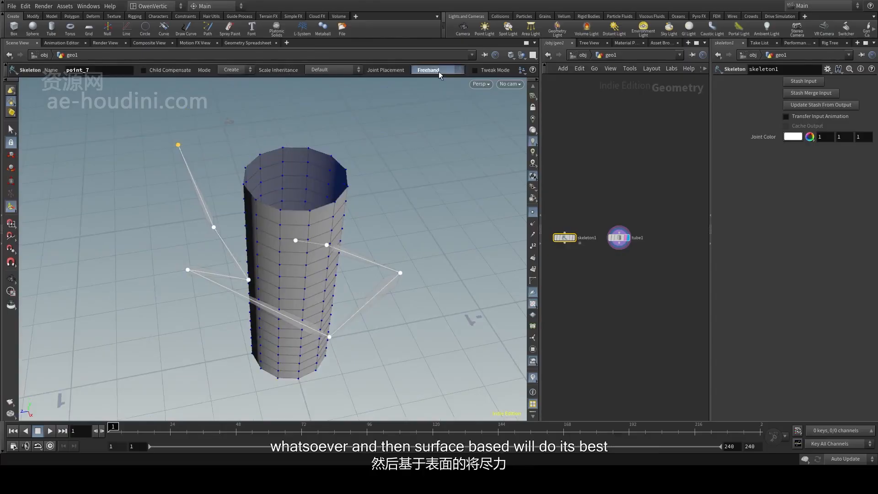
Step: Set joint placement to Surface and extend the chain with five joints on the tube mesh
{"action": "left_click_drag", "start_coordinate": [362, 247], "coordinate": [335, 190], "text": "alt"}
{"action": "left_click", "coordinate": [320, 196]}
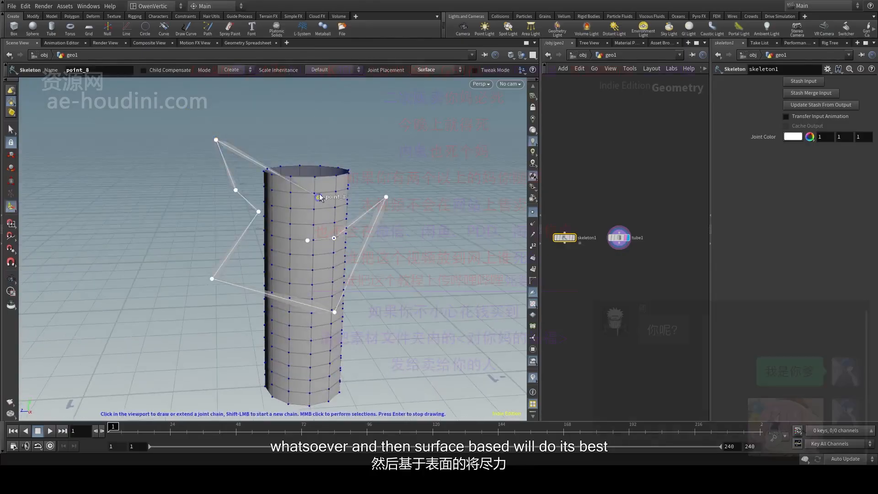
{"action": "left_click_drag", "start_coordinate": [302, 239], "coordinate": [308, 311], "text": "alt"}
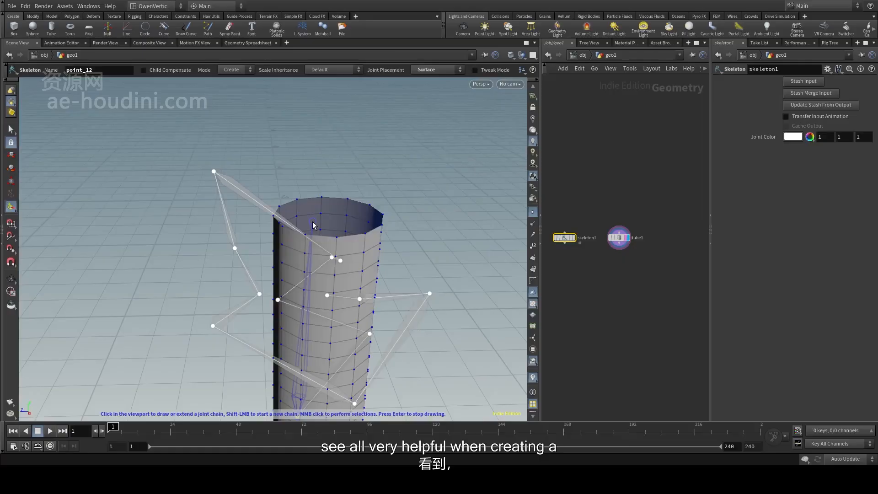
Step: Reselect the chain's last joint low on the tube, add four more joints from it, and stop drawing the chain
{"action": "right_click_drag", "start_coordinate": [393, 252], "coordinate": [395, 251], "text": "alt"}
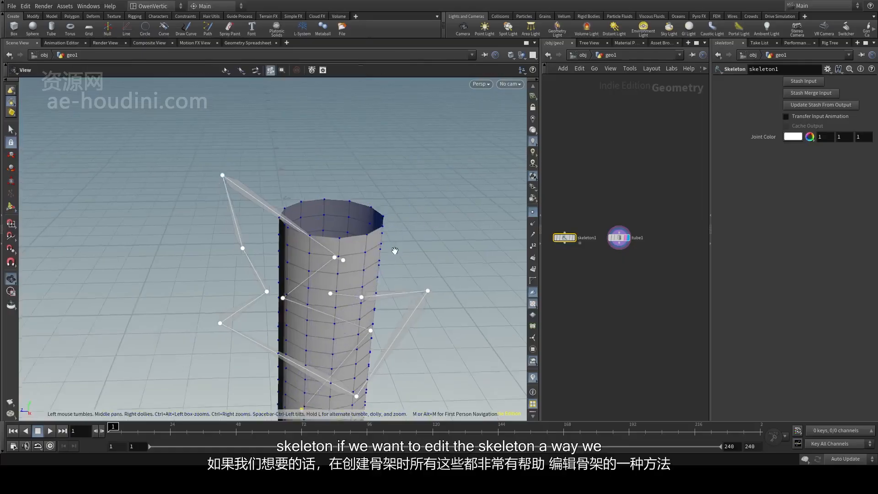
{"action": "middle_click_drag", "start_coordinate": [395, 250], "coordinate": [366, 198], "text": "alt"}
{"action": "key", "text": "Return"}
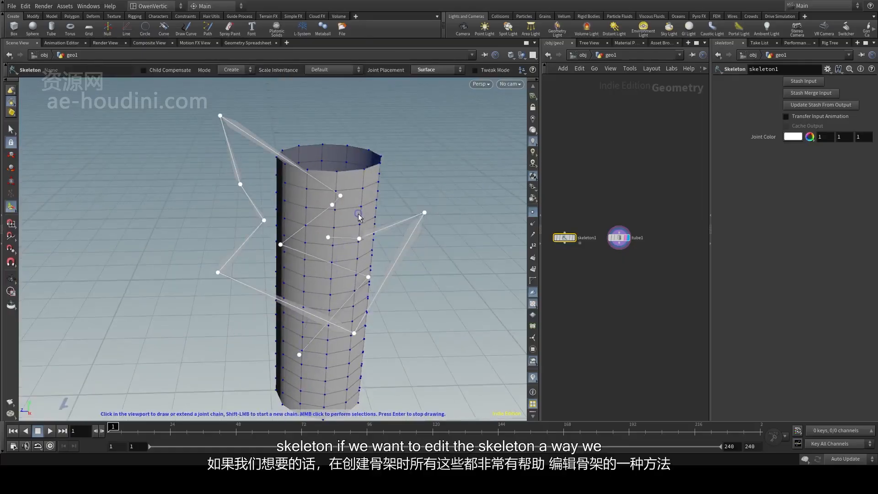
{"action": "left_click_drag", "start_coordinate": [359, 215], "coordinate": [365, 204], "text": "alt"}
{"action": "middle_click_drag", "start_coordinate": [365, 204], "coordinate": [364, 179], "text": "alt"}
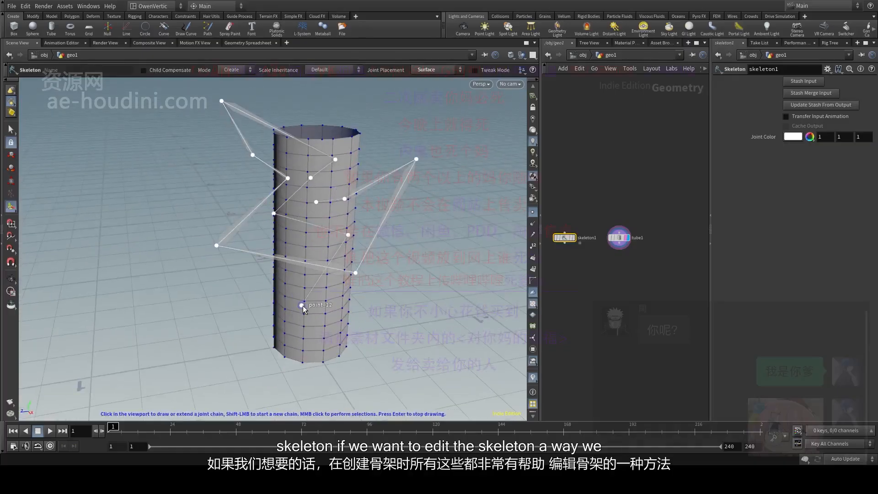
{"action": "left_click", "coordinate": [302, 305]}
{"action": "left_click", "coordinate": [282, 321]}
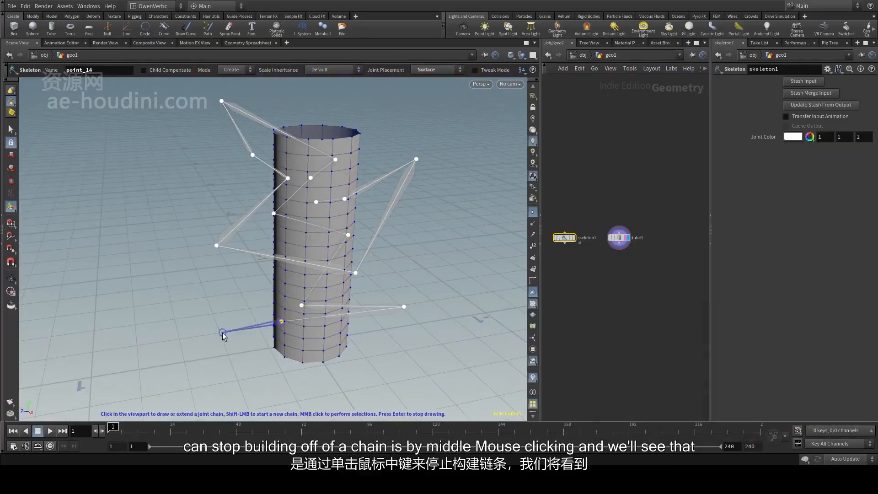
{"action": "left_click", "coordinate": [172, 286]}
{"action": "key", "text": "Escape"}
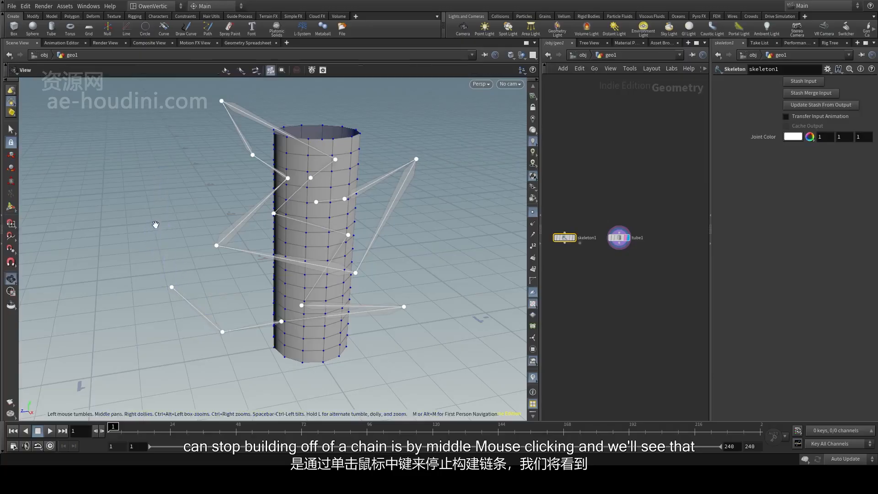
Step: Build a branch of three joints off an existing joint and switch the skeleton mode from Create to Modify
{"action": "left_click_drag", "start_coordinate": [155, 225], "coordinate": [194, 233], "text": "alt"}
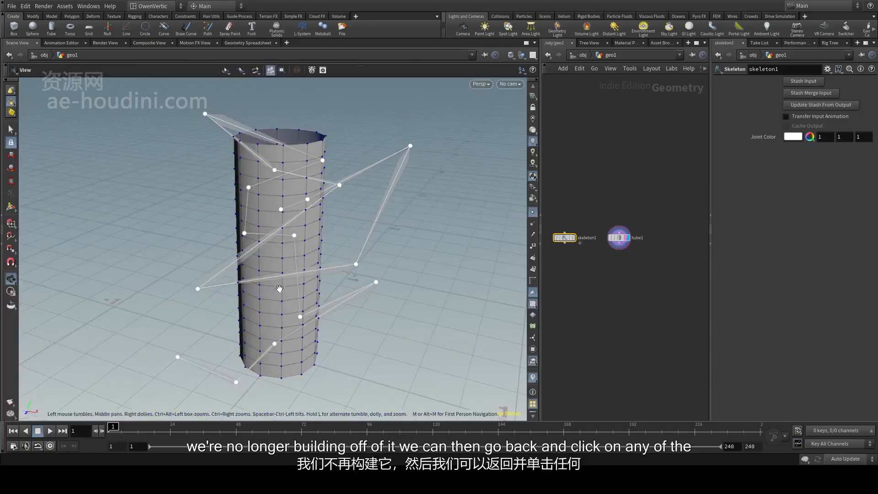
{"action": "left_click_drag", "start_coordinate": [193, 347], "coordinate": [203, 270], "text": "alt"}
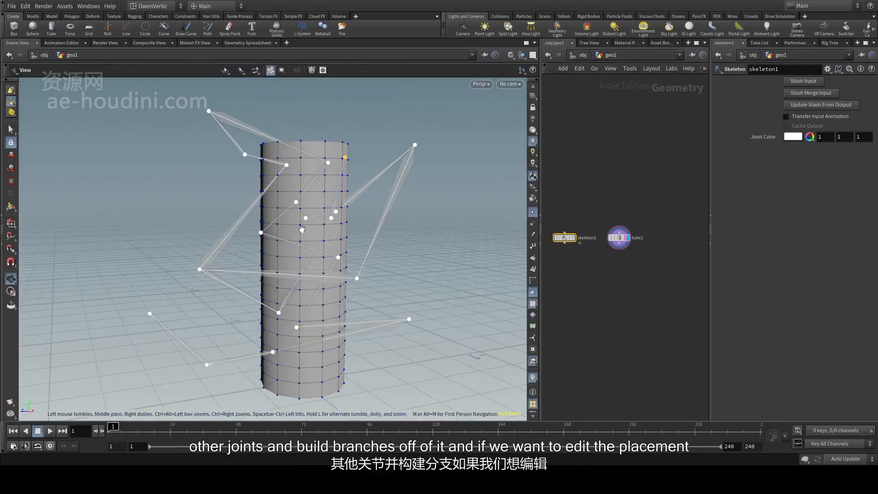
{"action": "left_click_drag", "start_coordinate": [256, 292], "coordinate": [322, 226], "text": "alt"}
{"action": "left_click", "coordinate": [331, 210]}
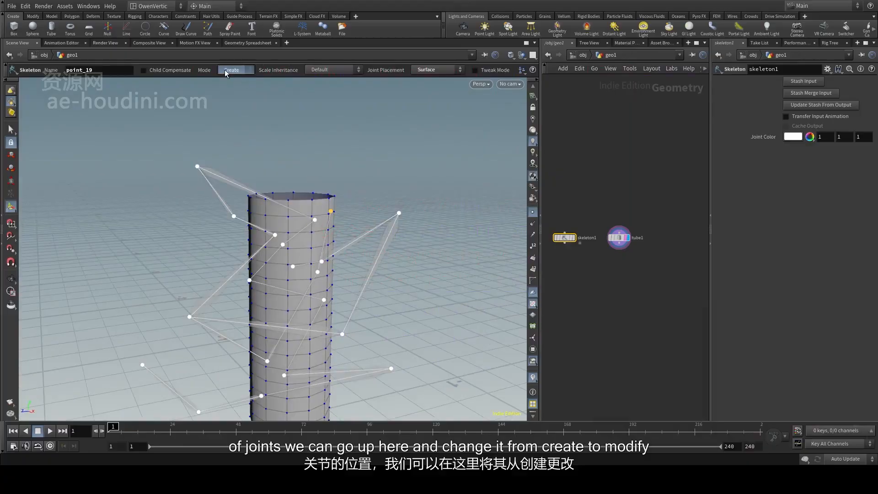
{"action": "left_click", "coordinate": [230, 89]}
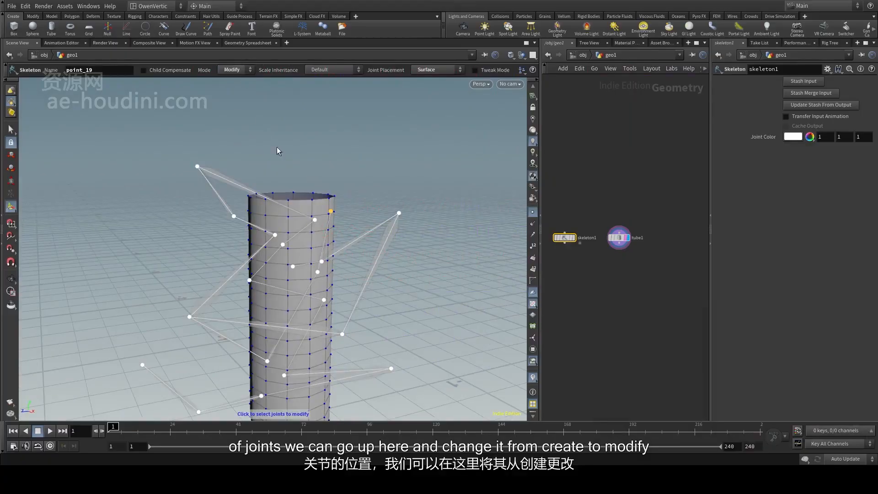
Step: Turn on Tweak Mode and move the selected branch joint from near the tube's rim to lower on its surface
{"action": "left_click_drag", "start_coordinate": [366, 201], "coordinate": [335, 215], "text": "alt"}
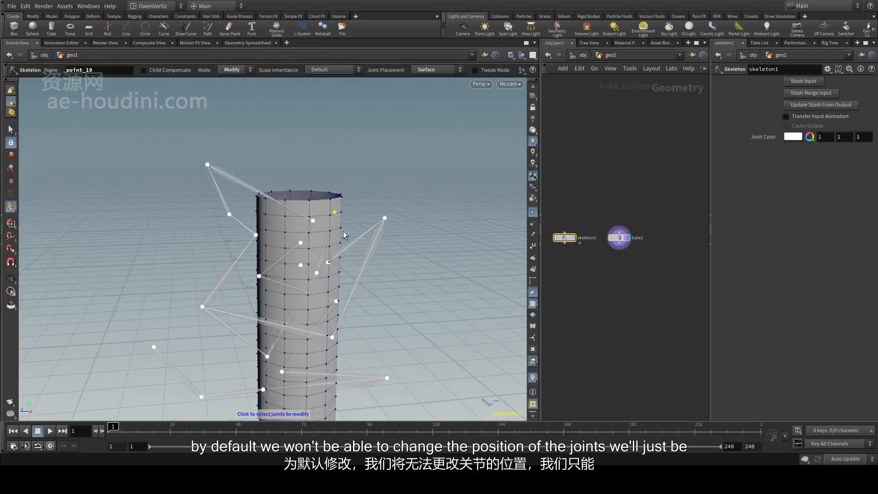
{"action": "left_click_drag", "start_coordinate": [355, 225], "coordinate": [331, 213], "text": "alt"}
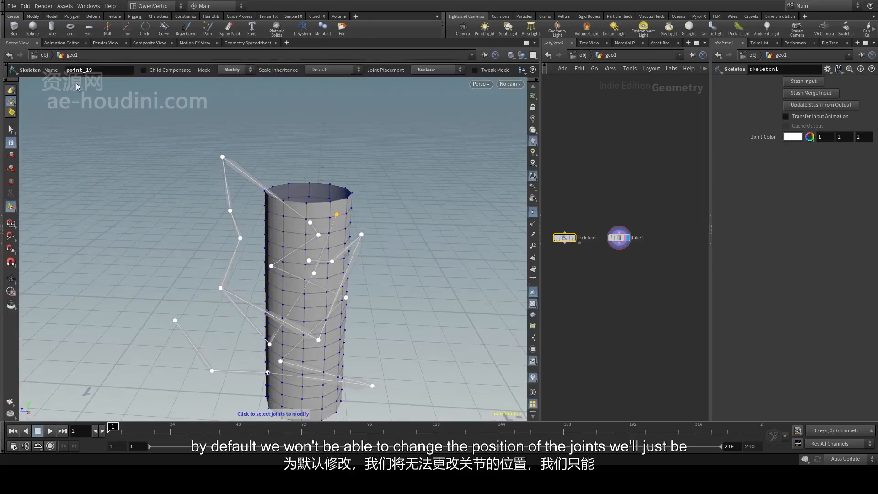
{"action": "left_click", "coordinate": [478, 71]}
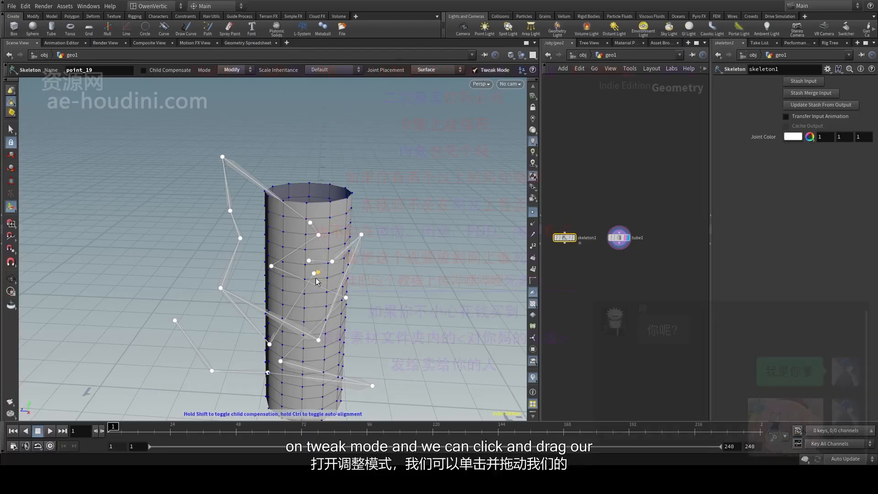
{"action": "left_click_drag", "start_coordinate": [338, 214], "coordinate": [339, 219]}
Step: Set joint placement to View Based and reposition the branch's end joint point_19 around the upper part of the tube
{"action": "left_click_drag", "start_coordinate": [411, 239], "coordinate": [363, 211], "text": "alt"}
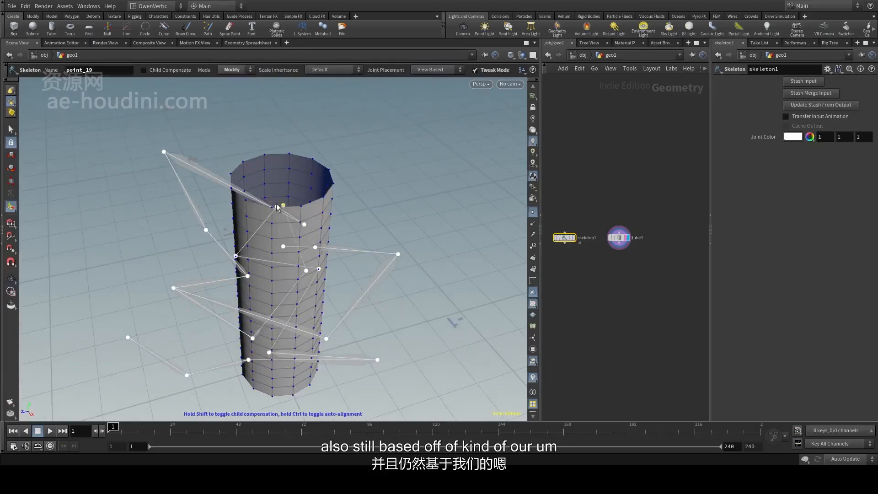
{"action": "left_click_drag", "start_coordinate": [278, 201], "coordinate": [402, 105], "text": "alt"}
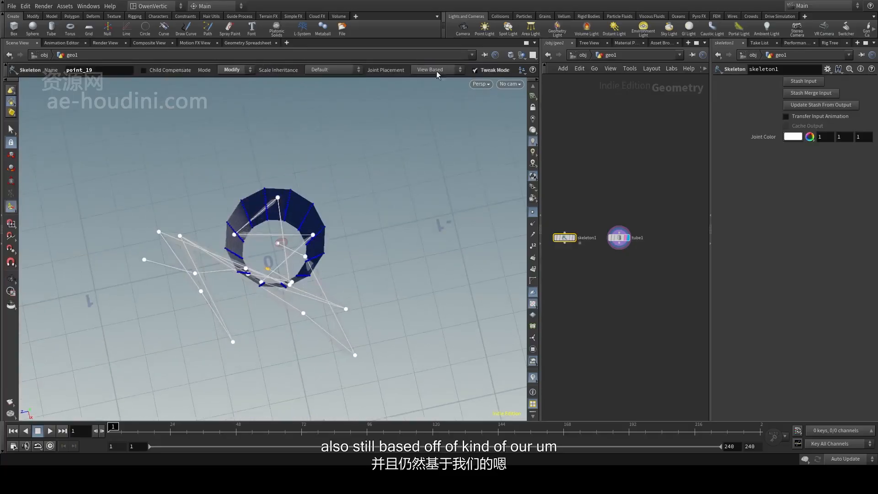
{"action": "left_click_drag", "start_coordinate": [292, 278], "coordinate": [275, 224], "text": "alt"}
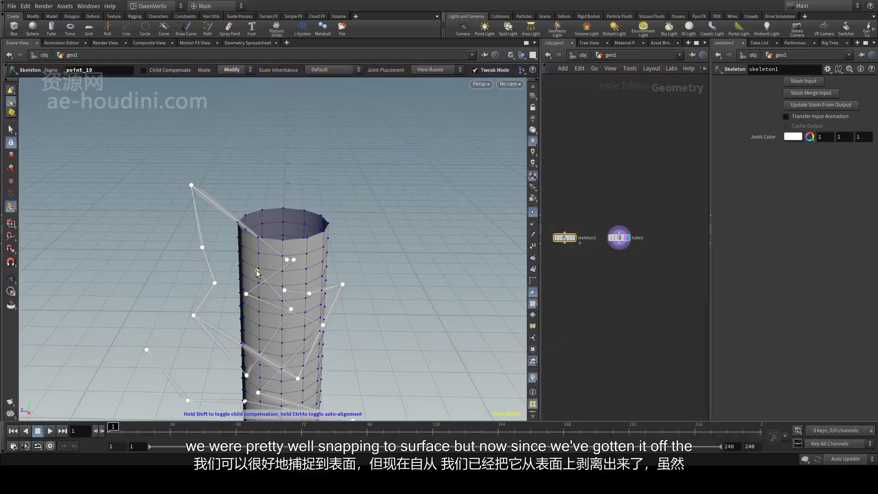
{"action": "left_click_drag", "start_coordinate": [256, 273], "coordinate": [230, 274], "text": "alt"}
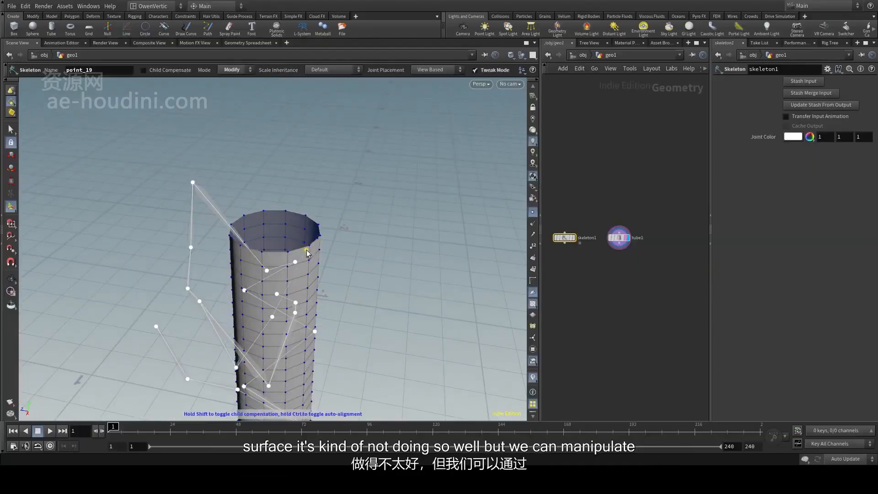
{"action": "left_click_drag", "start_coordinate": [306, 253], "coordinate": [241, 365], "text": "alt"}
Step: Move joint point_17 together with its children, then turn on Child Compensate and move that joint on its own
{"action": "left_click_drag", "start_coordinate": [256, 238], "coordinate": [233, 270]}
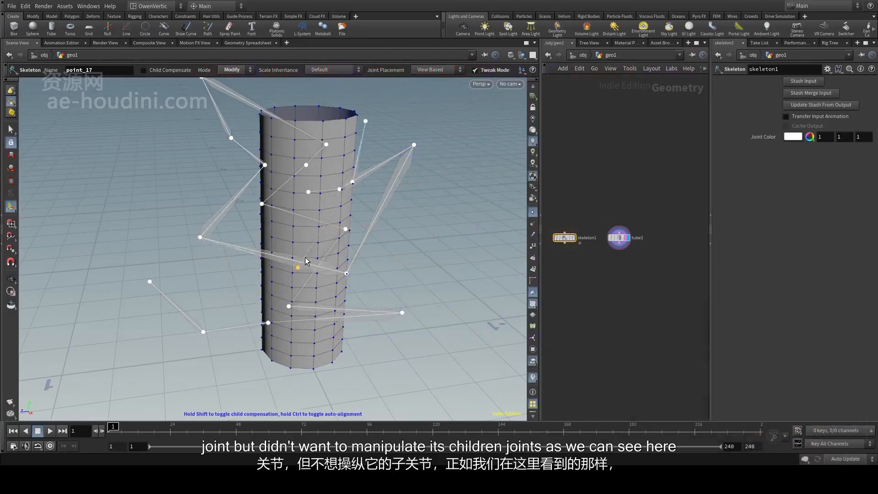
{"action": "left_click_drag", "start_coordinate": [306, 260], "coordinate": [299, 300]}
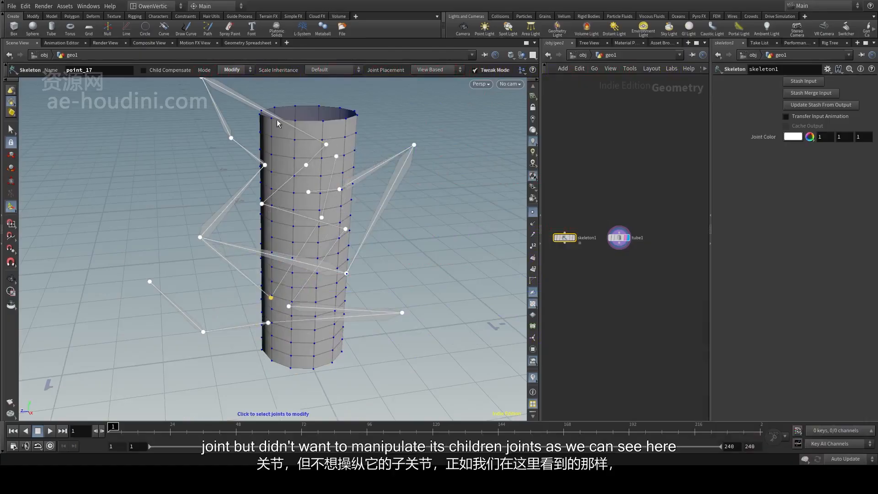
{"action": "left_click", "coordinate": [144, 70]}
{"action": "left_click_drag", "start_coordinate": [271, 297], "coordinate": [269, 269]}
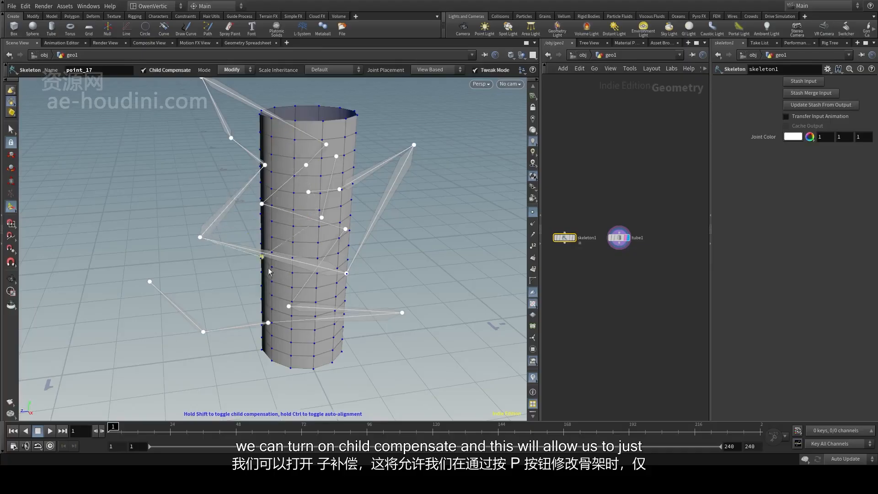
{"action": "left_click_drag", "start_coordinate": [291, 169], "coordinate": [282, 154]}
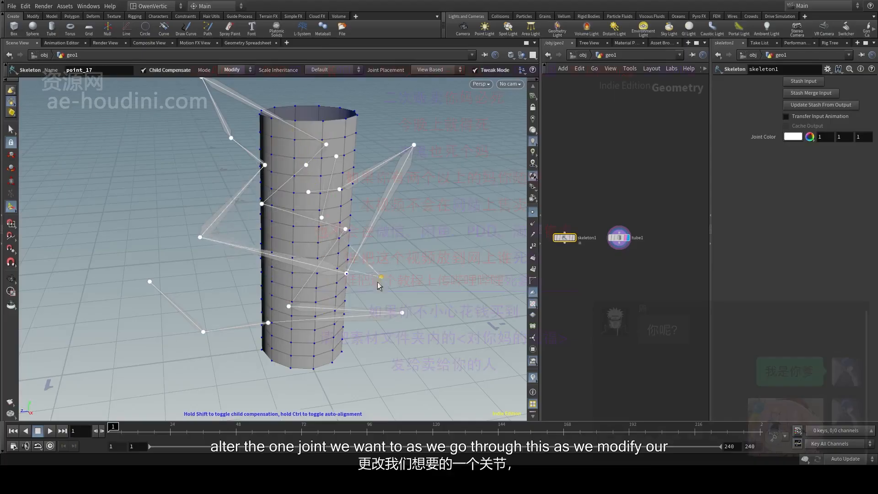
Step: Select joint point_18 and open the viewer state dialog with its detailed parameters
{"action": "key", "text": "Escape"}
{"action": "left_click_drag", "start_coordinate": [300, 191], "coordinate": [192, 256]}
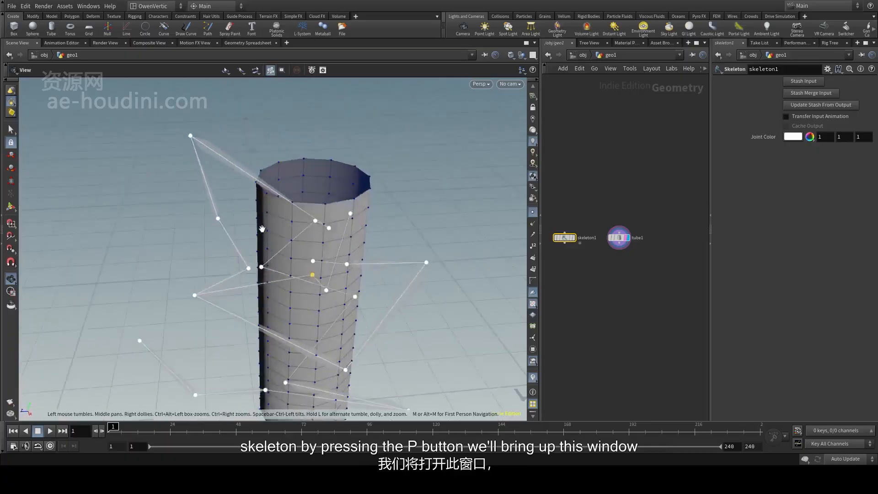
{"action": "key", "text": "Return"}
{"action": "key", "text": "p"}
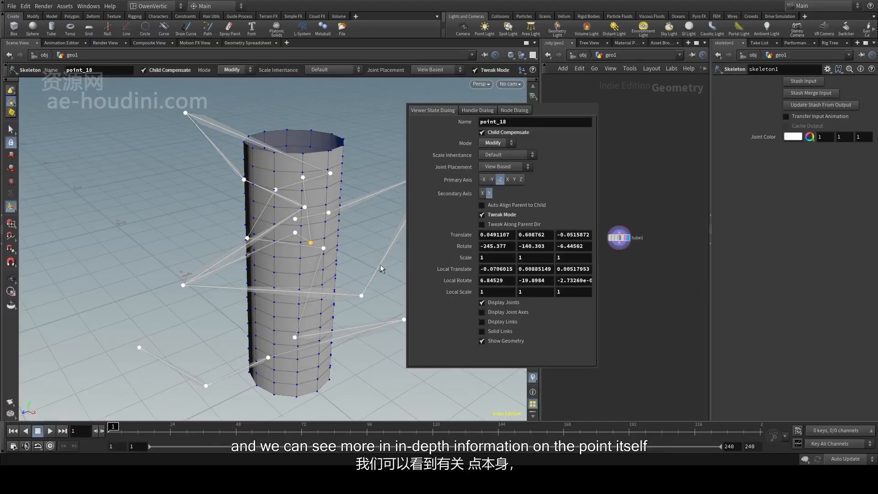
Step: Move joint point_18 higher on the tube and set its Translate to about 0.54, 1.25, 0.44
{"action": "key", "text": "Escape"}
{"action": "left_click_drag", "start_coordinate": [316, 247], "coordinate": [300, 235]}
{"action": "key", "text": "Return"}
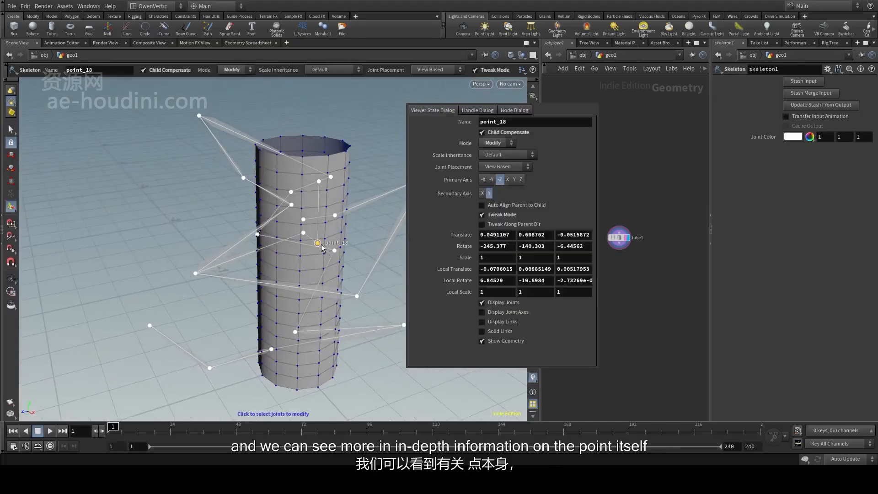
{"action": "left_click_drag", "start_coordinate": [329, 193], "coordinate": [321, 209]}
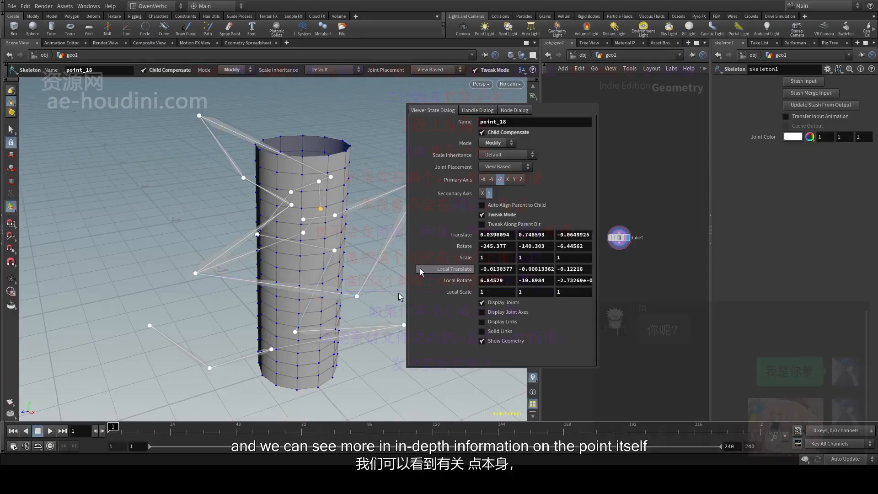
{"action": "left_click_drag", "start_coordinate": [471, 236], "coordinate": [472, 235]}
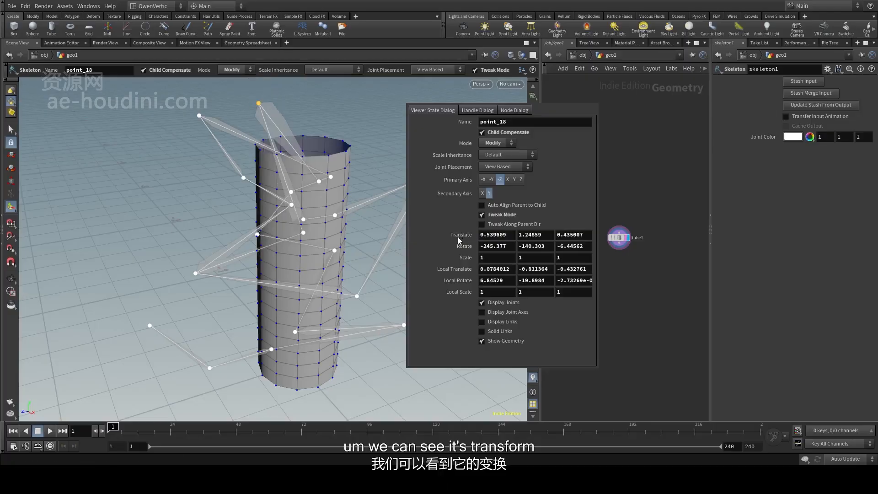
Step: Slightly adjust the rotation of joint point_18 and open its name for editing
{"action": "key", "text": "Escape"}
{"action": "left_click_drag", "start_coordinate": [237, 201], "coordinate": [268, 198]}
{"action": "key", "text": "Return"}
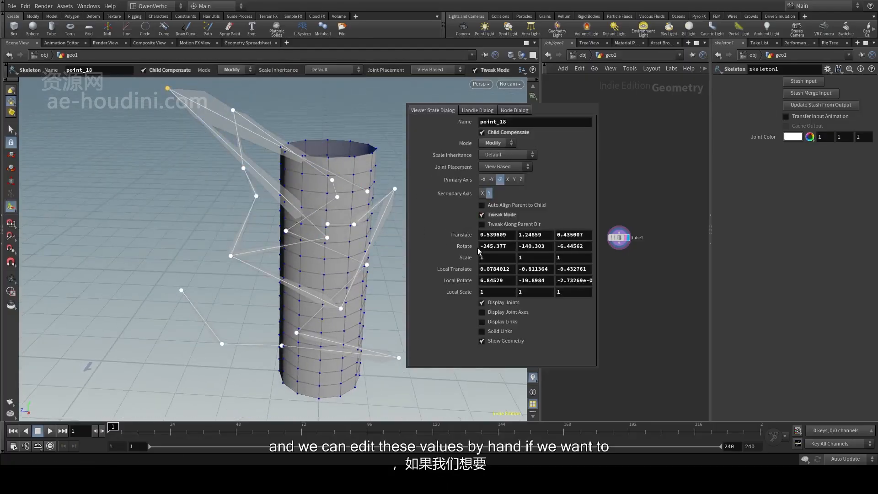
{"action": "middle_click_drag", "start_coordinate": [513, 248], "coordinate": [446, 250]}
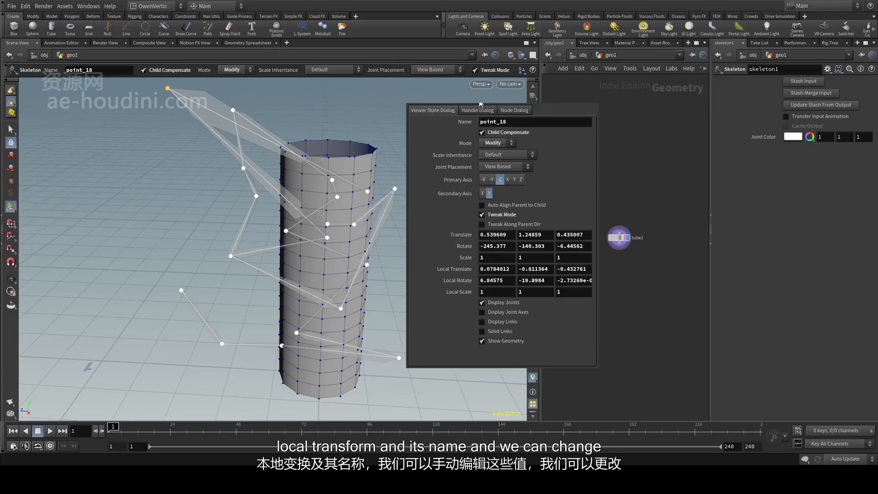
{"action": "double_click", "coordinate": [491, 122]}
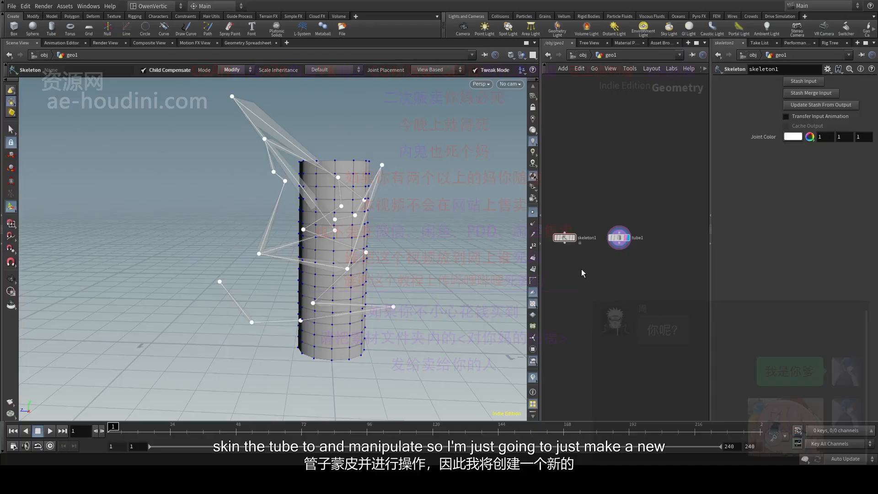
Step: Delete the existing skeleton node and place a fresh Skeleton node beside the tube node
{"action": "left_click_drag", "start_coordinate": [581, 269], "coordinate": [551, 223]}
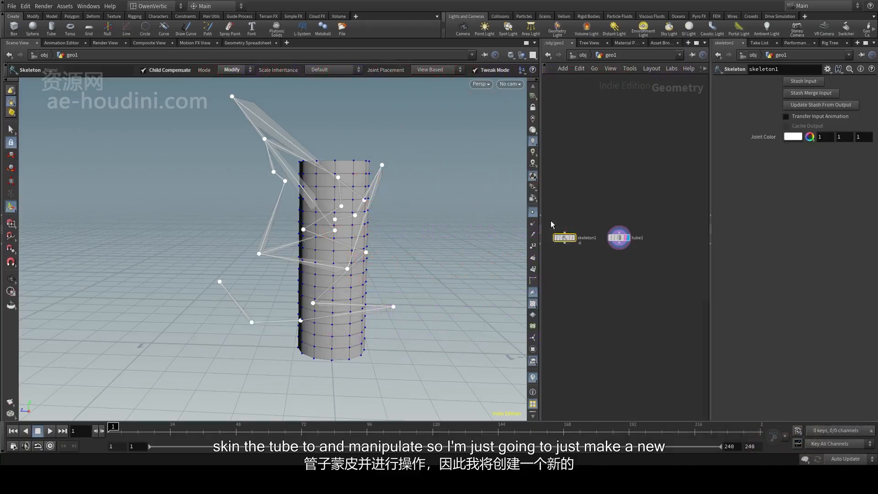
{"action": "key", "text": "Delete"}
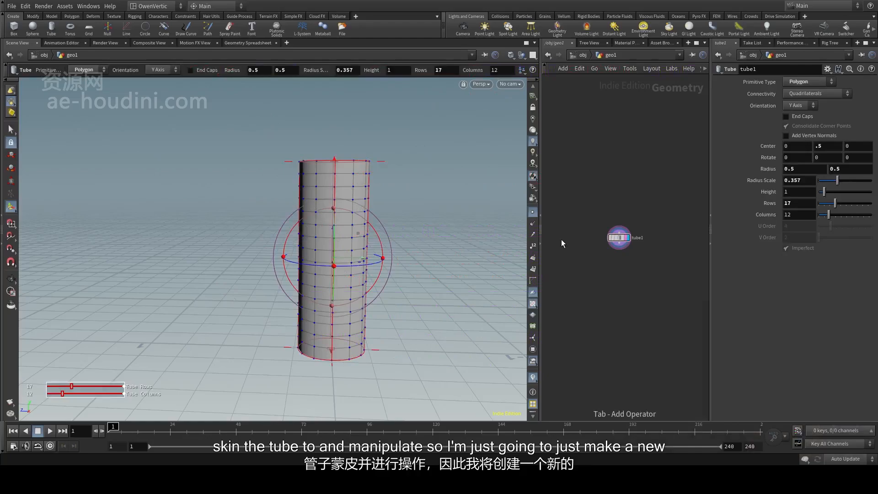
{"action": "key", "text": "Tab"}
{"action": "key", "text": "Return"}
{"action": "left_click", "coordinate": [561, 240]}
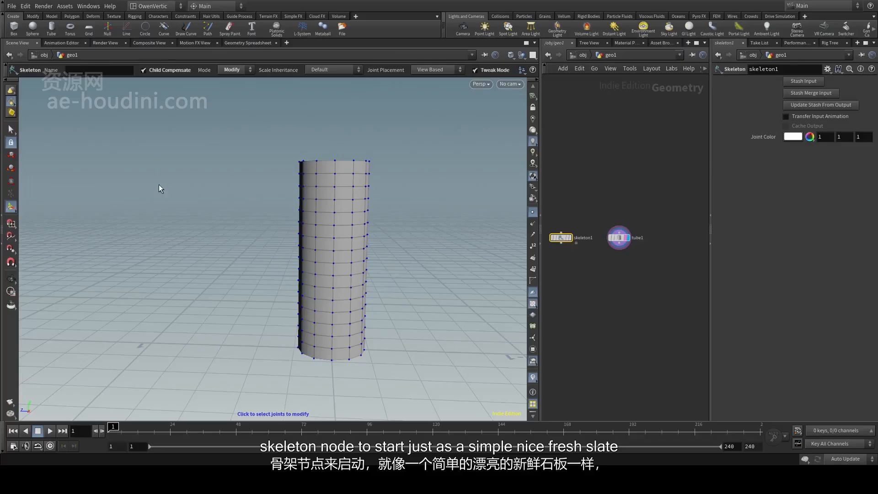
Step: Set the new skeleton to Create mode with Tweak Mode off, working in a maximised Right view
{"action": "left_click", "coordinate": [233, 71]}
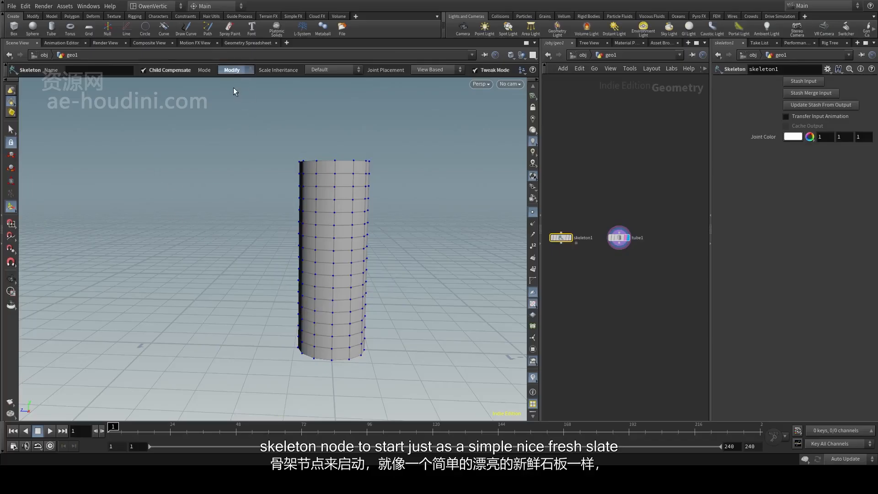
{"action": "left_click", "coordinate": [235, 82]}
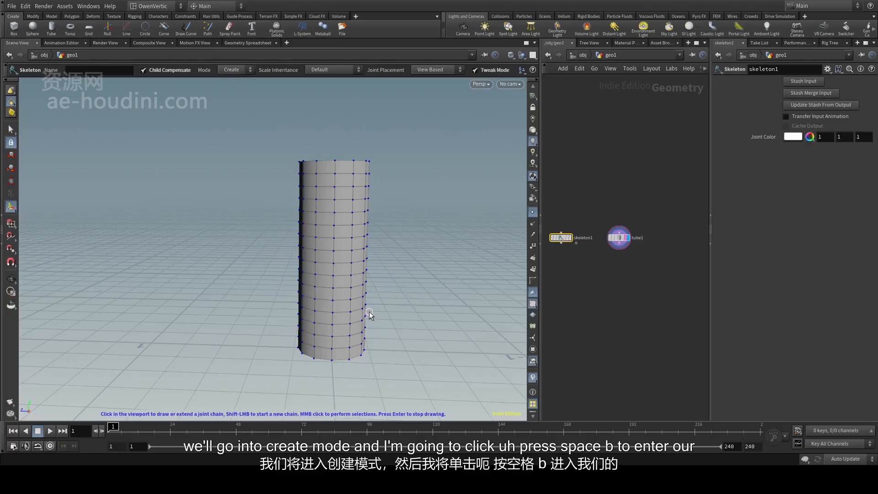
{"action": "key", "text": "space"}
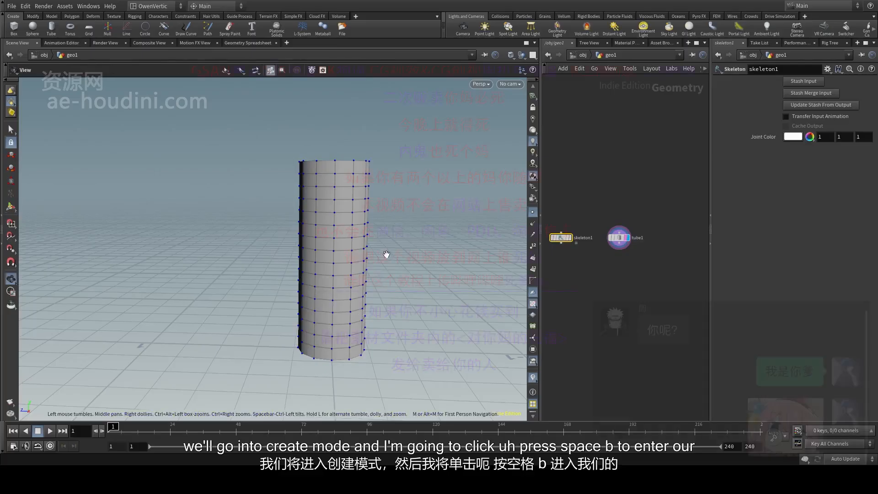
{"action": "key", "text": "space+b"}
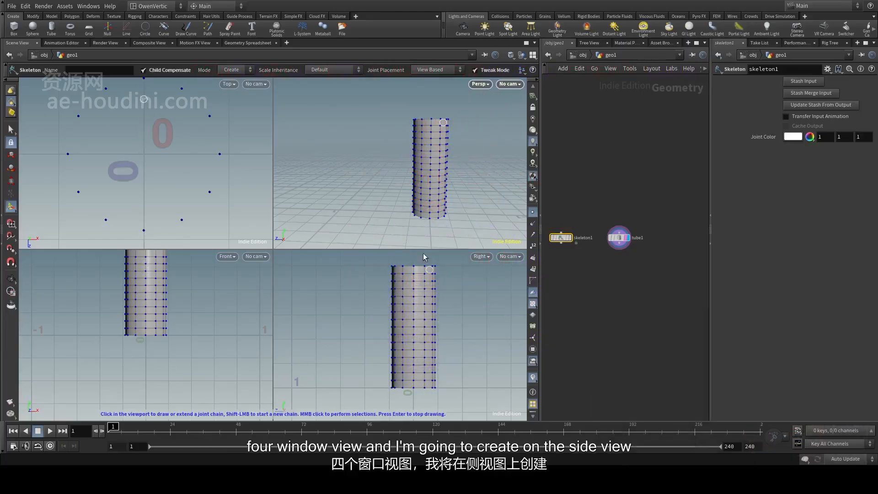
{"action": "key", "text": "space+b"}
{"action": "scroll", "coordinate": [334, 288], "scroll_direction": "down", "scroll_amount": 1}
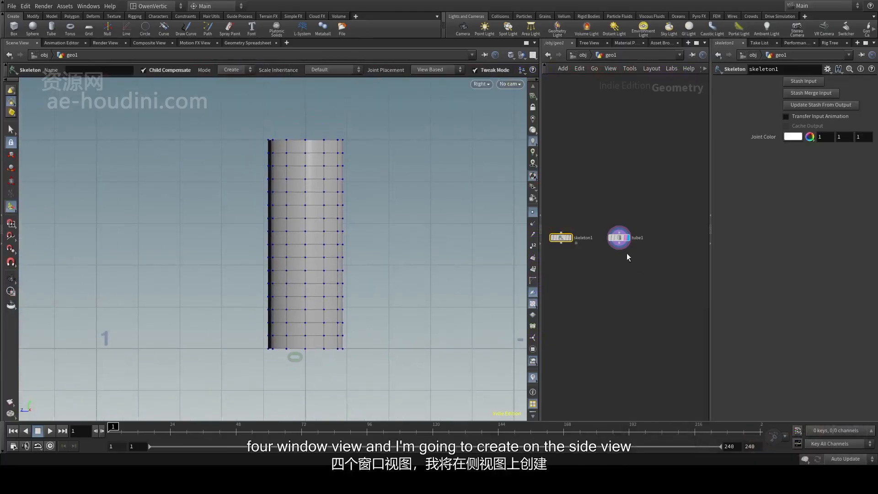
{"action": "scroll", "coordinate": [293, 362], "scroll_direction": "up", "scroll_amount": 3}
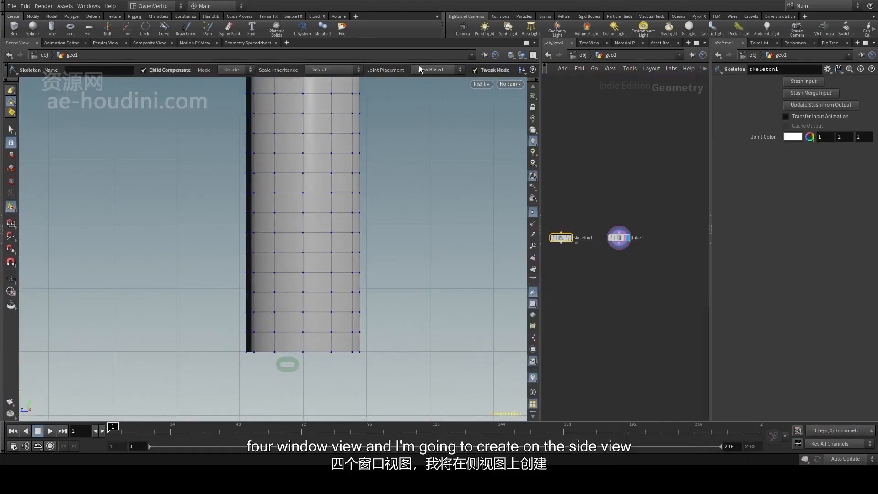
{"action": "left_click", "coordinate": [475, 70]}
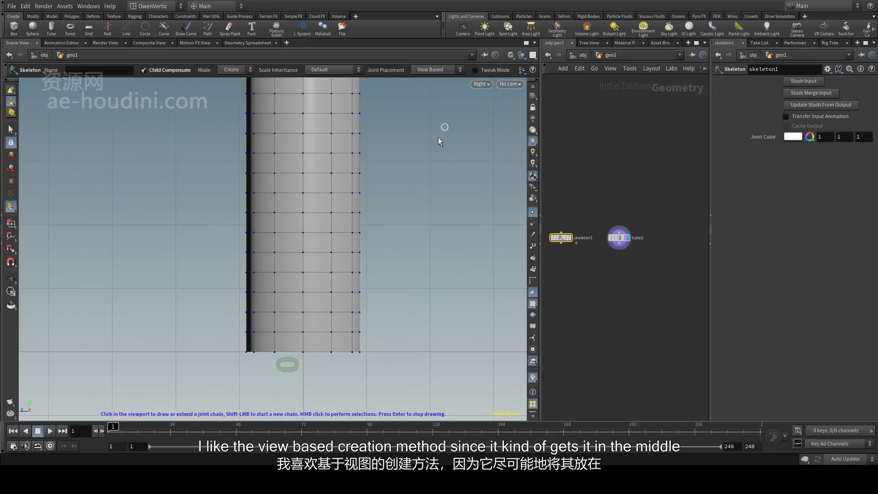
Step: Draw a three-joint chain from the tube's base centre to its top centre, offsetting the middle joint for a slight bend
{"action": "scroll", "coordinate": [320, 201], "scroll_direction": "down", "scroll_amount": 2}
{"action": "middle_click_drag", "start_coordinate": [323, 201], "coordinate": [311, 277], "text": "alt"}
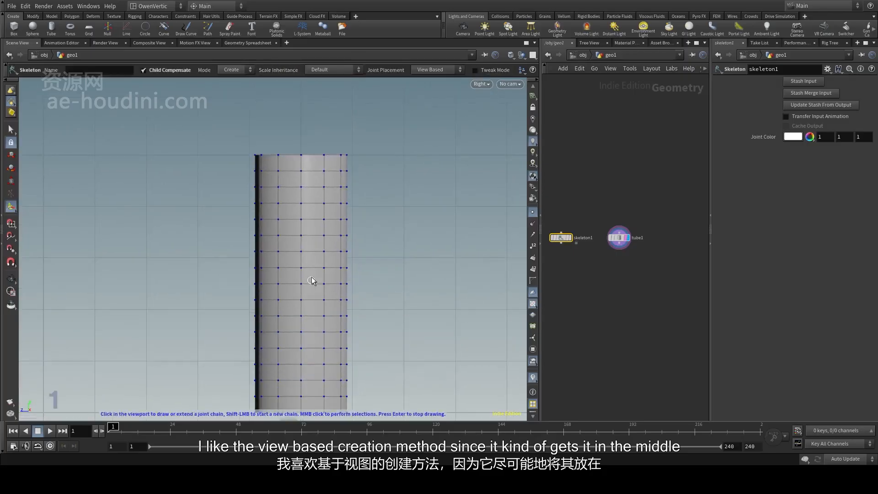
{"action": "key", "text": "Escape"}
{"action": "middle_click_drag", "start_coordinate": [318, 320], "coordinate": [305, 252]}
{"action": "scroll", "coordinate": [306, 256], "scroll_direction": "up", "scroll_amount": 2}
{"action": "mouse_move", "coordinate": [309, 305]}
{"action": "middle_mouse_down", "text": "alt"}
{"action": "mouse_move", "coordinate": [309, 272]}
{"action": "mouse_move", "coordinate": [309, 324]}
{"action": "mouse_move", "coordinate": [317, 310]}
{"action": "middle_mouse_up", "text": "alt"}
{"action": "scroll", "coordinate": [269, 286], "scroll_direction": "down", "scroll_amount": 2}
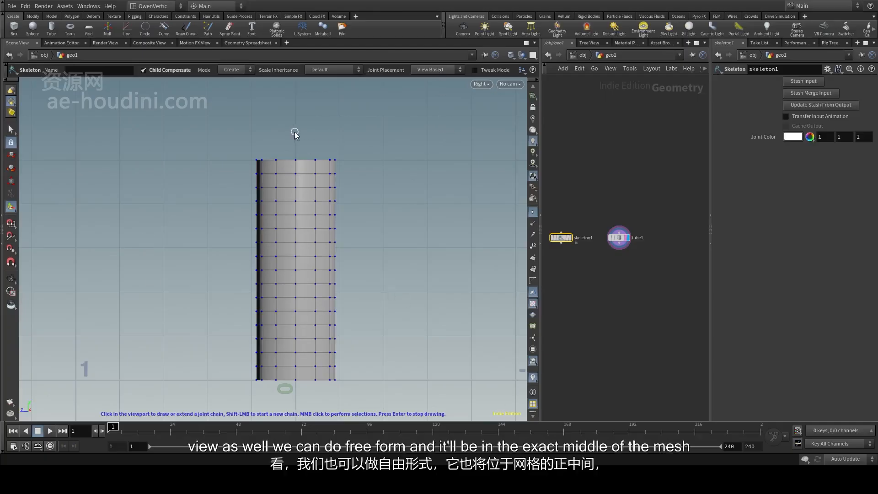
{"action": "middle_click_drag", "start_coordinate": [294, 348], "coordinate": [301, 289], "text": "alt"}
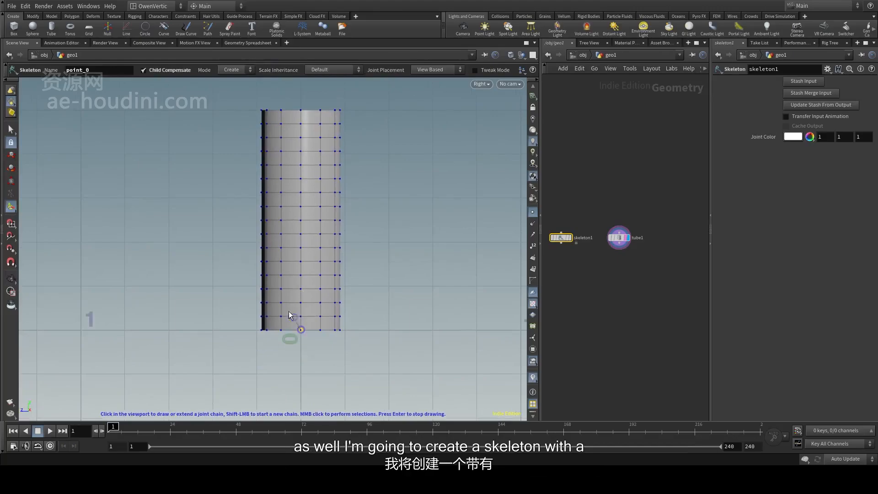
{"action": "left_click", "coordinate": [281, 220]}
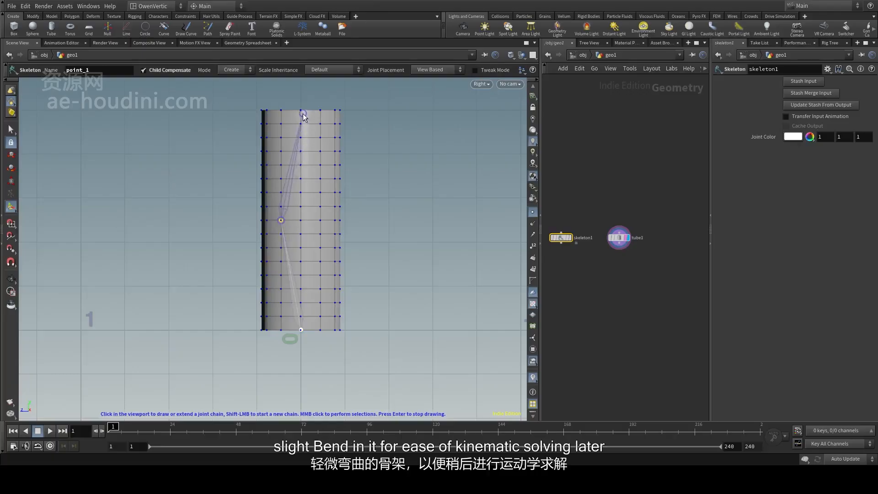
{"action": "left_click", "coordinate": [301, 115]}
{"action": "middle_click_drag", "start_coordinate": [306, 163], "coordinate": [314, 176]}
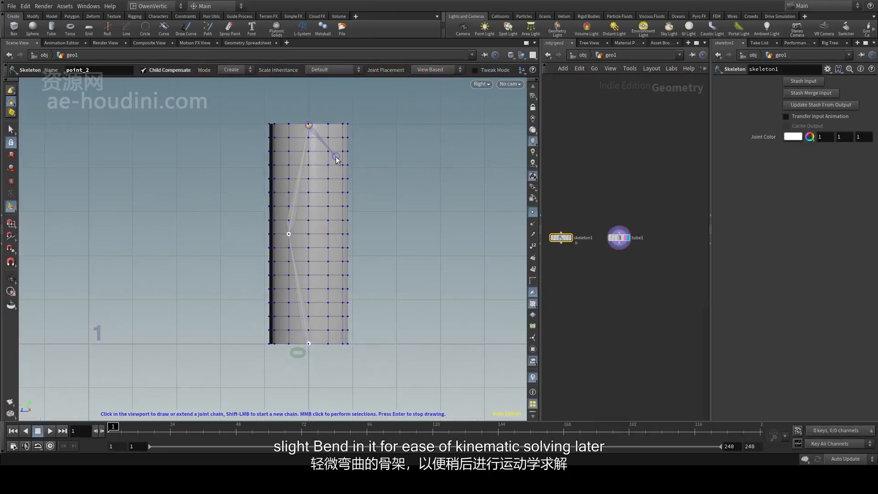
{"action": "key", "text": "Return"}
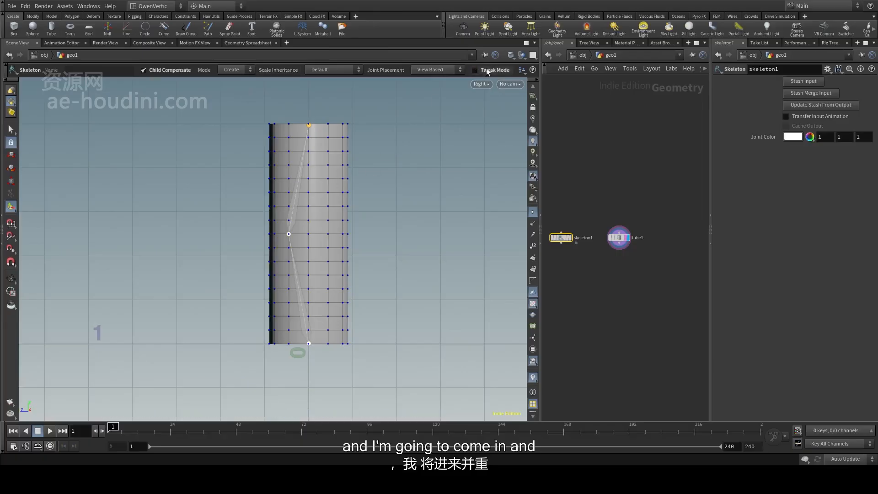
Step: Set the skeleton to Modify mode and rename the joint at the tube's top as tip
{"action": "left_click", "coordinate": [229, 88]}
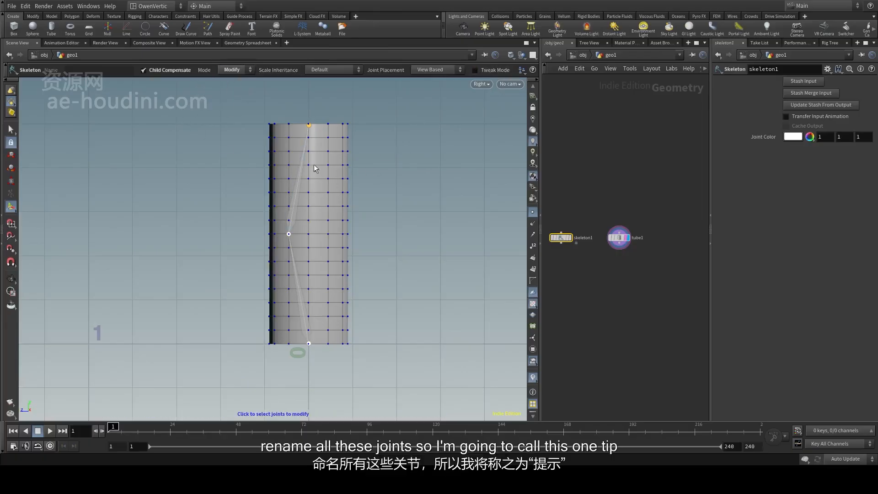
{"action": "left_click", "coordinate": [309, 126]}
{"action": "left_click", "coordinate": [113, 71]}
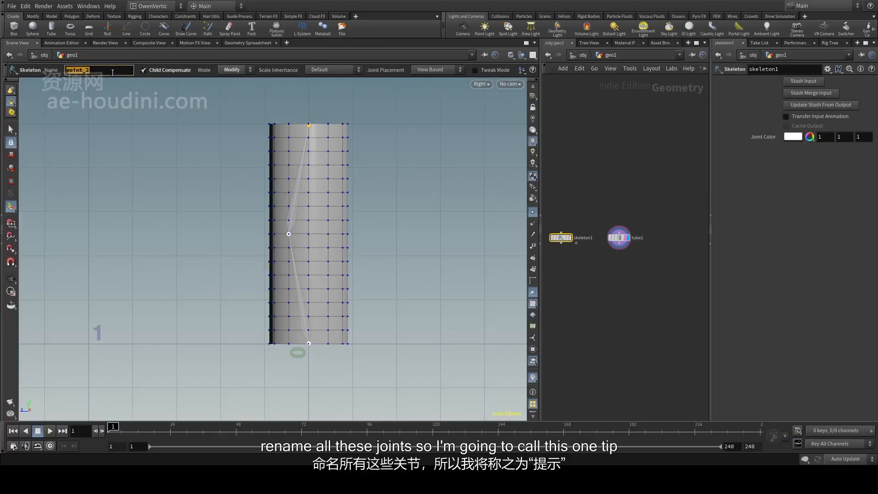
{"action": "type", "text": "tip"}
{"action": "key", "text": "Return"}
Step: Rename the offset joint halfway up the tube as mid
{"action": "left_click", "coordinate": [289, 234]}
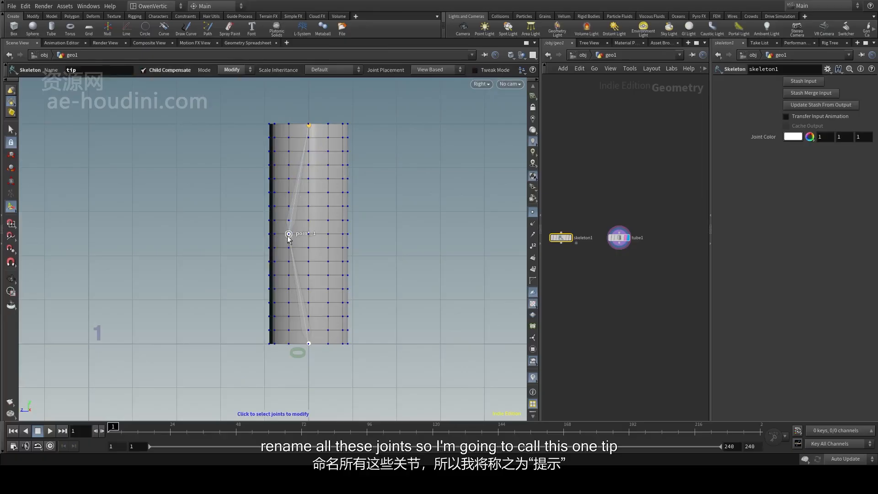
{"action": "left_click", "coordinate": [105, 70]}
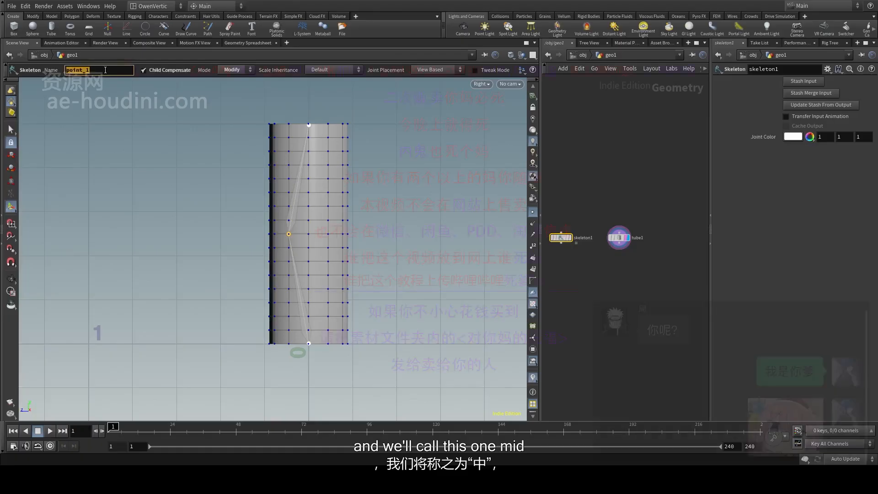
{"action": "type", "text": "mid"}
{"action": "key", "text": "Return"}
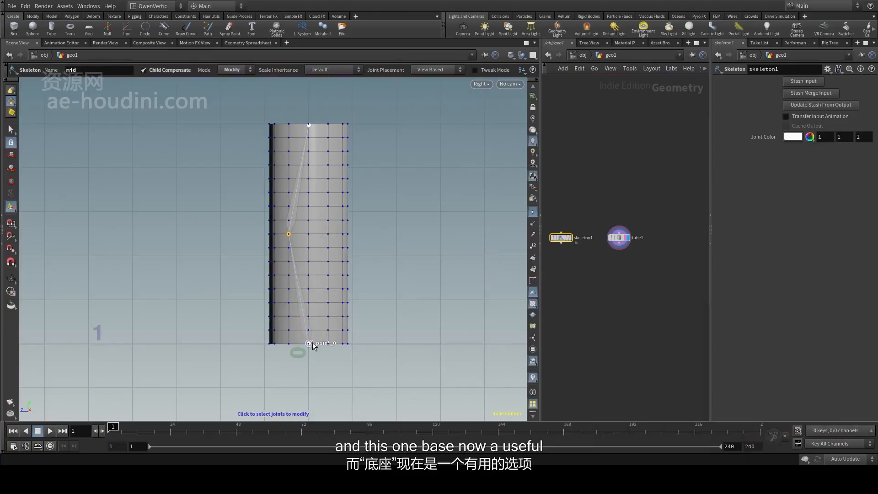
Step: Rename the joint at the tube's base as base and clear the joint selection
{"action": "left_click", "coordinate": [312, 343]}
{"action": "left_click_drag", "start_coordinate": [105, 70], "coordinate": [49, 73]}
{"action": "type", "text": "base"}
{"action": "key", "text": "Return"}
{"action": "left_click", "coordinate": [382, 221]}
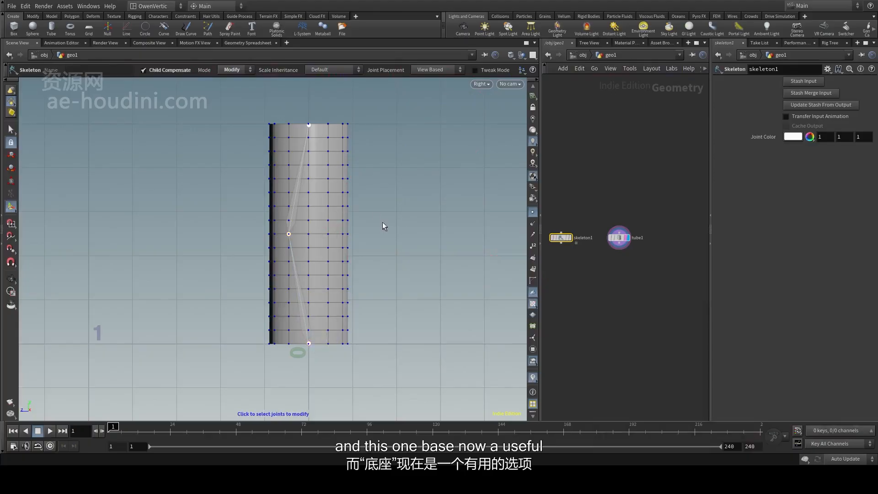
Step: Show the skeleton's joint hierarchy in the Rig Tree and select the base joint there
{"action": "left_click", "coordinate": [288, 234]}
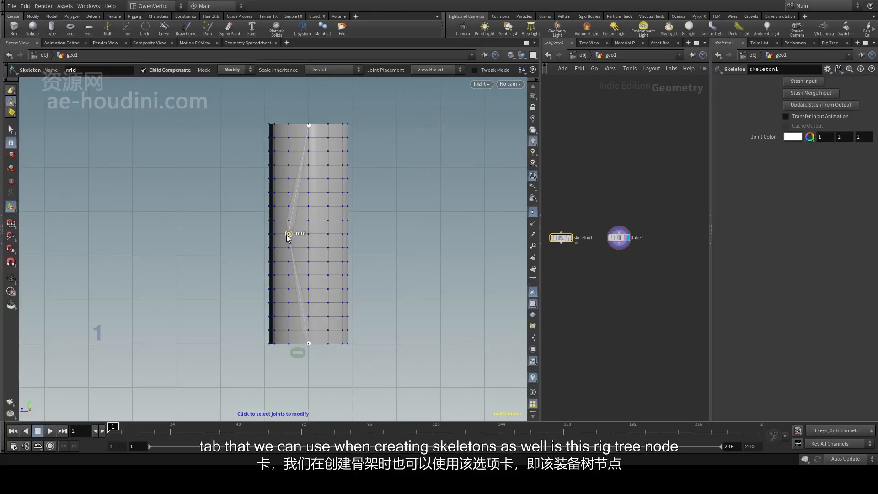
{"action": "left_click", "coordinate": [309, 343]}
{"action": "left_click", "coordinate": [832, 44]}
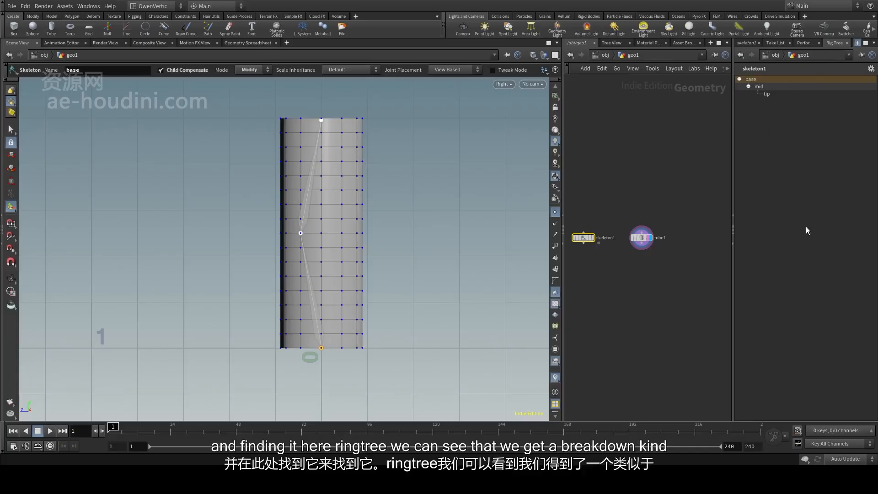
{"action": "left_click", "coordinate": [778, 130]}
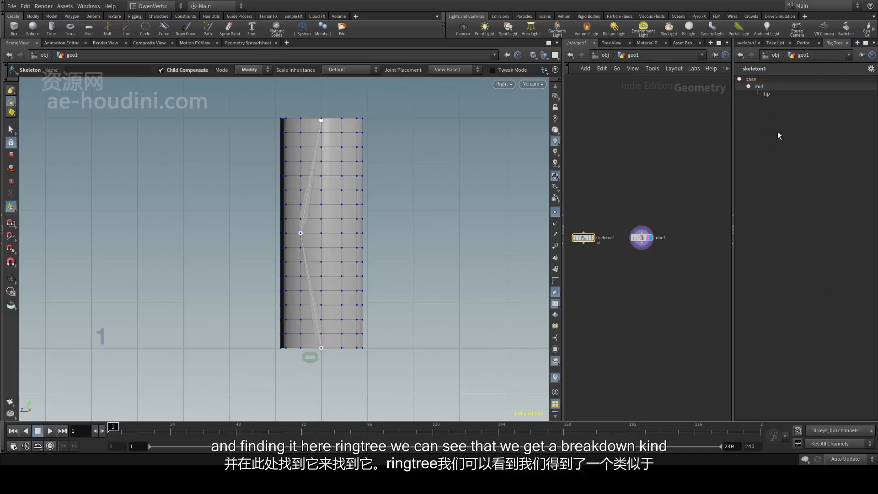
{"action": "left_click", "coordinate": [767, 83]}
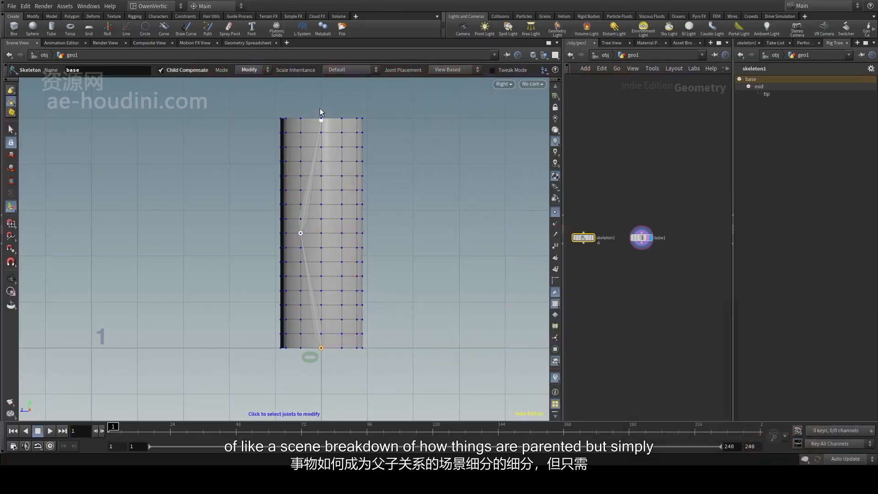
Step: Check in the Rig Tree that joints can be selected and their names opened for editing, leaving base selected
{"action": "double_click", "coordinate": [764, 87]}
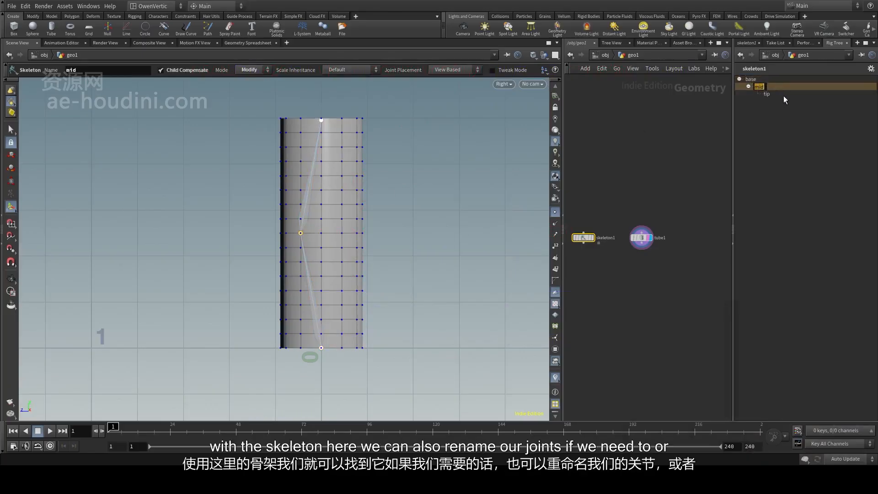
{"action": "double_click", "coordinate": [777, 95]}
{"action": "double_click", "coordinate": [761, 80]}
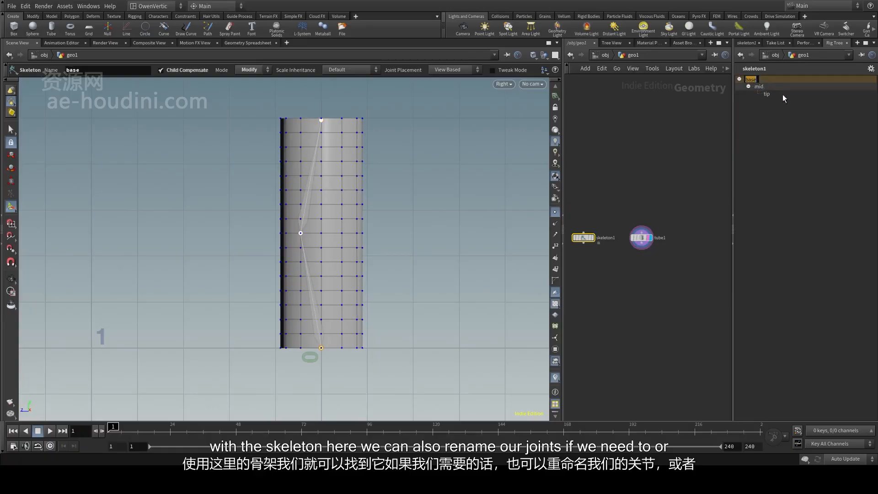
{"action": "left_click", "coordinate": [780, 87]}
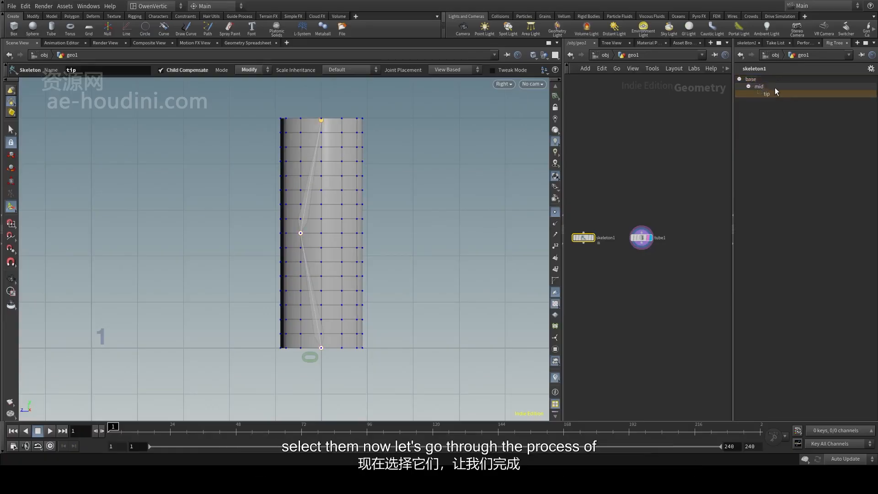
{"action": "left_click", "coordinate": [776, 80]}
{"action": "scroll", "coordinate": [599, 293], "scroll_direction": "up", "scroll_amount": 3}
{"action": "middle_click_drag", "start_coordinate": [599, 293], "coordinate": [619, 300]}
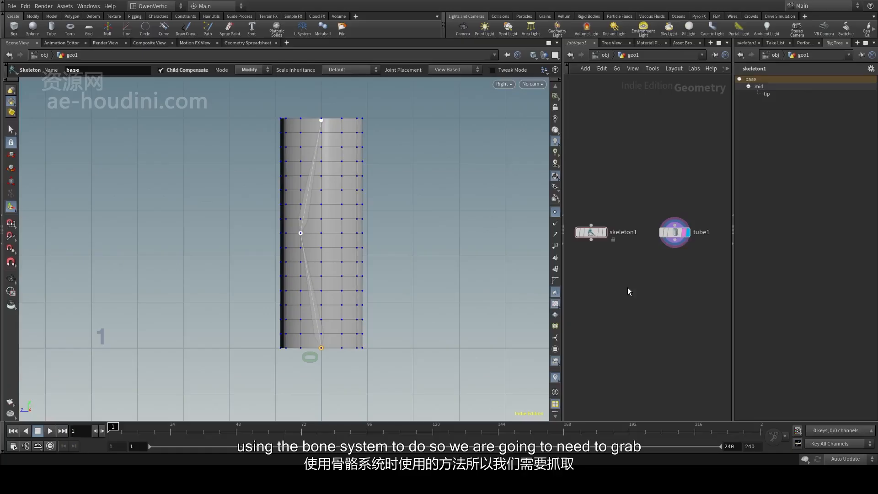
{"action": "scroll", "coordinate": [610, 268], "scroll_direction": "down", "scroll_amount": 3}
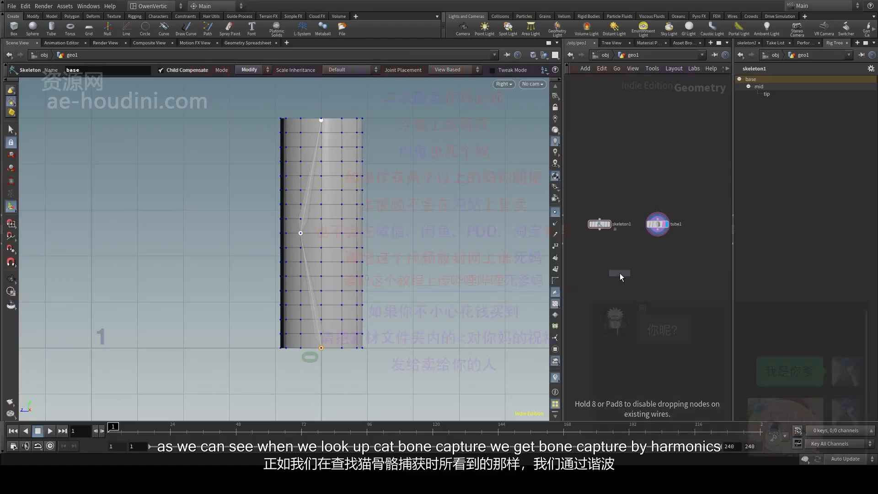
{"action": "left_click", "coordinate": [618, 277]}
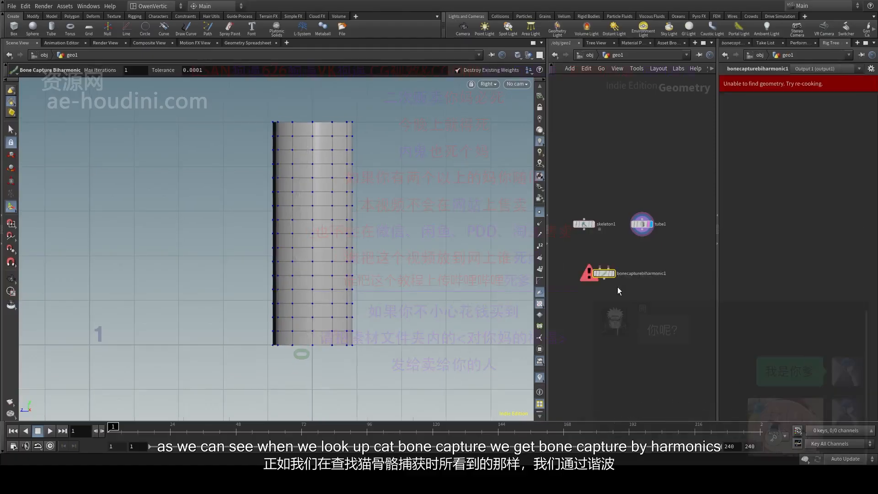
{"action": "scroll", "coordinate": [621, 280], "scroll_direction": "down", "scroll_amount": 3}
{"action": "scroll", "coordinate": [627, 282], "scroll_direction": "up", "scroll_amount": 3}
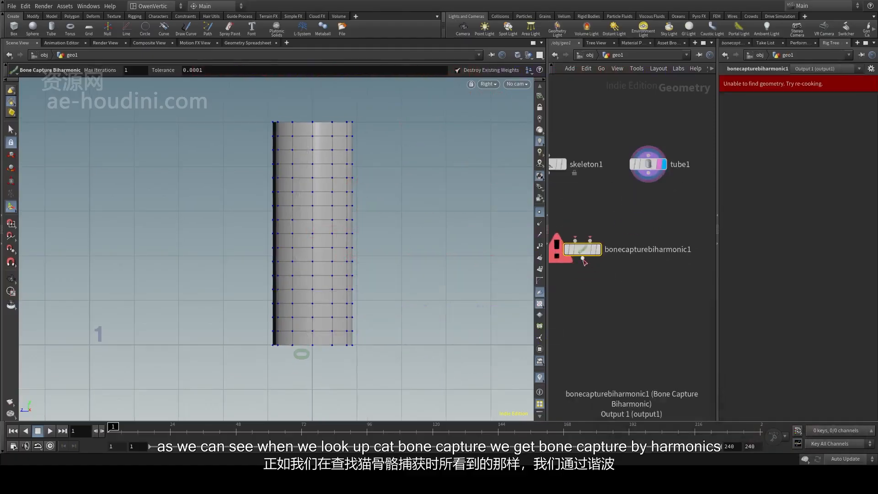
{"action": "left_click_drag", "start_coordinate": [580, 254], "coordinate": [602, 253]}
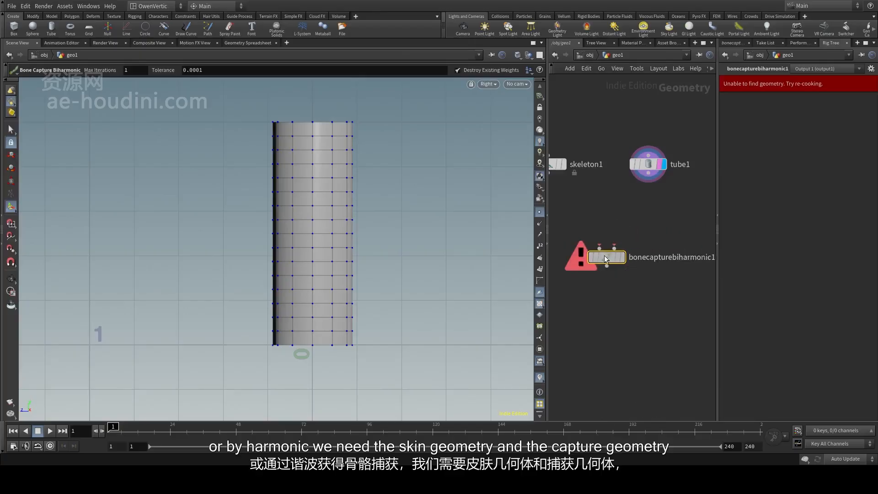
{"action": "key", "text": "Delete"}
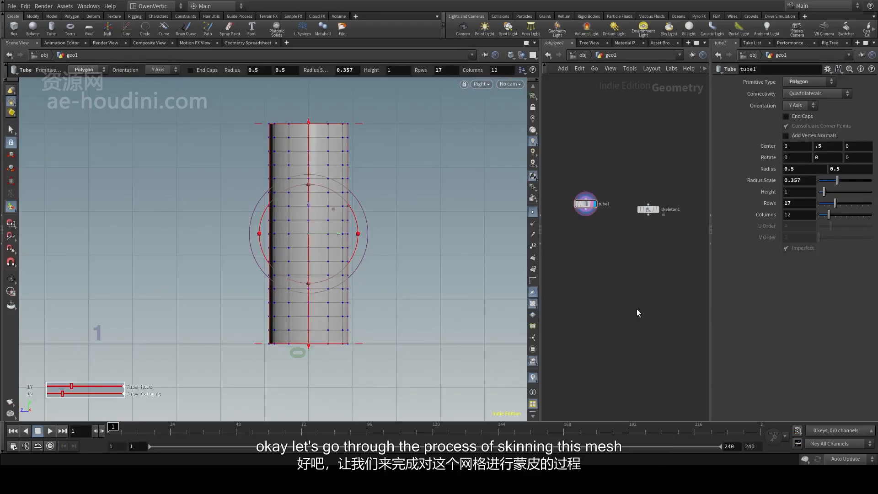
Step: Line up the tube node with the skeleton node and place a Bone Capture Biharmonic node below them
{"action": "middle_click_drag", "start_coordinate": [608, 239], "coordinate": [613, 270]}
{"action": "scroll", "coordinate": [613, 270], "scroll_direction": "up", "scroll_amount": 2}
{"action": "left_click_drag", "start_coordinate": [582, 226], "coordinate": [589, 239]}
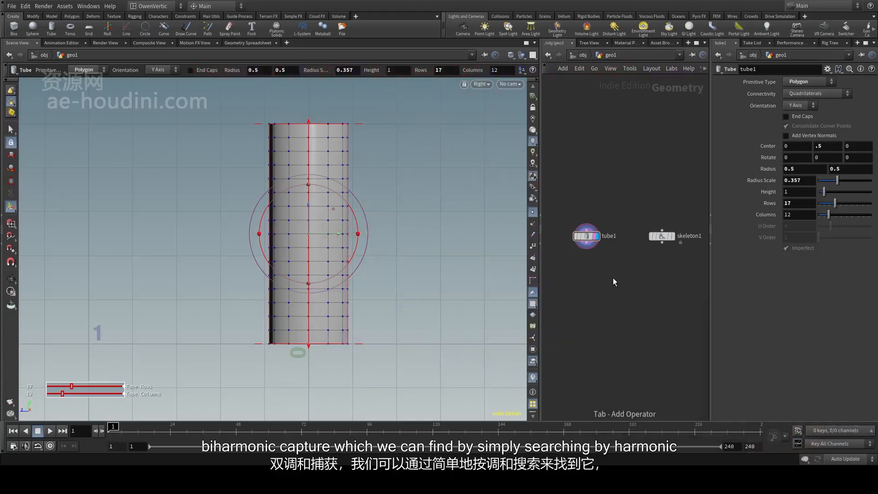
{"action": "key", "text": "Return"}
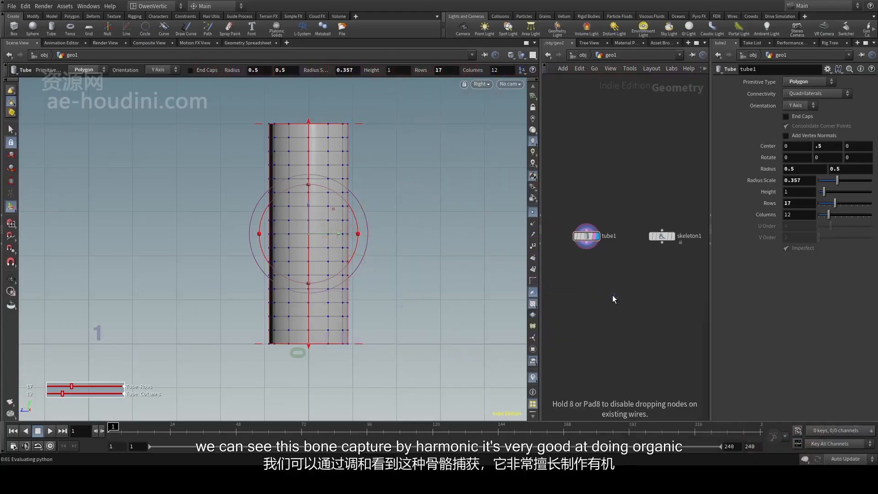
{"action": "left_click", "coordinate": [612, 295]}
{"action": "left_click_drag", "start_coordinate": [612, 294], "coordinate": [646, 317]}
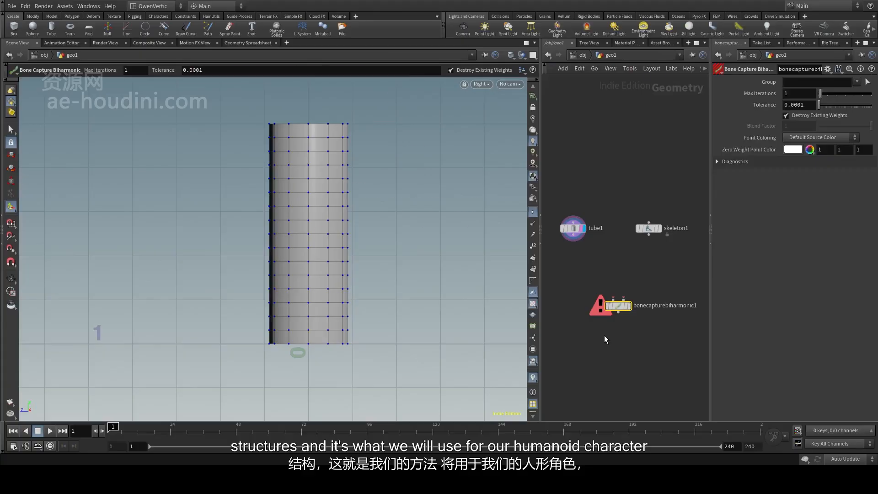
Step: Move the Bone Capture Biharmonic node slightly lower, centred beneath the tube and skeleton nodes
{"action": "scroll", "coordinate": [600, 370], "scroll_direction": "down", "scroll_amount": 2}
{"action": "scroll", "coordinate": [601, 370], "scroll_direction": "up", "scroll_amount": 2}
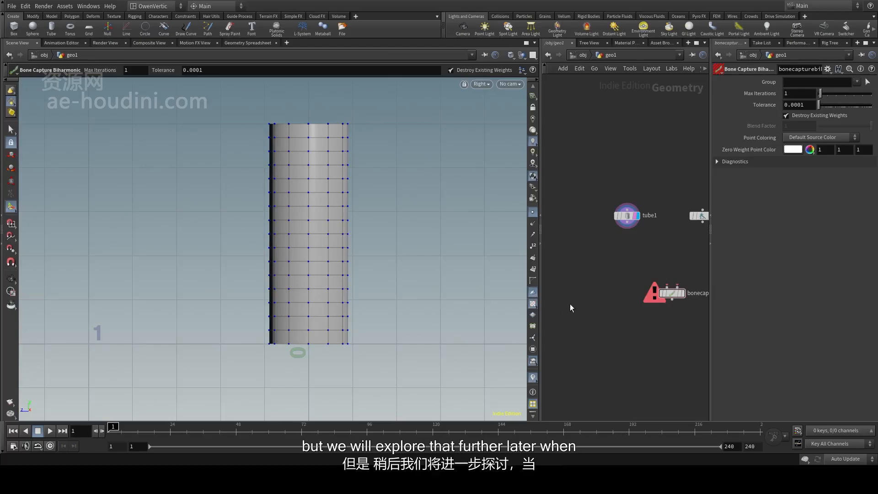
{"action": "middle_click_drag", "start_coordinate": [611, 339], "coordinate": [581, 347]}
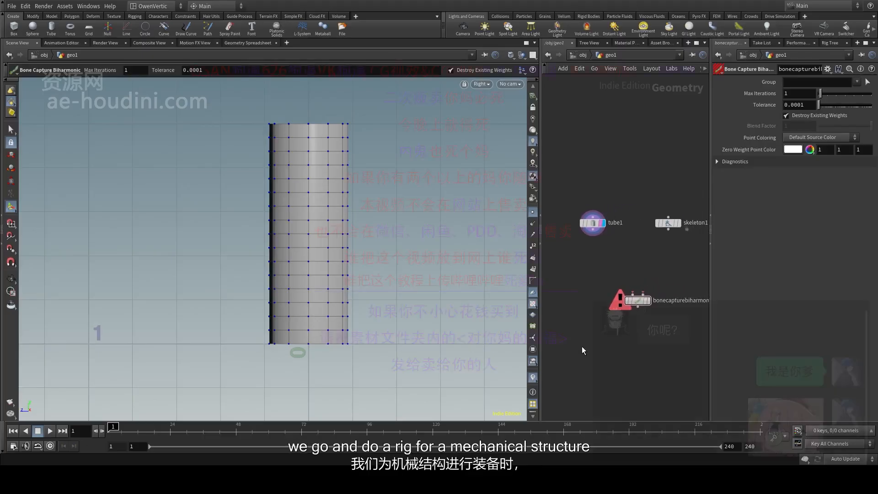
{"action": "middle_click_drag", "start_coordinate": [651, 342], "coordinate": [631, 336]}
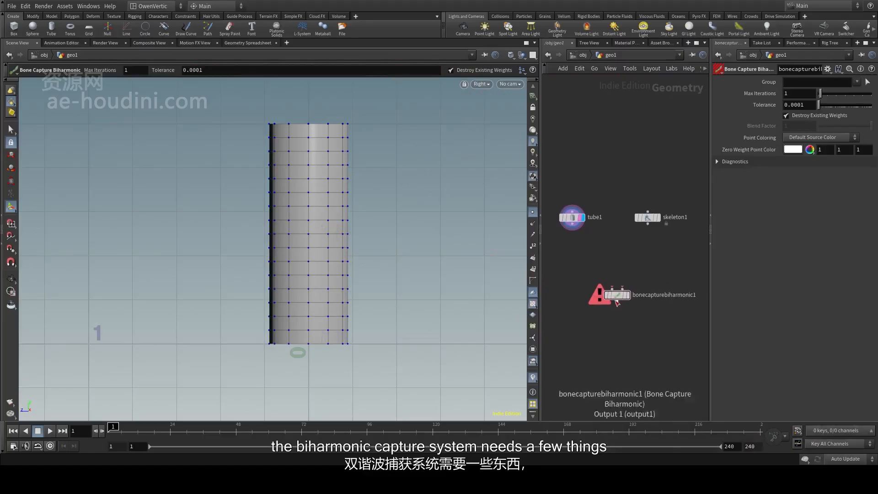
{"action": "left_click_drag", "start_coordinate": [616, 297], "coordinate": [607, 307]}
{"action": "scroll", "coordinate": [591, 327], "scroll_direction": "up", "scroll_amount": 3}
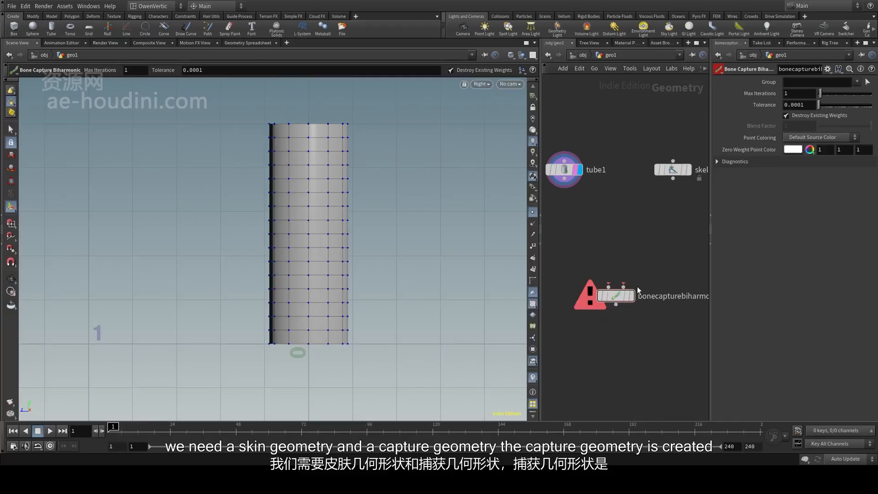
{"action": "scroll", "coordinate": [653, 261], "scroll_direction": "down", "scroll_amount": 1}
{"action": "middle_click_drag", "start_coordinate": [653, 261], "coordinate": [640, 271]}
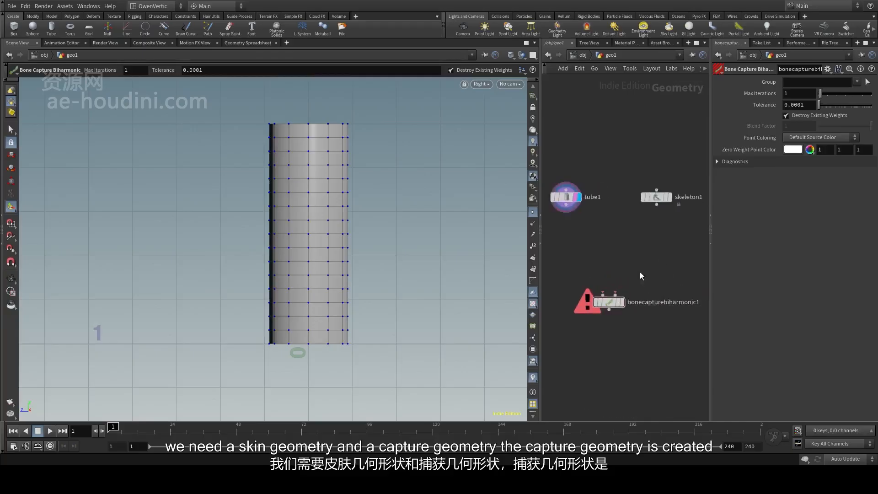
Step: Add a Tet Embed node between the skeleton and Bone Capture Biharmonic nodes, shifting it slightly to the right
{"action": "scroll", "coordinate": [642, 264], "scroll_direction": "up", "scroll_amount": 1}
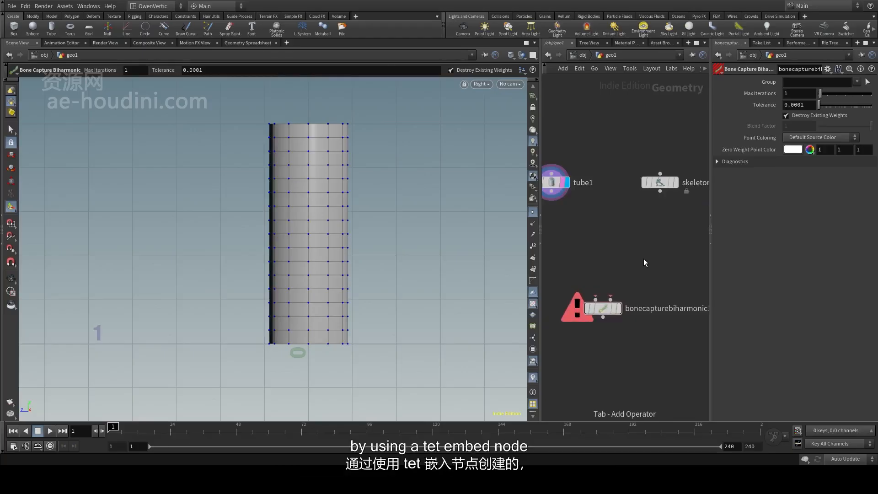
{"action": "key", "text": "Return"}
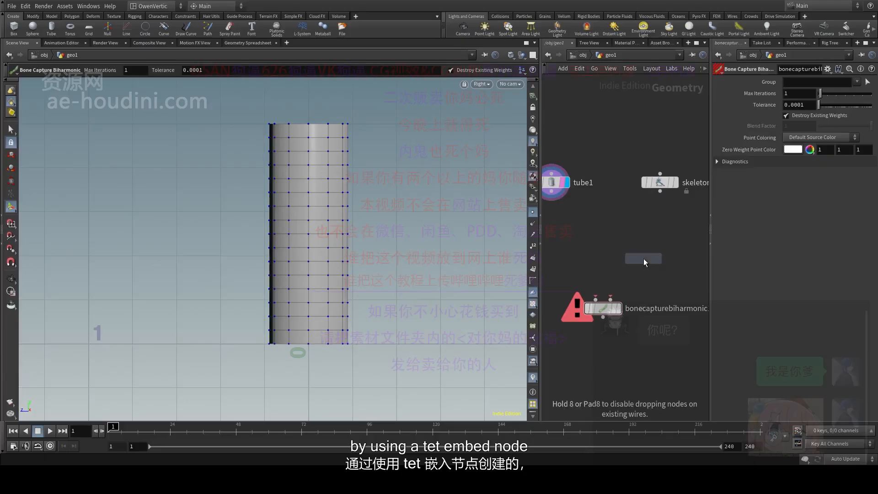
{"action": "left_click", "coordinate": [643, 259]}
{"action": "scroll", "coordinate": [647, 281], "scroll_direction": "down", "scroll_amount": 1}
{"action": "middle_click_drag", "start_coordinate": [646, 280], "coordinate": [631, 276]}
{"action": "scroll", "coordinate": [631, 276], "scroll_direction": "up", "scroll_amount": 1}
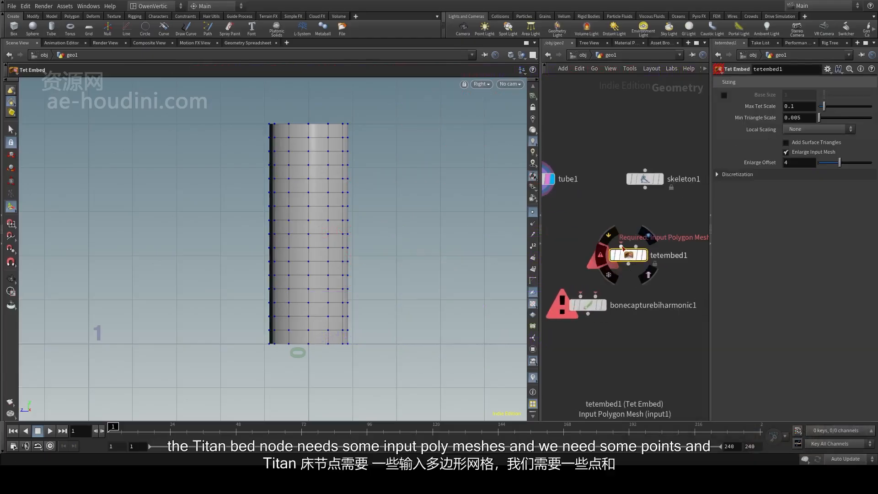
{"action": "middle_click_drag", "start_coordinate": [657, 275], "coordinate": [640, 293]}
{"action": "scroll", "coordinate": [619, 296], "scroll_direction": "down", "scroll_amount": 3}
{"action": "scroll", "coordinate": [640, 293], "scroll_direction": "up", "scroll_amount": 1}
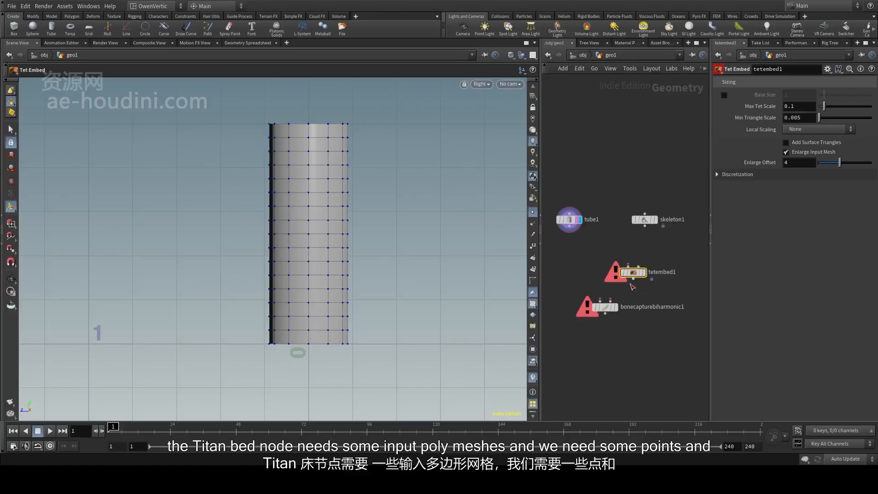
{"action": "left_click_drag", "start_coordinate": [632, 276], "coordinate": [653, 282]}
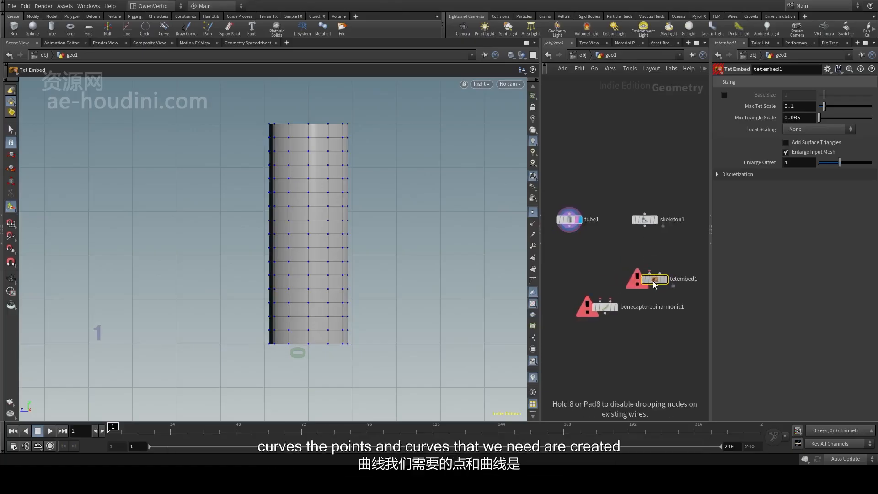
Step: Add a Bone Capture Lines node and position it below the skeleton node, just above Tet Embed
{"action": "left_click", "coordinate": [603, 254]}
{"action": "scroll", "coordinate": [605, 267], "scroll_direction": "up", "scroll_amount": 1}
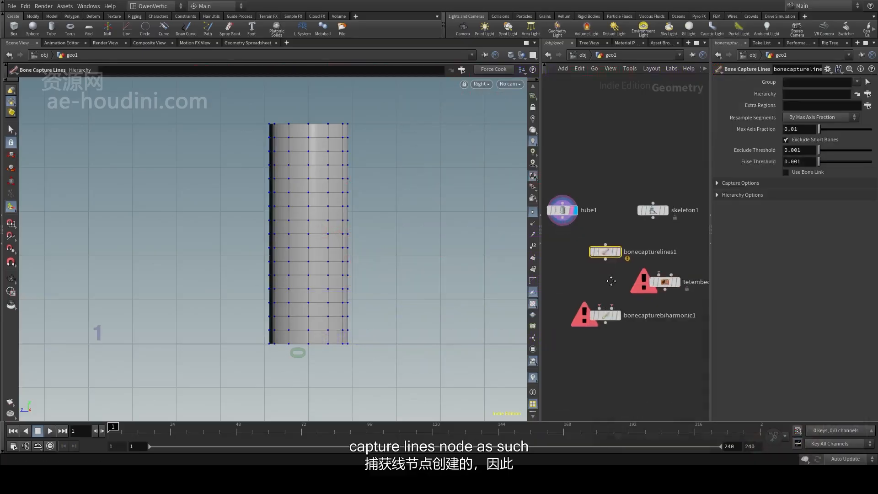
{"action": "scroll", "coordinate": [603, 253], "scroll_direction": "down", "scroll_amount": 1}
{"action": "middle_click_drag", "start_coordinate": [609, 278], "coordinate": [610, 254]}
{"action": "left_click_drag", "start_coordinate": [606, 227], "coordinate": [623, 226]}
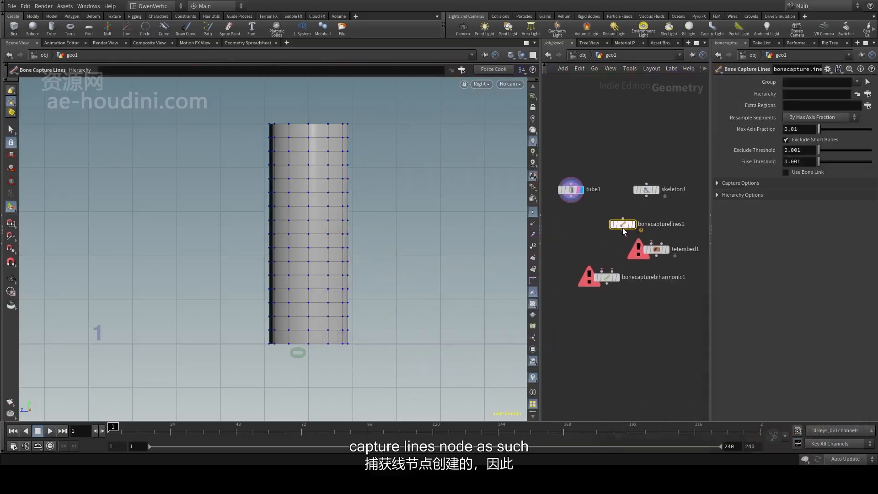
{"action": "scroll", "coordinate": [681, 235], "scroll_direction": "up", "scroll_amount": 2}
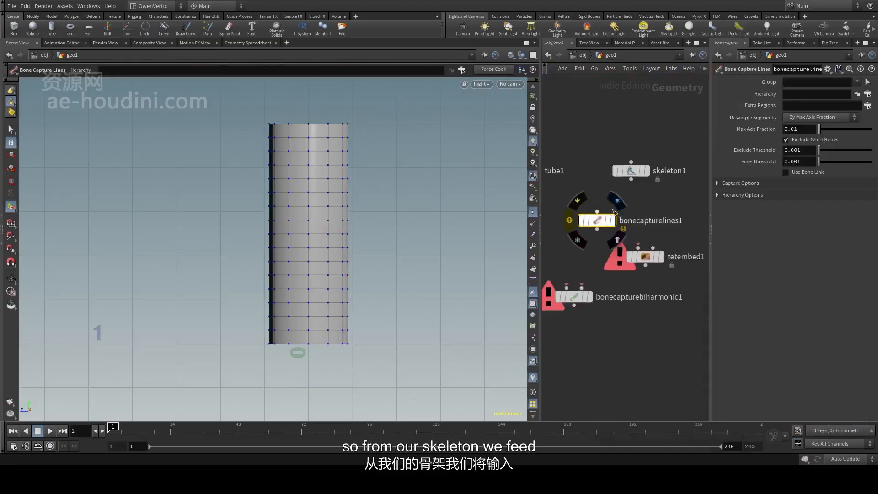
Step: Wire the skeleton into Bone Capture Lines and its output into Tet Embed's Additional Points/Curves input, nudging Tet Embed closer beneath it
{"action": "left_click", "coordinate": [631, 180]}
{"action": "left_click", "coordinate": [601, 208]}
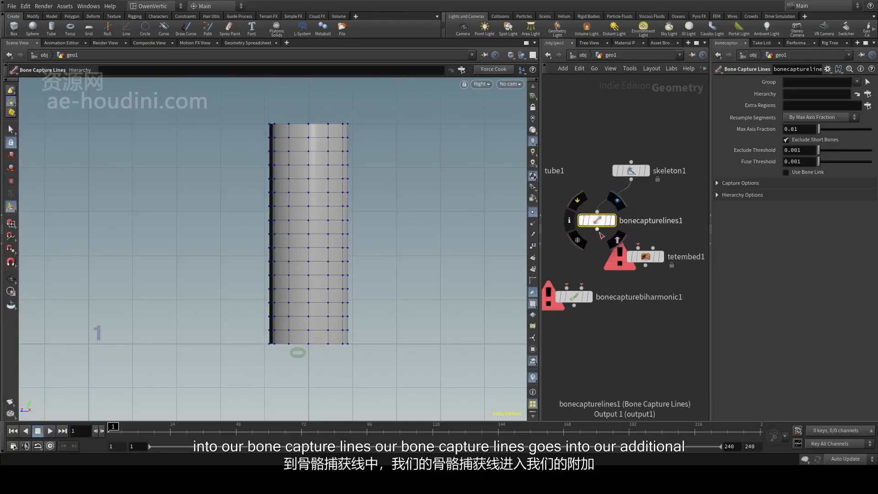
{"action": "left_click", "coordinate": [597, 229]}
{"action": "middle_click_drag", "start_coordinate": [663, 246], "coordinate": [609, 231]}
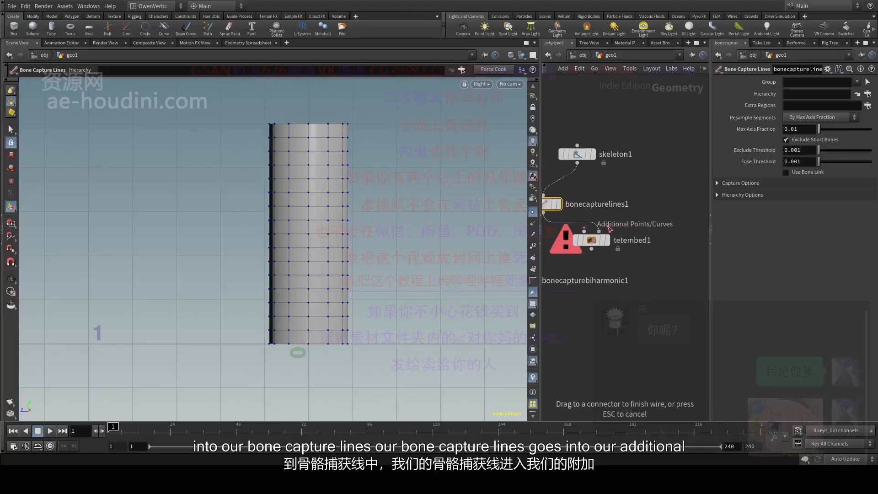
{"action": "left_click", "coordinate": [607, 229]}
{"action": "middle_click_drag", "start_coordinate": [597, 282], "coordinate": [646, 266]}
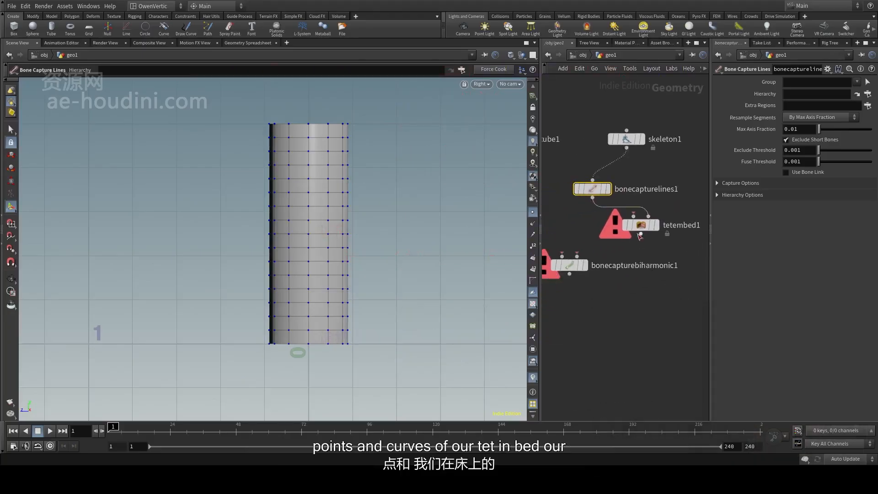
{"action": "left_click_drag", "start_coordinate": [639, 228], "coordinate": [625, 236]}
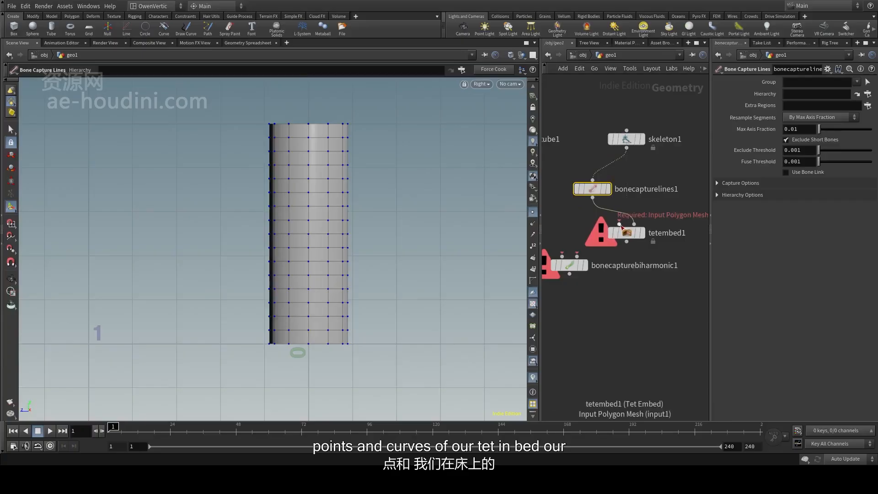
Step: Connect the tube's output to Tet Embed's Input Polygon Mesh input
{"action": "middle_click_drag", "start_coordinate": [577, 227], "coordinate": [619, 221]}
{"action": "middle_click_drag", "start_coordinate": [544, 163], "coordinate": [569, 173]}
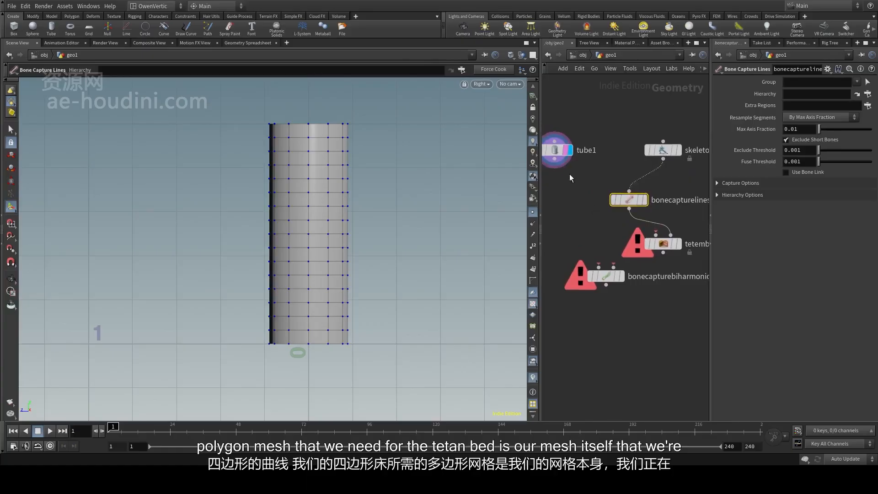
{"action": "left_click", "coordinate": [554, 159]}
{"action": "left_click", "coordinate": [656, 234]}
{"action": "scroll", "coordinate": [688, 206], "scroll_direction": "down", "scroll_amount": 3}
{"action": "middle_click_drag", "start_coordinate": [689, 207], "coordinate": [652, 182]}
{"action": "scroll", "coordinate": [650, 182], "scroll_direction": "up", "scroll_amount": 2}
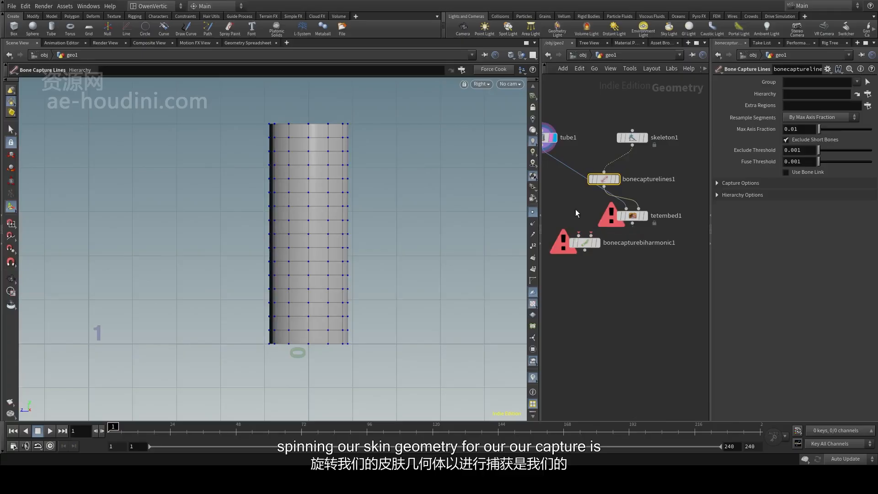
Step: Feed the tube into Bone Capture Biharmonic's Skin Geometry input and Tet Embed into its Capture Geometry input
{"action": "middle_click_drag", "start_coordinate": [575, 209], "coordinate": [600, 225]}
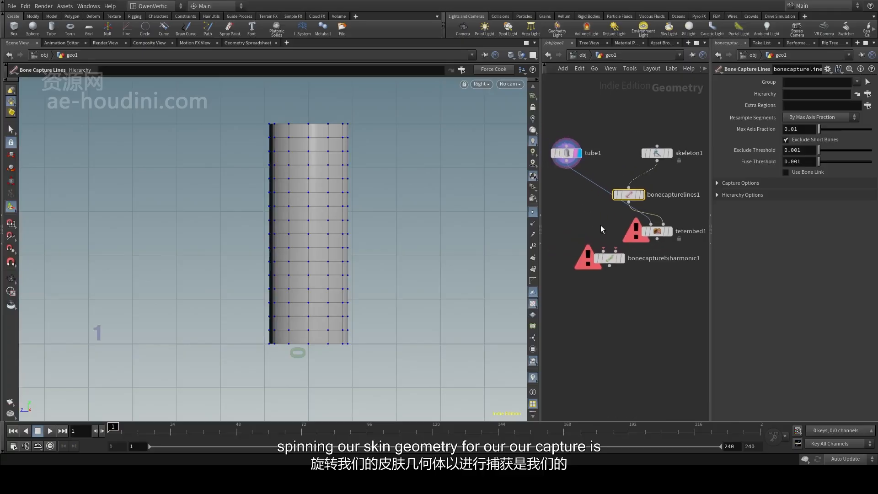
{"action": "left_click", "coordinate": [568, 164]}
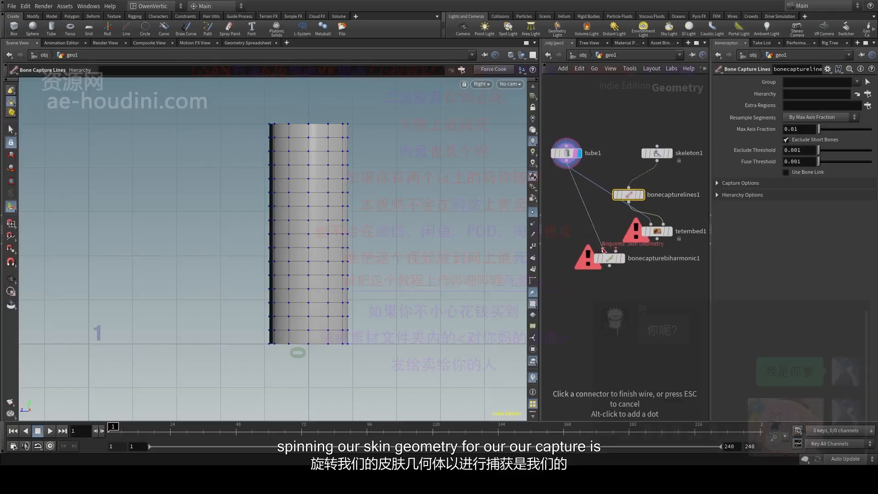
{"action": "left_click", "coordinate": [603, 250]}
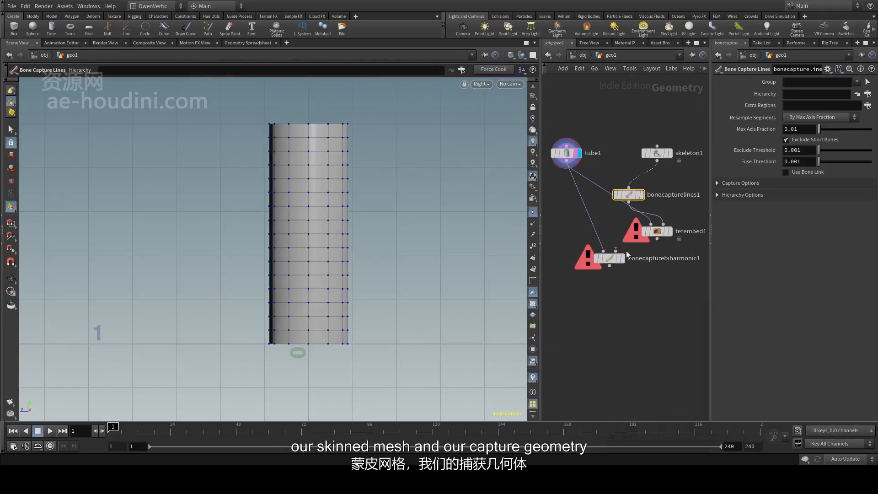
{"action": "left_click", "coordinate": [657, 238]}
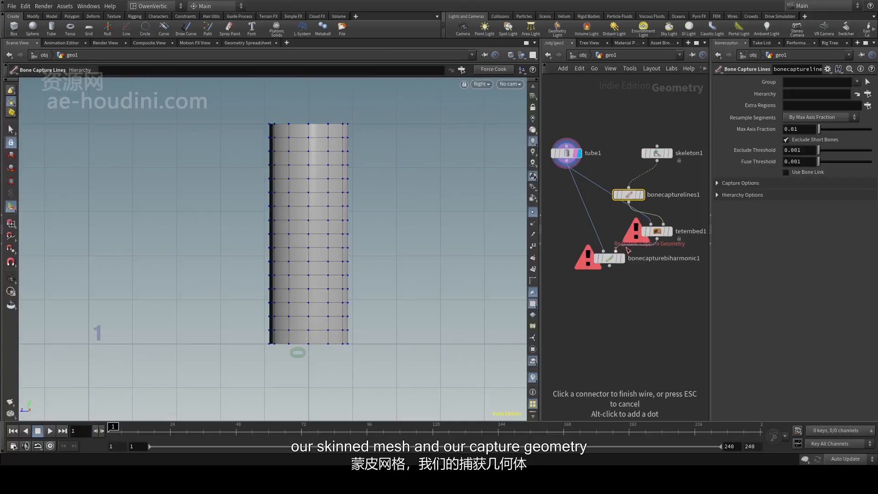
{"action": "left_click", "coordinate": [616, 251]}
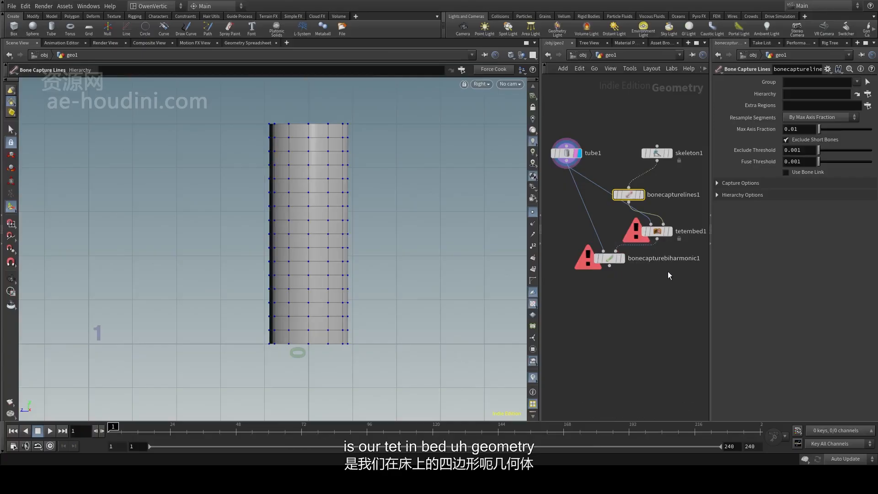
Step: Add a Bone Deform node below the network and wire Bone Capture Biharmonic's output into its geometry input
{"action": "middle_click_drag", "start_coordinate": [667, 271], "coordinate": [622, 277]}
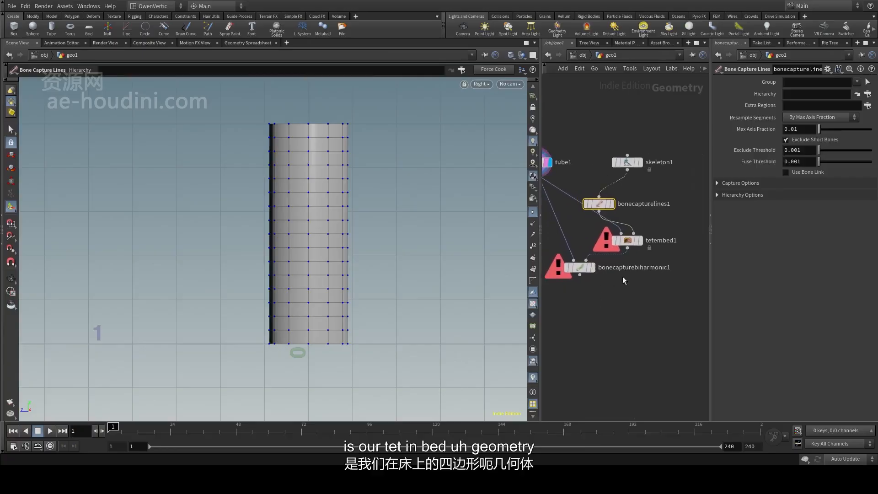
{"action": "left_click", "coordinate": [612, 303]}
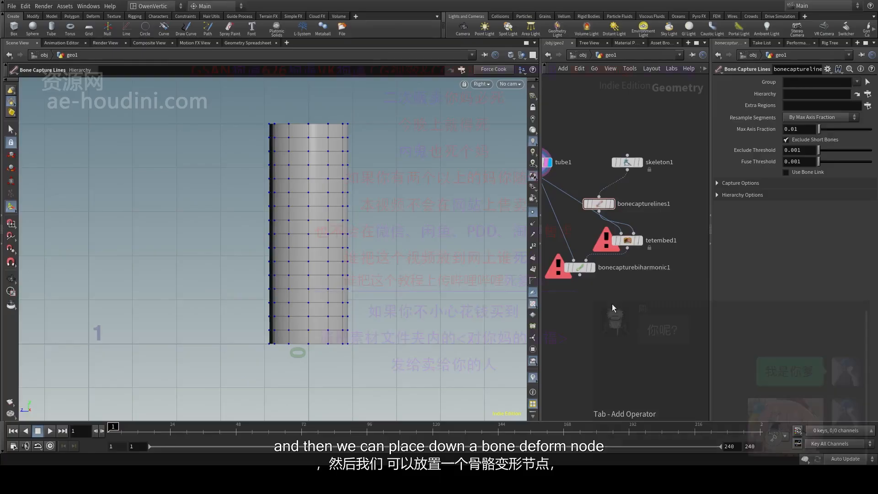
{"action": "key", "text": "Return"}
{"action": "left_click", "coordinate": [658, 305]}
{"action": "mouse_move", "coordinate": [658, 305]}
{"action": "middle_mouse_down"}
{"action": "mouse_move", "coordinate": [674, 302]}
{"action": "mouse_move", "coordinate": [658, 301]}
{"action": "middle_mouse_up"}
{"action": "left_click", "coordinate": [596, 273]}
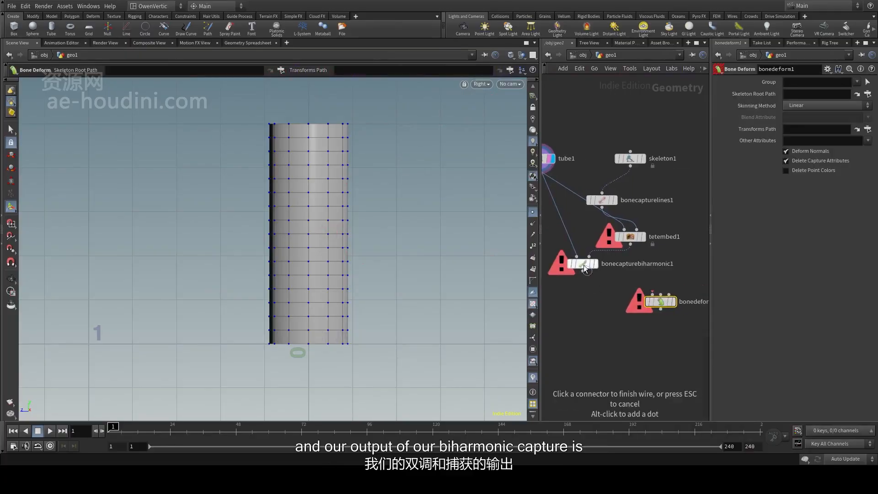
{"action": "middle_click_drag", "start_coordinate": [635, 283], "coordinate": [604, 279]}
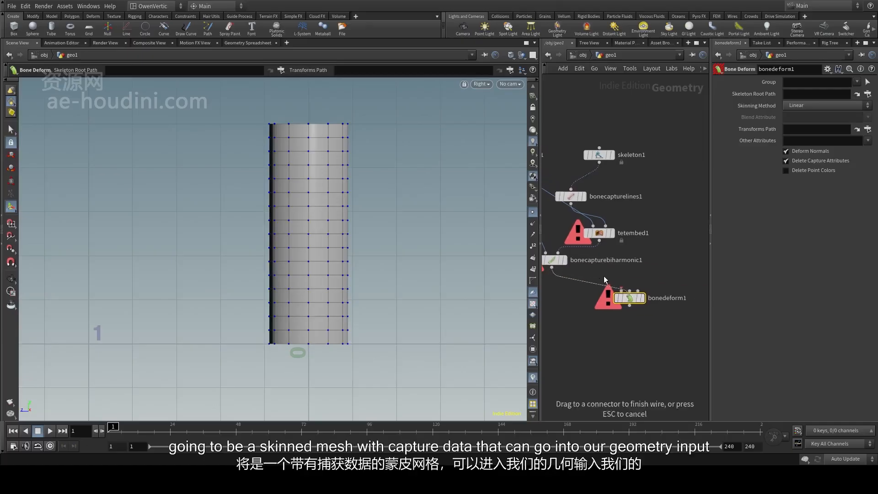
{"action": "left_click", "coordinate": [623, 291]}
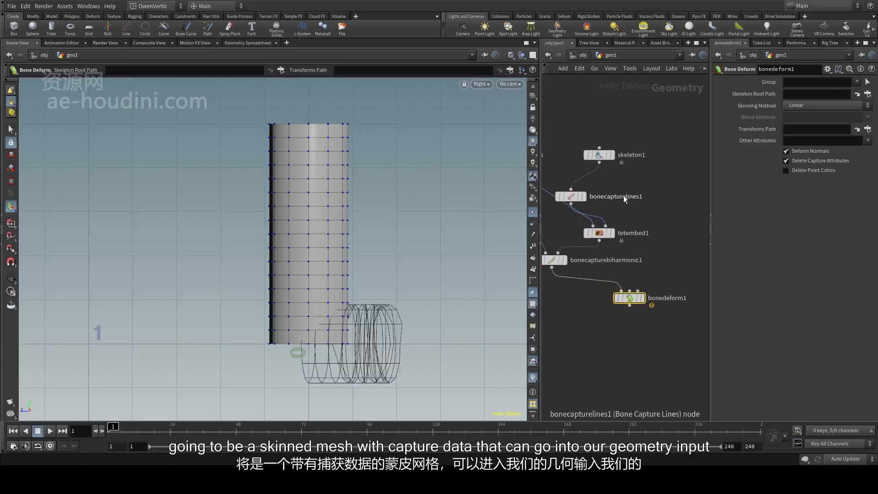
Step: Shift Bone Deform farther right and connect the skeleton's output to its Rest Point Transforms input
{"action": "left_click_drag", "start_coordinate": [633, 293], "coordinate": [668, 299]}
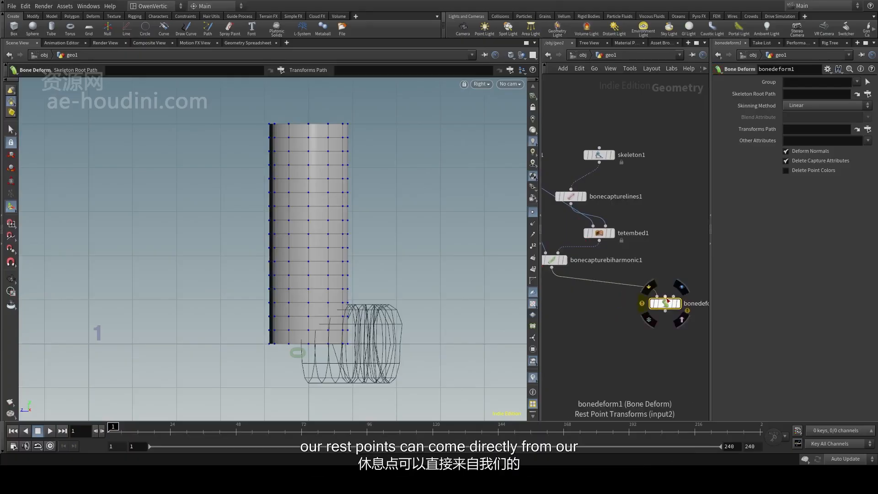
{"action": "left_click", "coordinate": [599, 162]}
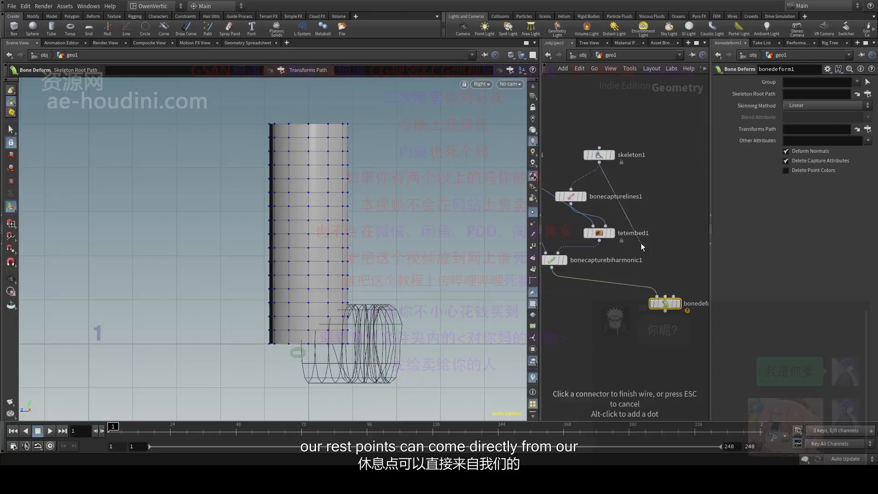
{"action": "left_click", "coordinate": [665, 296]}
Step: Connect the skeleton's output to Bone Deform's third input, for the animated point transforms
{"action": "scroll", "coordinate": [675, 274], "scroll_direction": "down", "scroll_amount": 3}
{"action": "middle_click_drag", "start_coordinate": [675, 274], "coordinate": [673, 273]}
{"action": "scroll", "coordinate": [673, 273], "scroll_direction": "up", "scroll_amount": 3}
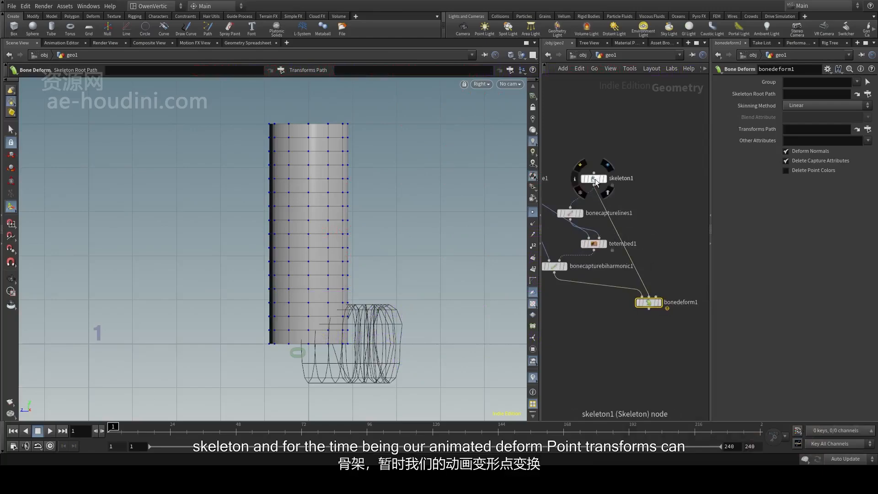
{"action": "left_click", "coordinate": [593, 184]}
{"action": "left_click", "coordinate": [656, 296]}
Step: Insert a Rig Pose node on the wire from the skeleton to Bone Deform's third input and offset it to the right
{"action": "scroll", "coordinate": [656, 264], "scroll_direction": "down", "scroll_amount": 2}
{"action": "middle_click_drag", "start_coordinate": [656, 264], "coordinate": [632, 271]}
{"action": "scroll", "coordinate": [676, 271], "scroll_direction": "up", "scroll_amount": 2}
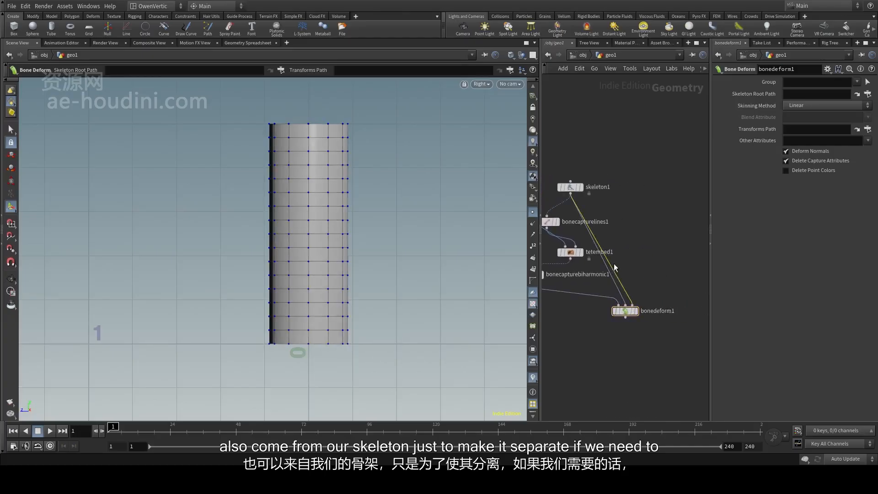
{"action": "key", "text": "Return"}
{"action": "left_click", "coordinate": [635, 252]}
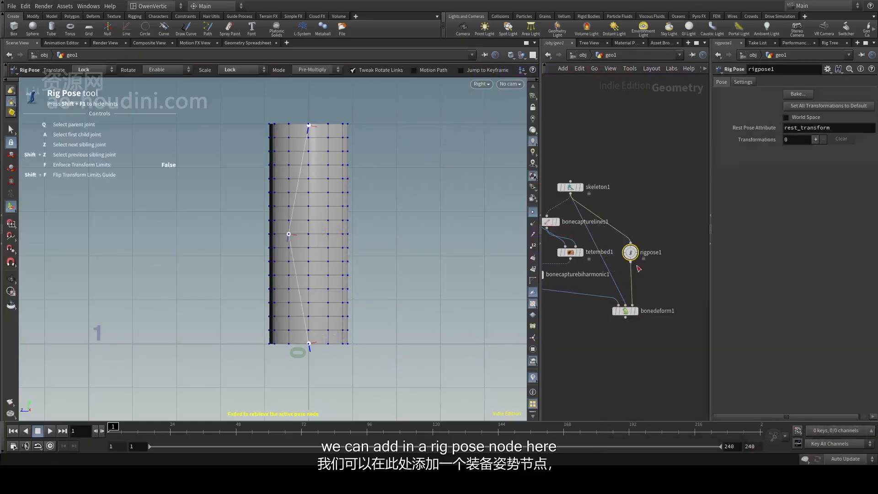
{"action": "left_click_drag", "start_coordinate": [636, 250], "coordinate": [661, 255]}
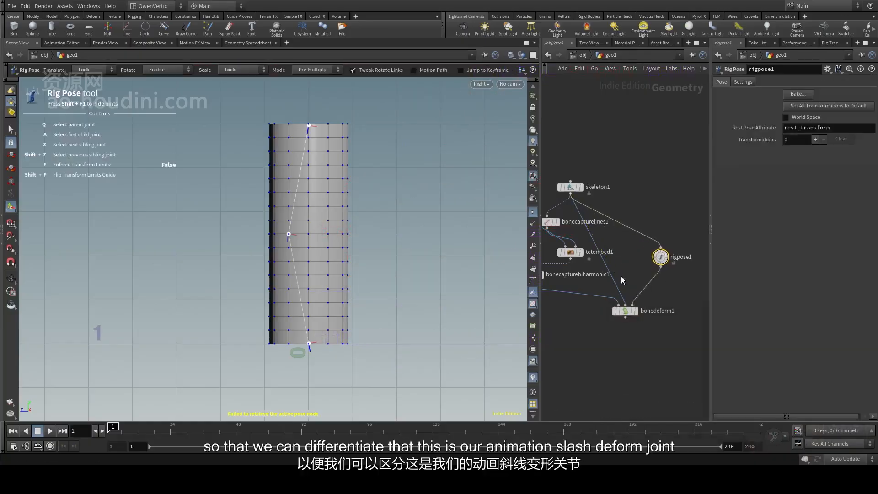
Step: Move the Tet Embed node left so it lines up beneath Bone Capture Lines
{"action": "scroll", "coordinate": [627, 273], "scroll_direction": "down", "scroll_amount": 3}
{"action": "scroll", "coordinate": [627, 273], "scroll_direction": "up", "scroll_amount": 2}
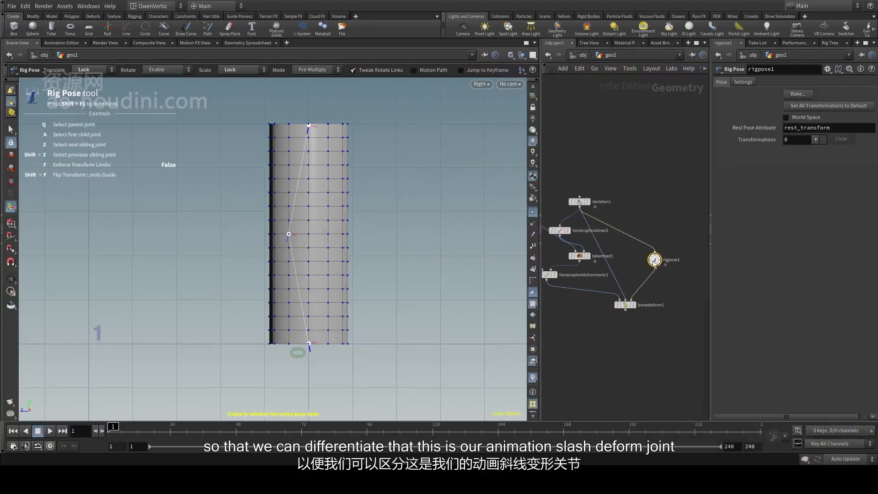
{"action": "middle_click_drag", "start_coordinate": [649, 292], "coordinate": [672, 295]}
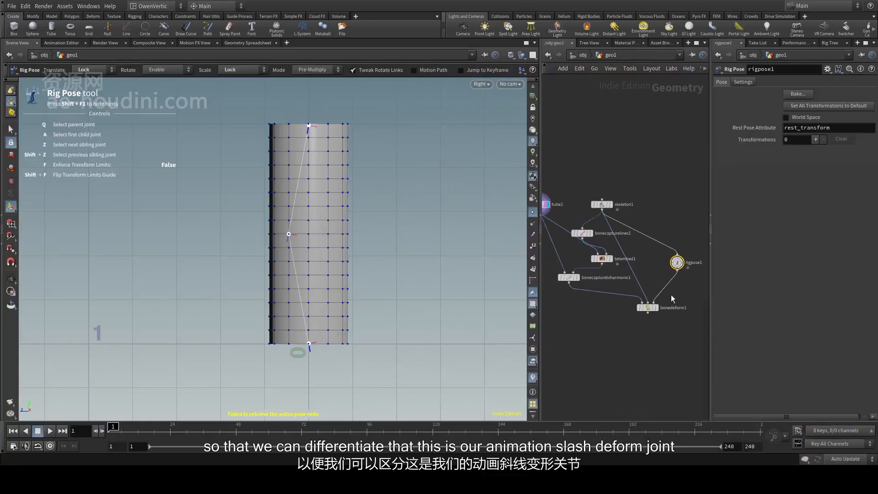
{"action": "middle_click_drag", "start_coordinate": [599, 281], "coordinate": [584, 300]}
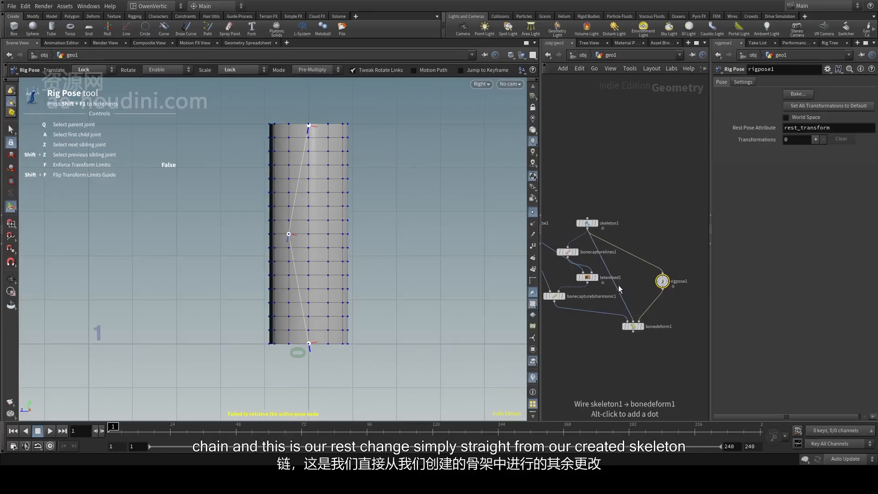
{"action": "left_click_drag", "start_coordinate": [587, 277], "coordinate": [567, 275]}
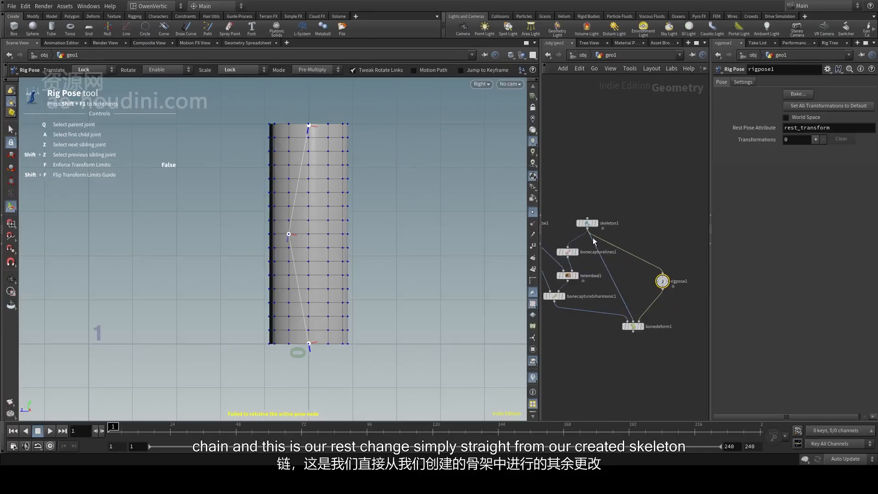
Step: Switch the viewport to the perspective view, then select the Tet Embed node and display its output
{"action": "middle_click_drag", "start_coordinate": [605, 284], "coordinate": [642, 289]}
{"action": "scroll", "coordinate": [643, 289], "scroll_direction": "up", "scroll_amount": 1}
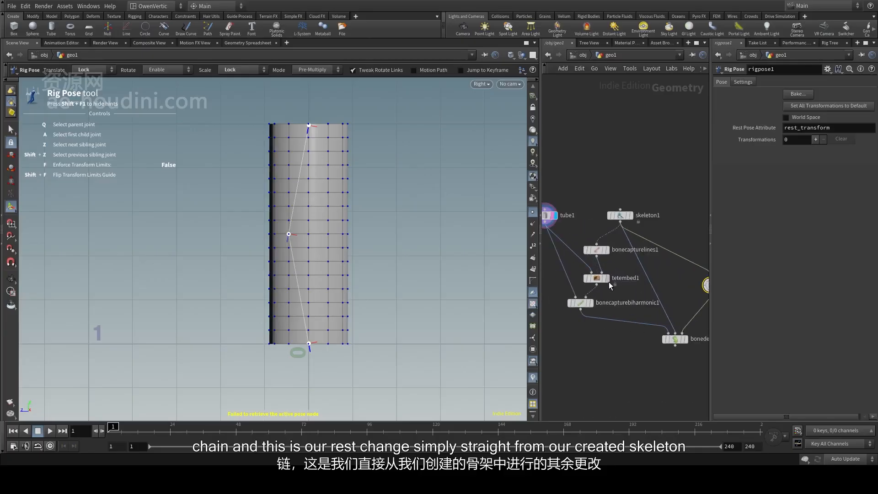
{"action": "key", "text": "space+b"}
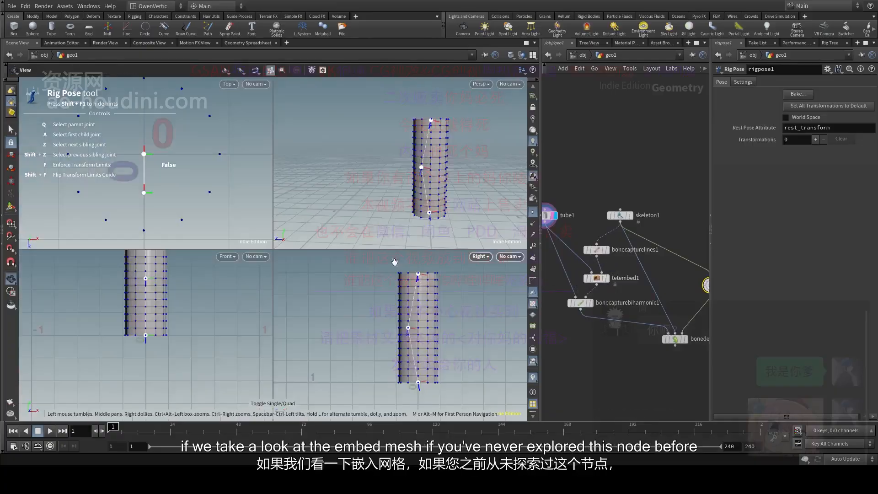
{"action": "key", "text": "space+b"}
{"action": "left_click", "coordinate": [603, 279]}
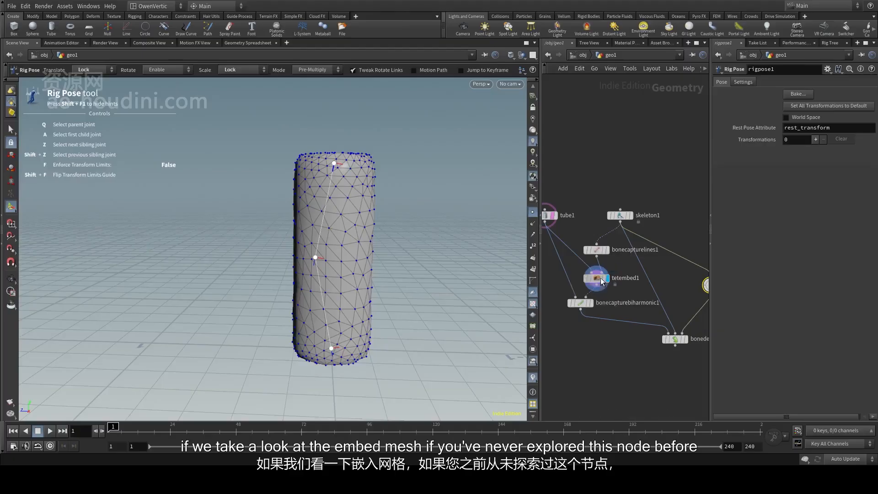
{"action": "left_click", "coordinate": [602, 280]}
Step: Examine the surface of the embedding mesh around the tube from its rounded top down to its base
{"action": "right_click_drag", "start_coordinate": [322, 243], "coordinate": [323, 209]}
{"action": "left_click_drag", "start_coordinate": [323, 210], "coordinate": [339, 212]}
{"action": "middle_click_drag", "start_coordinate": [339, 212], "coordinate": [293, 288]}
{"action": "right_click_drag", "start_coordinate": [293, 288], "coordinate": [294, 198]}
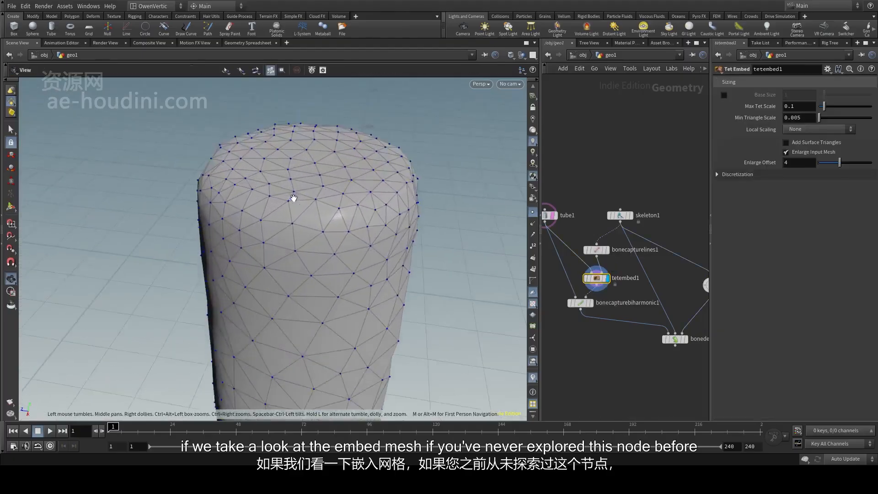
{"action": "mouse_move", "coordinate": [293, 198]}
{"action": "left_mouse_down"}
{"action": "mouse_move", "coordinate": [296, 235]}
{"action": "mouse_move", "coordinate": [298, 196]}
{"action": "left_mouse_up"}
{"action": "right_click_drag", "start_coordinate": [298, 197], "coordinate": [301, 220]}
{"action": "middle_click_drag", "start_coordinate": [302, 219], "coordinate": [297, 128]}
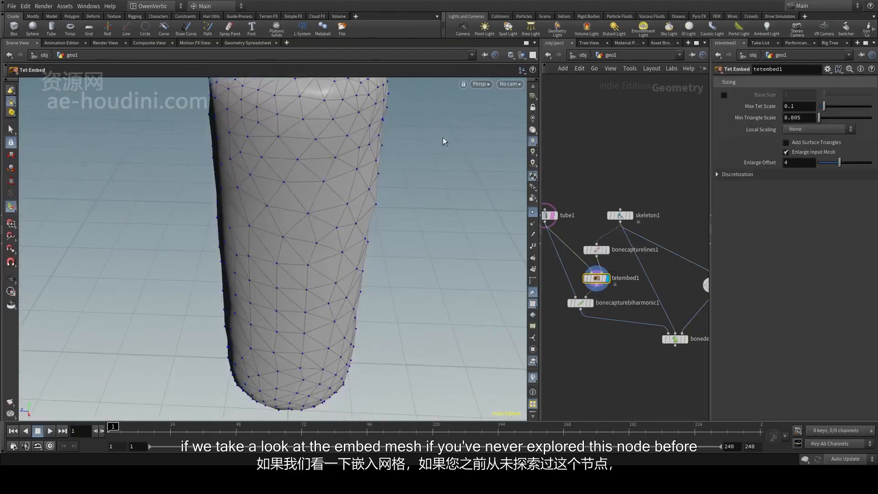
{"action": "right_click_drag", "start_coordinate": [443, 141], "coordinate": [430, 165]}
{"action": "middle_click_drag", "start_coordinate": [430, 165], "coordinate": [402, 205]}
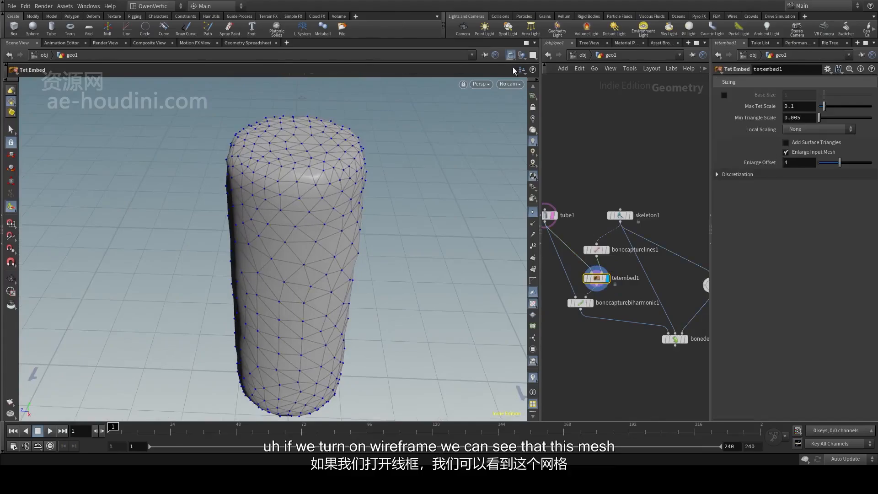
Step: Show the embedding mesh in wireframe and inspect the density of its interior tetrahedra around the bone lines
{"action": "key", "text": "shift+w"}
{"action": "scroll", "coordinate": [312, 220], "scroll_direction": "up", "scroll_amount": 5}
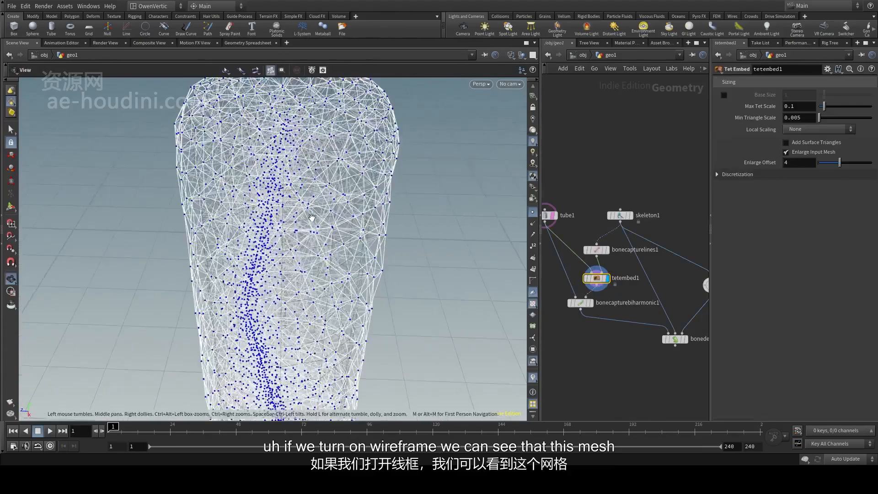
{"action": "left_click_drag", "start_coordinate": [312, 218], "coordinate": [453, 208]}
{"action": "scroll", "coordinate": [323, 226], "scroll_direction": "up", "scroll_amount": 4}
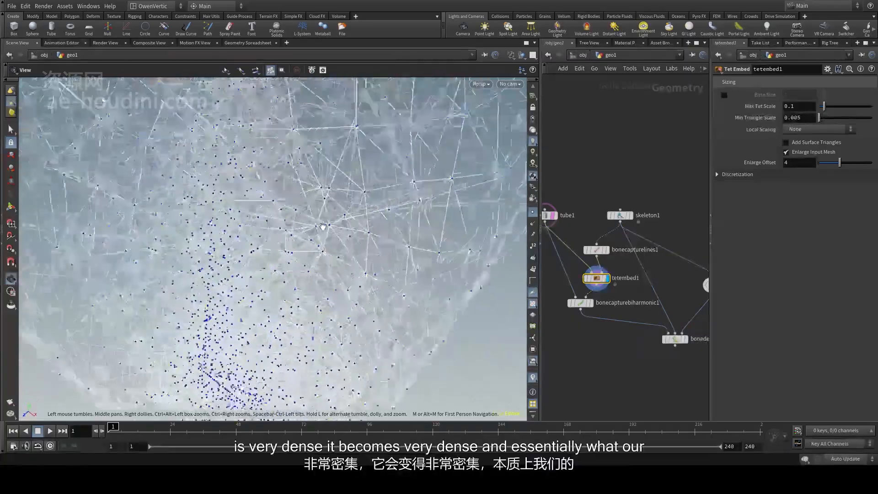
{"action": "left_click_drag", "start_coordinate": [323, 226], "coordinate": [378, 238]}
{"action": "left_click_drag", "start_coordinate": [377, 239], "coordinate": [405, 245]}
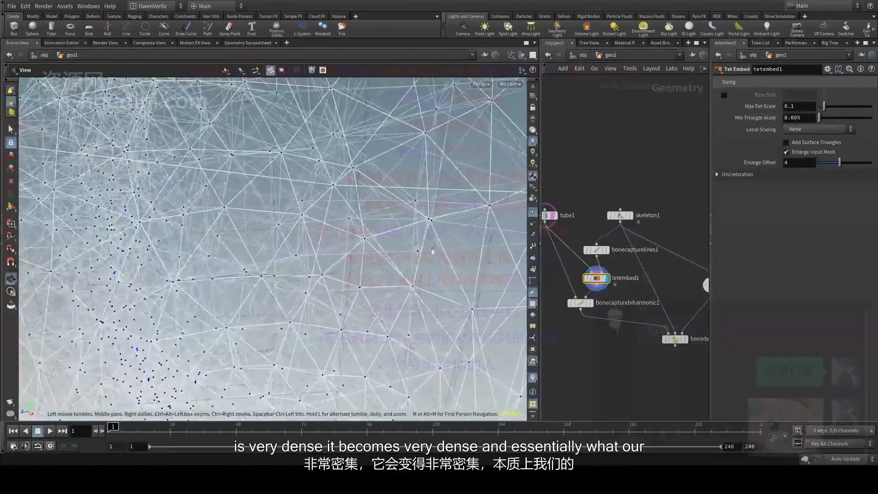
Step: Display the Bone Capture Lines output in place of the embedding mesh and inspect the points along the bone lines
{"action": "right_click_drag", "start_coordinate": [433, 251], "coordinate": [392, 158]}
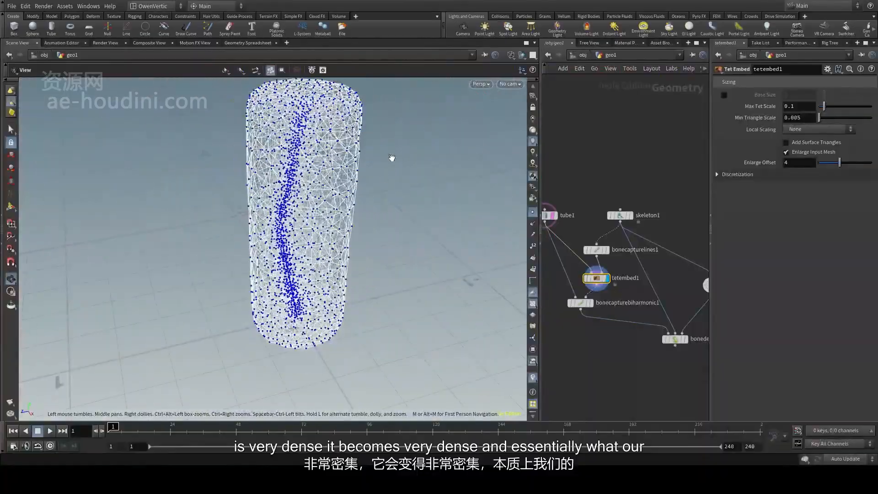
{"action": "left_click_drag", "start_coordinate": [392, 157], "coordinate": [351, 233]}
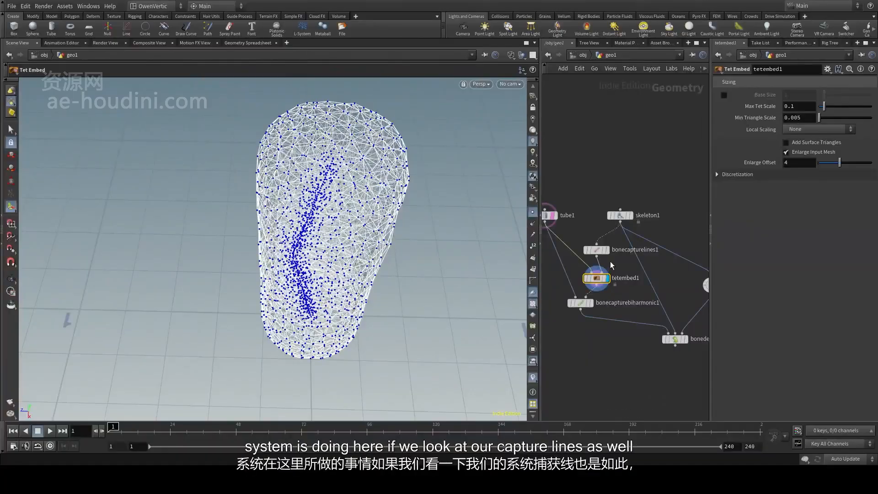
{"action": "left_click", "coordinate": [601, 253]}
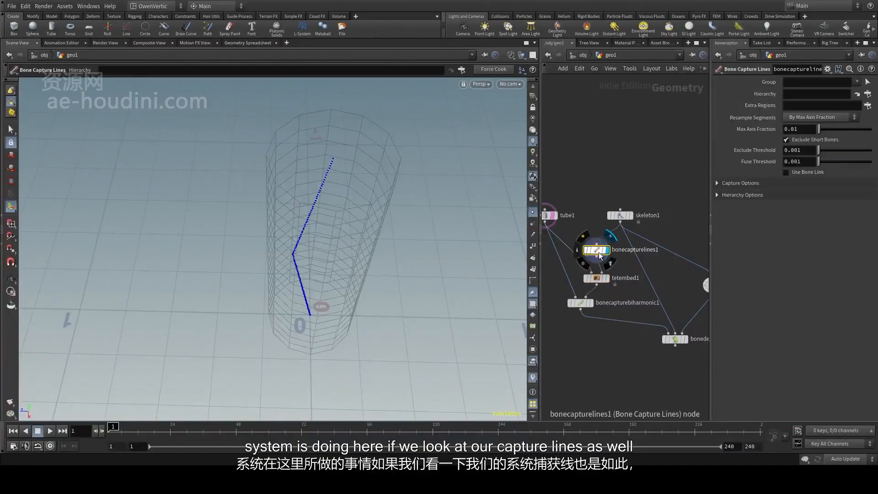
{"action": "left_click_drag", "start_coordinate": [264, 247], "coordinate": [307, 238]}
{"action": "left_click_drag", "start_coordinate": [317, 176], "coordinate": [285, 251]}
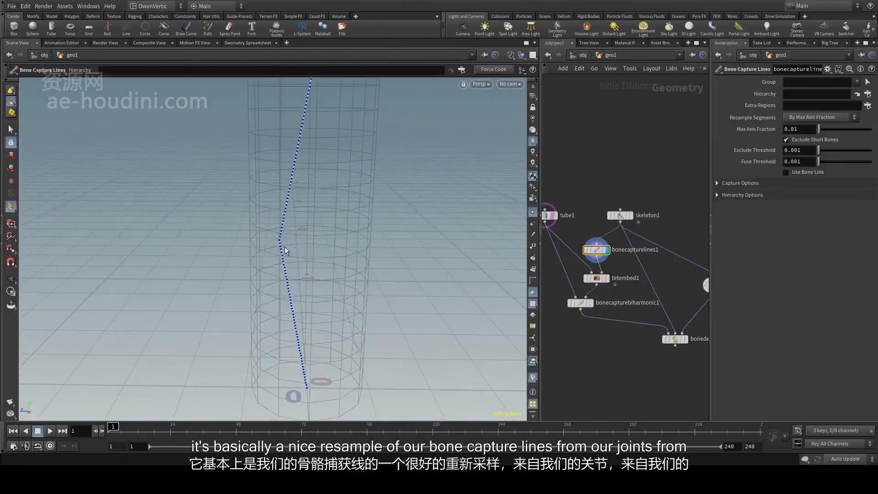
{"action": "middle_click_drag", "start_coordinate": [340, 103], "coordinate": [318, 194]}
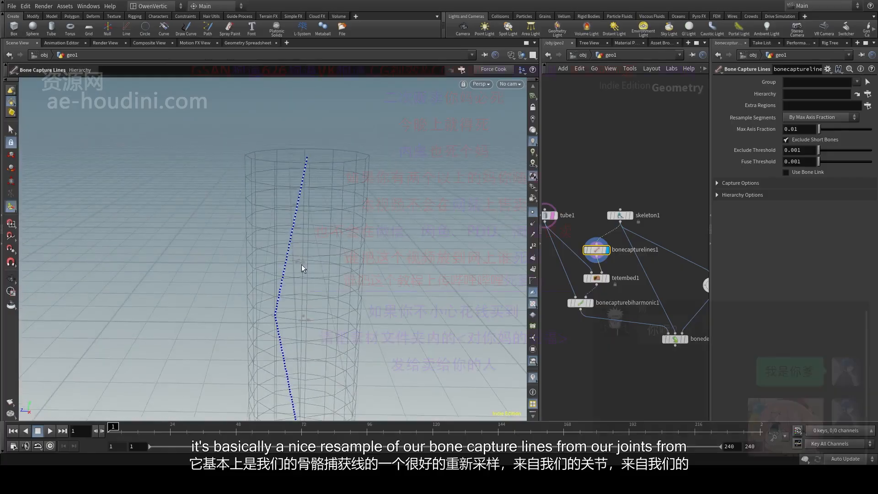
Step: Display the skeleton, then the Bone Capture Lines output again to compare the original joint chain with its resampled lines
{"action": "left_click", "coordinate": [631, 215]}
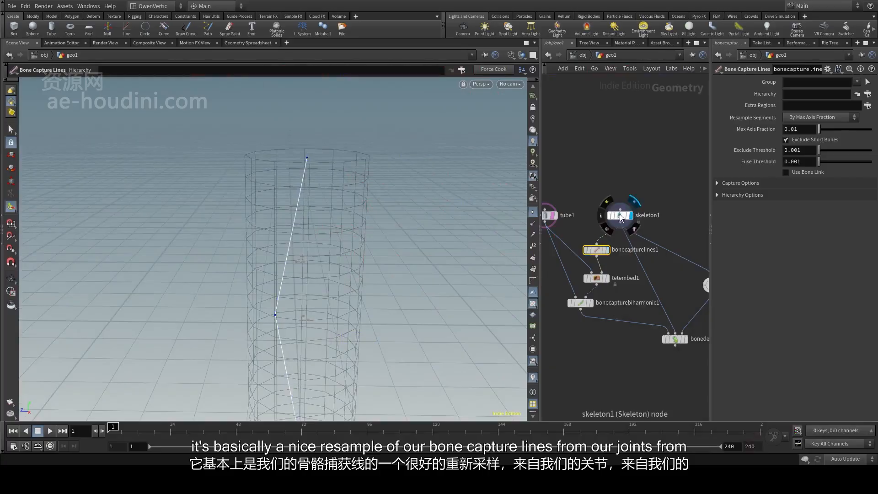
{"action": "left_click", "coordinate": [618, 215]}
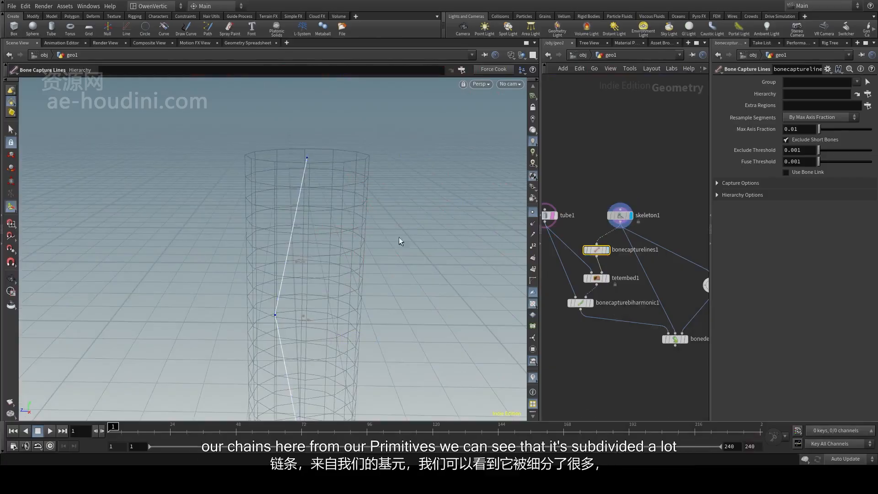
{"action": "left_click", "coordinate": [605, 250]}
{"action": "left_click", "coordinate": [596, 249]}
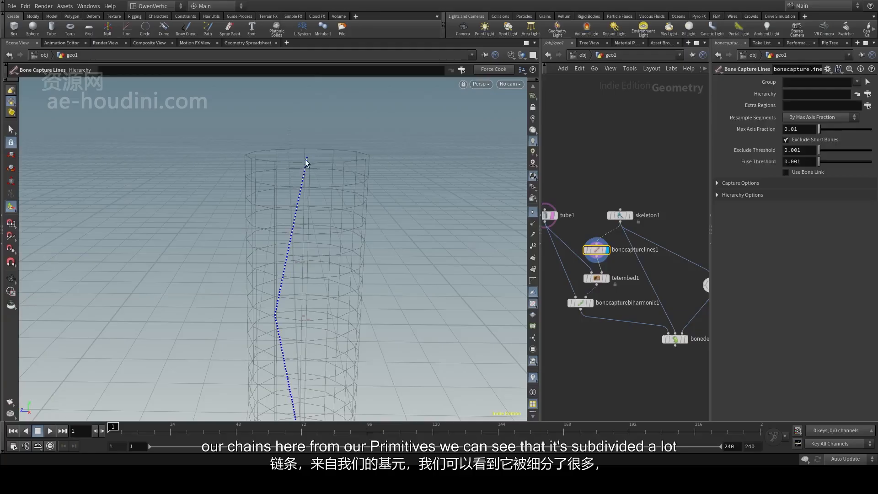
{"action": "middle_click_drag", "start_coordinate": [336, 366], "coordinate": [337, 257]}
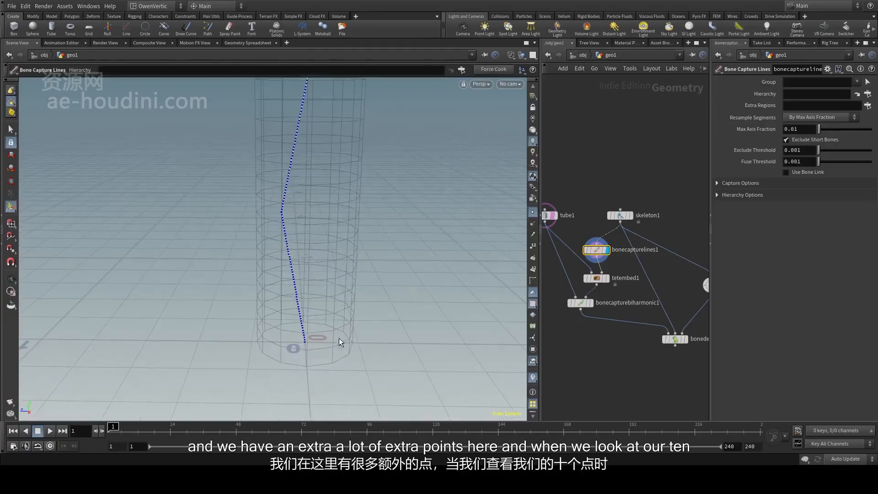
Step: Select the Tet Embed node, display its output again and view the whole embedding mesh at an angle
{"action": "left_click", "coordinate": [606, 277]}
{"action": "left_click", "coordinate": [596, 278]}
{"action": "left_click_drag", "start_coordinate": [322, 238], "coordinate": [341, 182]}
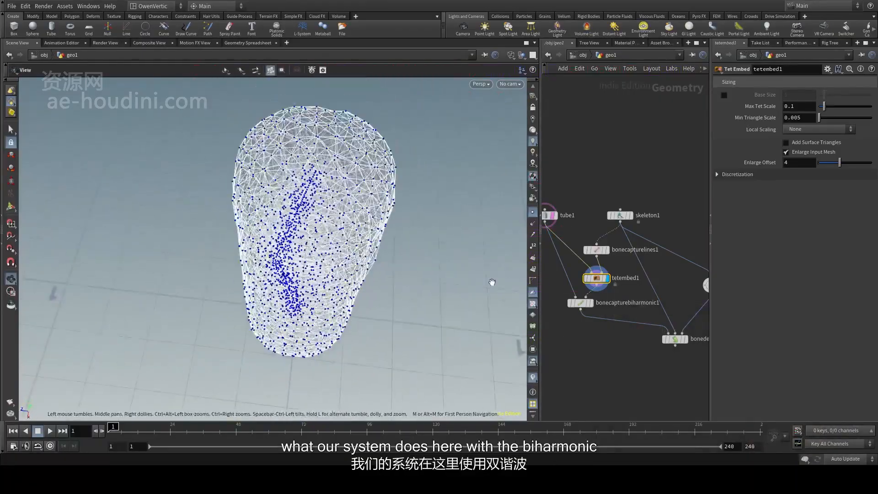
{"action": "scroll", "coordinate": [603, 293], "scroll_direction": "down", "scroll_amount": 3}
{"action": "scroll", "coordinate": [616, 284], "scroll_direction": "up", "scroll_amount": 3}
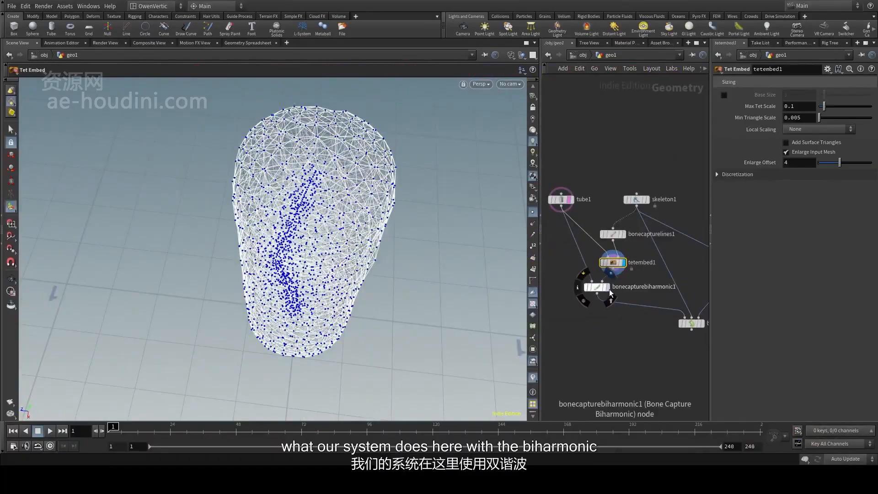
Step: View the Bone Capture Biharmonic output, then return to the Tet Embed output and look closely at the points surrounding the bones
{"action": "left_click", "coordinate": [610, 291]}
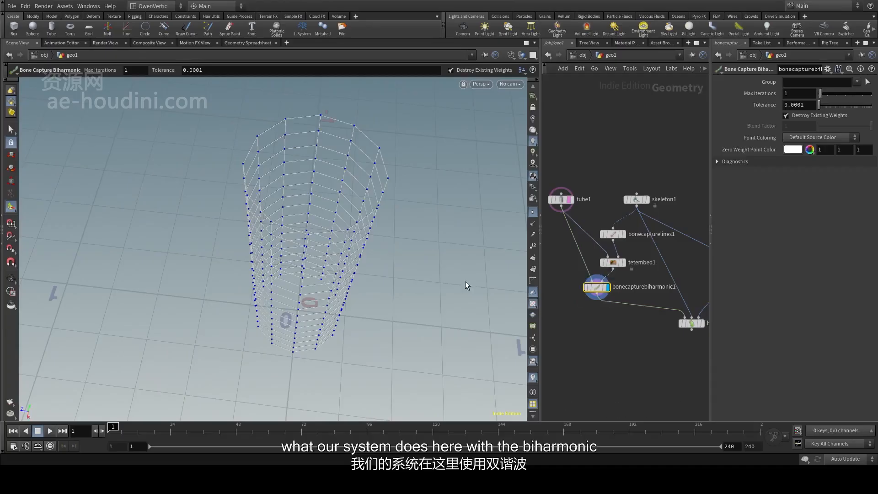
{"action": "scroll", "coordinate": [334, 269], "scroll_direction": "up", "scroll_amount": 3}
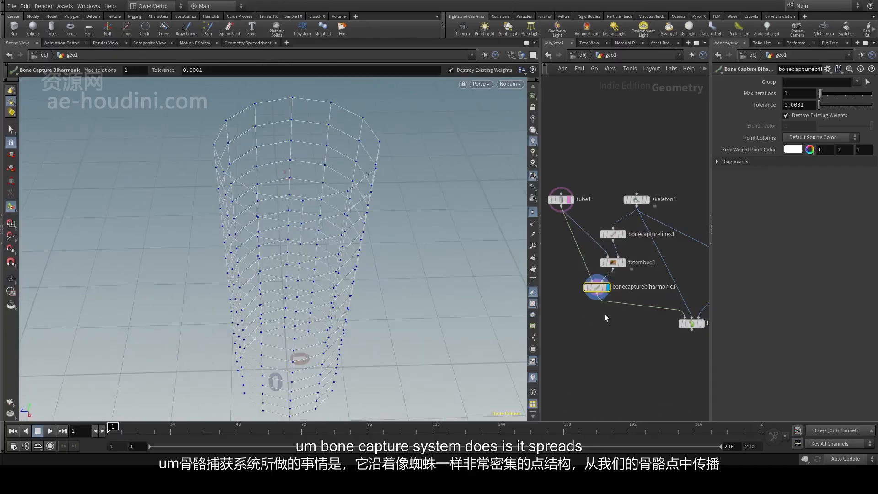
{"action": "left_click", "coordinate": [622, 263]}
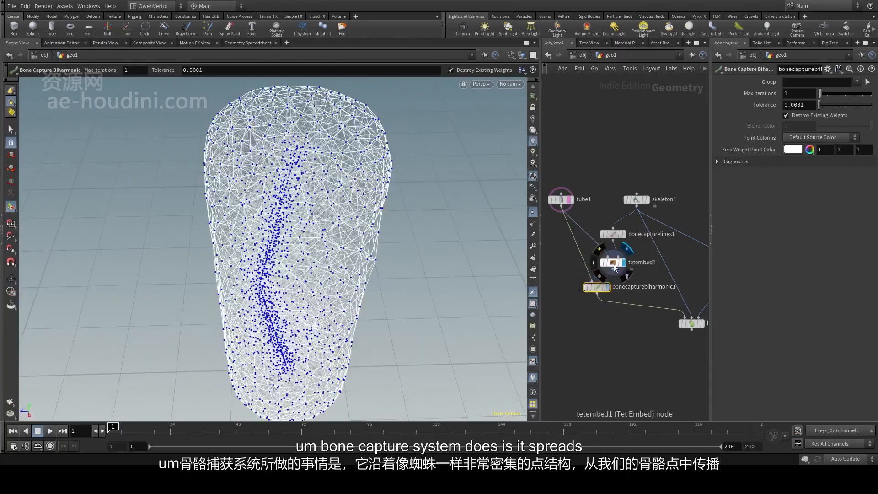
{"action": "left_click", "coordinate": [615, 265]}
{"action": "scroll", "coordinate": [296, 261], "scroll_direction": "up", "scroll_amount": 4}
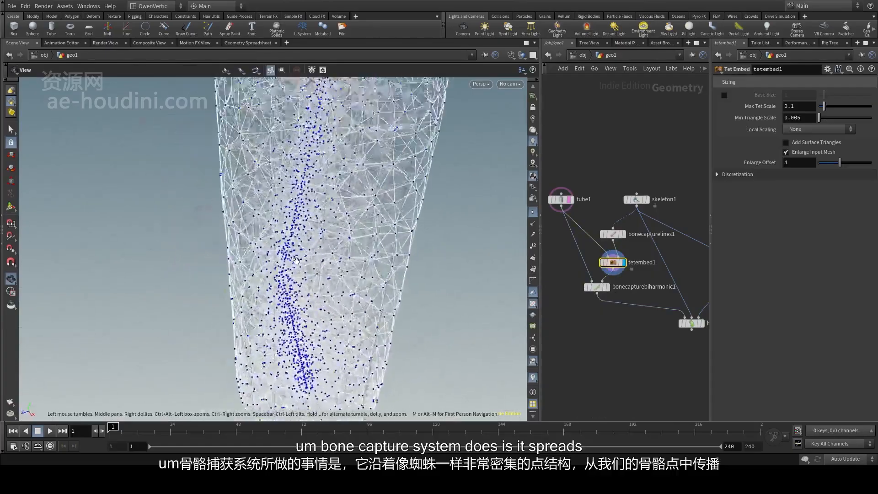
{"action": "scroll", "coordinate": [297, 261], "scroll_direction": "up", "scroll_amount": 1}
{"action": "key", "text": "Return"}
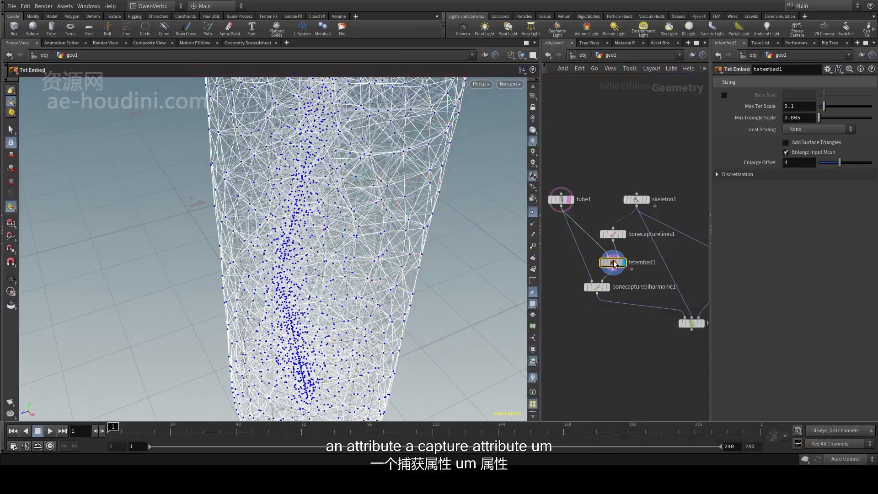
Step: Examine how the tetrahedral structure spreads from the dense bone points to the outer edge of the embedding mesh
{"action": "left_click_drag", "start_coordinate": [349, 284], "coordinate": [318, 278], "text": "alt"}
{"action": "left_click_drag", "start_coordinate": [339, 162], "coordinate": [335, 140], "text": "alt"}
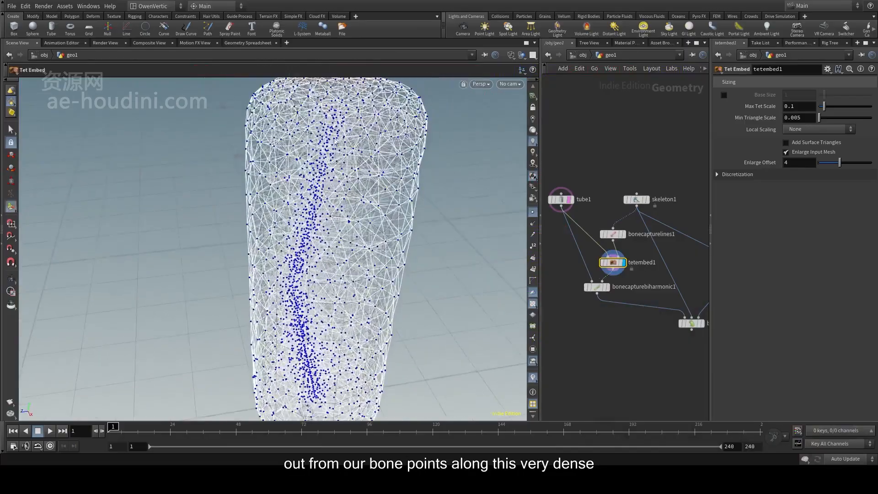
{"action": "left_click_drag", "start_coordinate": [299, 213], "coordinate": [283, 288], "text": "alt"}
{"action": "right_click_drag", "start_coordinate": [284, 288], "coordinate": [288, 249], "text": "alt"}
{"action": "left_click_drag", "start_coordinate": [288, 249], "coordinate": [296, 211], "text": "alt"}
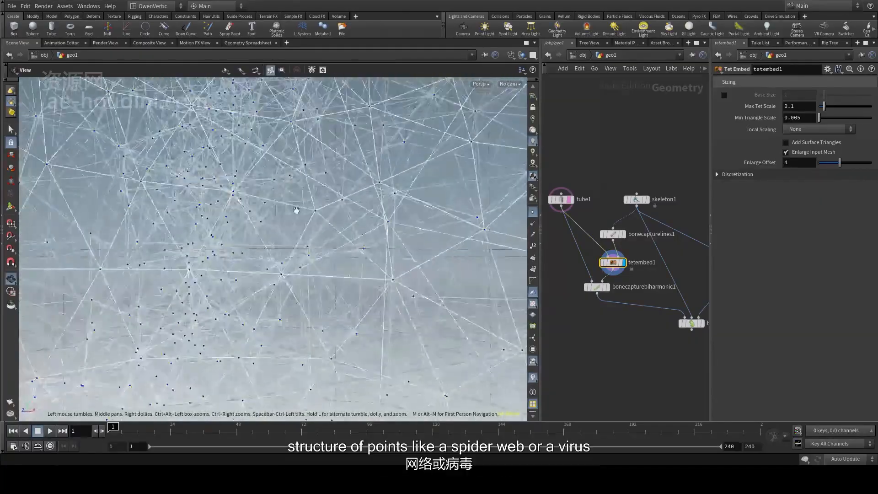
{"action": "right_click_drag", "start_coordinate": [296, 210], "coordinate": [325, 212], "text": "alt"}
{"action": "left_click_drag", "start_coordinate": [325, 212], "coordinate": [309, 258], "text": "alt"}
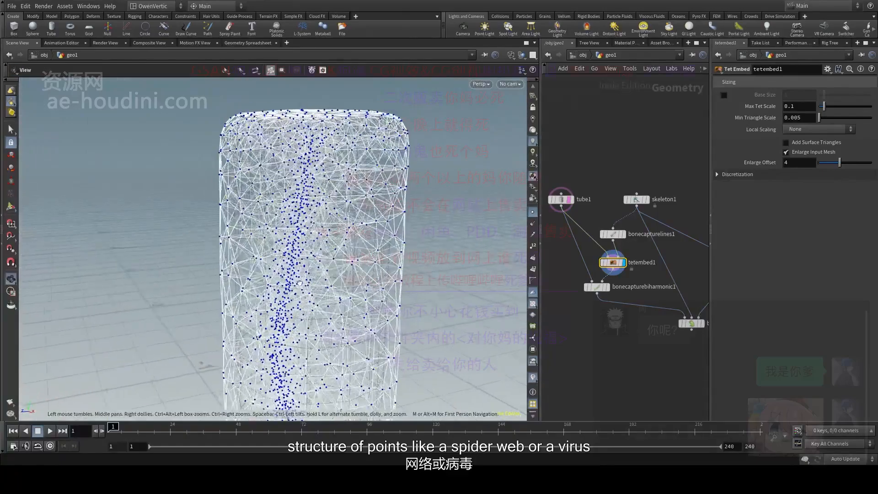
{"action": "right_click_drag", "start_coordinate": [308, 259], "coordinate": [315, 234], "text": "alt"}
{"action": "left_click_drag", "start_coordinate": [316, 233], "coordinate": [317, 246], "text": "alt"}
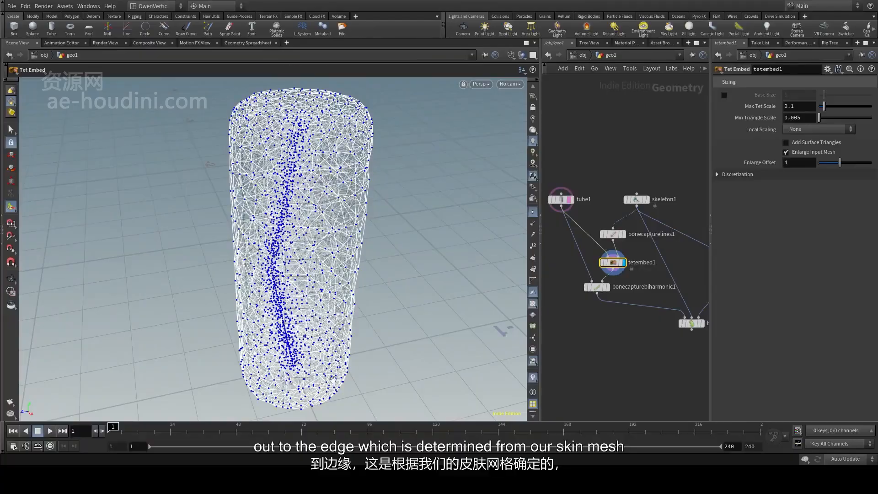
Step: Display the tube with the embedding mesh overlaid and examine how closely the mesh encloses the tube's skin
{"action": "middle_click_drag", "start_coordinate": [333, 379], "coordinate": [368, 339], "text": "alt"}
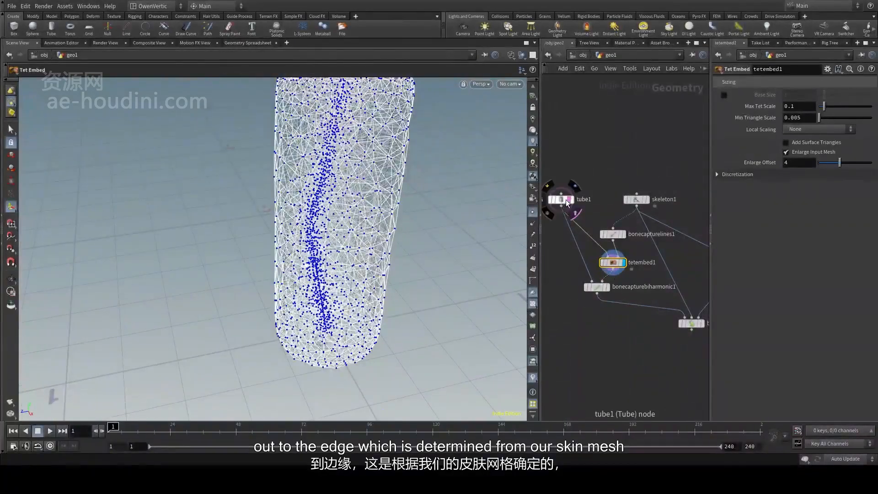
{"action": "middle_click_drag", "start_coordinate": [337, 205], "coordinate": [315, 249], "text": "alt"}
{"action": "left_click_drag", "start_coordinate": [316, 249], "coordinate": [360, 227], "text": "alt"}
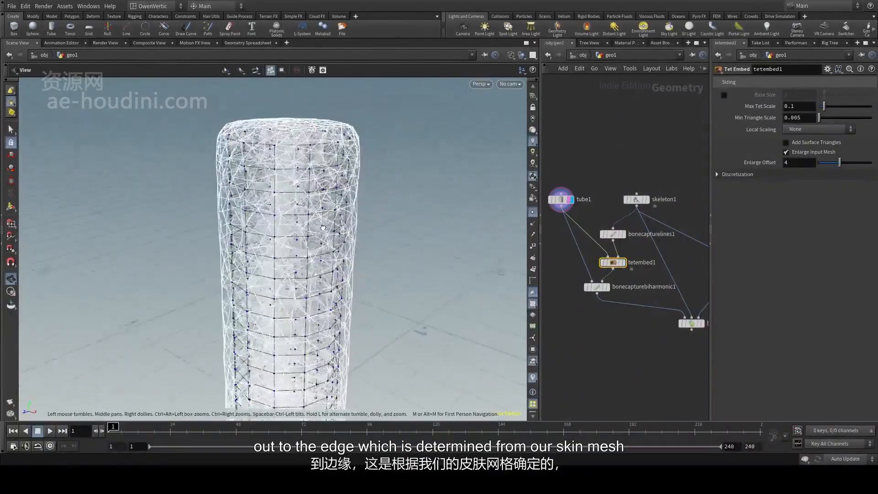
{"action": "middle_click_drag", "start_coordinate": [360, 227], "coordinate": [332, 213], "text": "alt"}
{"action": "right_click_drag", "start_coordinate": [333, 214], "coordinate": [295, 262], "text": "alt"}
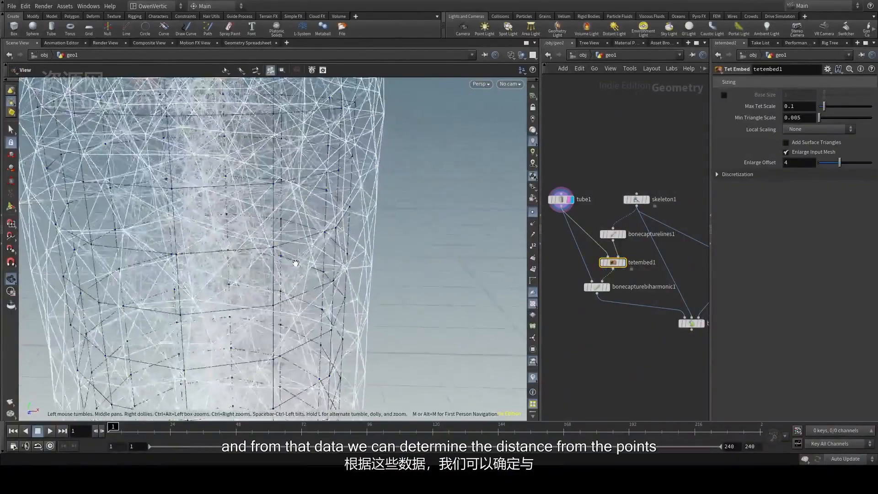
{"action": "left_click_drag", "start_coordinate": [296, 262], "coordinate": [354, 173], "text": "alt"}
{"action": "right_click_drag", "start_coordinate": [355, 173], "coordinate": [361, 87], "text": "alt"}
{"action": "middle_click_drag", "start_coordinate": [362, 87], "coordinate": [401, 108], "text": "alt"}
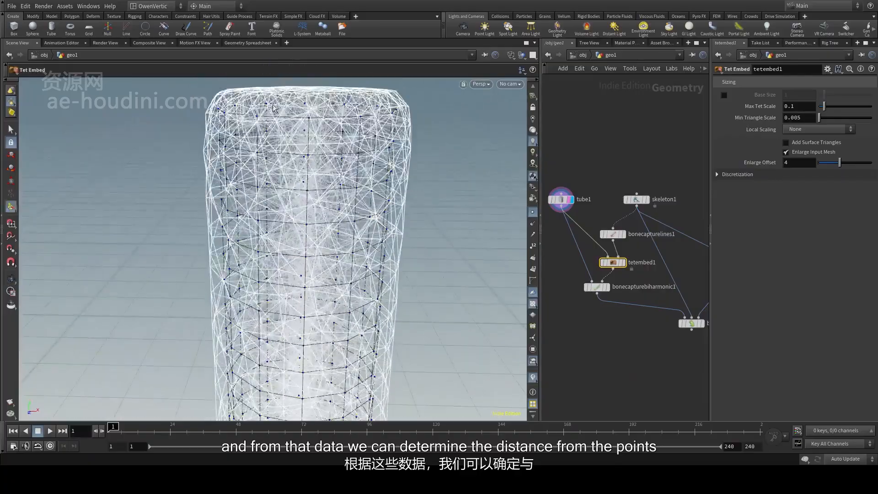
{"action": "left_click_drag", "start_coordinate": [357, 206], "coordinate": [336, 165], "text": "alt"}
{"action": "middle_click_drag", "start_coordinate": [356, 275], "coordinate": [346, 220], "text": "alt"}
{"action": "right_click_drag", "start_coordinate": [330, 220], "coordinate": [327, 123], "text": "alt"}
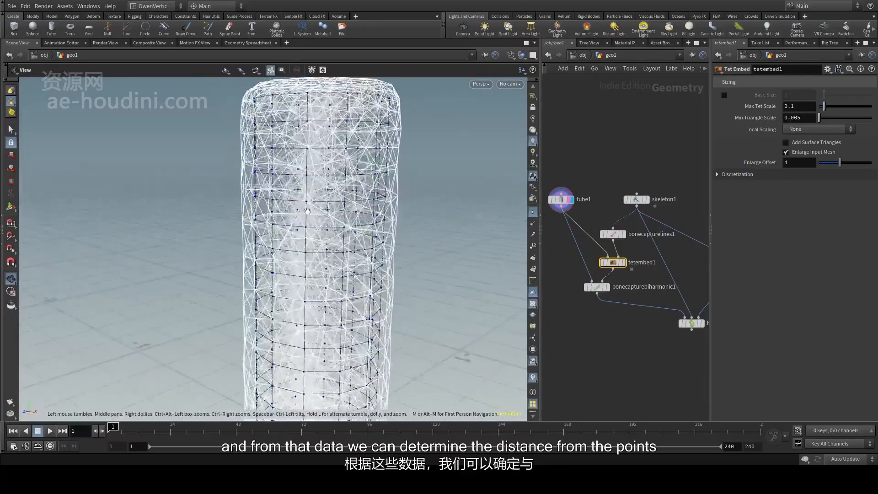
{"action": "left_click_drag", "start_coordinate": [330, 182], "coordinate": [300, 160], "text": "alt"}
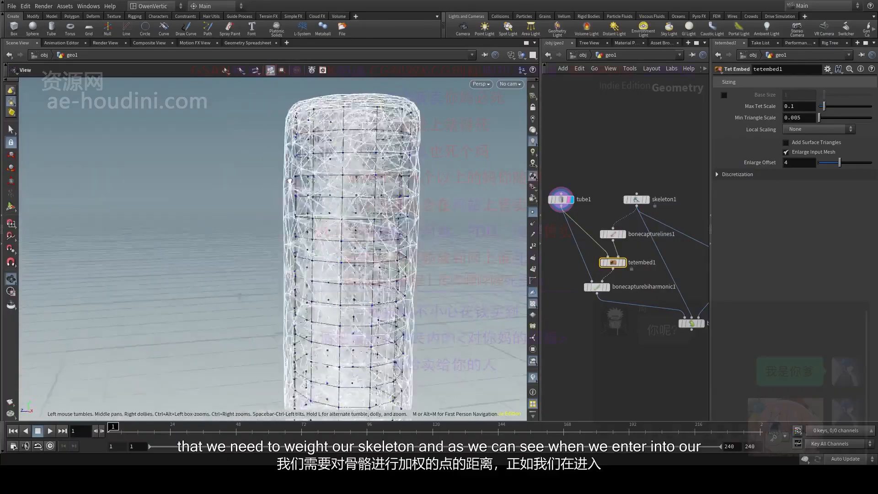
{"action": "middle_click_drag", "start_coordinate": [316, 210], "coordinate": [305, 189], "text": "alt"}
Step: Select the Bone Capture Biharmonic node, display its output and view the full captured tube
{"action": "left_click", "coordinate": [609, 289]}
{"action": "left_click", "coordinate": [596, 287]}
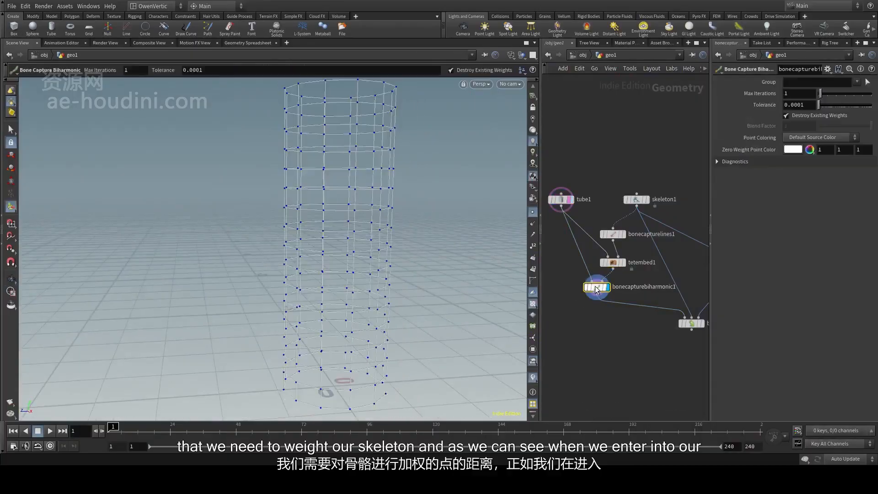
{"action": "right_click_drag", "start_coordinate": [389, 320], "coordinate": [388, 288], "text": "alt"}
{"action": "middle_click_drag", "start_coordinate": [389, 288], "coordinate": [322, 291], "text": "alt"}
{"action": "scroll", "coordinate": [686, 335], "scroll_direction": "up", "scroll_amount": 1}
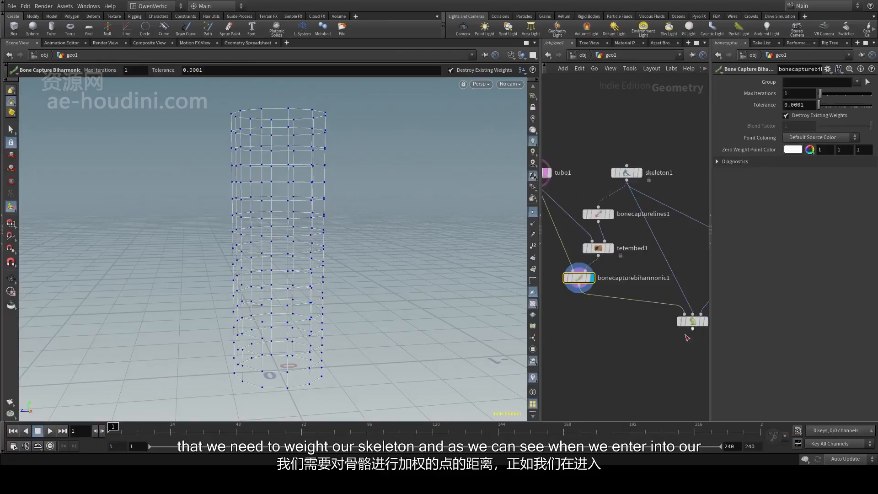
Step: Display the Bone Deform output as a shaded tube, then select the Rig Pose node for posing the skeleton
{"action": "scroll", "coordinate": [686, 335], "scroll_direction": "down", "scroll_amount": 1}
{"action": "middle_click_drag", "start_coordinate": [686, 335], "coordinate": [672, 334]}
{"action": "left_click", "coordinate": [688, 323]}
{"action": "left_click", "coordinate": [677, 323]}
{"action": "scroll", "coordinate": [660, 350], "scroll_direction": "down", "scroll_amount": 2}
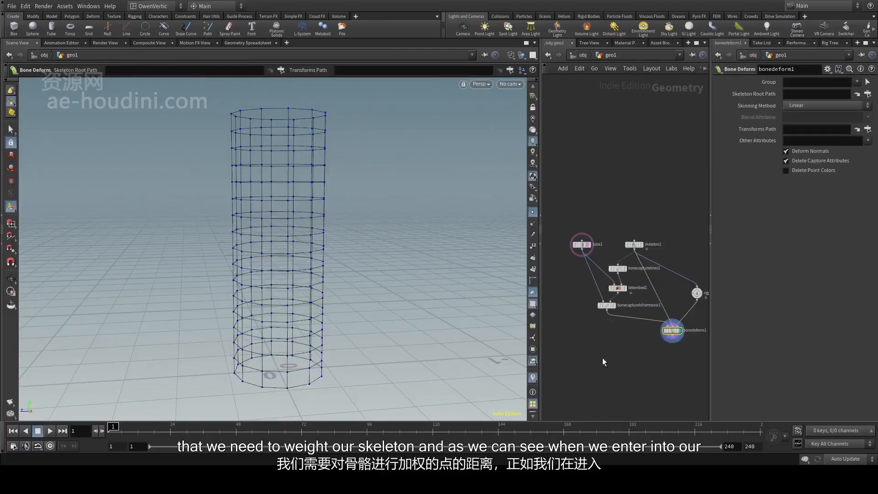
{"action": "middle_click_drag", "start_coordinate": [687, 352], "coordinate": [627, 341]}
{"action": "scroll", "coordinate": [625, 338], "scroll_direction": "up", "scroll_amount": 2}
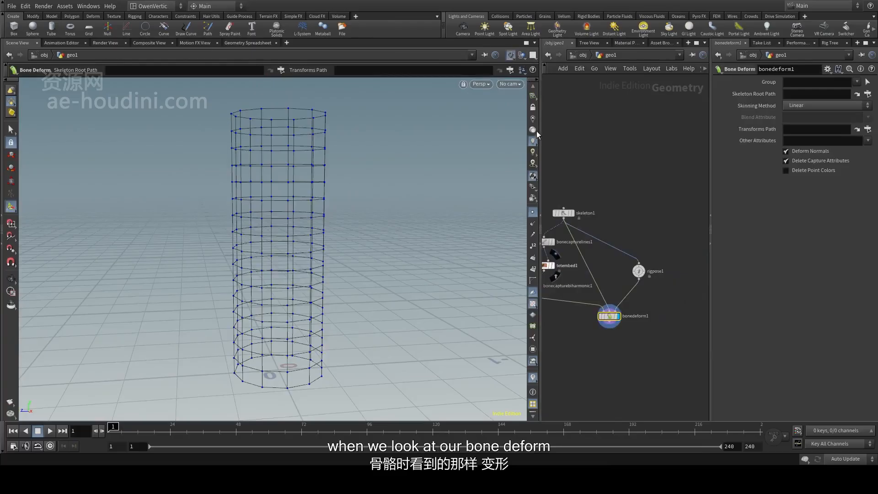
{"action": "key", "text": "w"}
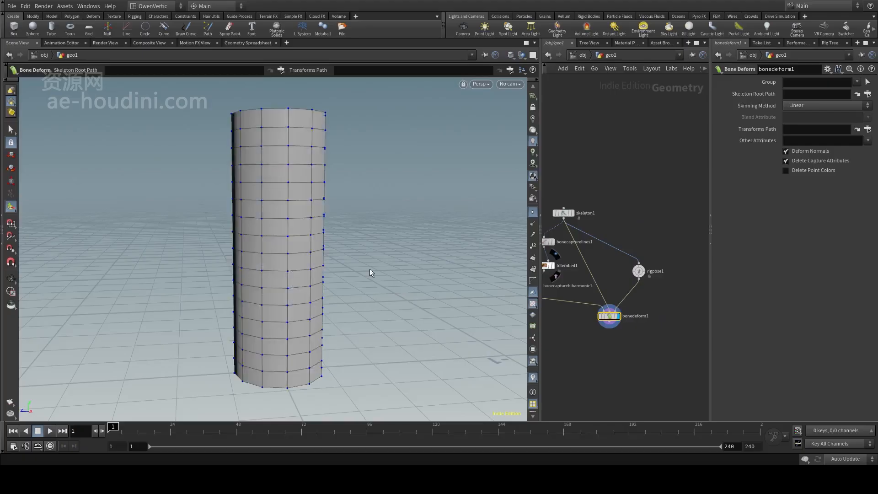
{"action": "left_click", "coordinate": [639, 271]}
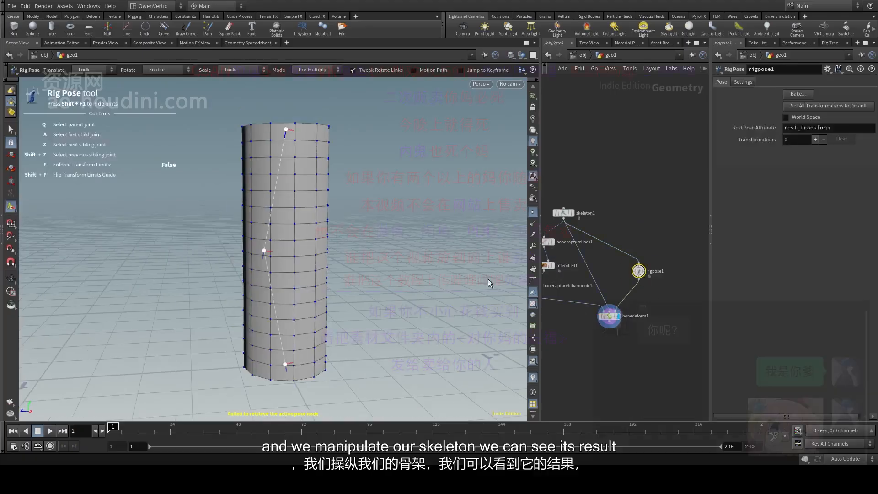
Step: Rotate the mid joint about -79 degrees in Y and the tip joint about 30 degrees in Y to test the tube's bend
{"action": "left_click", "coordinate": [265, 252]}
{"action": "left_click_drag", "start_coordinate": [308, 228], "coordinate": [331, 264]}
{"action": "left_click", "coordinate": [391, 251]}
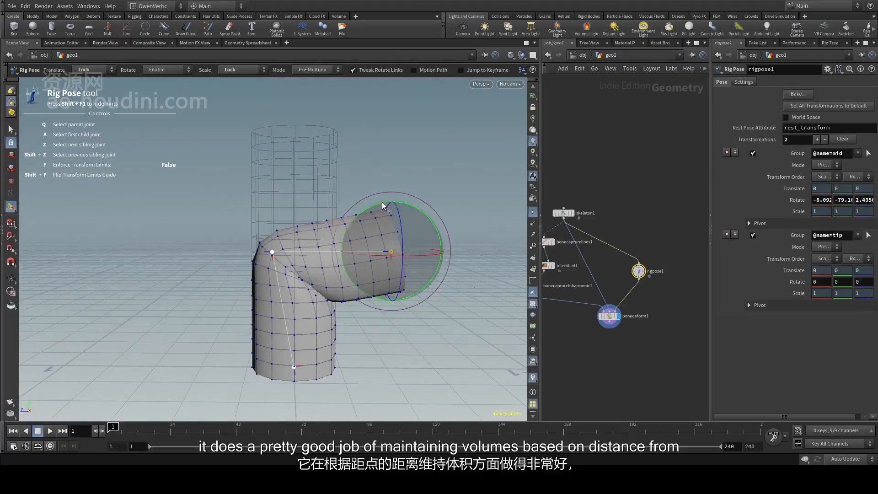
{"action": "left_click_drag", "start_coordinate": [383, 206], "coordinate": [361, 264]}
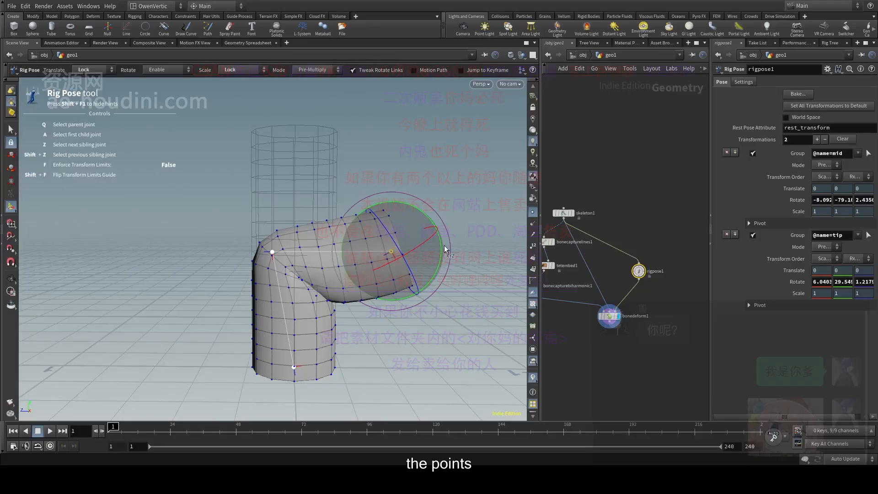
{"action": "left_click_drag", "start_coordinate": [444, 248], "coordinate": [442, 255]}
Step: Undo the test rotations and select the tube's mid joint
{"action": "left_click", "coordinate": [294, 366]}
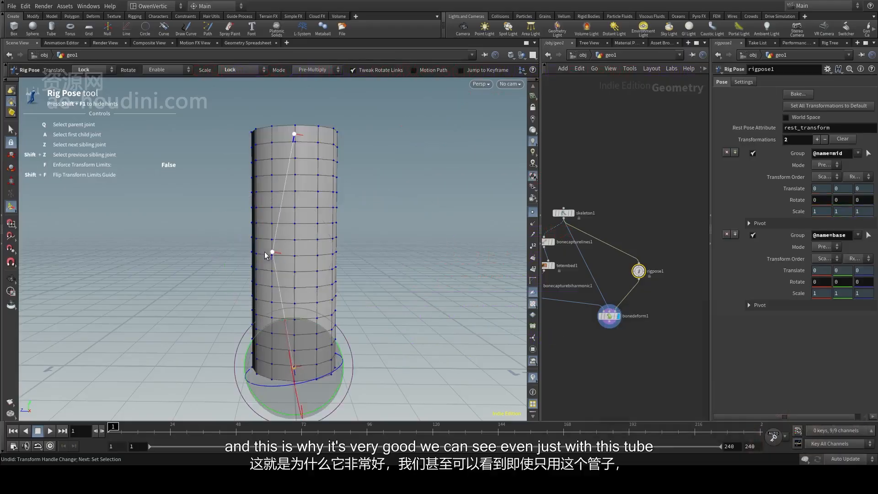
{"action": "left_click", "coordinate": [272, 252]}
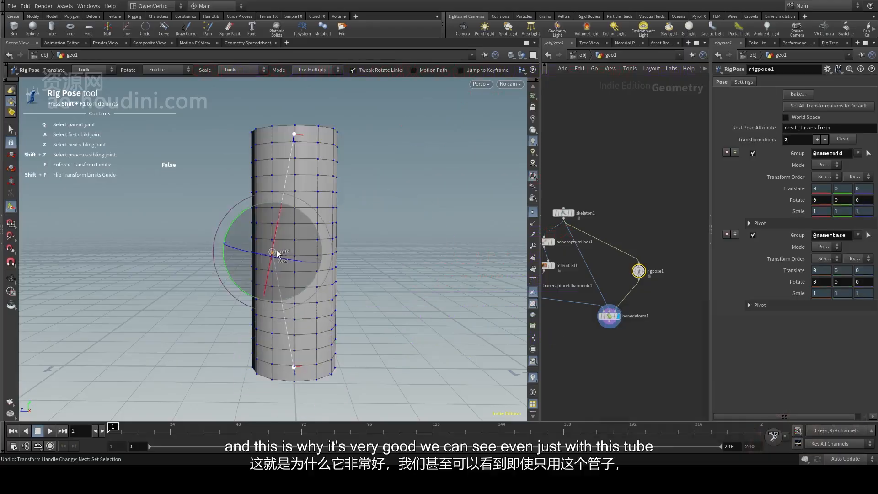
{"action": "left_click_drag", "start_coordinate": [317, 235], "coordinate": [338, 258]}
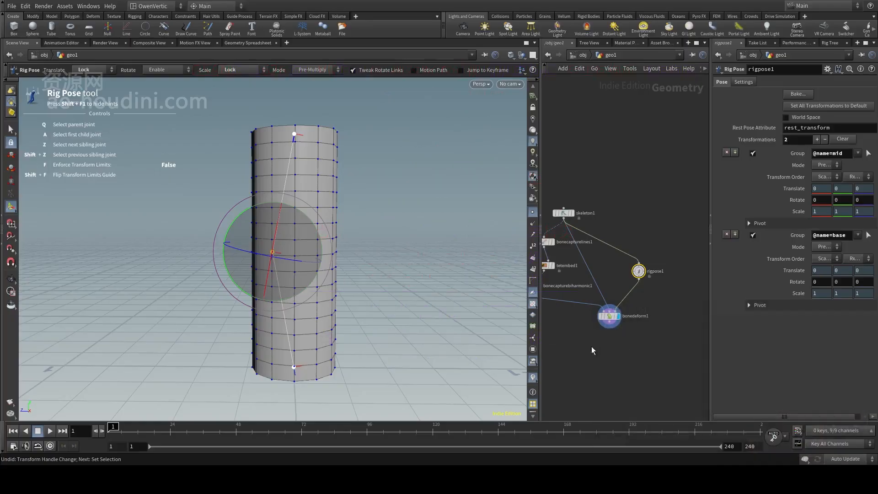
{"action": "key", "text": "Escape"}
Step: Move the Bone Capture Biharmonic and Bone Deform nodes apart to make room between them in the network
{"action": "middle_click_drag", "start_coordinate": [369, 289], "coordinate": [406, 290], "text": "alt"}
{"action": "middle_click_drag", "start_coordinate": [605, 374], "coordinate": [646, 350]}
{"action": "scroll", "coordinate": [615, 345], "scroll_direction": "up", "scroll_amount": 2}
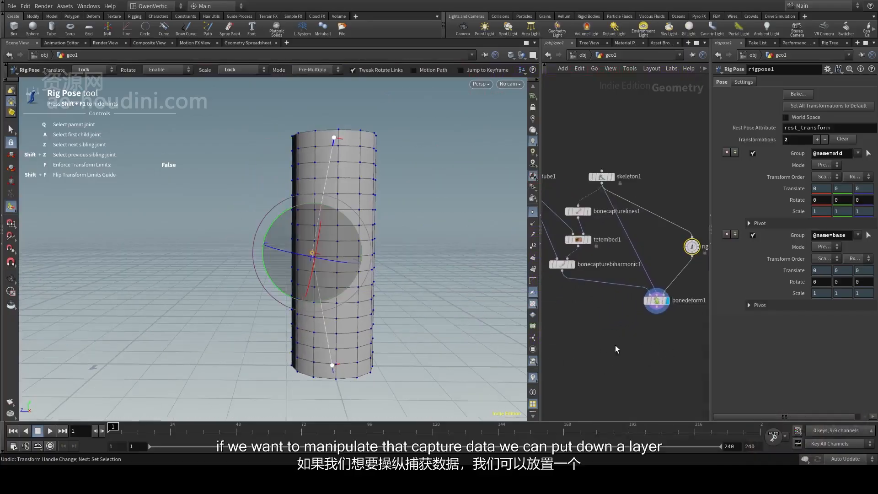
{"action": "middle_click_drag", "start_coordinate": [573, 315], "coordinate": [621, 318]}
{"action": "left_click_drag", "start_coordinate": [610, 268], "coordinate": [583, 261]}
{"action": "scroll", "coordinate": [615, 325], "scroll_direction": "down", "scroll_amount": 1}
{"action": "middle_click_drag", "start_coordinate": [615, 324], "coordinate": [578, 296]}
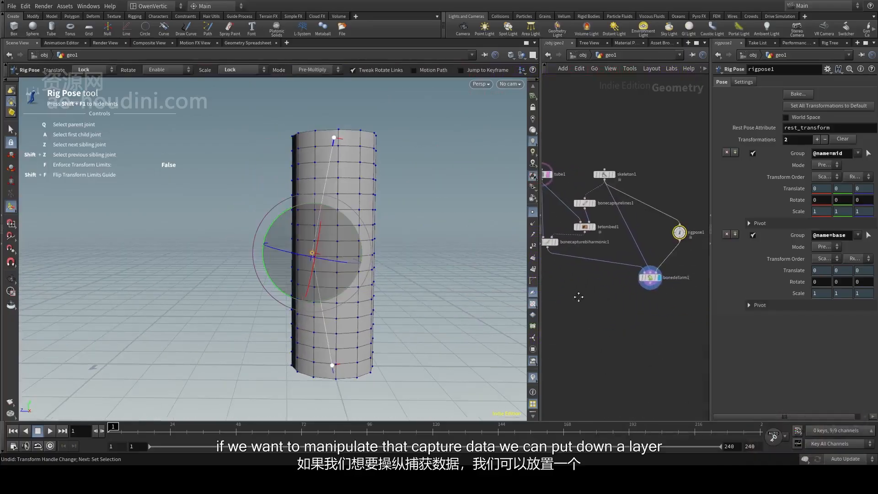
{"action": "left_click_drag", "start_coordinate": [651, 281], "coordinate": [662, 303]}
{"action": "middle_click_drag", "start_coordinate": [576, 315], "coordinate": [607, 325]}
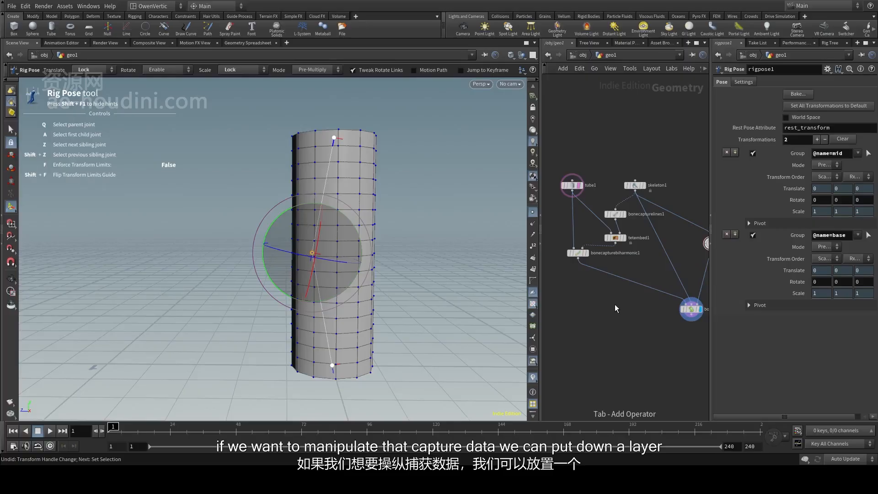
Step: Add a Capture Layer Paint node and wire it in just before Bone Deform, using the capture, skeleton and Rig Pose outputs
{"action": "key", "text": "Tab"}
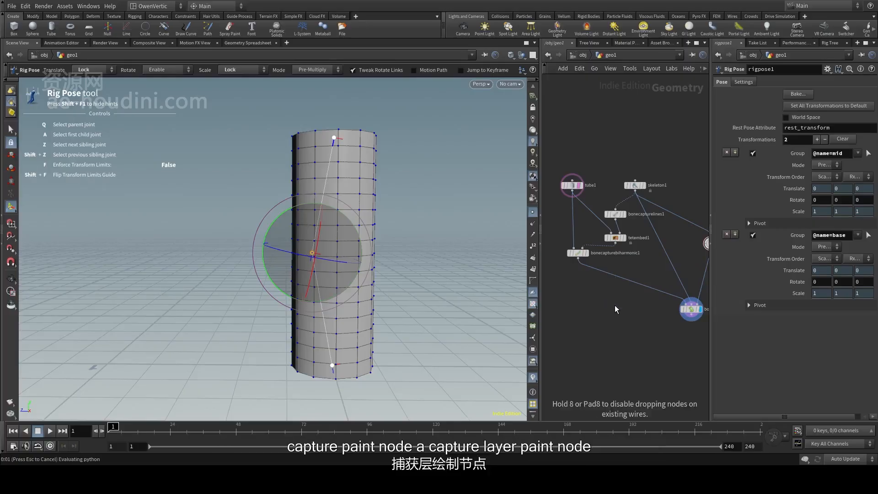
{"action": "left_click", "coordinate": [614, 305]}
{"action": "scroll", "coordinate": [615, 306], "scroll_direction": "up", "scroll_amount": 3}
{"action": "mouse_move", "coordinate": [603, 328]}
{"action": "middle_mouse_down"}
{"action": "mouse_move", "coordinate": [642, 333]}
{"action": "mouse_move", "coordinate": [617, 330]}
{"action": "middle_mouse_up"}
{"action": "scroll", "coordinate": [613, 309], "scroll_direction": "up", "scroll_amount": 1}
{"action": "scroll", "coordinate": [622, 320], "scroll_direction": "down", "scroll_amount": 1}
{"action": "scroll", "coordinate": [617, 330], "scroll_direction": "up", "scroll_amount": 1}
{"action": "left_click_drag", "start_coordinate": [620, 305], "coordinate": [646, 284]}
{"action": "scroll", "coordinate": [608, 275], "scroll_direction": "down", "scroll_amount": 2}
{"action": "scroll", "coordinate": [639, 309], "scroll_direction": "down", "scroll_amount": 2}
{"action": "scroll", "coordinate": [612, 320], "scroll_direction": "up", "scroll_amount": 3}
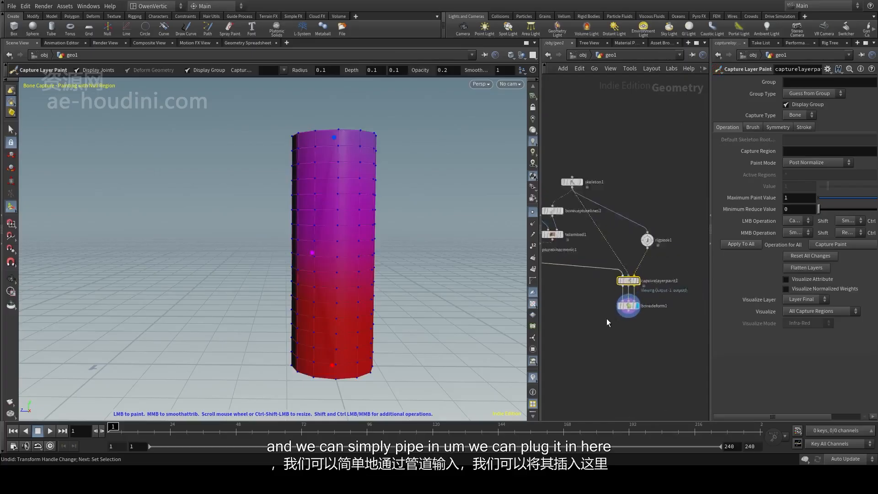
Step: Widen the network and parameter area to expose the Capture Layer Paint settings in full
{"action": "left_click_drag", "start_coordinate": [349, 245], "coordinate": [274, 200], "text": "alt"}
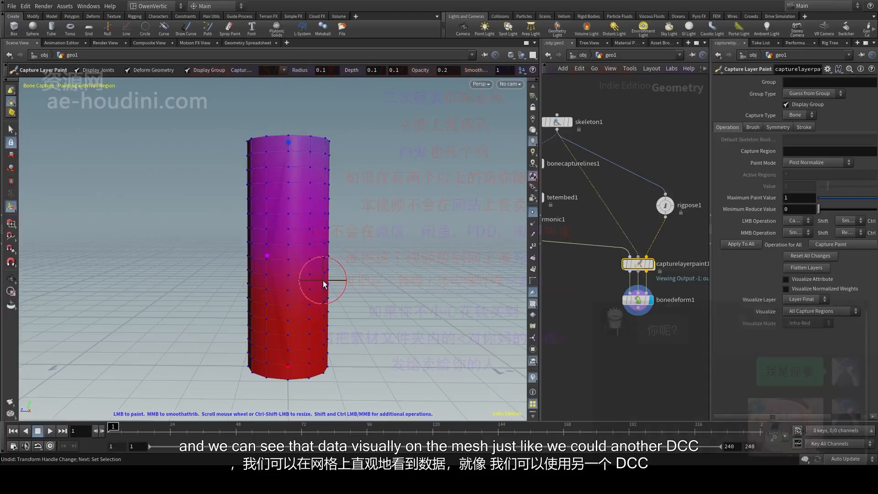
{"action": "middle_click_drag", "start_coordinate": [685, 295], "coordinate": [641, 293]}
{"action": "scroll", "coordinate": [652, 297], "scroll_direction": "down", "scroll_amount": 1}
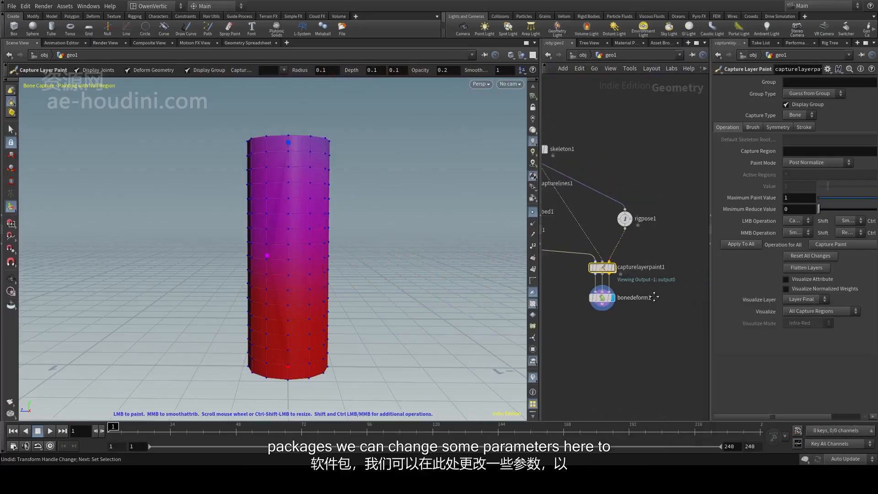
{"action": "scroll", "coordinate": [651, 299], "scroll_direction": "up", "scroll_amount": 1}
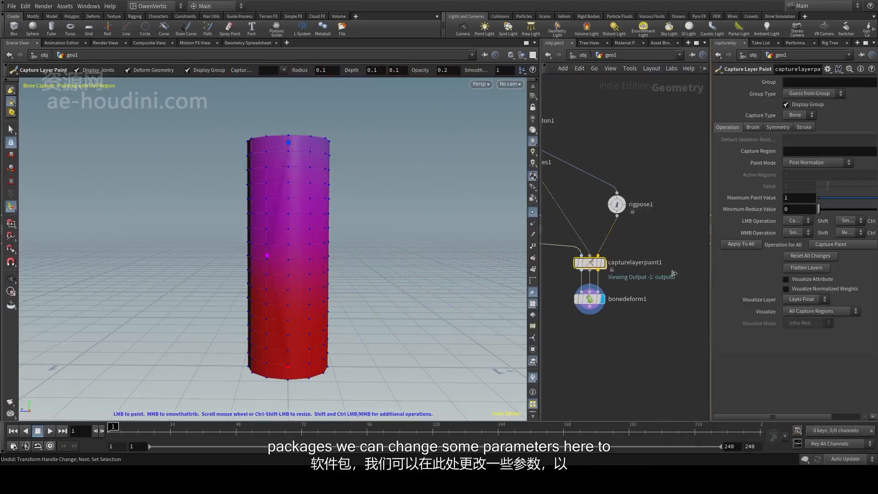
{"action": "left_click_drag", "start_coordinate": [540, 304], "coordinate": [463, 304]}
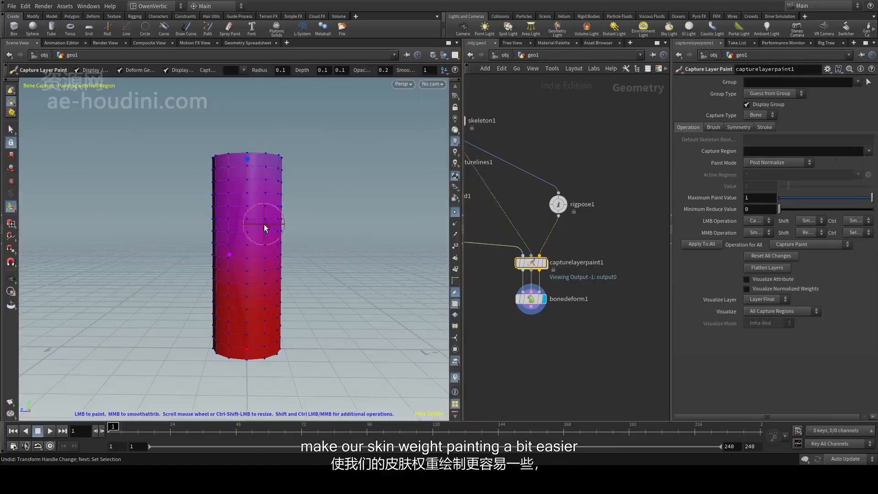
Step: Set Visualize to Selected Capture Region, try the Grayscale visualize mode and return it to Infra-Red
{"action": "right_click_drag", "start_coordinate": [179, 224], "coordinate": [251, 268], "text": "alt"}
{"action": "middle_click_drag", "start_coordinate": [251, 269], "coordinate": [265, 304], "text": "alt"}
{"action": "left_click_drag", "start_coordinate": [265, 304], "coordinate": [257, 287], "text": "alt"}
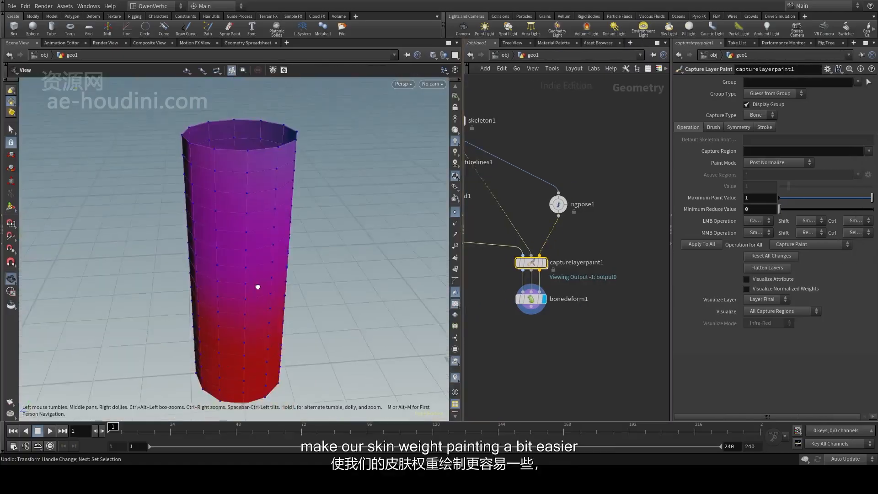
{"action": "right_click_drag", "start_coordinate": [257, 286], "coordinate": [256, 280], "text": "alt"}
{"action": "left_click_drag", "start_coordinate": [256, 281], "coordinate": [259, 260]}
{"action": "key", "text": "Return"}
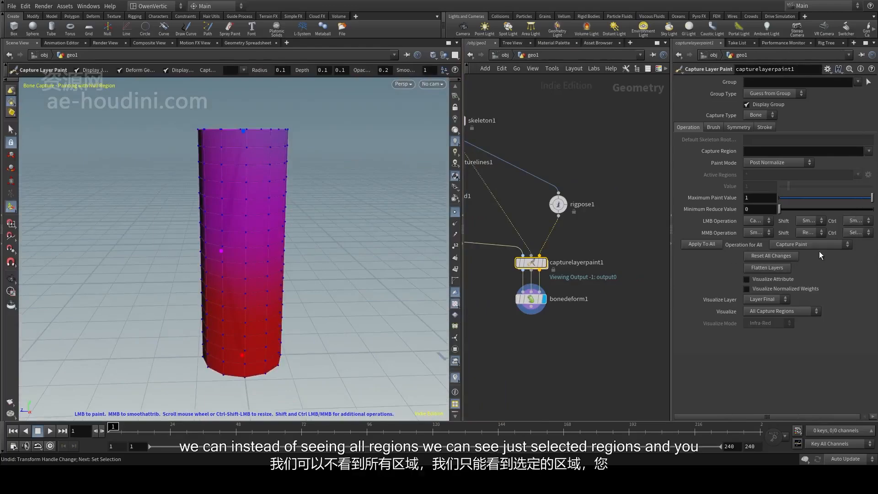
{"action": "left_click", "coordinate": [776, 319]}
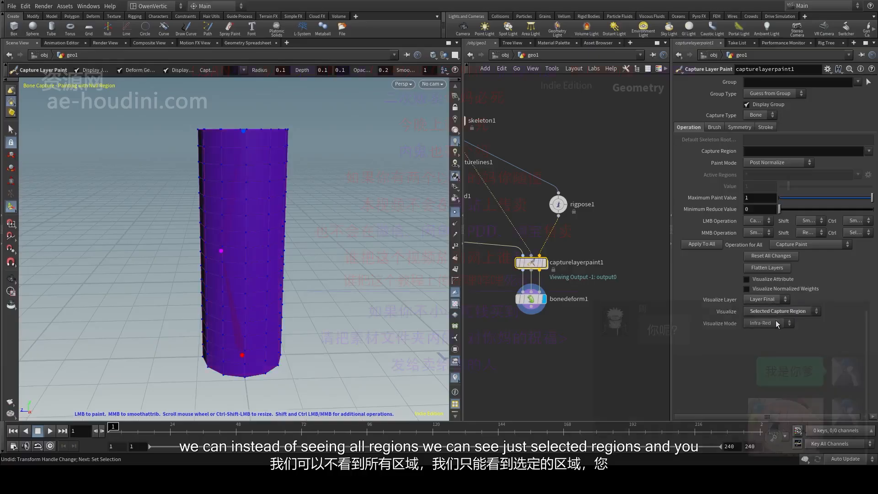
{"action": "left_click", "coordinate": [768, 323]}
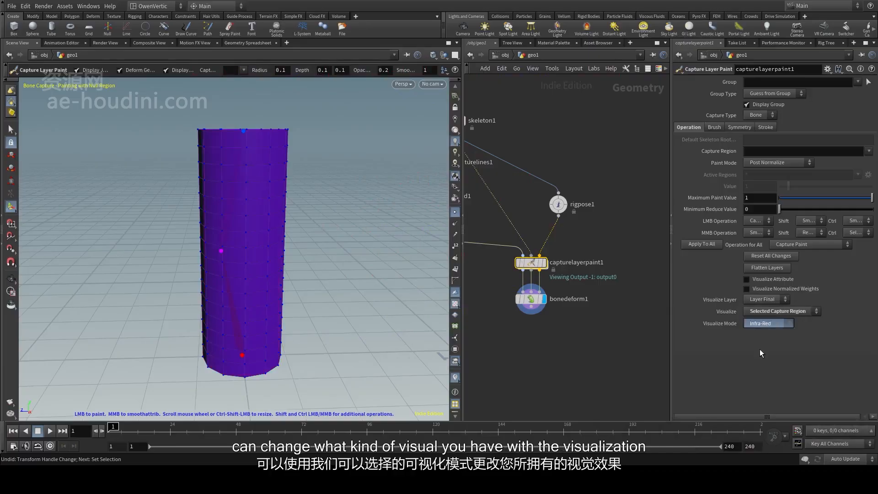
{"action": "left_click", "coordinate": [762, 355]}
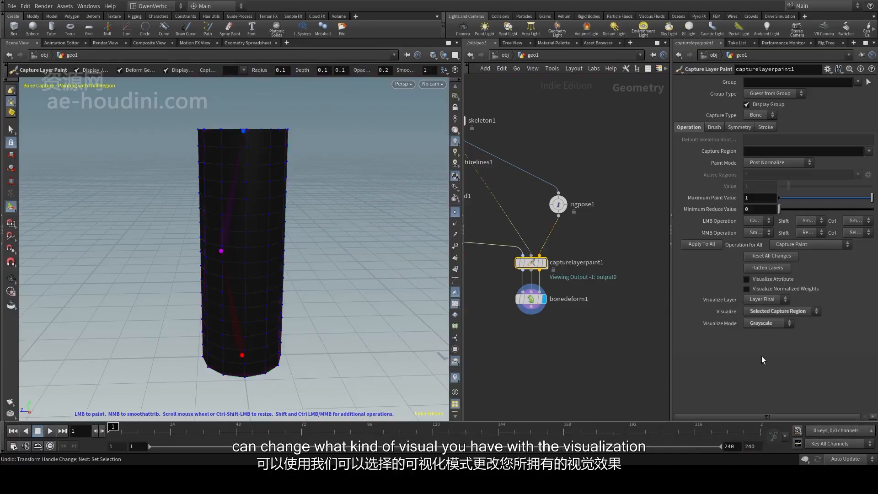
{"action": "left_click", "coordinate": [765, 332]}
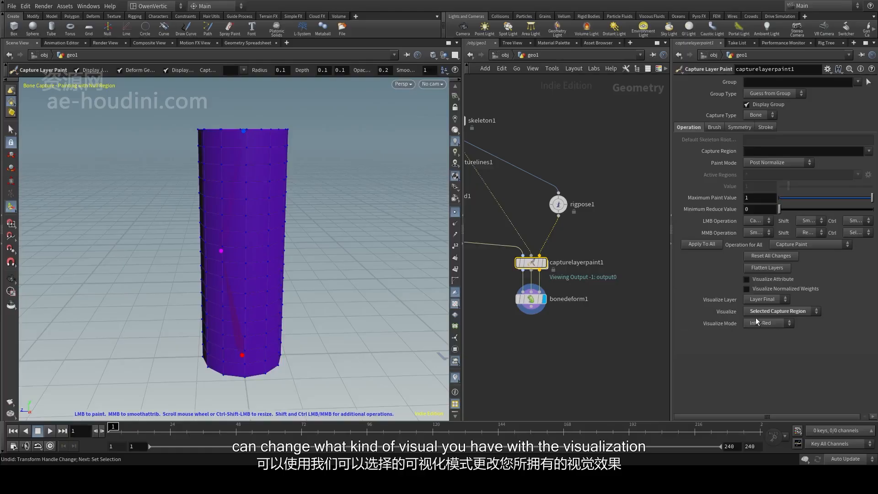
Step: Display the mid joint's capture weights on the tube, followed by the tip joint's weights
{"action": "left_click_drag", "start_coordinate": [303, 262], "coordinate": [294, 224], "text": "alt"}
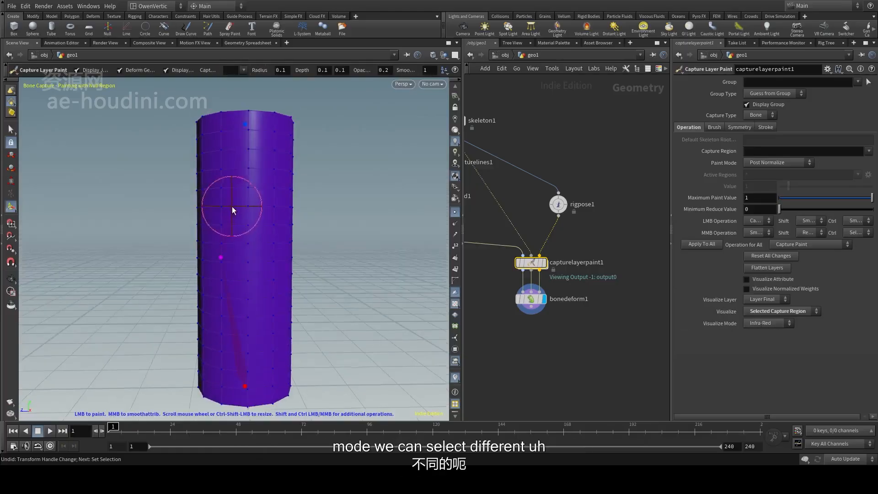
{"action": "middle_click", "coordinate": [231, 198], "text": "ctrl"}
{"action": "mouse_move", "coordinate": [242, 195]}
{"action": "left_mouse_down", "text": "alt"}
{"action": "mouse_move", "coordinate": [278, 197]}
{"action": "mouse_move", "coordinate": [248, 214]}
{"action": "left_mouse_up", "text": "alt"}
{"action": "scroll", "coordinate": [248, 214], "scroll_direction": "down", "scroll_amount": 1}
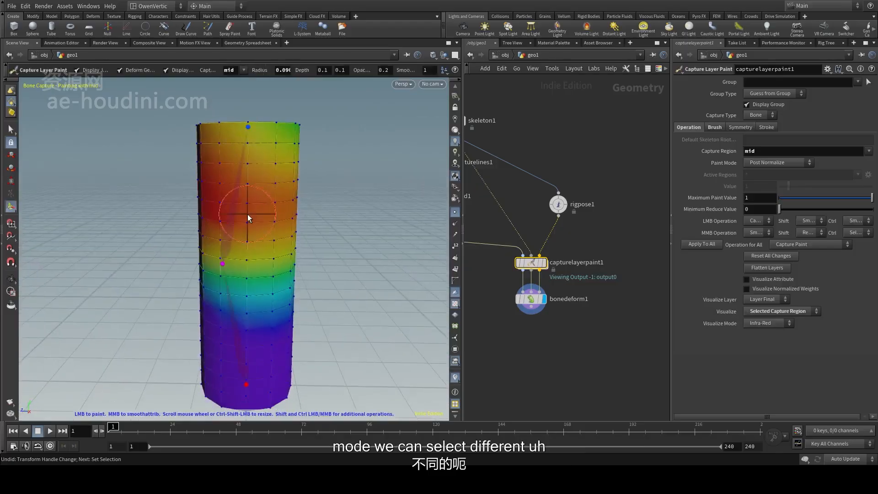
{"action": "middle_click", "coordinate": [248, 128], "text": "ctrl"}
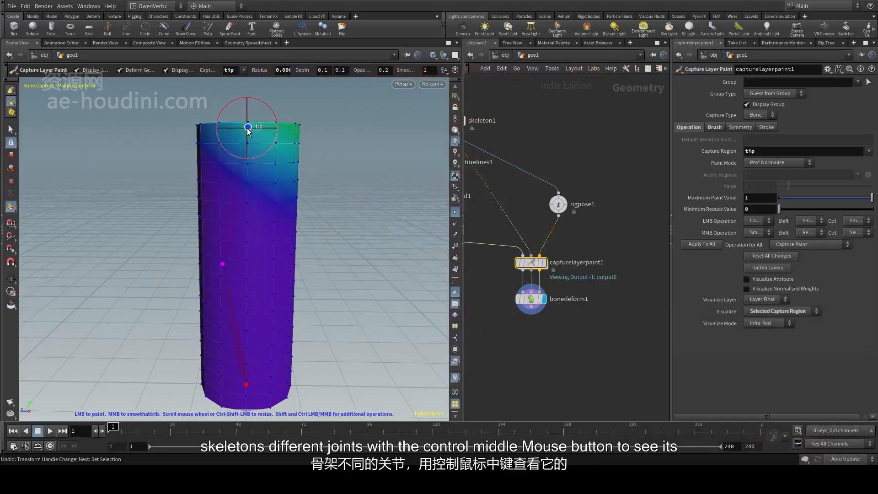
Step: Pick the bone between the mid and tip joints and examine the mid capture region
{"action": "mouse_move", "coordinate": [243, 188]}
{"action": "left_mouse_down", "text": "alt"}
{"action": "mouse_move", "coordinate": [245, 199]}
{"action": "mouse_move", "coordinate": [276, 199]}
{"action": "mouse_move", "coordinate": [128, 213]}
{"action": "mouse_move", "coordinate": [262, 196]}
{"action": "mouse_move", "coordinate": [256, 191]}
{"action": "left_mouse_up", "text": "alt"}
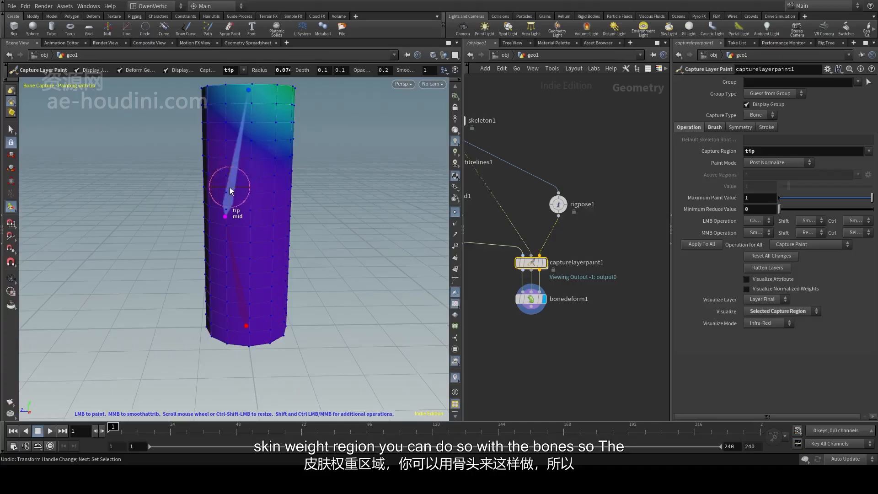
{"action": "middle_click", "coordinate": [233, 167], "text": "ctrl"}
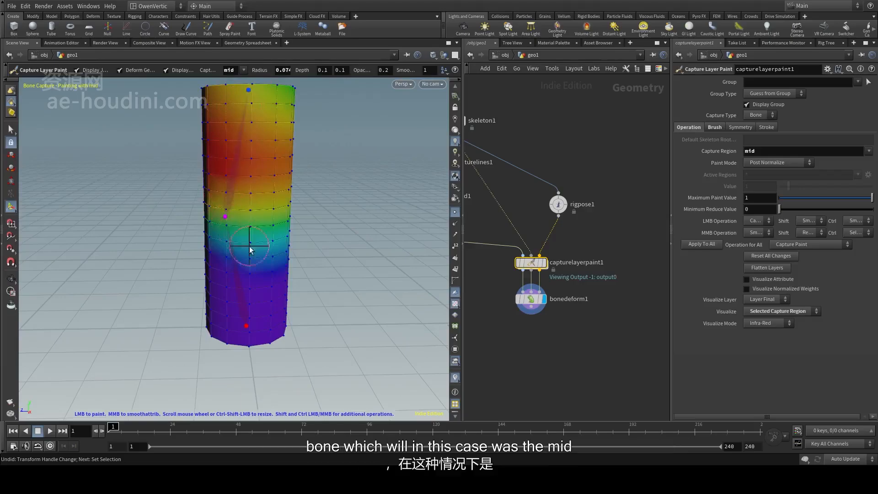
{"action": "middle_click_drag", "start_coordinate": [249, 248], "coordinate": [251, 221], "text": "alt"}
{"action": "right_click_drag", "start_coordinate": [251, 221], "coordinate": [255, 194], "text": "alt"}
{"action": "middle_click_drag", "start_coordinate": [257, 162], "coordinate": [260, 197], "text": "alt"}
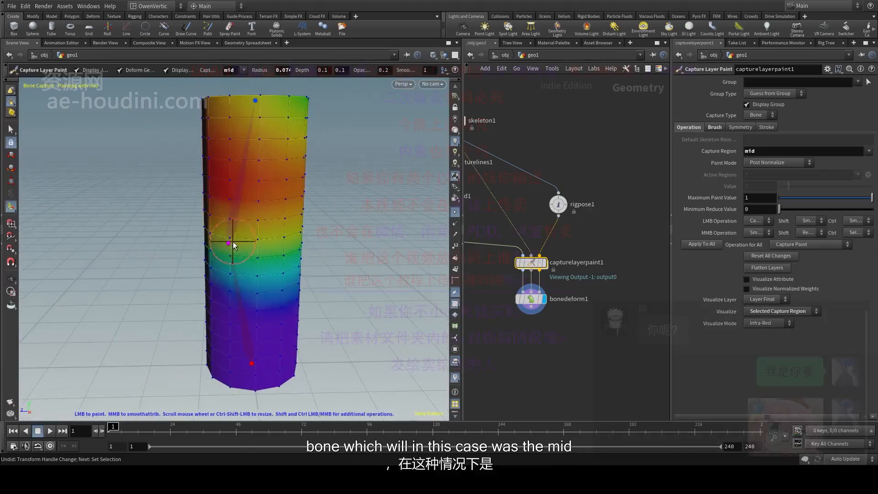
Step: Pick the bone between the mid and base joints and examine the base capture region over the whole tube
{"action": "middle_click_drag", "start_coordinate": [244, 297], "coordinate": [242, 231], "text": "alt"}
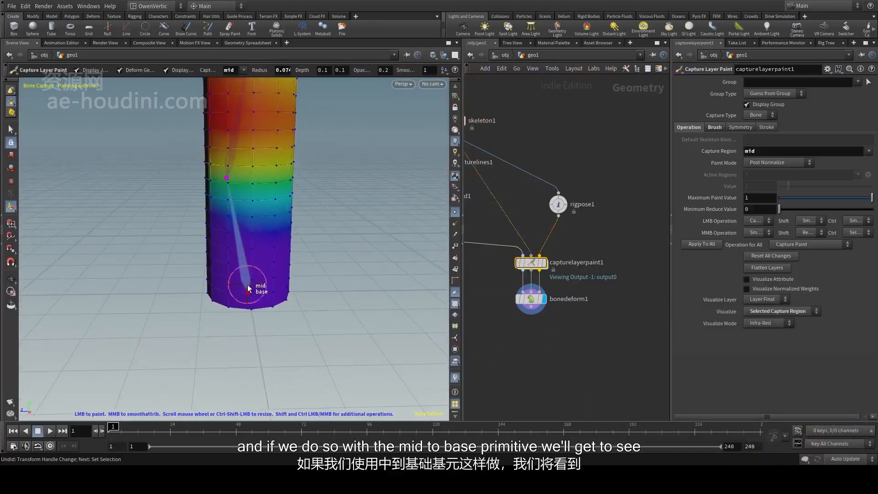
{"action": "left_click", "coordinate": [240, 243]}
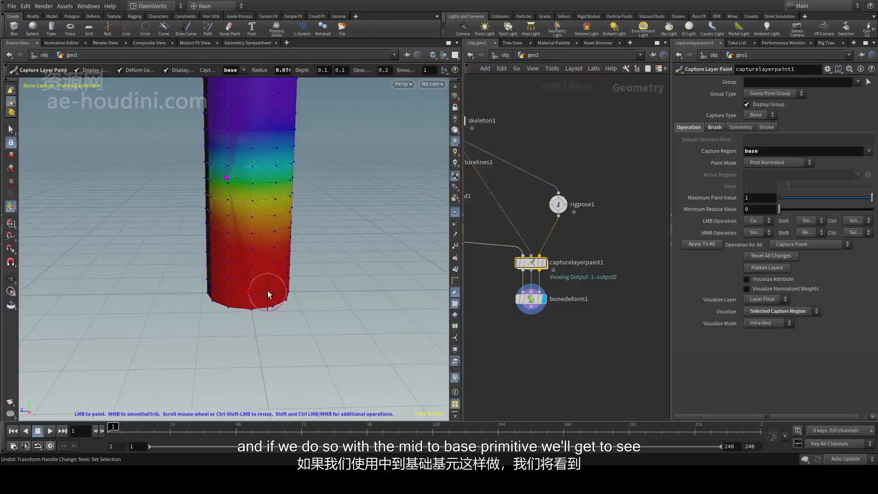
{"action": "mouse_move", "coordinate": [287, 292]}
{"action": "left_mouse_down", "text": "alt"}
{"action": "mouse_move", "coordinate": [259, 281]}
{"action": "mouse_move", "coordinate": [249, 251]}
{"action": "left_mouse_up", "text": "alt"}
{"action": "middle_click_drag", "start_coordinate": [249, 251], "coordinate": [245, 300], "text": "alt"}
{"action": "mouse_move", "coordinate": [245, 300]}
{"action": "left_mouse_down", "text": "alt"}
{"action": "mouse_move", "coordinate": [253, 279]}
{"action": "mouse_move", "coordinate": [238, 263]}
{"action": "mouse_move", "coordinate": [256, 283]}
{"action": "left_mouse_up", "text": "alt"}
{"action": "middle_click_drag", "start_coordinate": [256, 283], "coordinate": [254, 261], "text": "alt"}
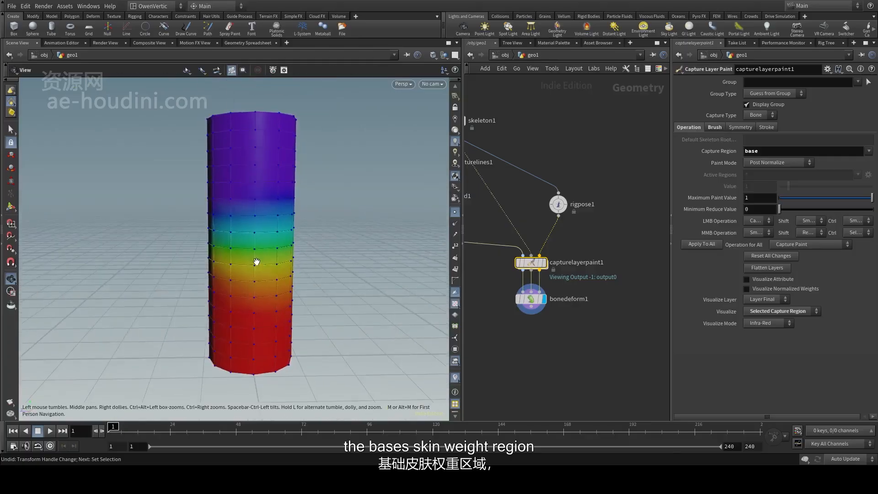
Step: Display the mid joint's weights again and compare them with the tip joint's capture region
{"action": "middle_click", "coordinate": [240, 185], "text": "ctrl"}
{"action": "mouse_move", "coordinate": [250, 188]}
{"action": "left_mouse_down"}
{"action": "mouse_move", "coordinate": [234, 226]}
{"action": "mouse_move", "coordinate": [255, 122]}
{"action": "mouse_move", "coordinate": [231, 239]}
{"action": "mouse_move", "coordinate": [252, 115]}
{"action": "left_mouse_up"}
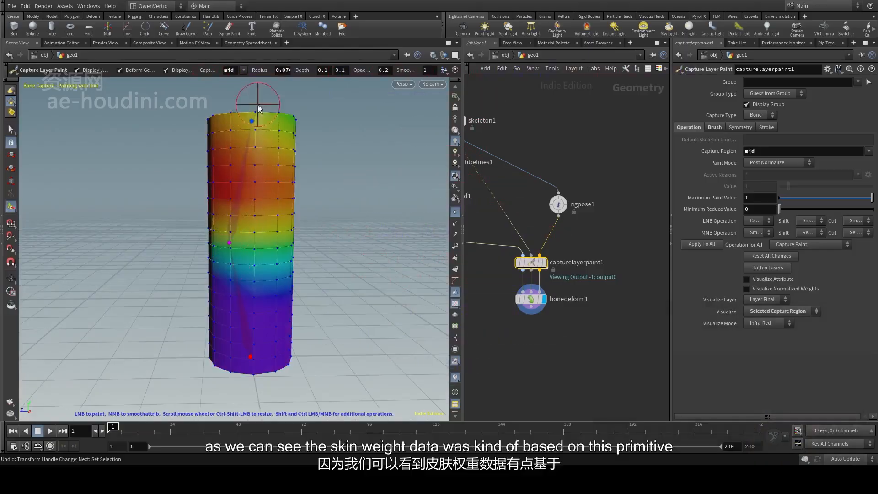
{"action": "mouse_move", "coordinate": [232, 193]}
{"action": "left_mouse_down"}
{"action": "mouse_move", "coordinate": [232, 243]}
{"action": "mouse_move", "coordinate": [239, 143]}
{"action": "left_mouse_up"}
{"action": "mouse_move", "coordinate": [270, 324]}
{"action": "left_mouse_down", "text": "alt"}
{"action": "mouse_move", "coordinate": [268, 189]}
{"action": "mouse_move", "coordinate": [165, 197]}
{"action": "mouse_move", "coordinate": [243, 192]}
{"action": "mouse_move", "coordinate": [275, 165]}
{"action": "left_mouse_up", "text": "alt"}
{"action": "middle_click", "coordinate": [269, 194], "text": "ctrl"}
{"action": "key", "text": "Escape"}
{"action": "key", "text": "Return"}
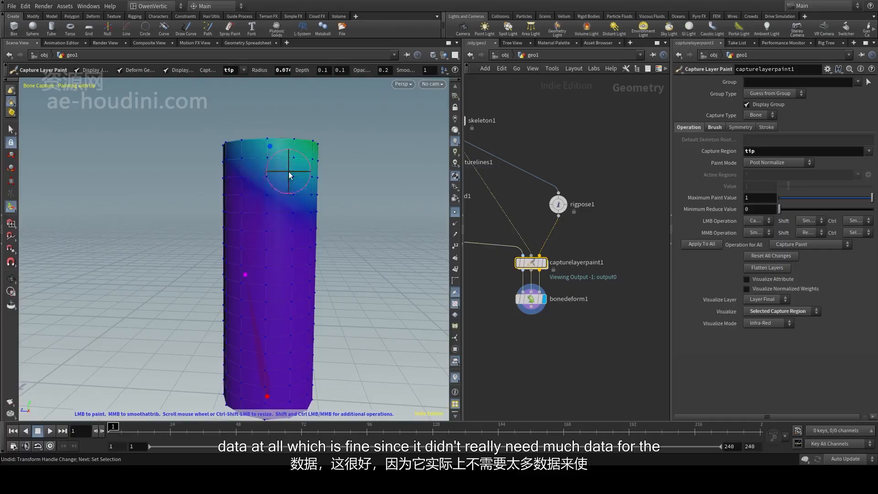
Step: Using the Rig Pose node, rotate the mid joint about -78 degrees in Y and rotate the tip joint to test the deformation
{"action": "left_click", "coordinate": [558, 204]}
{"action": "left_click_drag", "start_coordinate": [276, 258], "coordinate": [348, 274]}
{"action": "middle_click_drag", "start_coordinate": [351, 333], "coordinate": [344, 303], "text": "alt"}
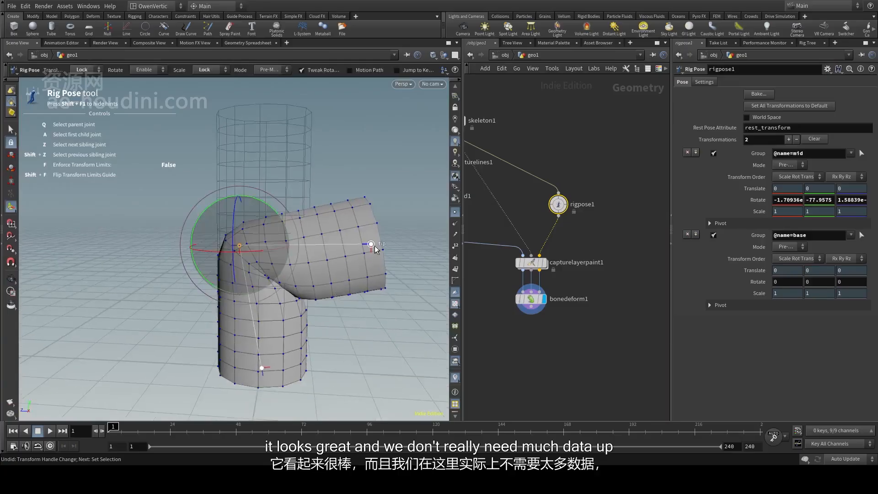
{"action": "left_click", "coordinate": [371, 245]}
{"action": "left_click_drag", "start_coordinate": [384, 232], "coordinate": [339, 237]}
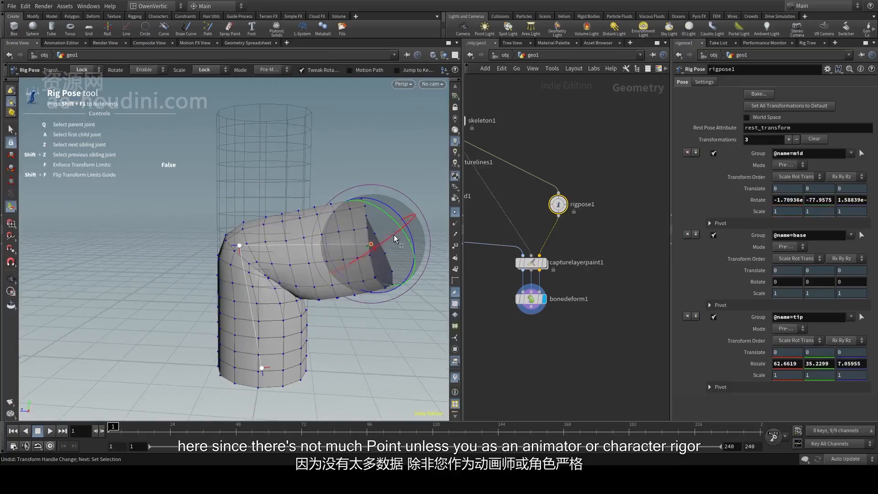
{"action": "mouse_move", "coordinate": [394, 234]}
{"action": "left_mouse_down"}
{"action": "mouse_move", "coordinate": [305, 276]}
{"action": "mouse_move", "coordinate": [423, 228]}
{"action": "mouse_move", "coordinate": [332, 256]}
{"action": "mouse_move", "coordinate": [360, 237]}
{"action": "mouse_move", "coordinate": [368, 252]}
{"action": "mouse_move", "coordinate": [385, 251]}
{"action": "mouse_move", "coordinate": [366, 269]}
{"action": "left_mouse_up"}
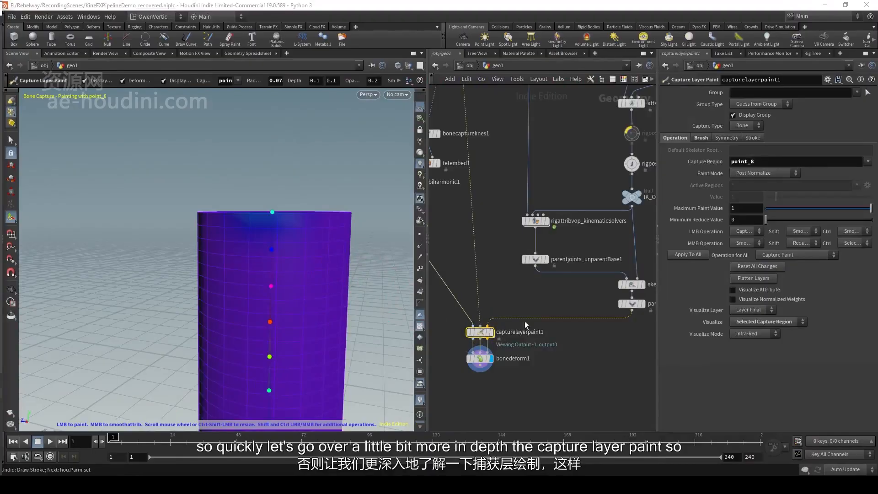
Step: Pick several joints along the tube's skeleton to compare their capture regions, finishing with point_6
{"action": "mouse_move", "coordinate": [313, 251]}
{"action": "left_mouse_down", "text": "alt"}
{"action": "mouse_move", "coordinate": [294, 251]}
{"action": "mouse_move", "coordinate": [256, 181]}
{"action": "left_mouse_up", "text": "alt"}
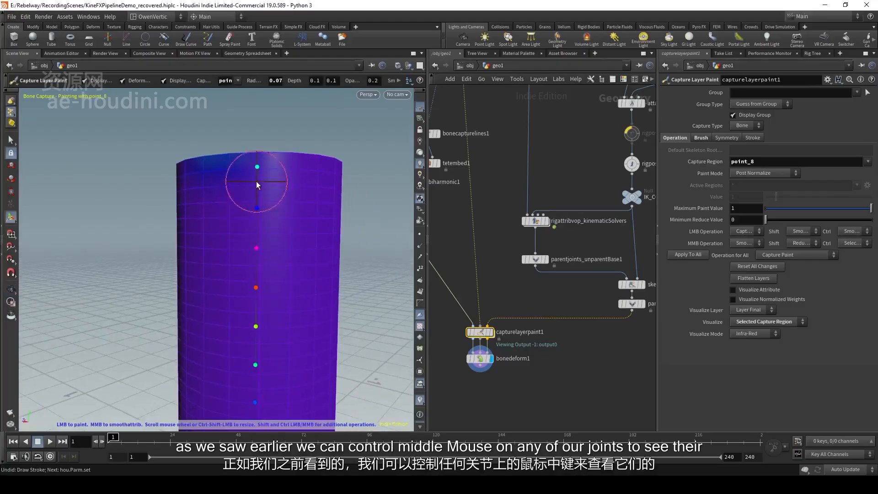
{"action": "middle_click", "coordinate": [257, 188], "text": "ctrl"}
{"action": "middle_click", "coordinate": [257, 228], "text": "ctrl"}
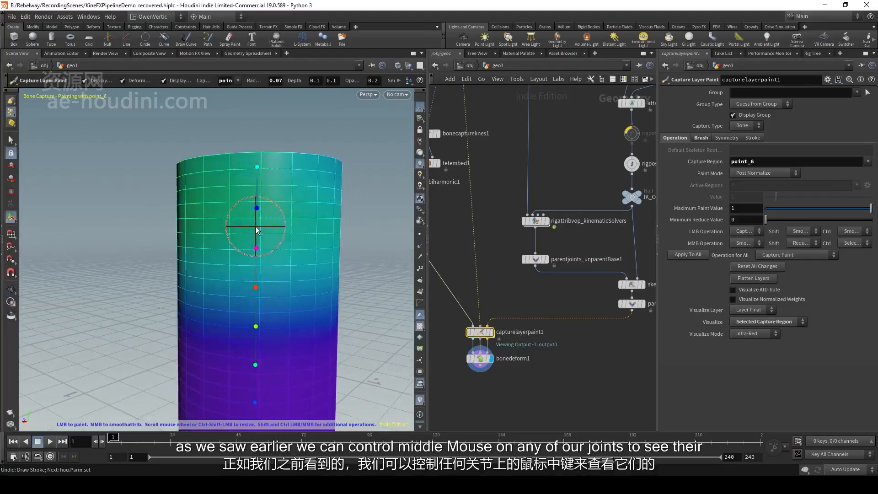
{"action": "middle_click", "coordinate": [257, 271], "text": "ctrl"}
{"action": "middle_click", "coordinate": [254, 303], "text": "ctrl"}
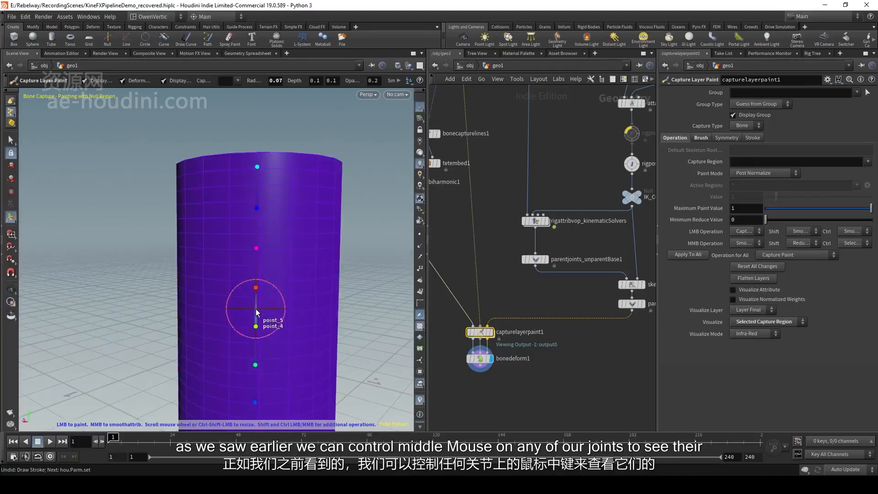
{"action": "middle_click", "coordinate": [256, 308], "text": "ctrl"}
{"action": "middle_click", "coordinate": [257, 287], "text": "ctrl"}
{"action": "middle_click", "coordinate": [257, 271], "text": "ctrl"}
{"action": "middle_click", "coordinate": [256, 247], "text": "ctrl"}
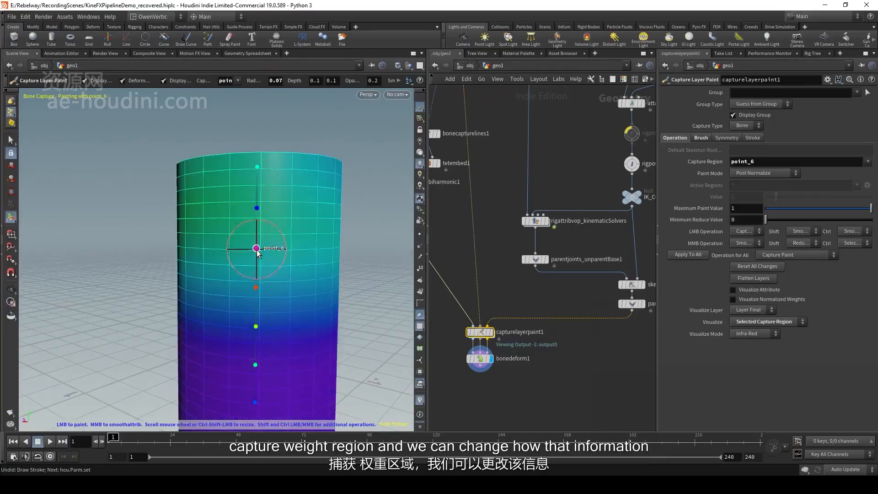
Step: Preview the capture weights with the White to Red visualize mode and restore the Infra-Red mode
{"action": "left_click", "coordinate": [763, 333]}
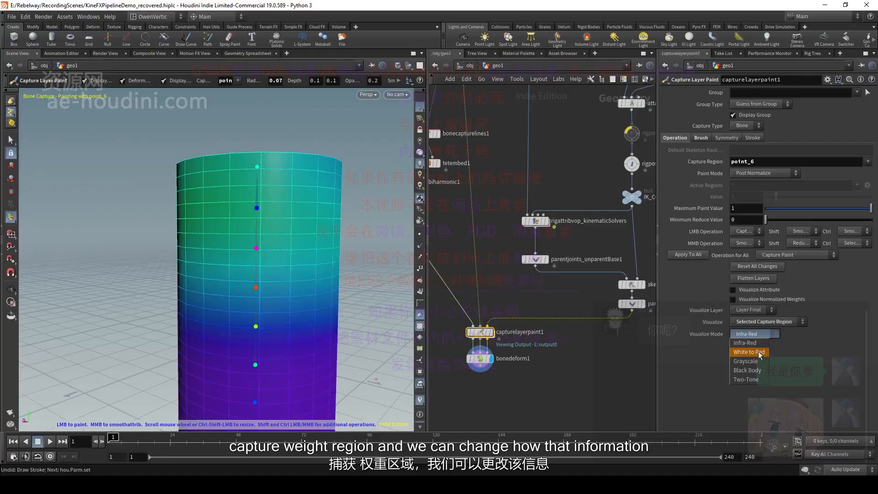
{"action": "left_click", "coordinate": [759, 350]}
{"action": "left_click", "coordinate": [757, 334]}
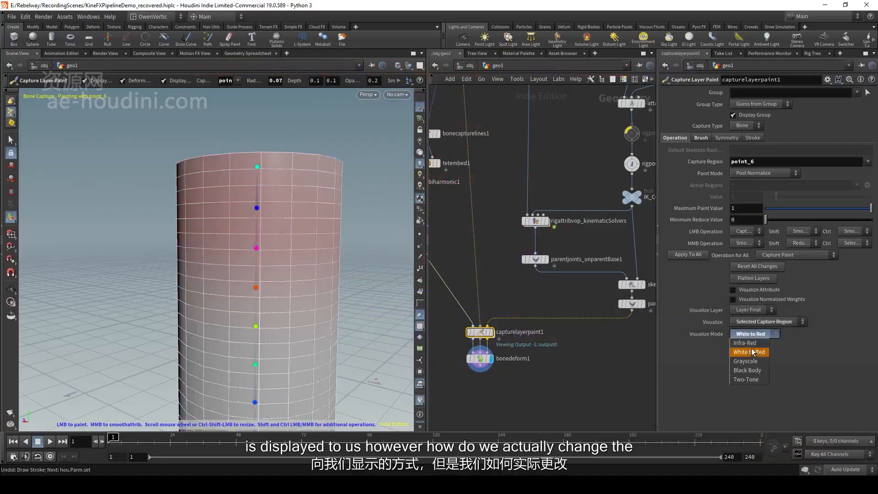
{"action": "left_click", "coordinate": [746, 342]}
{"action": "key", "text": "Escape"}
Step: Set the capture paint's MMB operation to Reduce and enlarge the brush radius to about 0.12
{"action": "mouse_move", "coordinate": [265, 232]}
{"action": "left_mouse_down"}
{"action": "mouse_move", "coordinate": [252, 242]}
{"action": "mouse_move", "coordinate": [258, 233]}
{"action": "mouse_move", "coordinate": [229, 217]}
{"action": "mouse_move", "coordinate": [272, 237]}
{"action": "mouse_move", "coordinate": [263, 248]}
{"action": "mouse_move", "coordinate": [268, 206]}
{"action": "left_mouse_up"}
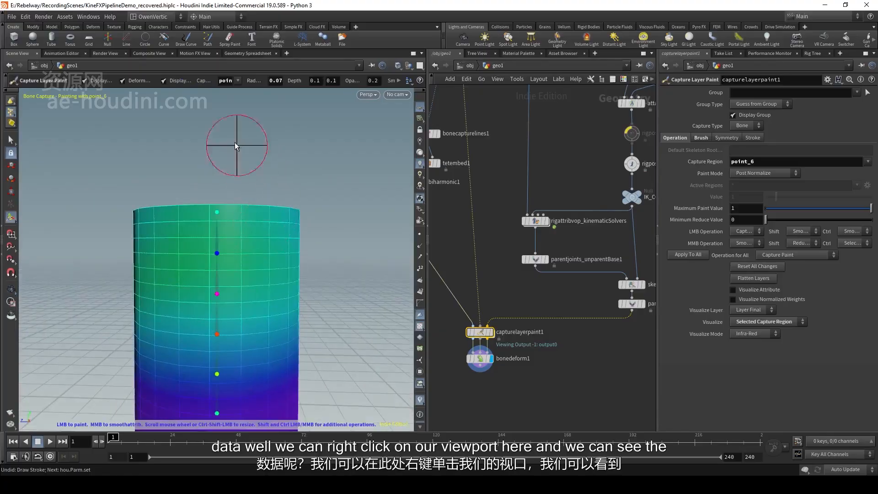
{"action": "right_click", "coordinate": [331, 232]}
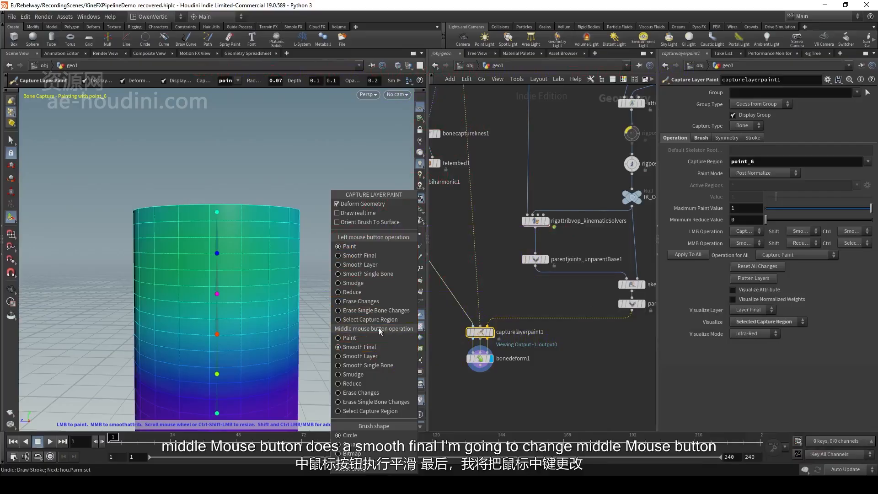
{"action": "left_click", "coordinate": [373, 385]}
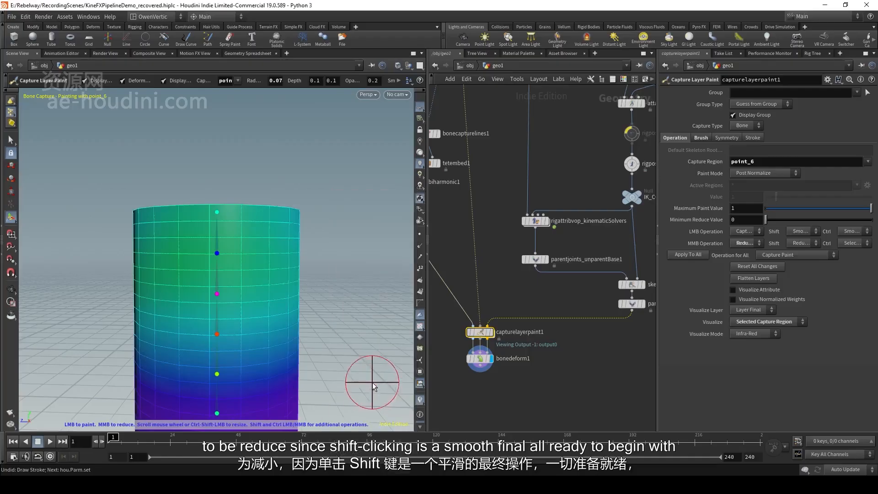
{"action": "scroll", "coordinate": [264, 249], "scroll_direction": "up", "scroll_amount": 3}
{"action": "right_click_drag", "start_coordinate": [264, 249], "coordinate": [261, 236], "text": "alt"}
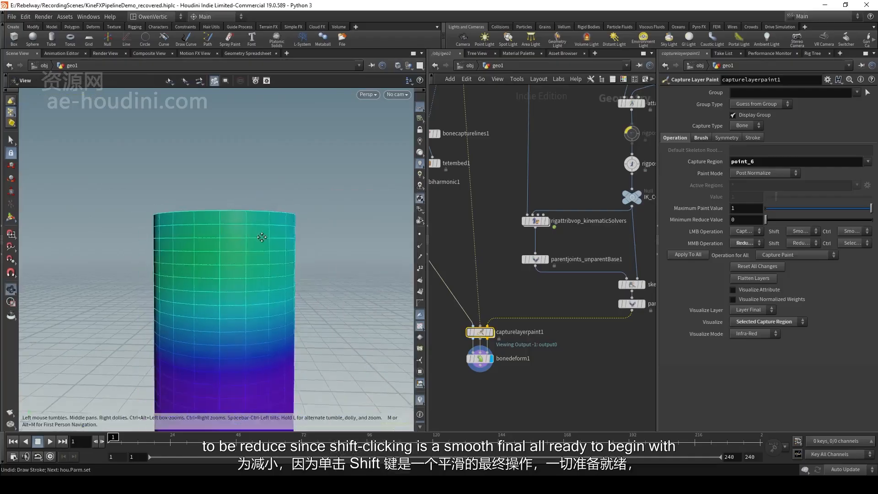
{"action": "left_click_drag", "start_coordinate": [261, 237], "coordinate": [242, 223], "text": "alt"}
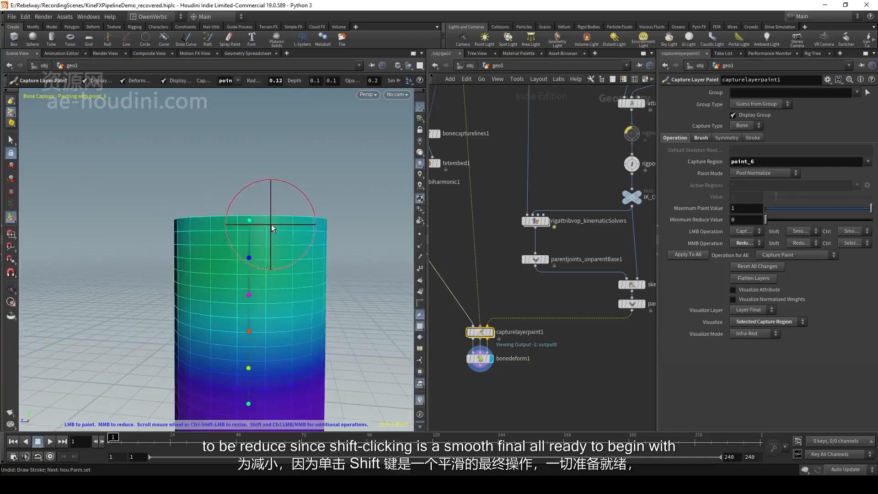
Step: Pick the topmost joint's capture region, point_8, and paint heavy weights around the tube's upper rim with a brush radius of about 0.1
{"action": "middle_click", "coordinate": [250, 219], "text": "ctrl"}
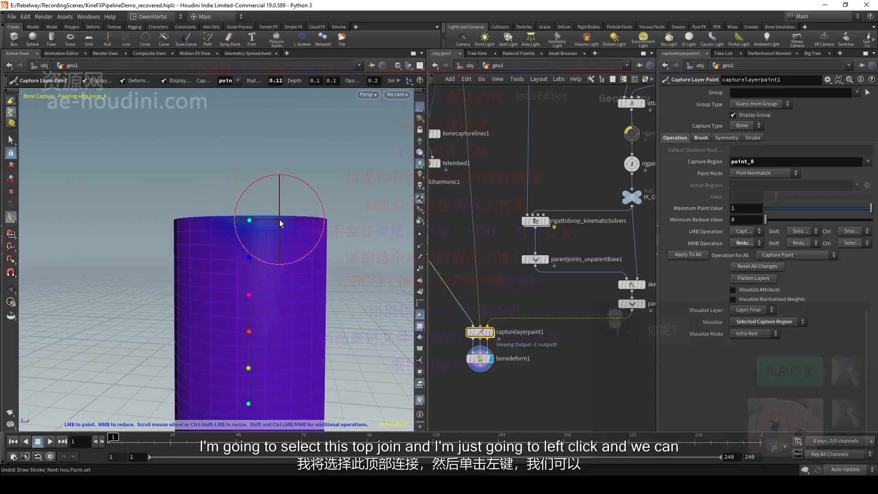
{"action": "scroll", "coordinate": [279, 220], "scroll_direction": "down", "scroll_amount": 2}
{"action": "mouse_move", "coordinate": [286, 216]}
{"action": "left_mouse_down"}
{"action": "mouse_move", "coordinate": [181, 217]}
{"action": "mouse_move", "coordinate": [215, 233]}
{"action": "mouse_move", "coordinate": [300, 233]}
{"action": "mouse_move", "coordinate": [215, 234]}
{"action": "mouse_move", "coordinate": [225, 247]}
{"action": "mouse_move", "coordinate": [234, 233]}
{"action": "mouse_move", "coordinate": [257, 232]}
{"action": "mouse_move", "coordinate": [222, 233]}
{"action": "mouse_move", "coordinate": [231, 284]}
{"action": "mouse_move", "coordinate": [243, 253]}
{"action": "mouse_move", "coordinate": [303, 254]}
{"action": "mouse_move", "coordinate": [293, 246]}
{"action": "left_mouse_up"}
{"action": "scroll", "coordinate": [301, 232], "scroll_direction": "up", "scroll_amount": 1}
{"action": "middle_click_drag", "start_coordinate": [293, 246], "coordinate": [203, 240], "text": "alt"}
Step: Undo the weight strokes painted on the tube's upper rim for point_8
{"action": "key", "text": "ctrl+z"}
{"action": "key", "text": "ctrl+z"}
{"action": "key", "text": "ctrl+z"}
{"action": "key", "text": "ctrl+z"}
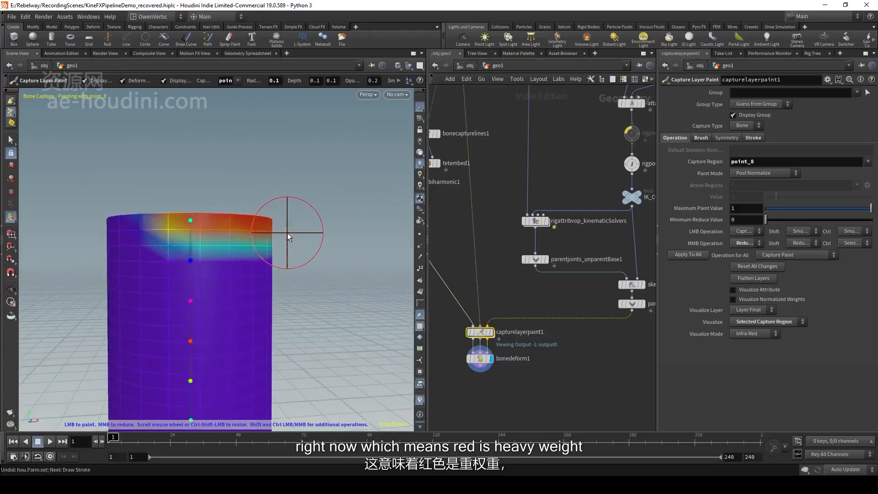
{"action": "left_click_drag", "start_coordinate": [287, 232], "coordinate": [256, 249], "text": "alt"}
{"action": "middle_click_drag", "start_coordinate": [256, 249], "coordinate": [189, 256], "text": "alt"}
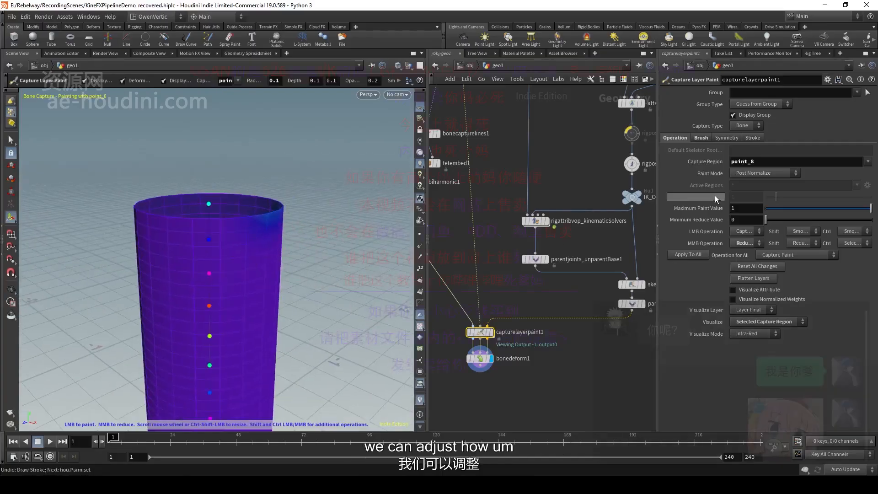
Step: Widen the viewport and test painting point_8's weights across the upper rim with brush opacity 1 and a radius of about 0.11
{"action": "left_click_drag", "start_coordinate": [269, 214], "coordinate": [252, 200], "text": "alt"}
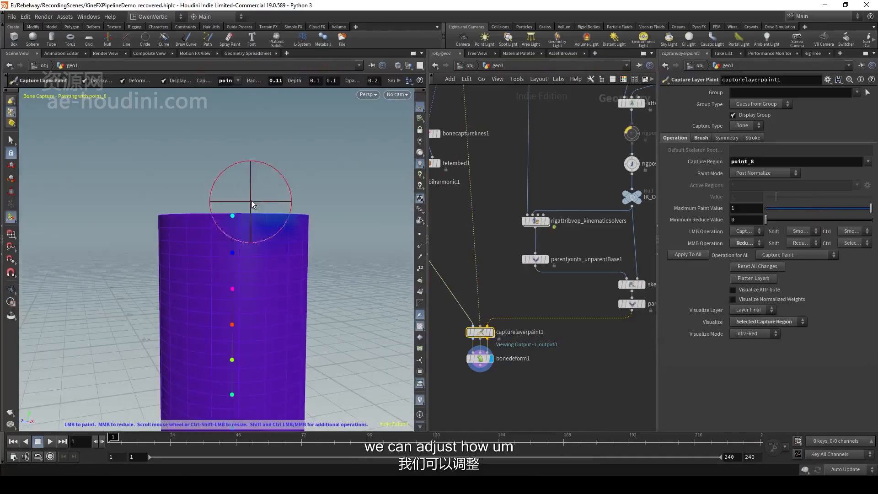
{"action": "scroll", "coordinate": [242, 148], "scroll_direction": "up", "scroll_amount": 1}
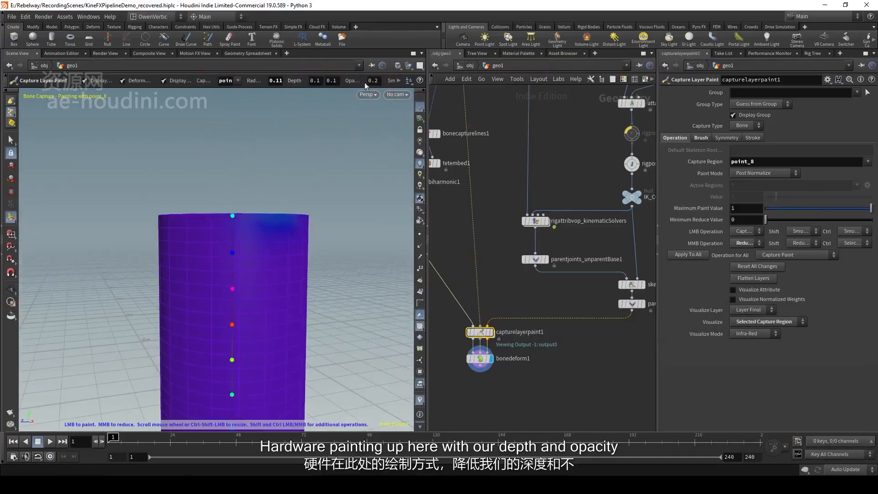
{"action": "left_click_drag", "start_coordinate": [427, 96], "coordinate": [531, 100]}
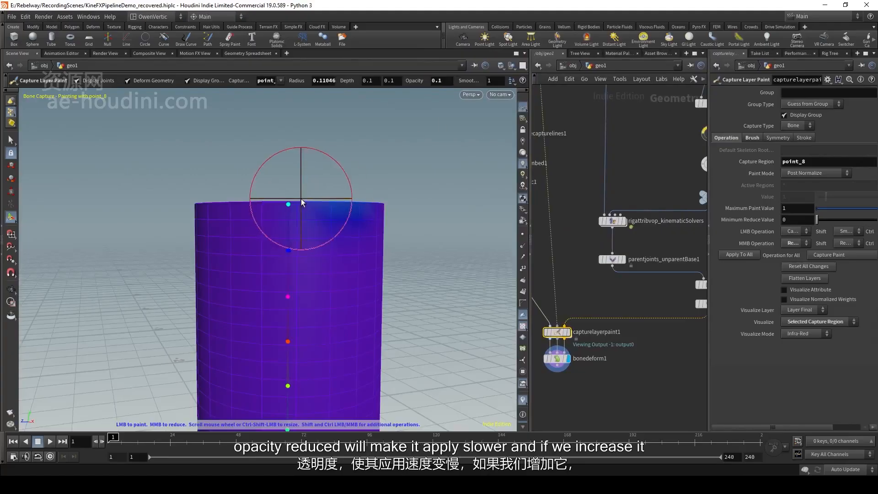
{"action": "mouse_move", "coordinate": [292, 202]}
{"action": "left_mouse_down"}
{"action": "mouse_move", "coordinate": [356, 203]}
{"action": "mouse_move", "coordinate": [264, 214]}
{"action": "mouse_move", "coordinate": [366, 118]}
{"action": "left_mouse_up"}
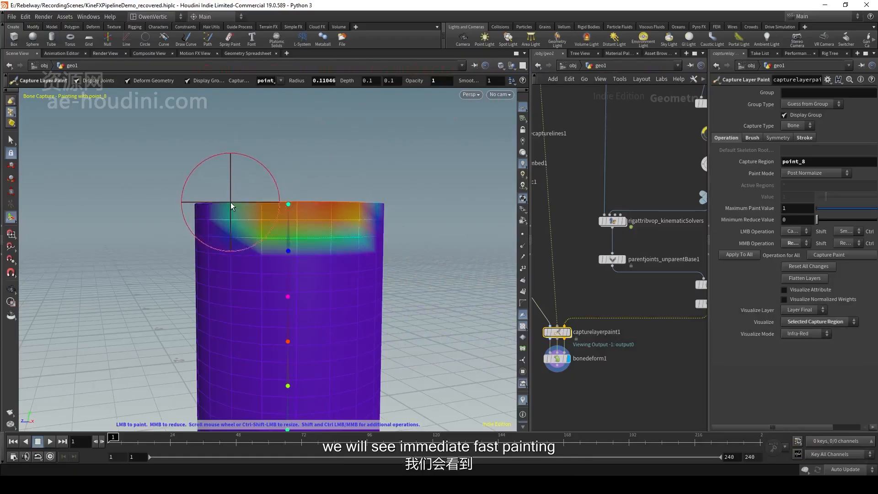
{"action": "mouse_move", "coordinate": [232, 203]}
{"action": "left_mouse_down"}
{"action": "mouse_move", "coordinate": [314, 210]}
{"action": "mouse_move", "coordinate": [359, 310]}
{"action": "mouse_move", "coordinate": [264, 292]}
{"action": "mouse_move", "coordinate": [290, 251]}
{"action": "left_mouse_up"}
Step: Undo the full-opacity test strokes on the upper rim
{"action": "key", "text": "ctrl+z"}
{"action": "key", "text": "ctrl+z"}
{"action": "key", "text": "ctrl+z"}
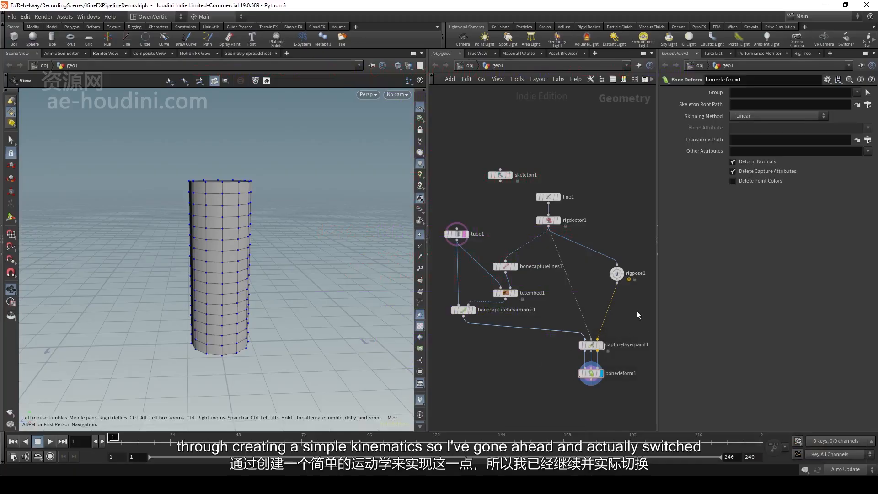
Step: Check the settings of the line1 node, display the output of rigdoctor1 and select that node
{"action": "left_click", "coordinate": [550, 197]}
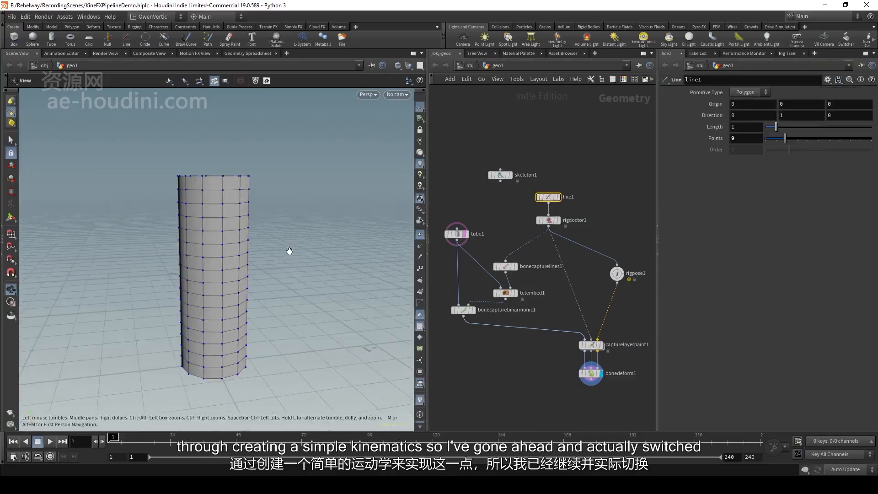
{"action": "left_click", "coordinate": [559, 197]}
{"action": "left_click", "coordinate": [559, 220]}
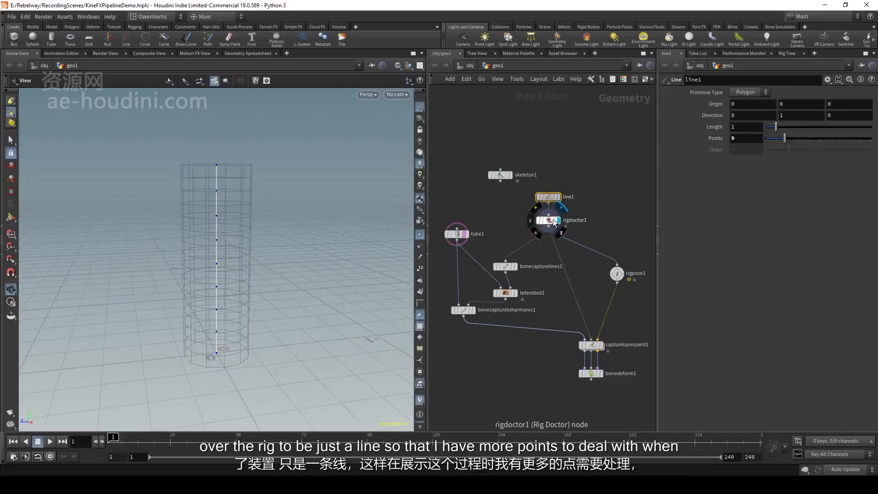
{"action": "left_click", "coordinate": [549, 221]}
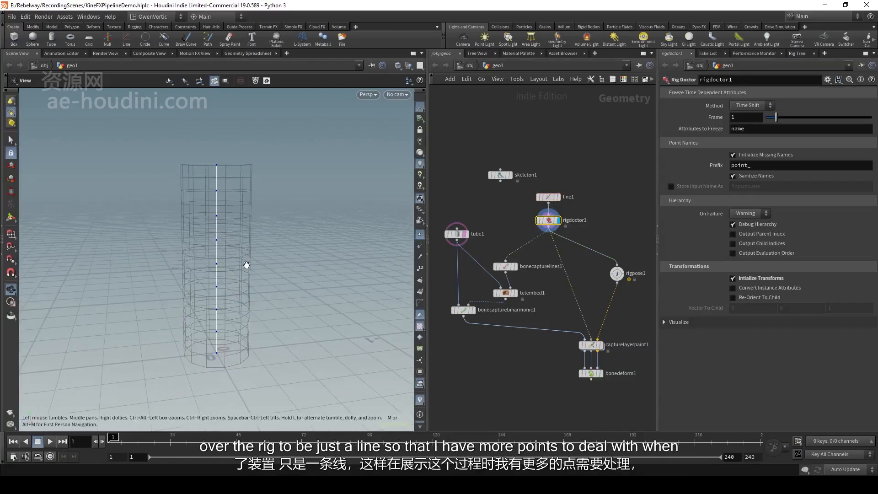
Step: Inspect the rigpose1 node's parameters and display the output of bonedeform1 in the viewport
{"action": "left_click_drag", "start_coordinate": [246, 264], "coordinate": [235, 255]}
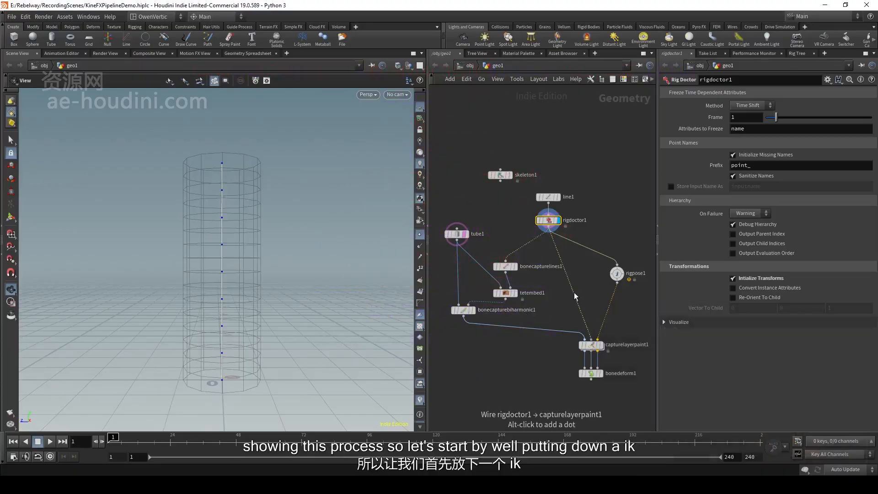
{"action": "left_click", "coordinate": [617, 275]}
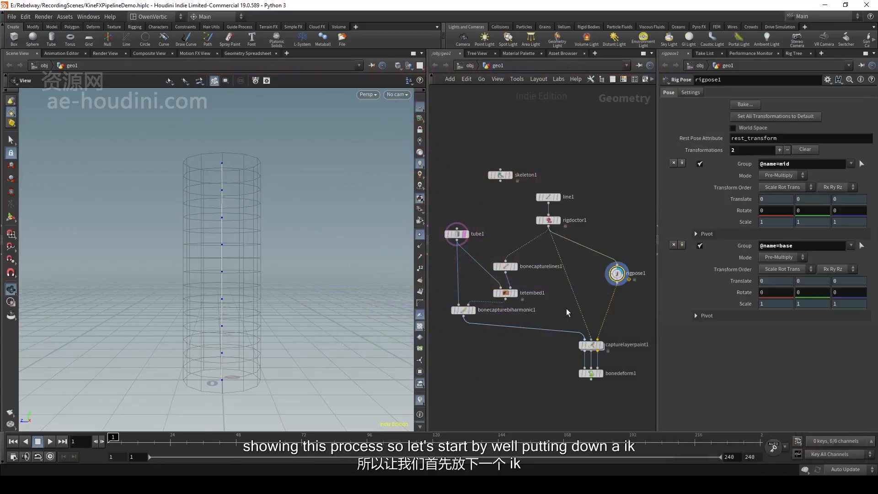
{"action": "middle_click_drag", "start_coordinate": [608, 379], "coordinate": [580, 339]}
{"action": "left_click", "coordinate": [577, 337]}
{"action": "scroll", "coordinate": [584, 300], "scroll_direction": "down", "scroll_amount": 3}
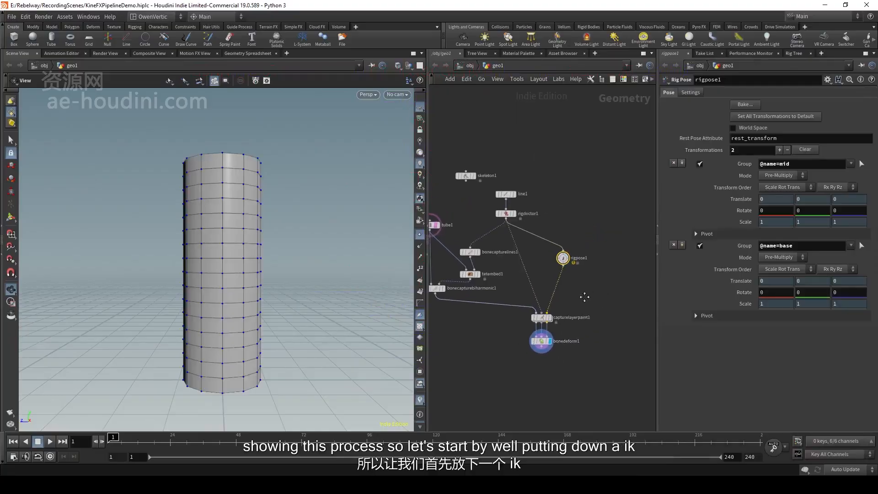
Step: Add an IK Chains node to the network in the empty area beside rigpose1 and capturelayerpaint1
{"action": "key", "text": "Tab"}
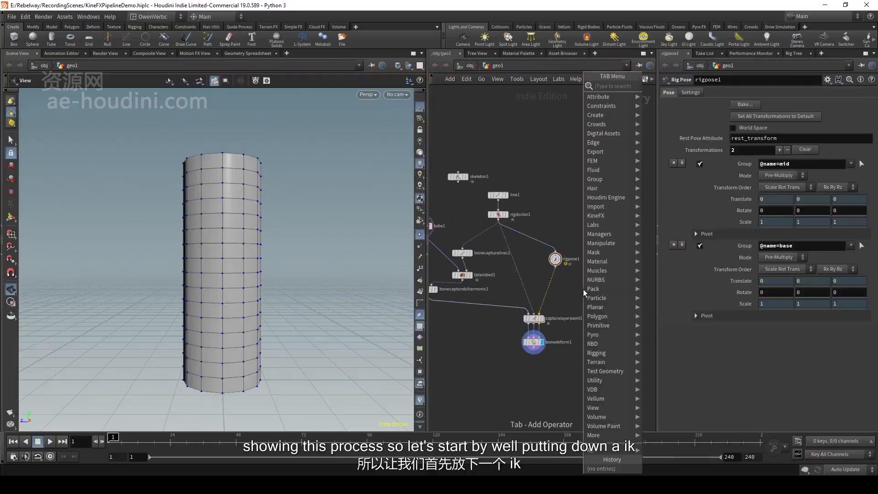
{"action": "type", "text": "ik"}
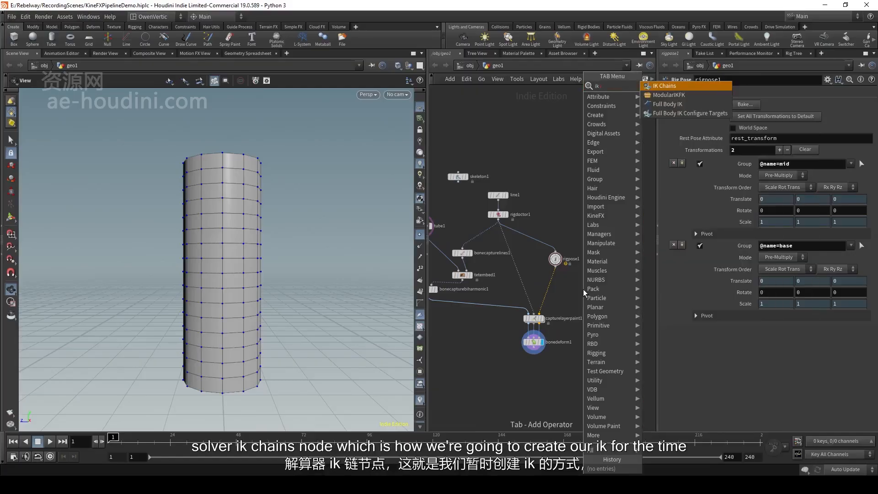
{"action": "key", "text": "Return"}
{"action": "left_click", "coordinate": [583, 289]}
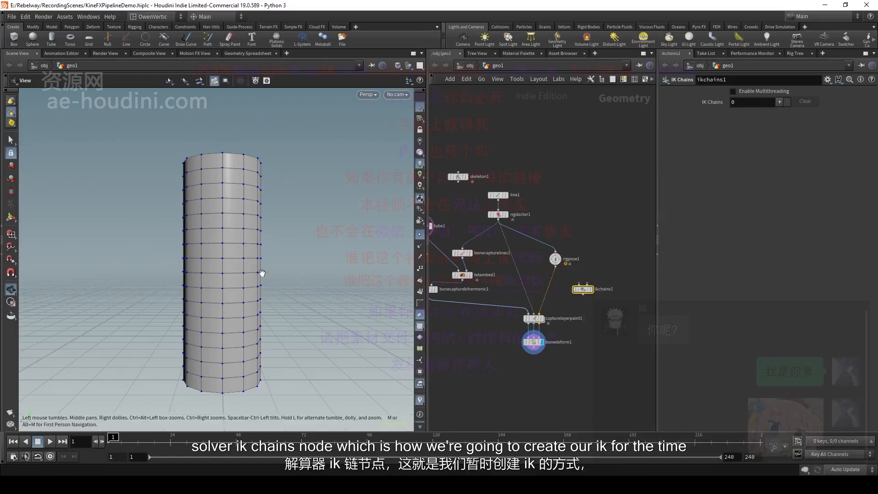
Step: Examine which inputs the ikchains1 node requires
{"action": "left_click_drag", "start_coordinate": [262, 272], "coordinate": [298, 347]}
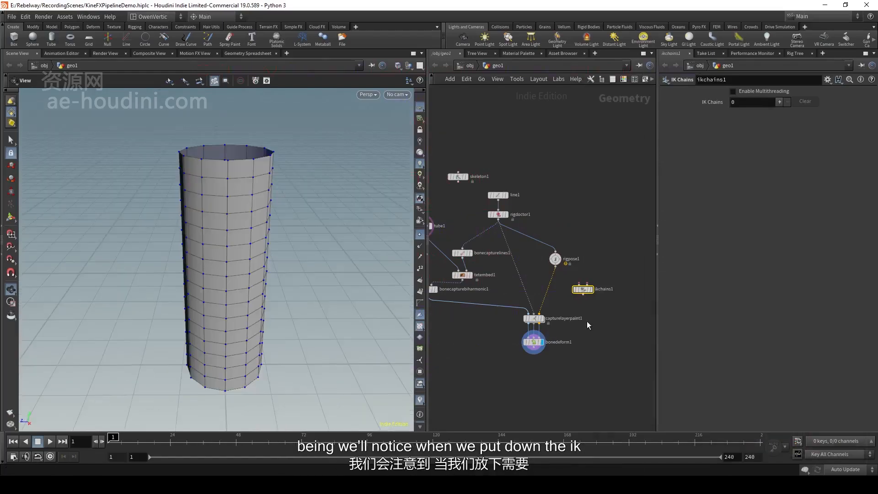
{"action": "scroll", "coordinate": [584, 300], "scroll_direction": "up", "scroll_amount": 3}
{"action": "scroll", "coordinate": [567, 272], "scroll_direction": "up", "scroll_amount": 1}
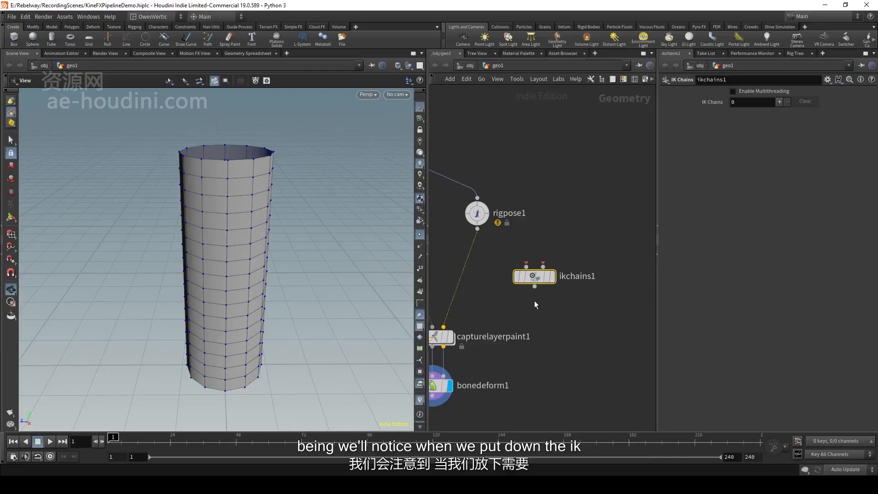
{"action": "mouse_move", "coordinate": [515, 267]}
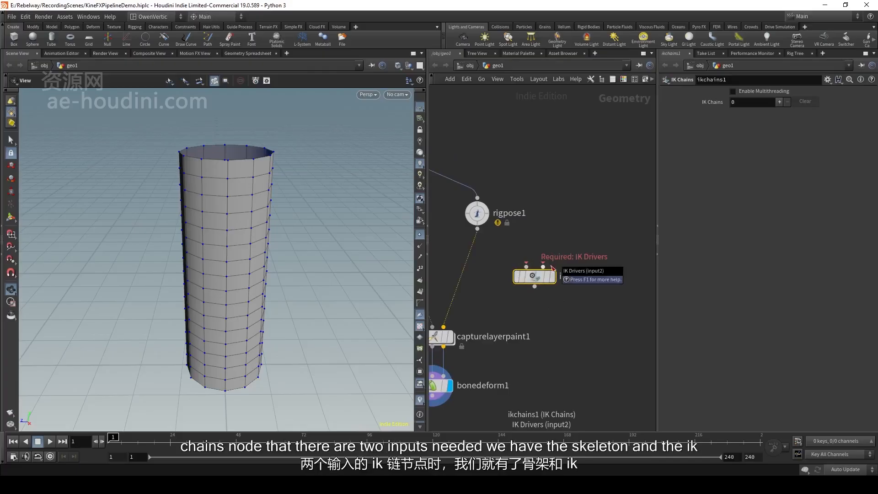
{"action": "scroll", "coordinate": [572, 324], "scroll_direction": "down", "scroll_amount": 2}
{"action": "scroll", "coordinate": [575, 328], "scroll_direction": "up", "scroll_amount": 2}
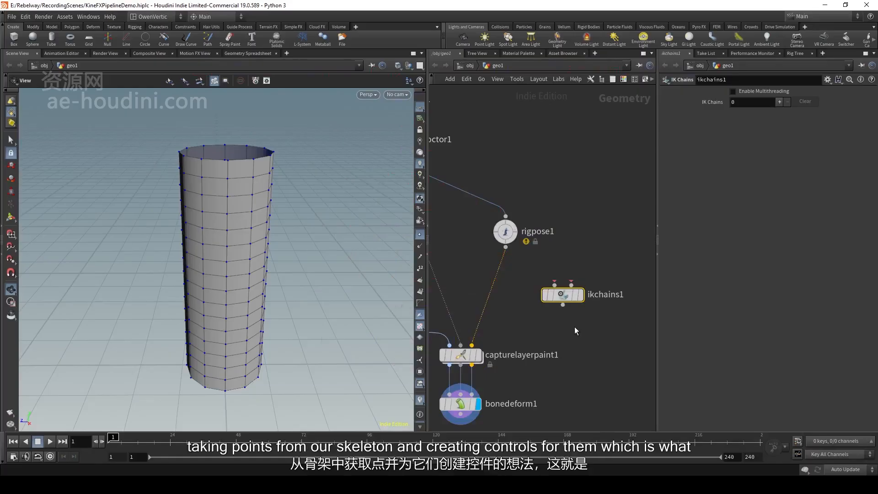
{"action": "scroll", "coordinate": [572, 270], "scroll_direction": "down", "scroll_amount": 2}
{"action": "scroll", "coordinate": [572, 273], "scroll_direction": "up", "scroll_amount": 2}
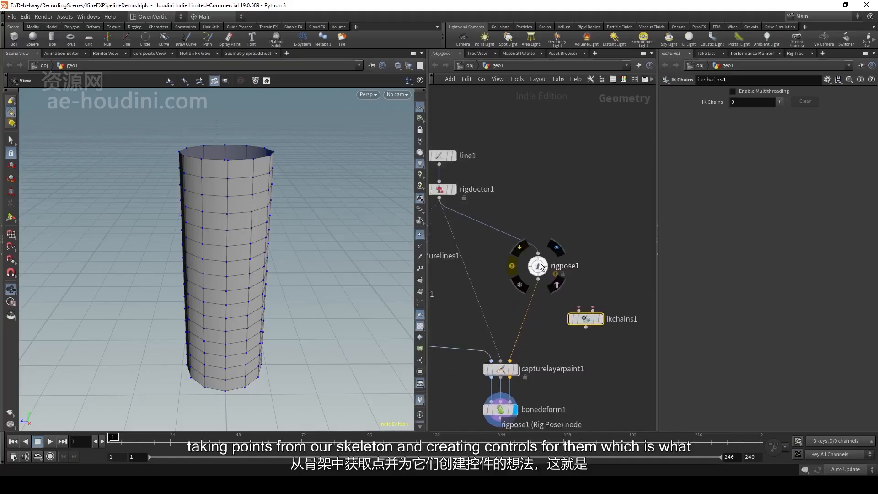
Step: Move rigpose1 further up in the network, display its output and show its joint controls in the viewport
{"action": "left_click_drag", "start_coordinate": [535, 262], "coordinate": [537, 229]}
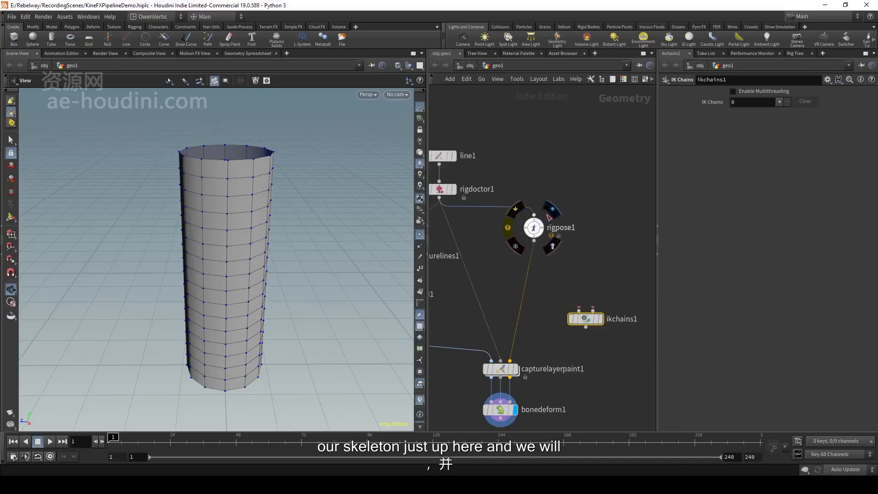
{"action": "left_click", "coordinate": [549, 217]}
{"action": "left_click_drag", "start_coordinate": [331, 247], "coordinate": [214, 280]}
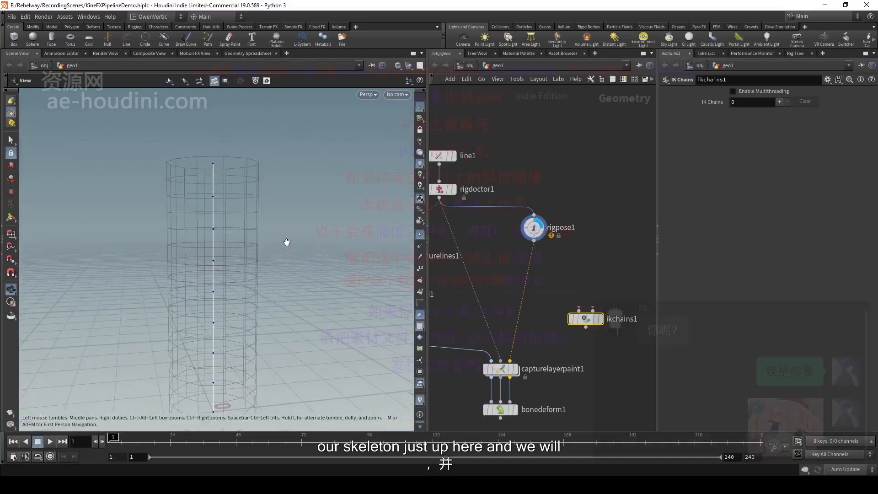
{"action": "key", "text": "Return"}
{"action": "left_click", "coordinate": [529, 231]}
{"action": "key", "text": "Return"}
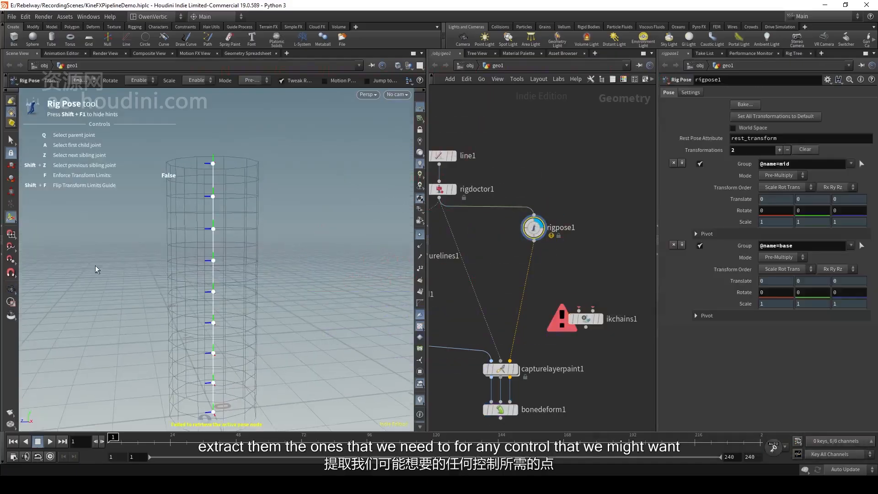
{"action": "left_click_drag", "start_coordinate": [264, 276], "coordinate": [289, 232]}
{"action": "mouse_move", "coordinate": [251, 264]}
{"action": "left_mouse_down"}
{"action": "mouse_move", "coordinate": [239, 268]}
{"action": "mouse_move", "coordinate": [258, 250]}
{"action": "mouse_move", "coordinate": [266, 264]}
{"action": "left_mouse_up"}
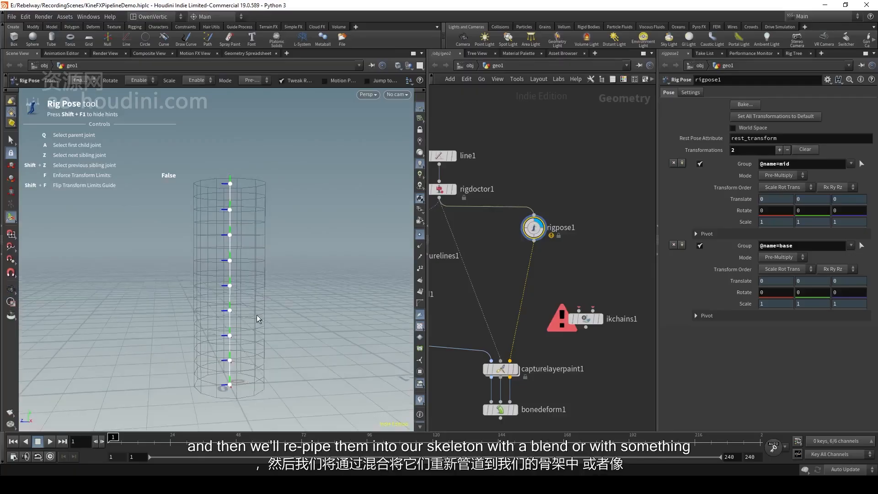
Step: Add one IK chain entry to the ikchains1 node
{"action": "left_click", "coordinate": [587, 320]}
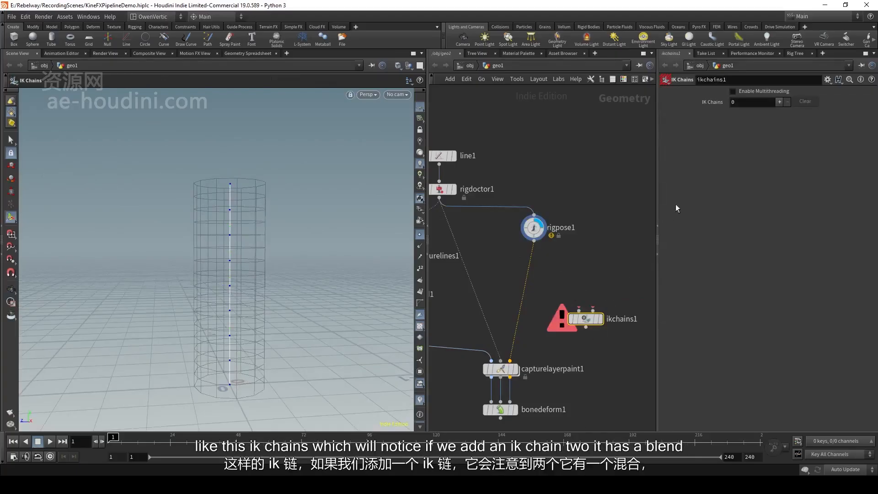
{"action": "left_click", "coordinate": [780, 102]}
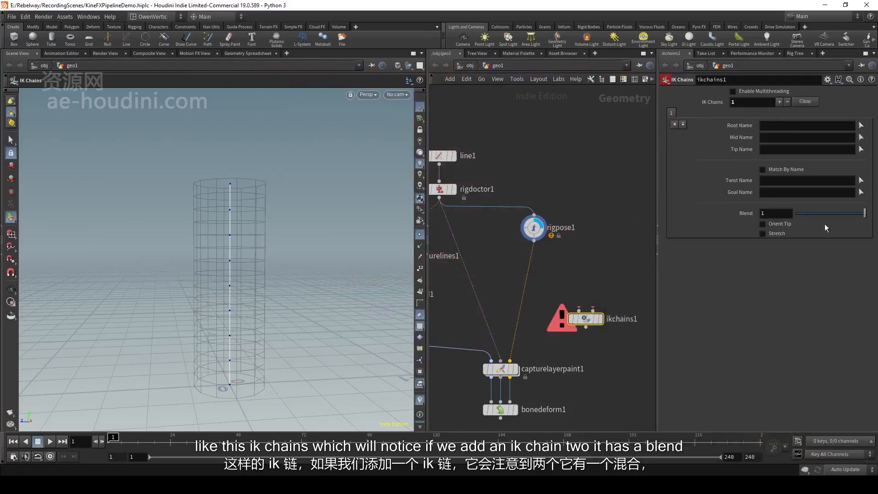
{"action": "scroll", "coordinate": [585, 200], "scroll_direction": "down", "scroll_amount": 2}
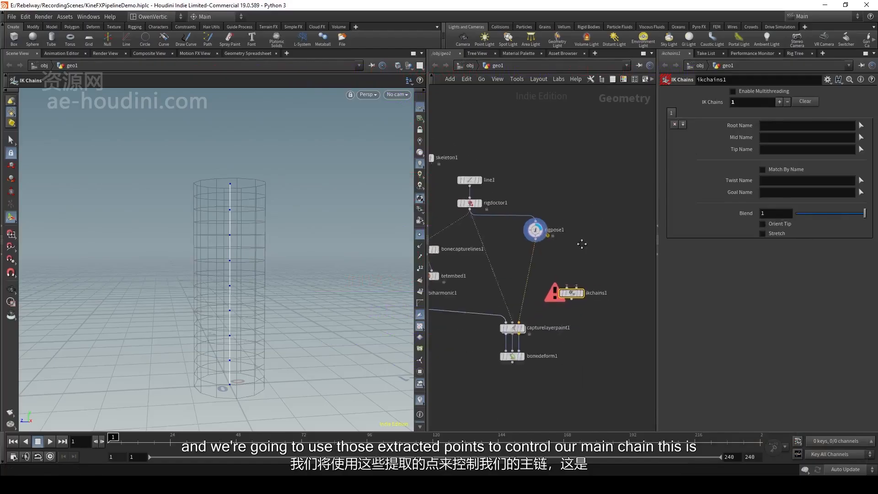
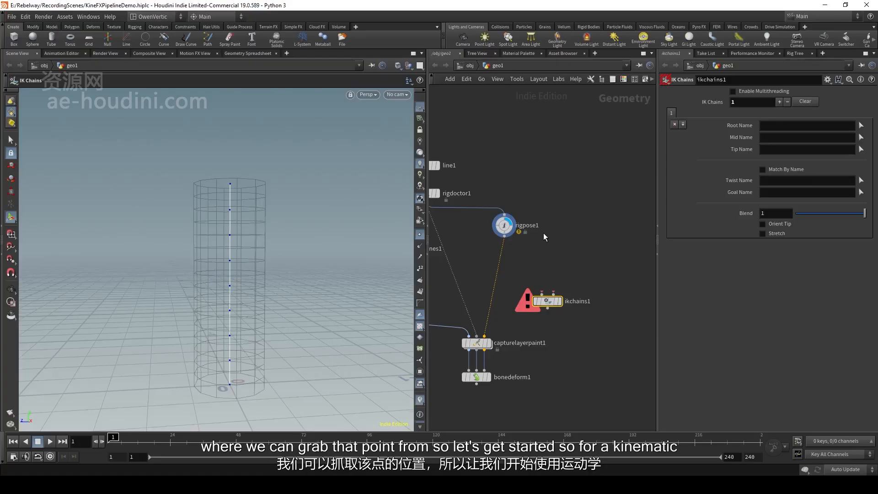
{"action": "middle_click_drag", "start_coordinate": [543, 271], "coordinate": [564, 274]}
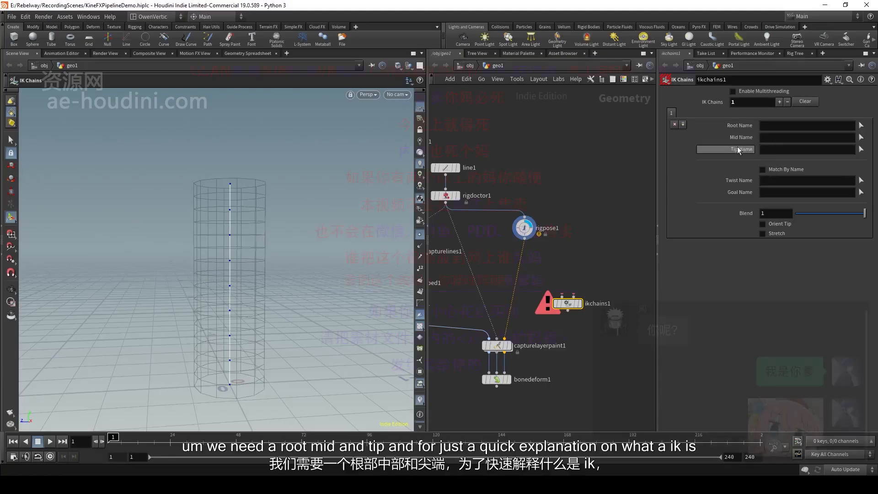
{"action": "left_click_drag", "start_coordinate": [244, 248], "coordinate": [255, 269], "text": "alt"}
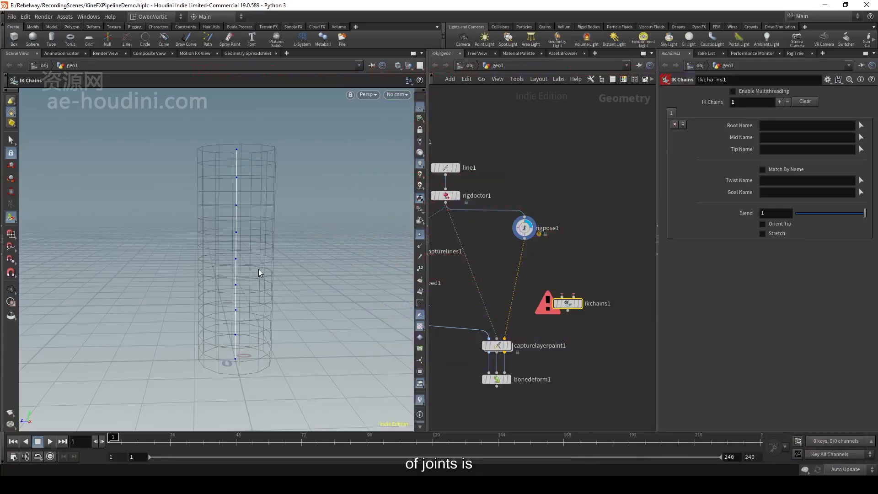
{"action": "middle_click_drag", "start_coordinate": [585, 326], "coordinate": [588, 338]}
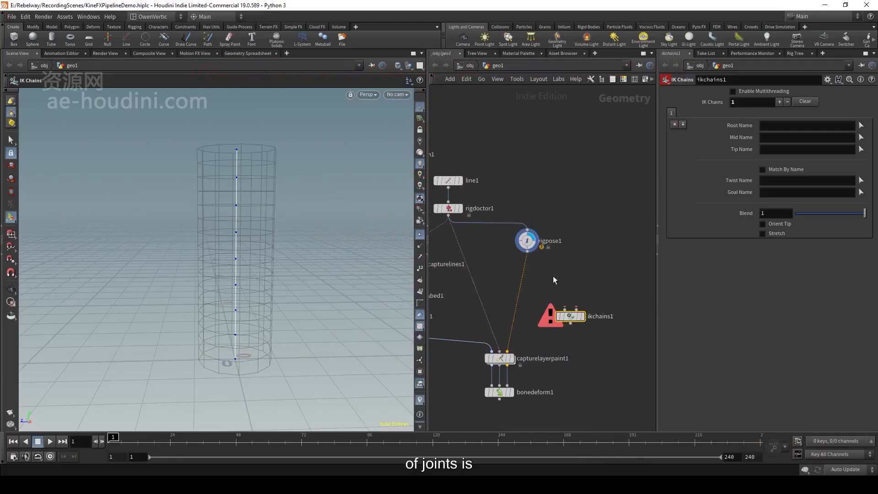
{"action": "middle_click_drag", "start_coordinate": [584, 283], "coordinate": [574, 276]}
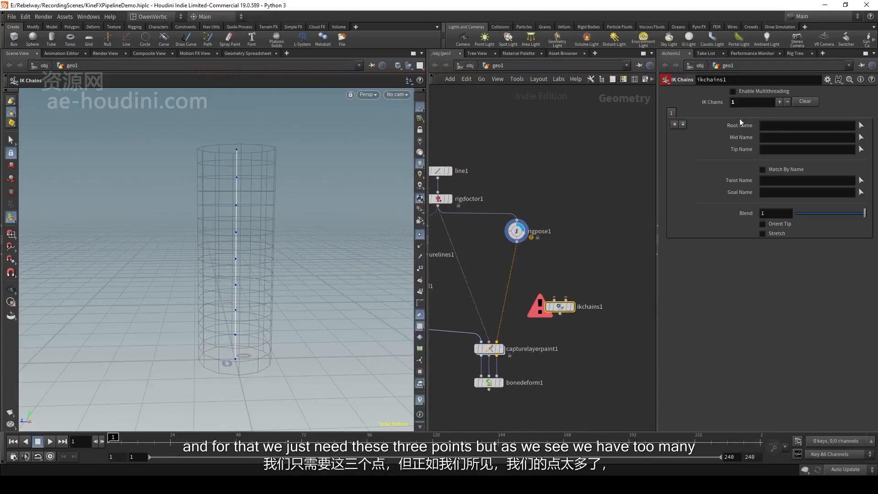
{"action": "key", "text": "Escape"}
{"action": "left_click_drag", "start_coordinate": [277, 251], "coordinate": [255, 246]}
{"action": "key", "text": "Return"}
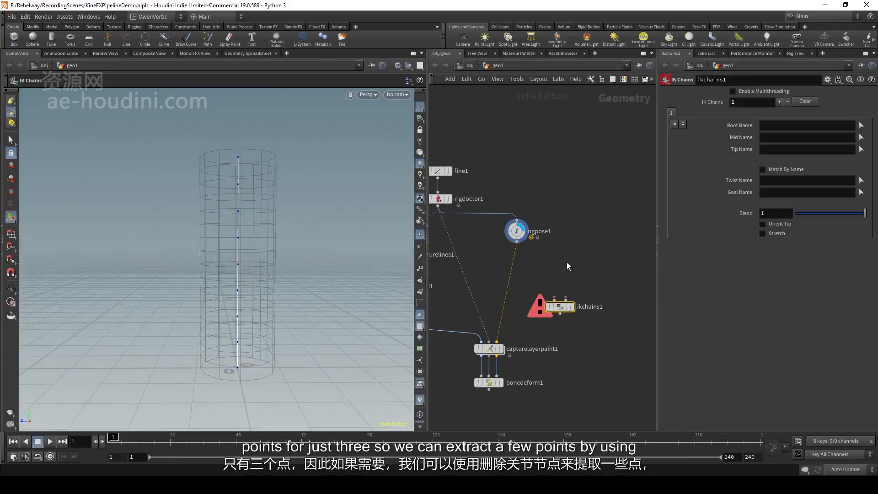
Step: Add a Delete Joints node wired to the output of rigpose1, above ikchains1
{"action": "left_click", "coordinate": [516, 240]}
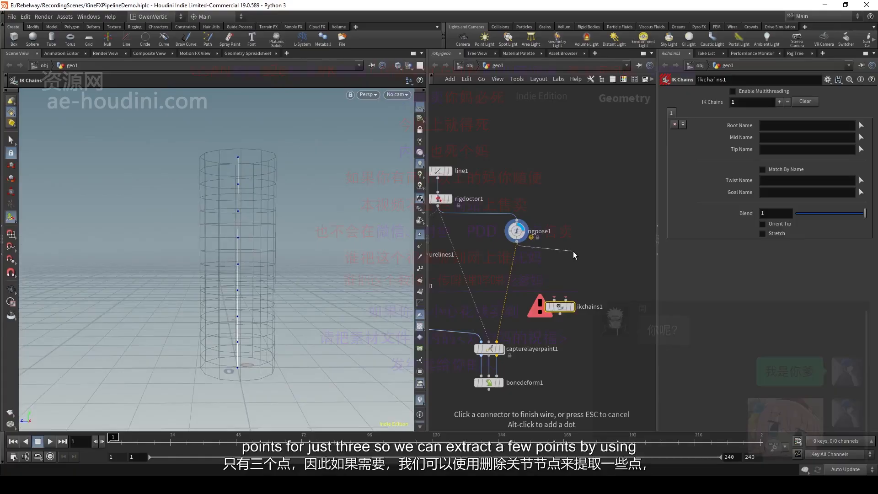
{"action": "key", "text": "Tab"}
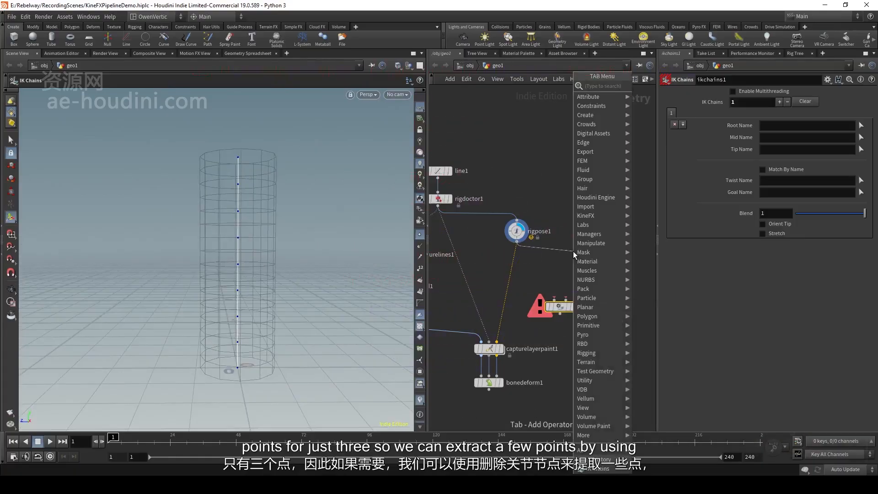
{"action": "type", "text": "dele"}
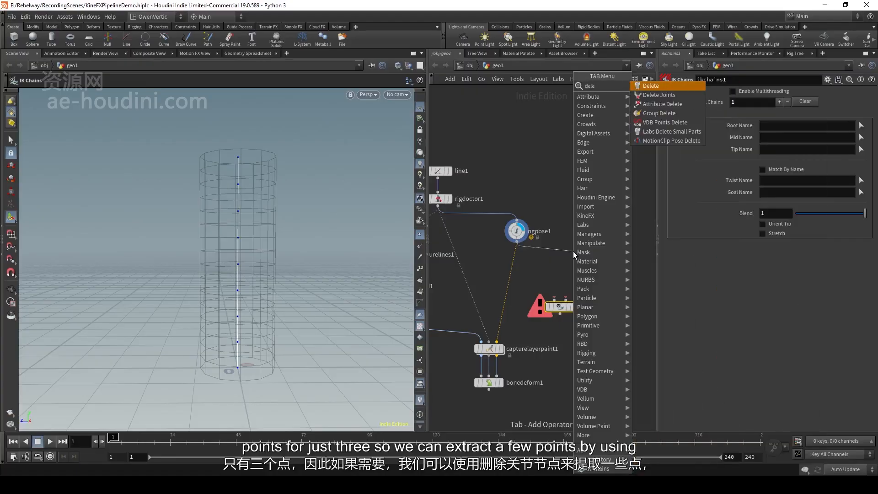
{"action": "key", "text": "Down"}
{"action": "key", "text": "Return"}
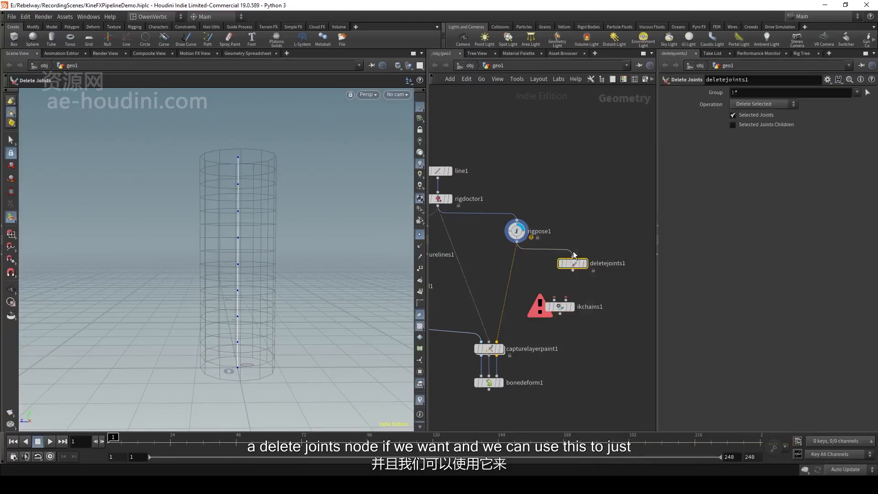
{"action": "left_click", "coordinate": [574, 266]}
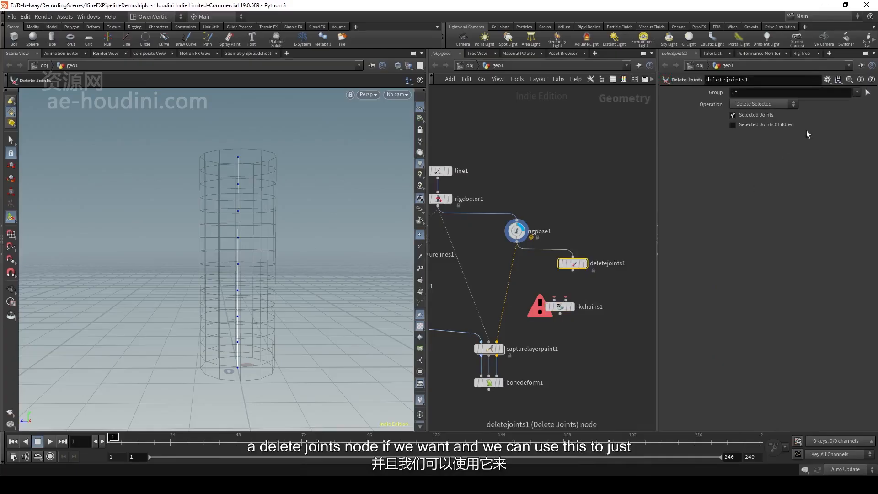
Step: Set the deletejoints1 group to the end, middle and base joints point_8, point_4 and point_0, and display the node
{"action": "left_click", "coordinate": [867, 93]}
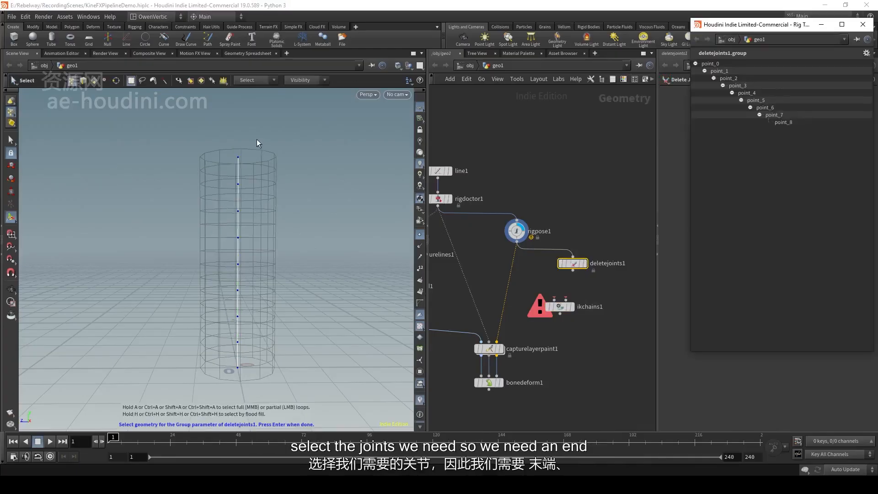
{"action": "left_click", "coordinate": [238, 158]}
{"action": "left_click_drag", "start_coordinate": [273, 248], "coordinate": [252, 267]}
{"action": "left_click", "coordinate": [241, 271], "text": "shift"}
{"action": "left_click", "coordinate": [241, 377], "text": "shift"}
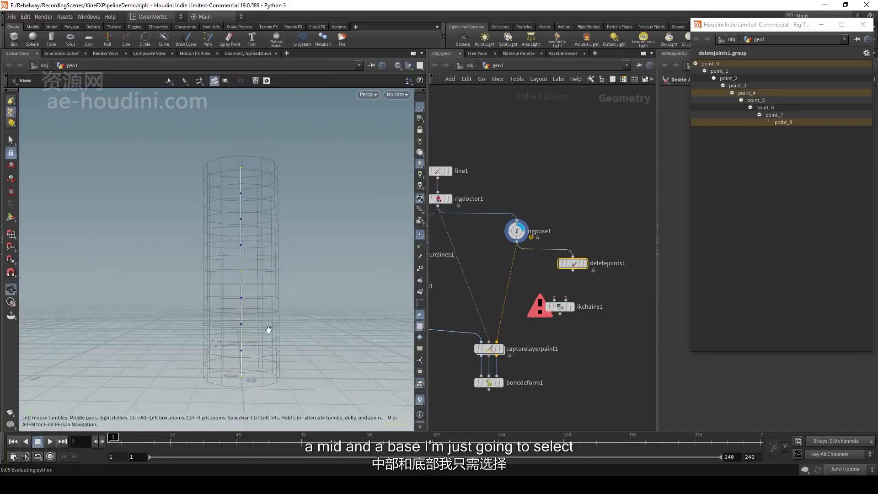
{"action": "left_click_drag", "start_coordinate": [251, 374], "coordinate": [288, 319]}
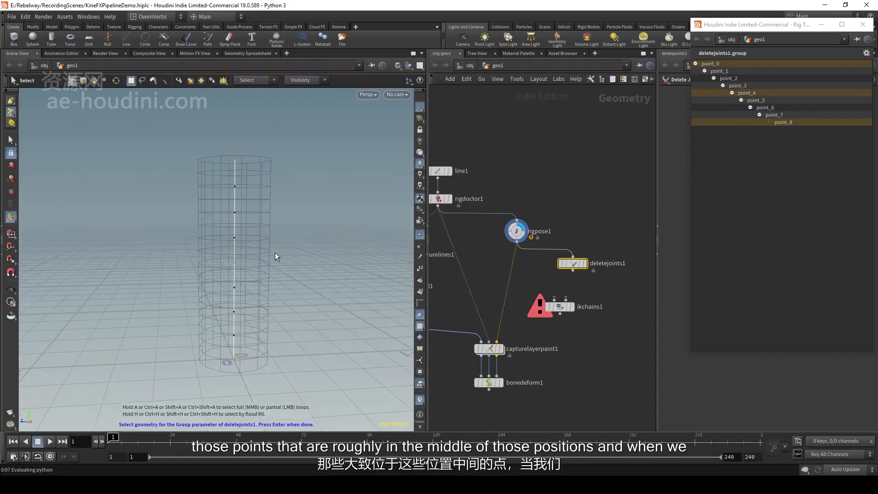
{"action": "key", "text": "Return"}
{"action": "left_click", "coordinate": [585, 263]}
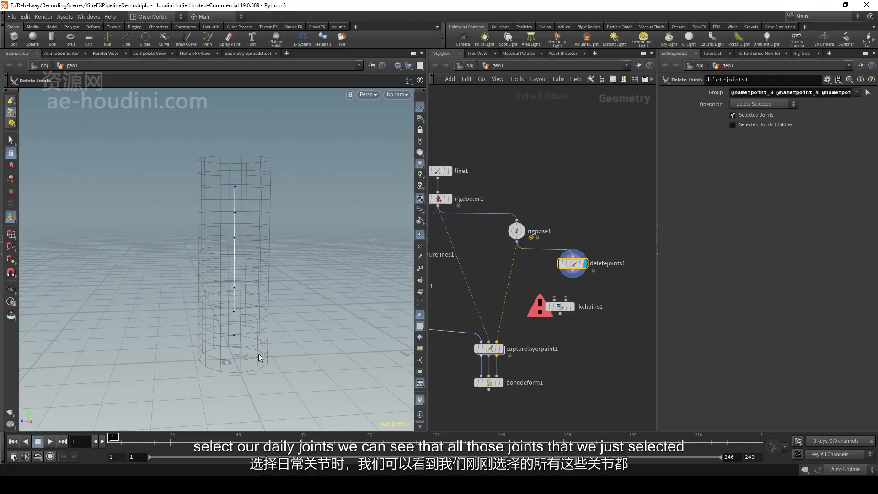
Step: Change the deletejoints1 operation to Delete Non-Selected
{"action": "left_click", "coordinate": [757, 104]}
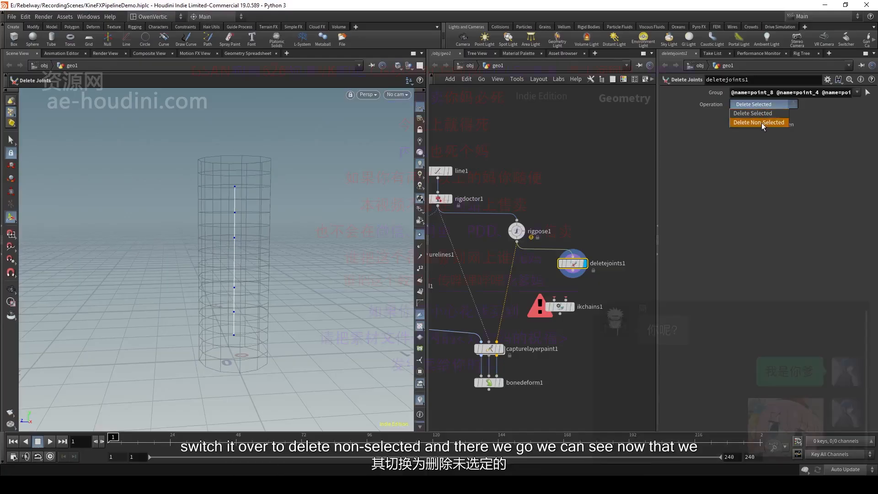
{"action": "left_click", "coordinate": [761, 122]}
{"action": "key", "text": "Escape"}
{"action": "left_click_drag", "start_coordinate": [304, 216], "coordinate": [262, 223]}
{"action": "middle_click_drag", "start_coordinate": [604, 287], "coordinate": [569, 256]}
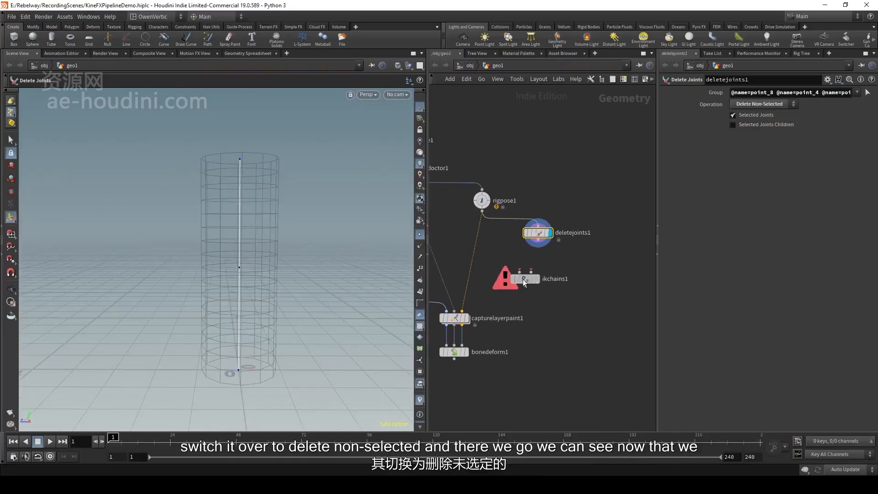
Step: Space out the ikchains1 and deletejoints1 nodes and add a Rig Pose node wired to the output of deletejoints1
{"action": "left_click_drag", "start_coordinate": [523, 279], "coordinate": [520, 316]}
{"action": "left_click_drag", "start_coordinate": [540, 234], "coordinate": [603, 225]}
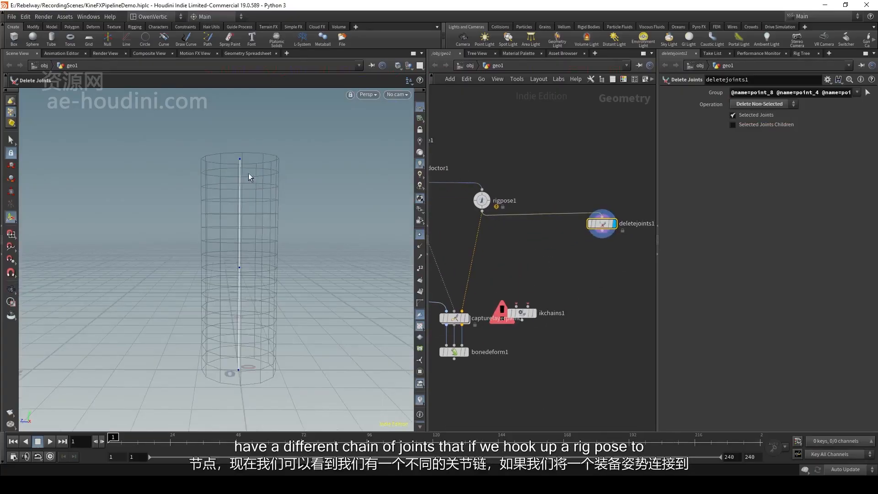
{"action": "key", "text": "Tab"}
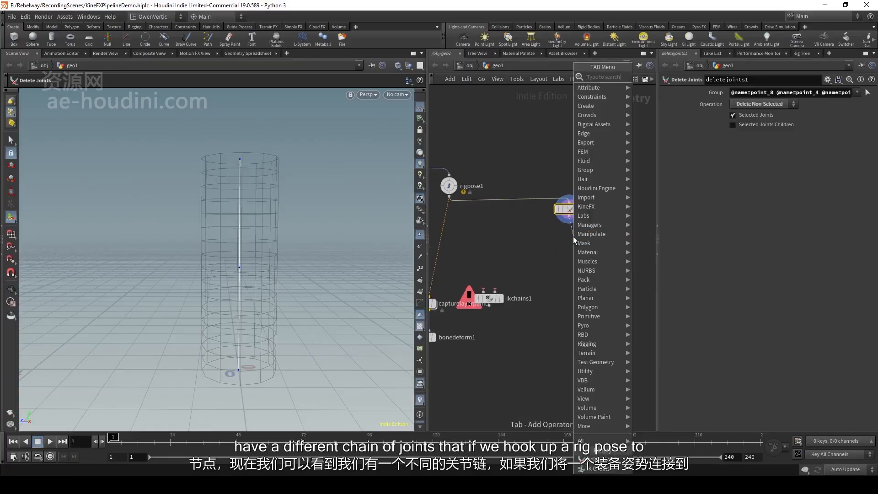
{"action": "type", "text": "rei"}
{"action": "key", "text": "BackSpace"}
{"action": "key", "text": "BackSpace"}
{"action": "type", "text": "ig"}
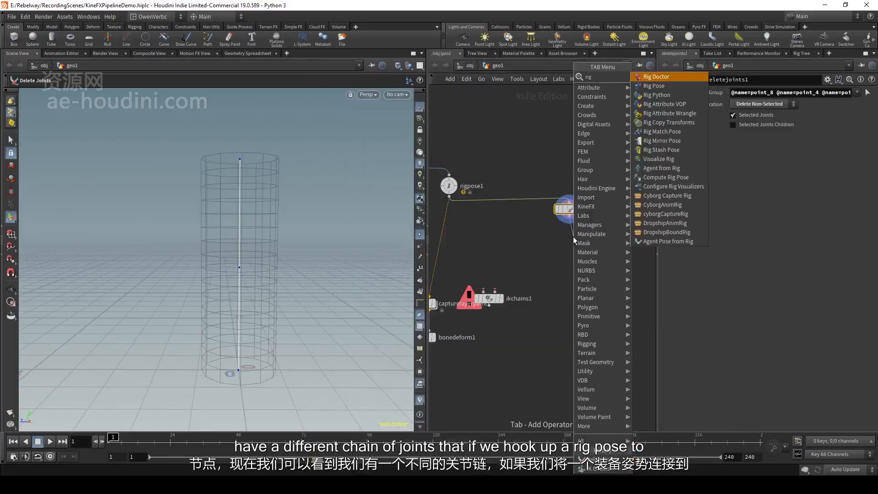
{"action": "key", "text": "Return"}
{"action": "left_click", "coordinate": [572, 237]}
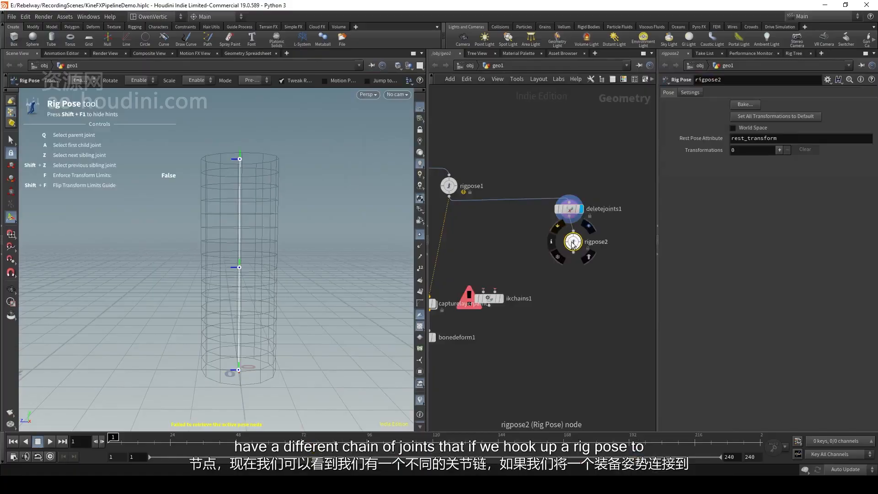
{"action": "left_click_drag", "start_coordinate": [574, 242], "coordinate": [566, 246]}
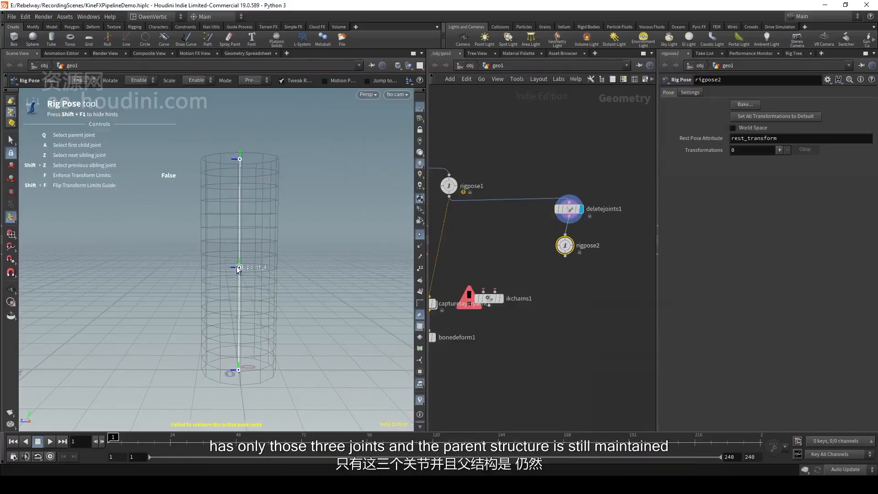
Step: Rotate the middle joint point_4 in rigpose2 to about 64.29 on X and display rigpose2
{"action": "left_click", "coordinate": [238, 267]}
{"action": "left_click_drag", "start_coordinate": [268, 226], "coordinate": [187, 268]}
{"action": "middle_click_drag", "start_coordinate": [498, 235], "coordinate": [576, 242]}
{"action": "left_click", "coordinate": [531, 196]}
{"action": "left_click", "coordinate": [528, 201]}
{"action": "left_click", "coordinate": [587, 247]}
{"action": "left_click", "coordinate": [583, 252]}
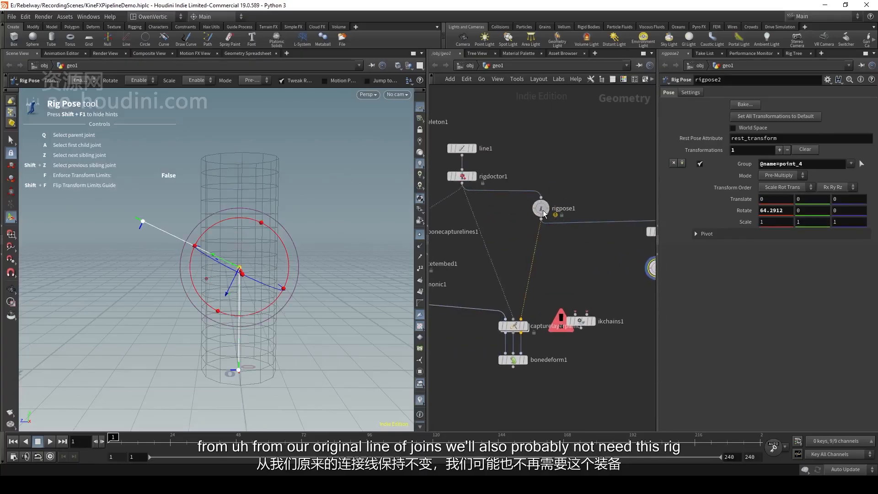
Step: Rotate the middle joint point_4 in rigpose1 to about 47.84 on X
{"action": "left_click", "coordinate": [542, 211]}
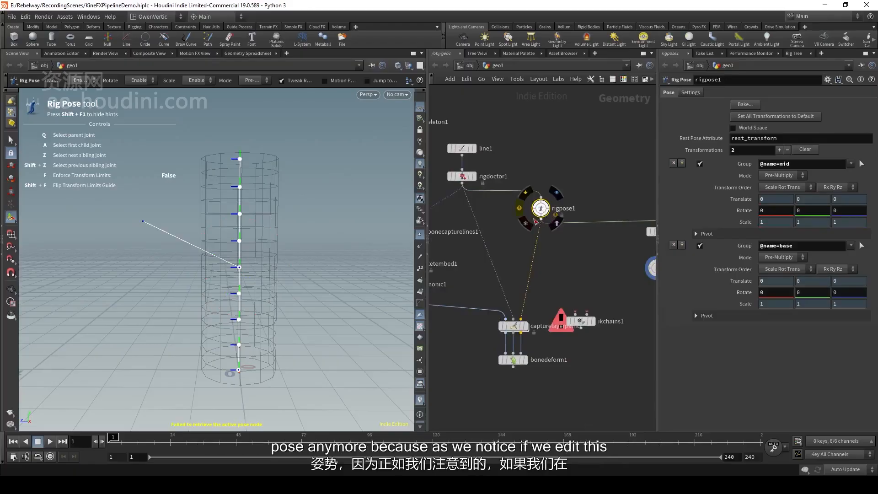
{"action": "left_click", "coordinate": [238, 267]}
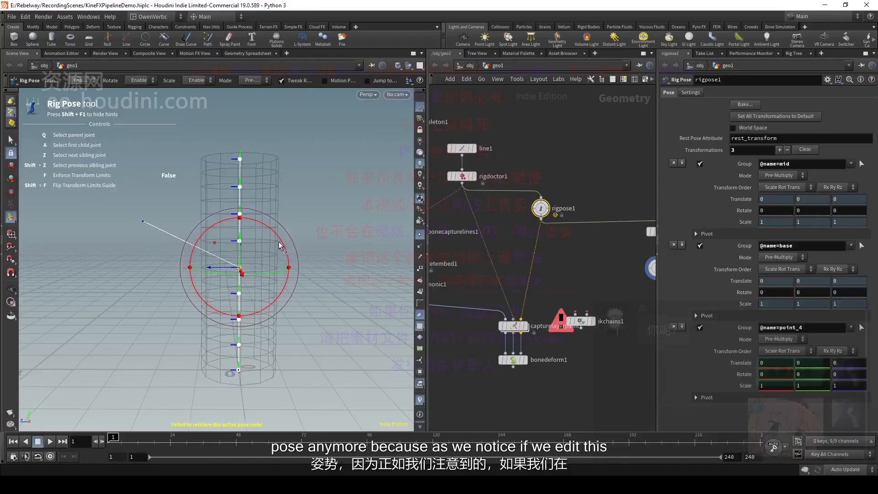
{"action": "left_click_drag", "start_coordinate": [280, 245], "coordinate": [246, 241]}
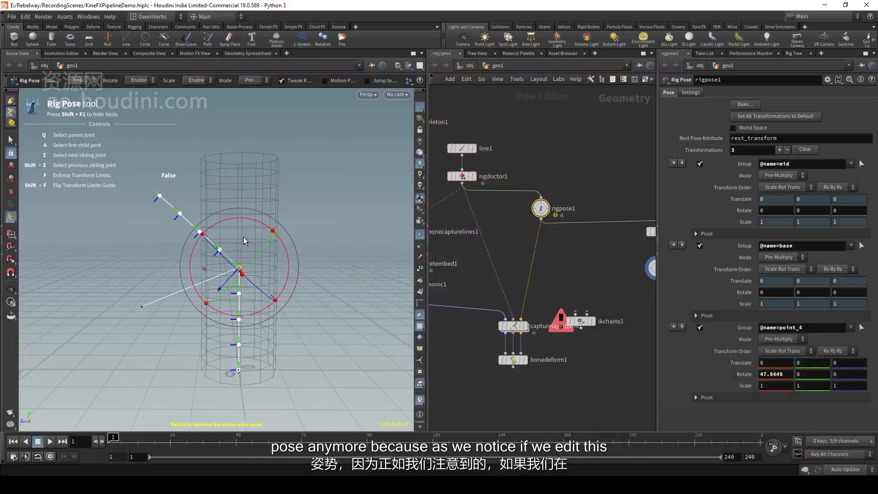
Step: Examine how rigdoctor1 and rigpose1 feed deletejoints1, the capture layer paint node and bonedeform1 in the network
{"action": "middle_click_drag", "start_coordinate": [587, 260], "coordinate": [583, 260]}
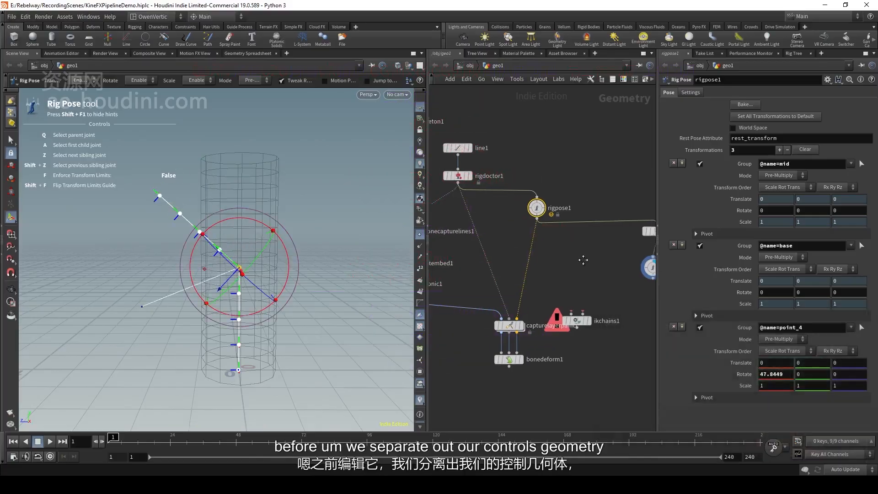
{"action": "scroll", "coordinate": [583, 260], "scroll_direction": "down", "scroll_amount": 3}
{"action": "scroll", "coordinate": [594, 226], "scroll_direction": "up", "scroll_amount": 2}
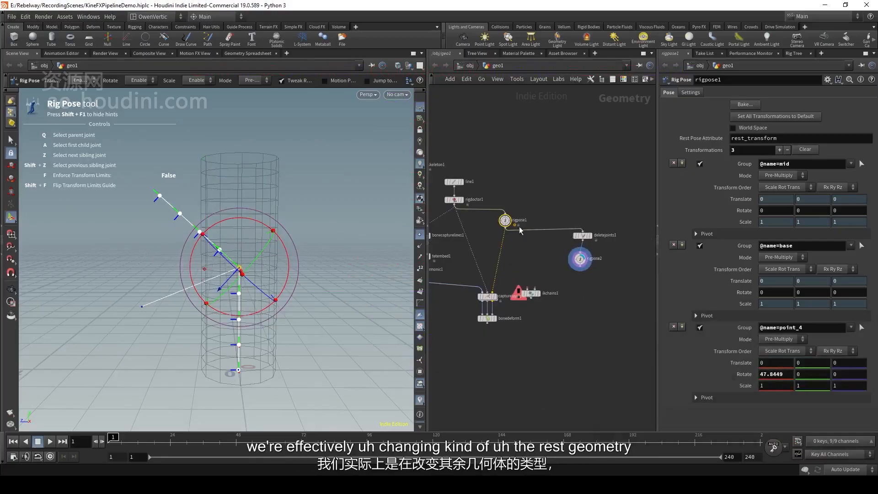
{"action": "middle_click_drag", "start_coordinate": [524, 254], "coordinate": [591, 249]}
{"action": "scroll", "coordinate": [567, 224], "scroll_direction": "up", "scroll_amount": 1}
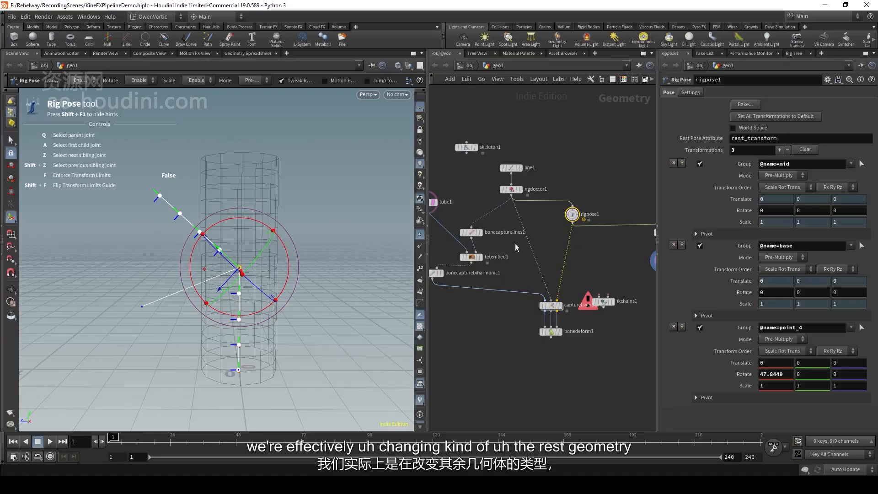
{"action": "middle_click_drag", "start_coordinate": [542, 224], "coordinate": [564, 237]}
{"action": "scroll", "coordinate": [565, 237], "scroll_direction": "up", "scroll_amount": 2}
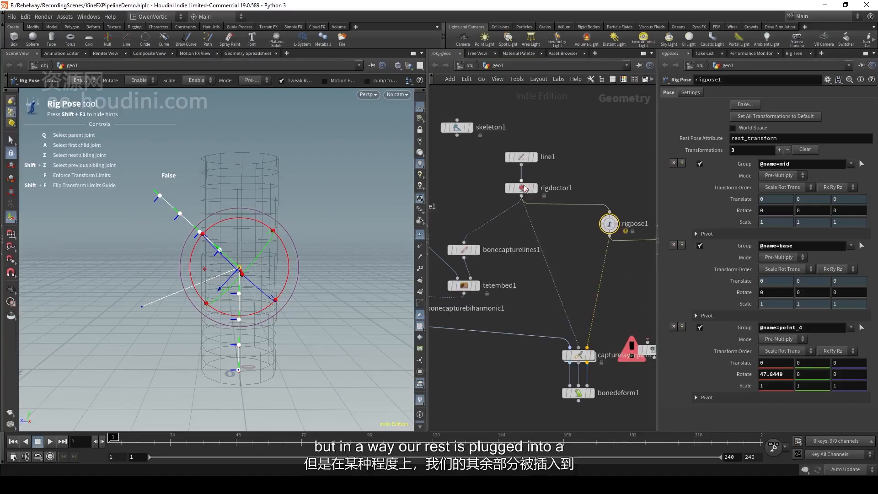
{"action": "middle_click_drag", "start_coordinate": [618, 296], "coordinate": [598, 282]}
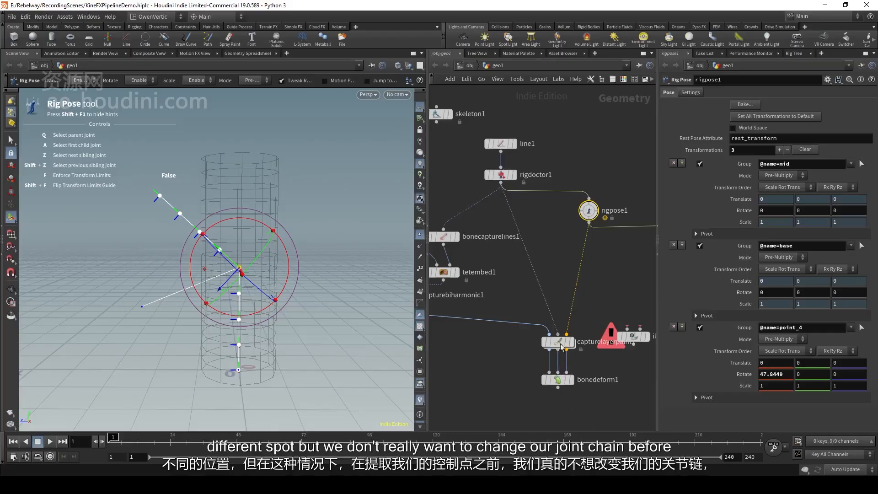
{"action": "middle_click_drag", "start_coordinate": [606, 254], "coordinate": [562, 282]}
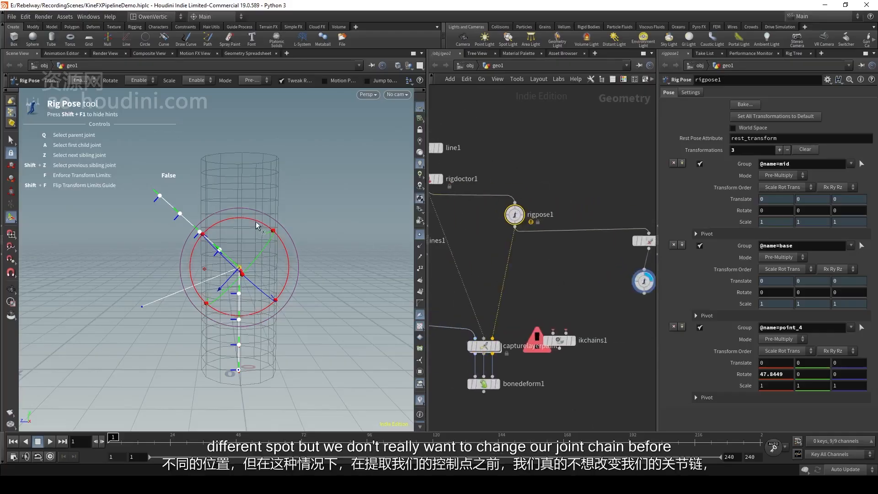
Step: Rotate point_4 in rigpose1 back to about 0.64 on X and bypass the rigpose1 node
{"action": "left_click_drag", "start_coordinate": [261, 228], "coordinate": [289, 245]}
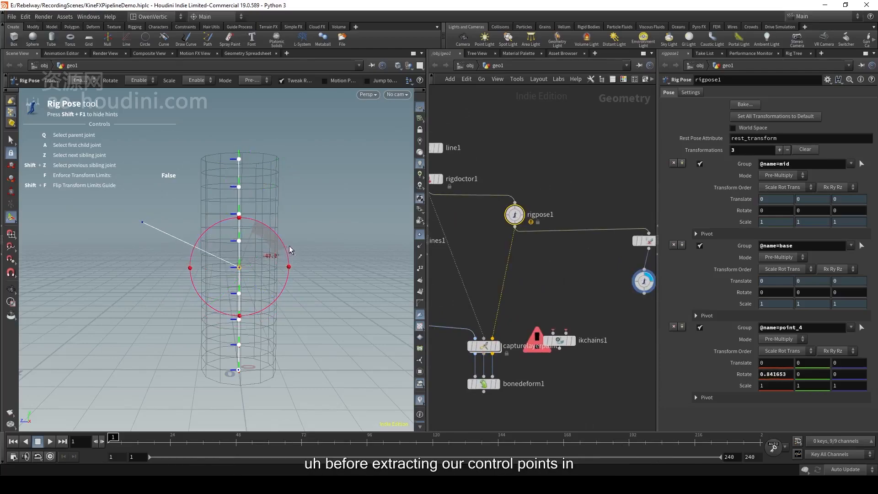
{"action": "middle_click_drag", "start_coordinate": [583, 290], "coordinate": [506, 290]}
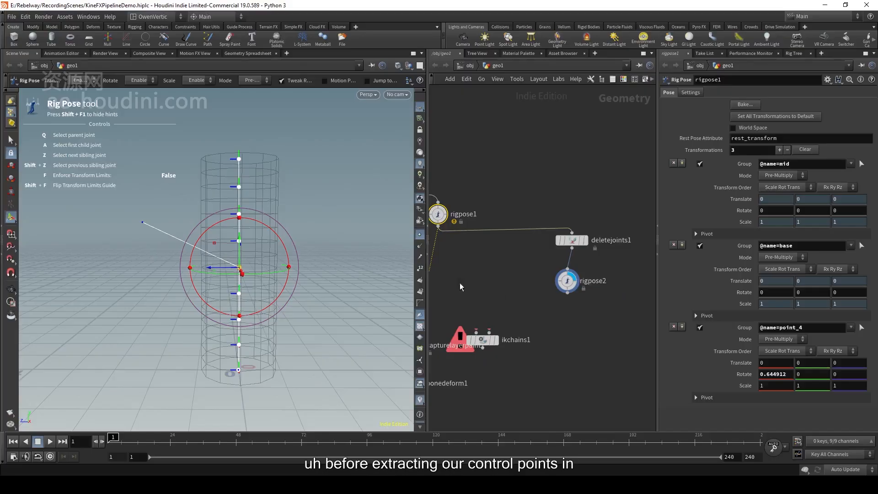
{"action": "middle_click_drag", "start_coordinate": [460, 283], "coordinate": [626, 285]}
{"action": "mouse_move", "coordinate": [542, 233]}
{"action": "left_click", "coordinate": [525, 218]}
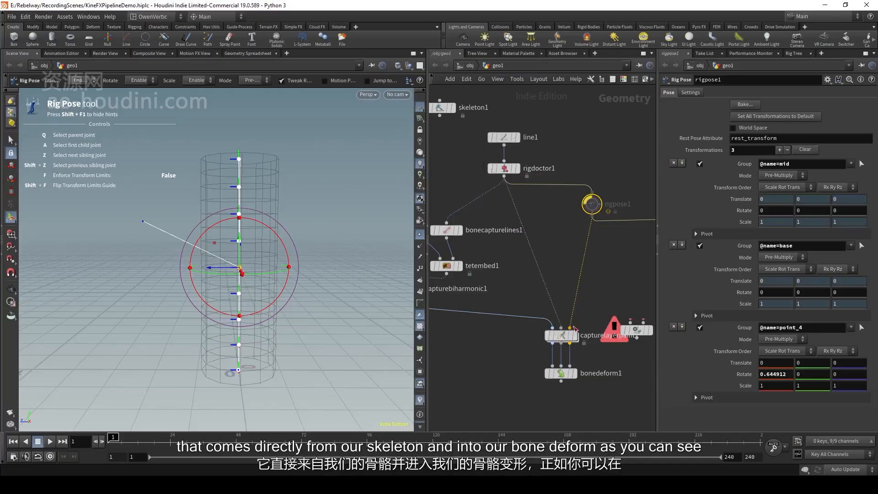
Step: Examine the Deform Point Transforms input of bonedeform1 and the skeleton branches leading to it
{"action": "mouse_move", "coordinate": [561, 371]}
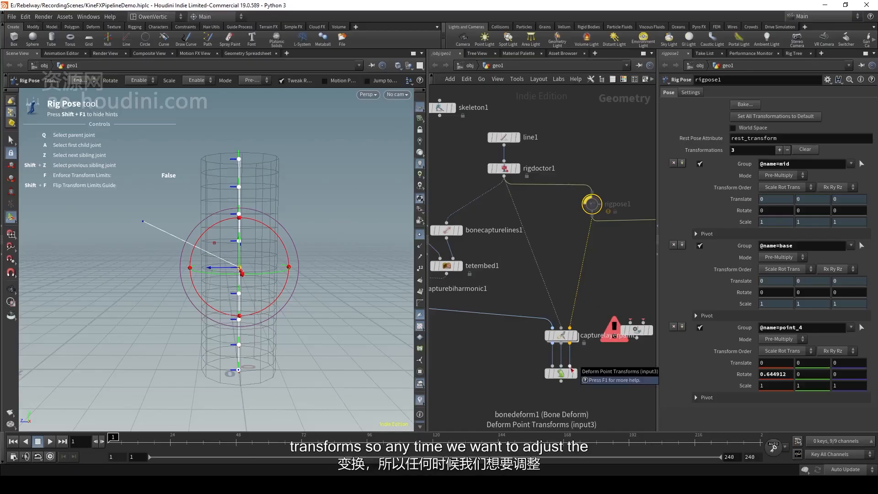
{"action": "middle_click_drag", "start_coordinate": [537, 256], "coordinate": [523, 278]}
{"action": "scroll", "coordinate": [506, 207], "scroll_direction": "down", "scroll_amount": 3}
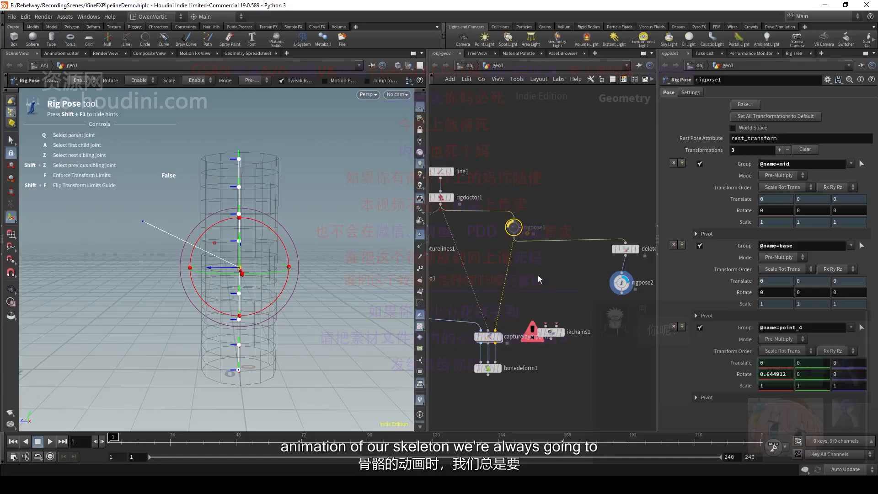
{"action": "middle_click_drag", "start_coordinate": [511, 314], "coordinate": [523, 312]}
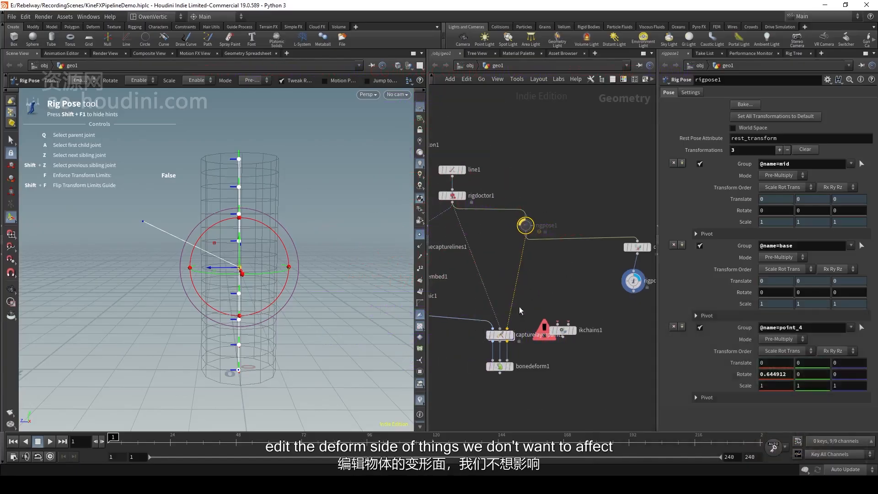
{"action": "middle_click_drag", "start_coordinate": [509, 231], "coordinate": [557, 244]}
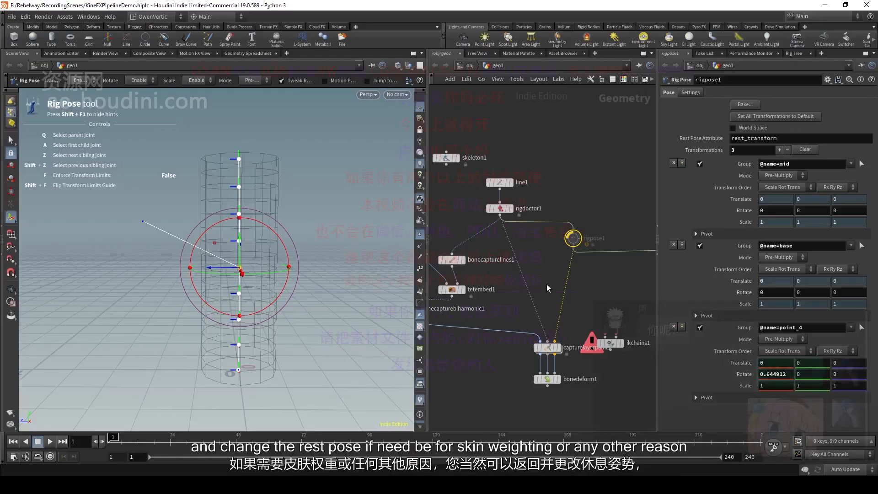
{"action": "scroll", "coordinate": [594, 303], "scroll_direction": "down", "scroll_amount": 2}
{"action": "middle_click_drag", "start_coordinate": [595, 303], "coordinate": [523, 313]}
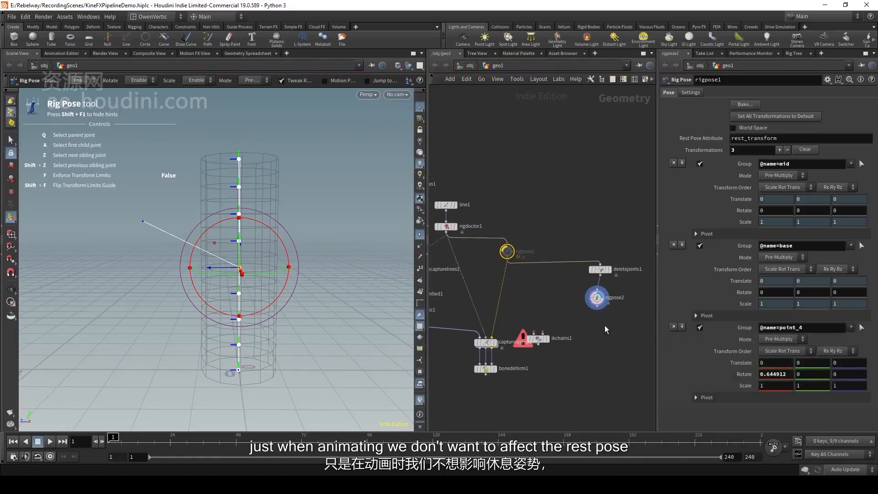
Step: Select the rigpose2 node below deletejoints1 to edit its pose
{"action": "middle_click_drag", "start_coordinate": [601, 323], "coordinate": [572, 334]}
{"action": "scroll", "coordinate": [570, 330], "scroll_direction": "up", "scroll_amount": 1}
{"action": "left_click", "coordinate": [567, 304]}
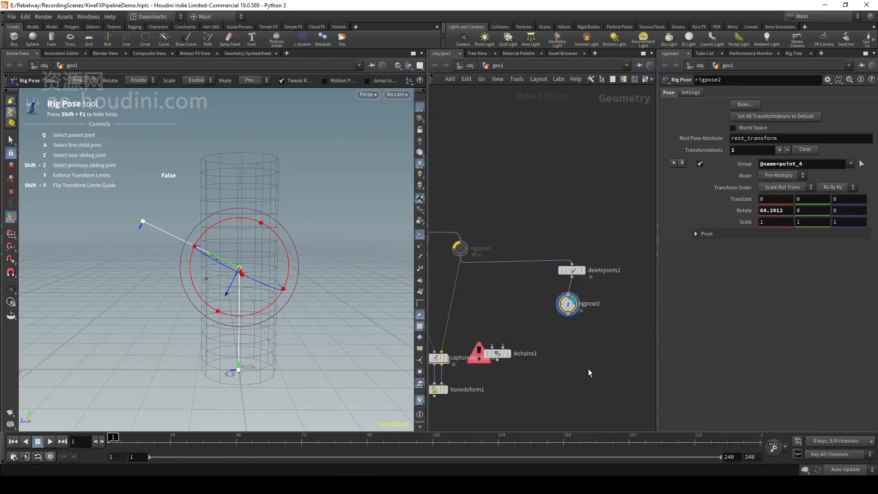
Step: Try a further rotation of the posed middle joint in rigpose2 and undo it
{"action": "left_click_drag", "start_coordinate": [276, 231], "coordinate": [284, 298]}
{"action": "key", "text": "ctrl+z"}
{"action": "key", "text": "ctrl+z"}
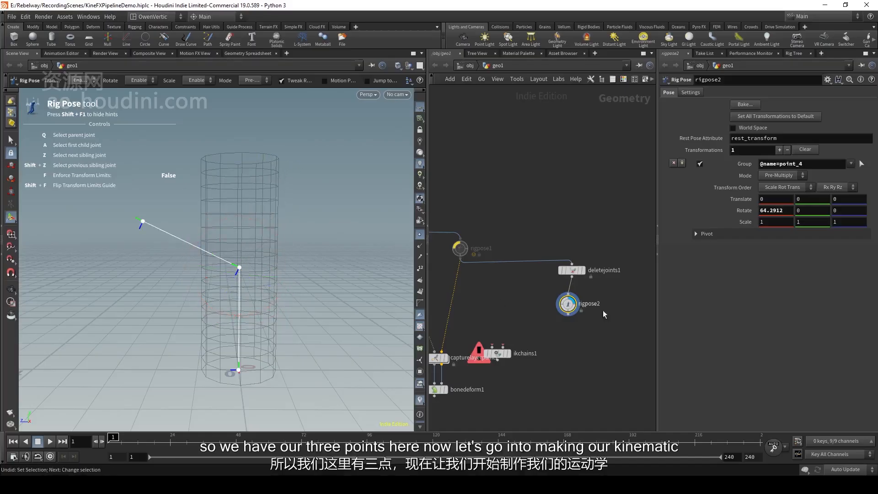
Step: Reset the rotation of point_4 in rigpose2 to 0 and align rigpose2 directly beneath deletejoints1
{"action": "middle_click", "coordinate": [746, 209], "text": "ctrl"}
{"action": "scroll", "coordinate": [567, 327], "scroll_direction": "up", "scroll_amount": 1}
{"action": "middle_click_drag", "start_coordinate": [568, 327], "coordinate": [617, 287]}
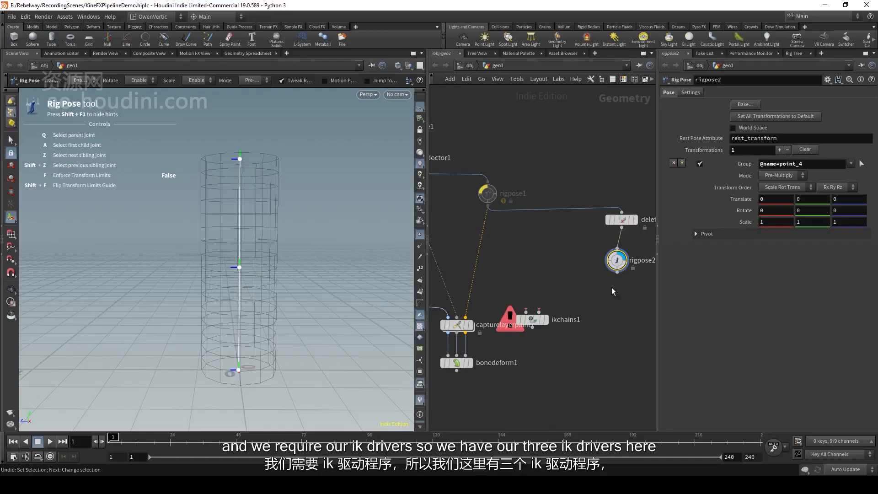
{"action": "middle_click_drag", "start_coordinate": [604, 289], "coordinate": [556, 299]}
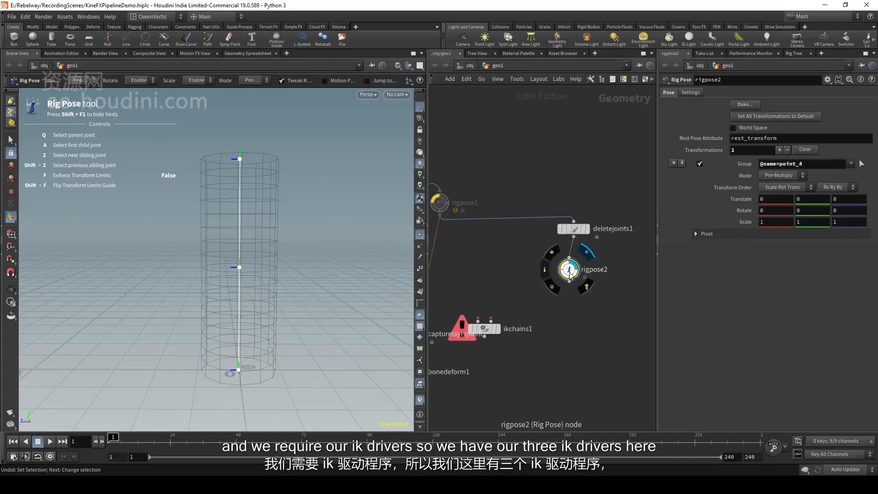
{"action": "left_click_drag", "start_coordinate": [565, 261], "coordinate": [569, 259]}
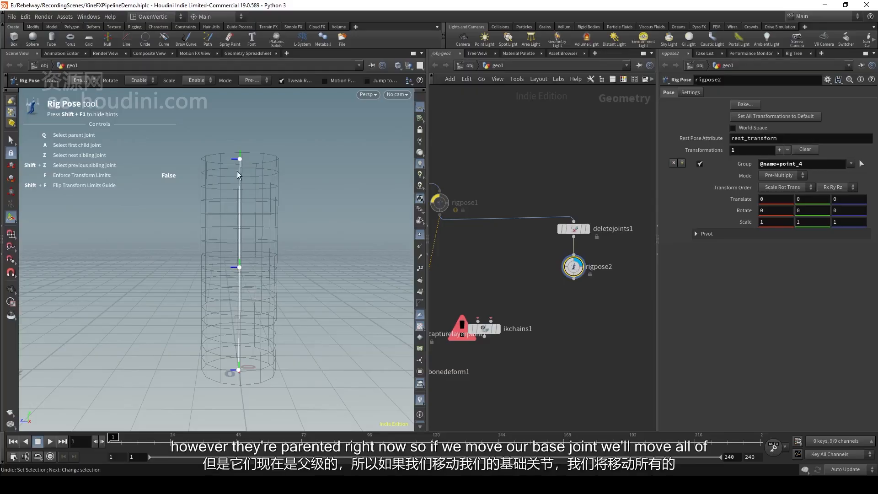
Step: Try rotating the middle joint point_4 from its straight rest position and undo the rotation
{"action": "left_click", "coordinate": [241, 265]}
{"action": "left_click_drag", "start_coordinate": [273, 232], "coordinate": [281, 292]}
{"action": "key", "text": "ctrl+z"}
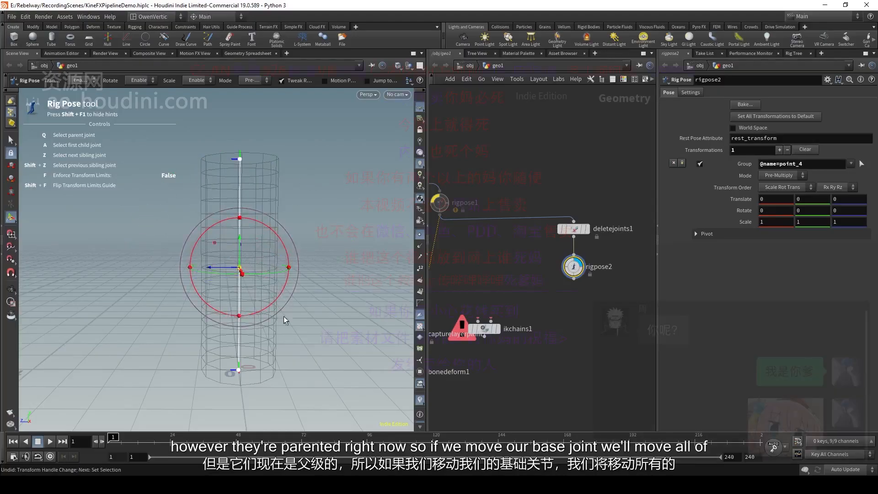
Step: Try moving the base joint point_0 in rigpose2 and undo the change
{"action": "middle_click_drag", "start_coordinate": [264, 365], "coordinate": [272, 330], "text": "alt"}
{"action": "left_click", "coordinate": [246, 335]}
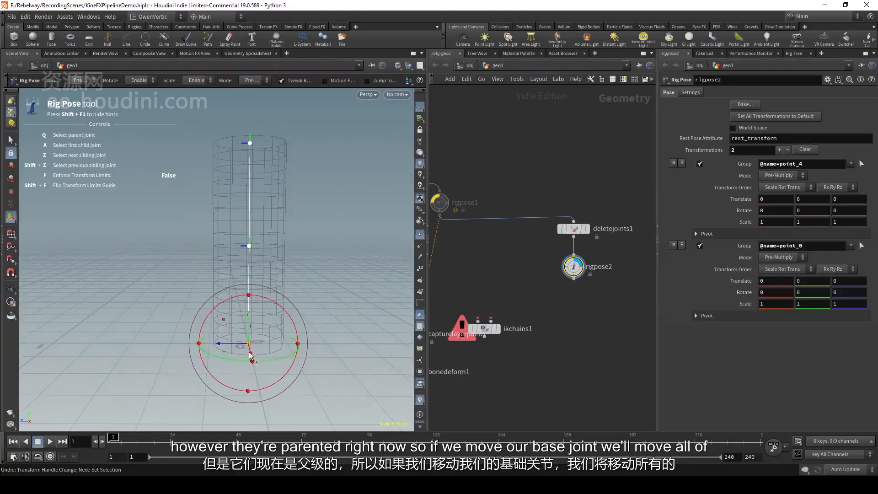
{"action": "left_click_drag", "start_coordinate": [247, 346], "coordinate": [266, 369]}
{"action": "key", "text": "ctrl+z"}
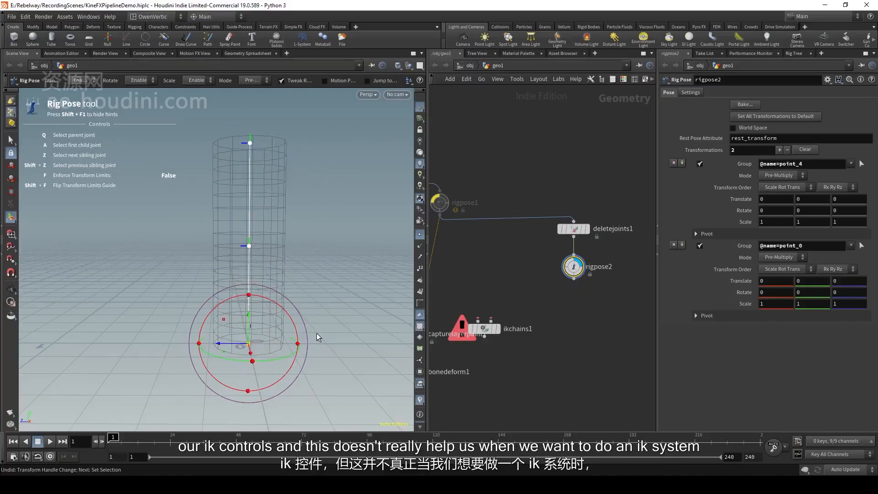
Step: Try moving the tip joint point_8 in rigpose2 and undo the change
{"action": "left_click", "coordinate": [259, 143]}
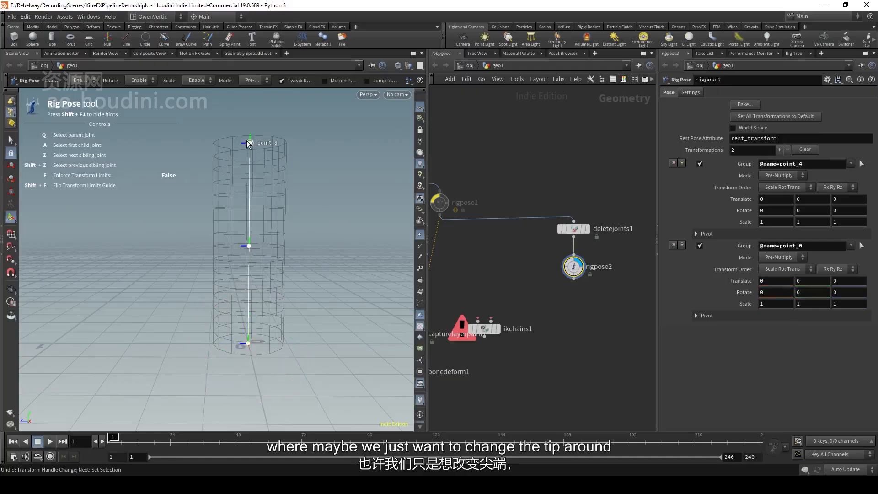
{"action": "left_click_drag", "start_coordinate": [258, 151], "coordinate": [274, 196]}
{"action": "key", "text": "ctrl+z"}
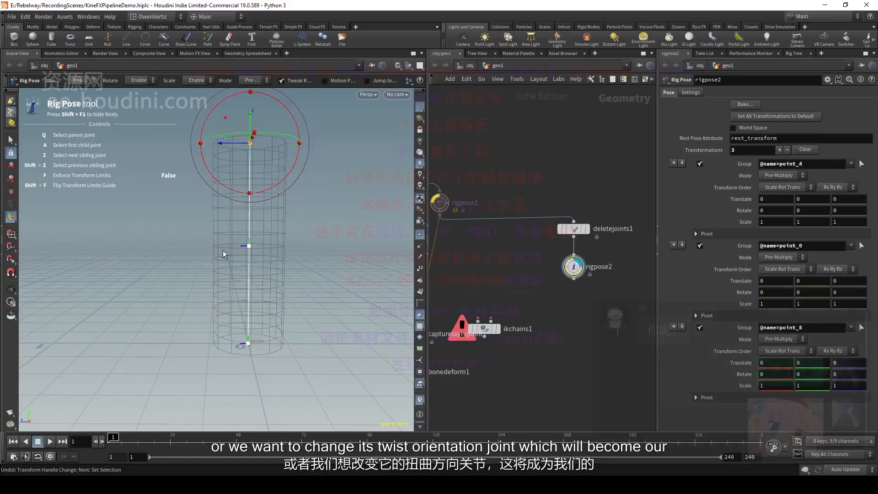
Step: Select the middle joint point_4 in rigpose2 and examine the joint chain from another angle
{"action": "left_click_drag", "start_coordinate": [224, 250], "coordinate": [257, 301], "text": "alt"}
{"action": "left_click", "coordinate": [198, 235]}
{"action": "left_click_drag", "start_coordinate": [200, 274], "coordinate": [211, 226], "text": "alt"}
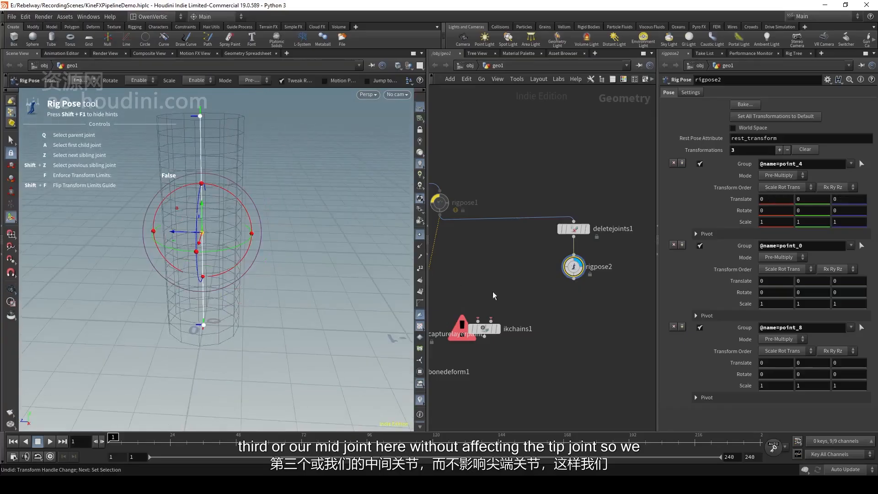
Step: Add a Parent Joints node below rigpose2 and wire it to rigpose2's output
{"action": "key", "text": "Tab"}
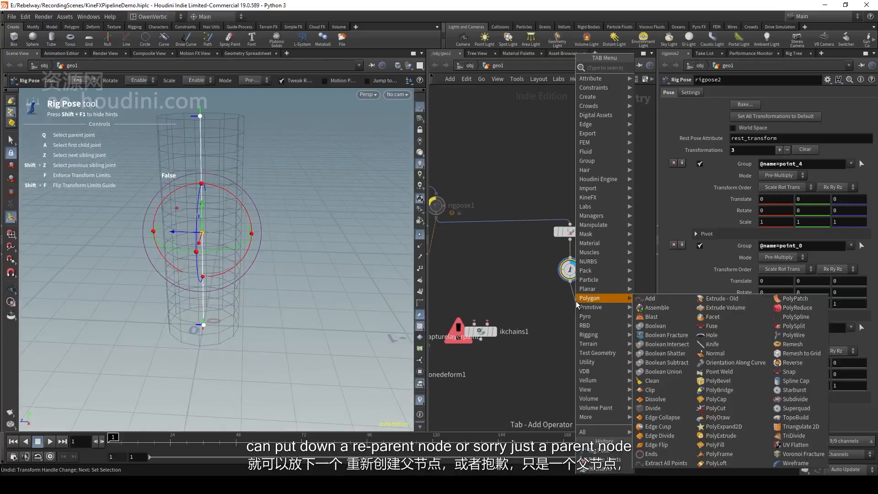
{"action": "type", "text": "repa"}
{"action": "key", "text": "BackSpace"}
{"action": "key", "text": "BackSpace"}
{"action": "key", "text": "BackSpace"}
{"action": "key", "text": "BackSpace"}
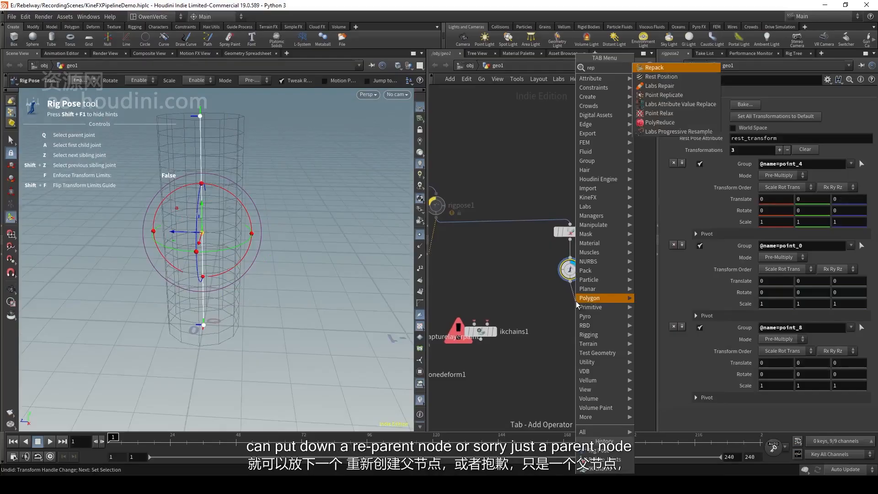
{"action": "type", "text": "paren"}
{"action": "key", "text": "Return"}
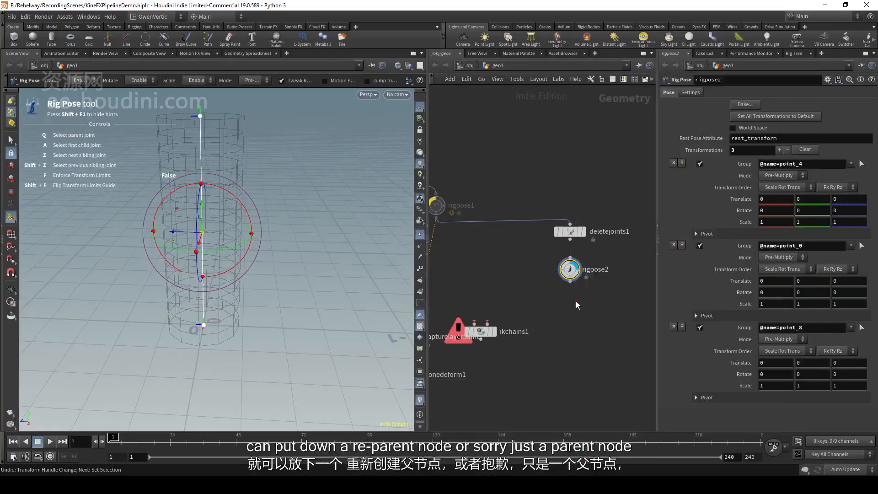
{"action": "left_click", "coordinate": [565, 305]}
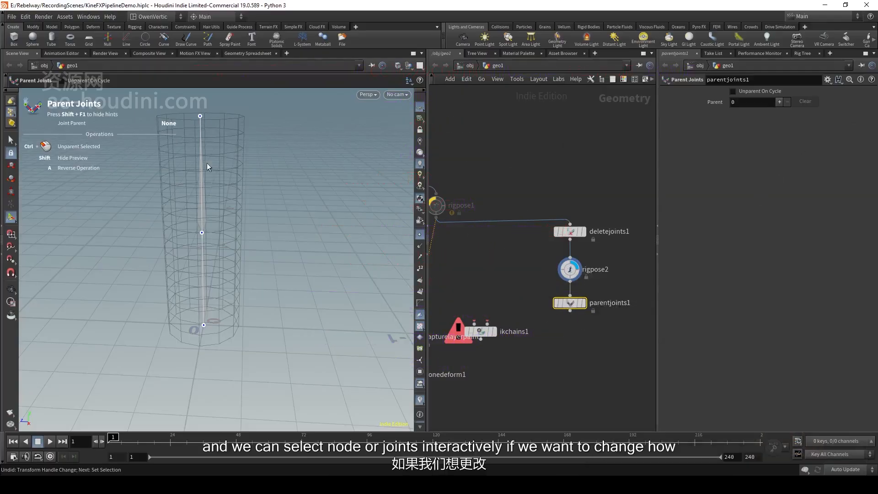
Step: Try reparenting interactively between the tube's base joint and tip joint in the viewport
{"action": "left_click_drag", "start_coordinate": [203, 327], "coordinate": [201, 115]}
{"action": "left_click", "coordinate": [200, 116]}
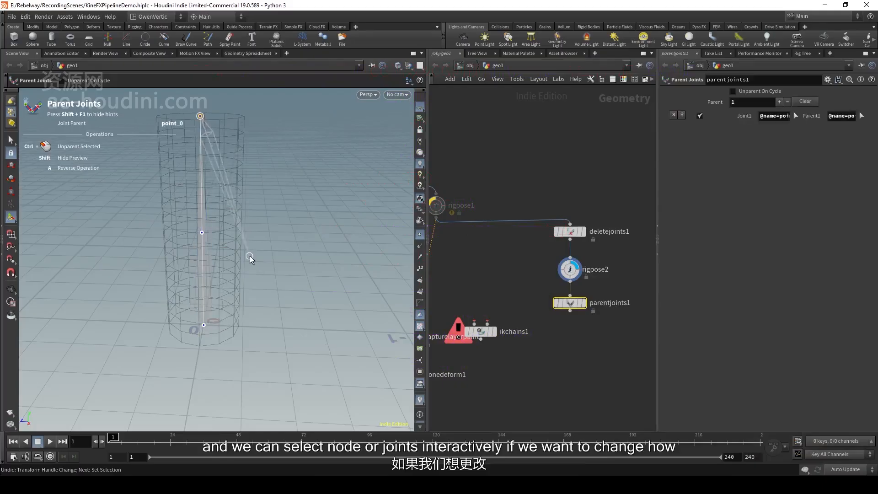
{"action": "middle_click_drag", "start_coordinate": [253, 253], "coordinate": [286, 259], "text": "alt"}
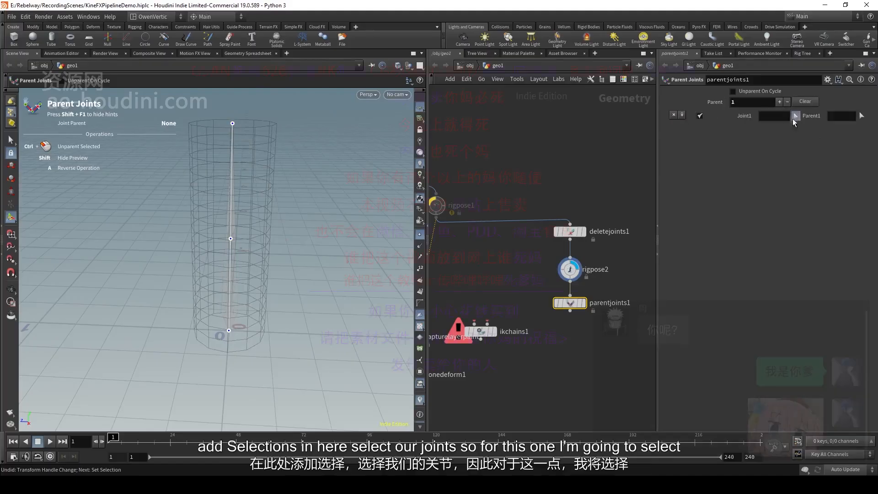
Step: Assign all three joints to Joint1 of parentjoints1 with Parent1 left blank, and display the node to show the unparented joints
{"action": "left_click", "coordinate": [795, 116]}
{"action": "middle_click_drag", "start_coordinate": [309, 265], "coordinate": [286, 280], "text": "alt"}
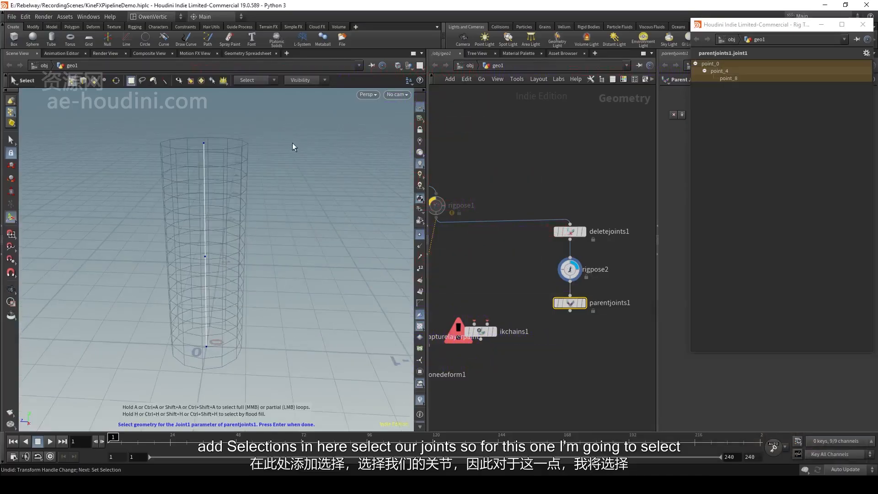
{"action": "left_click_drag", "start_coordinate": [256, 123], "coordinate": [142, 361]}
{"action": "key", "text": "Return"}
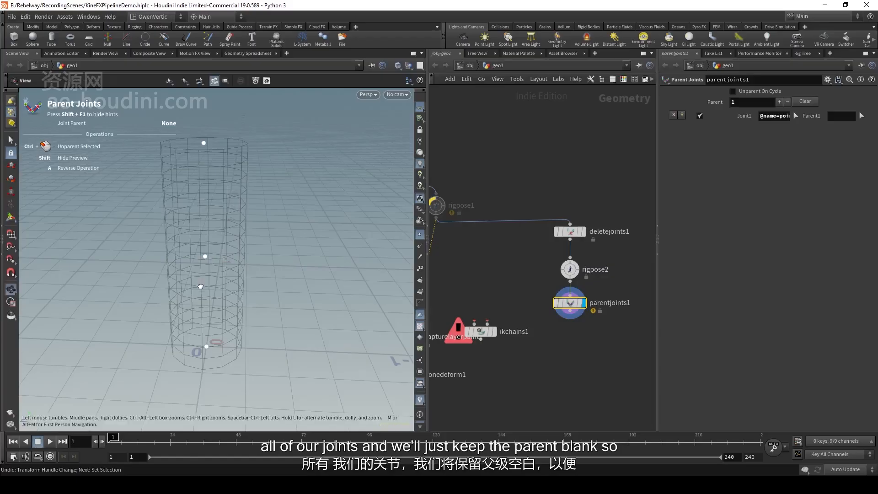
{"action": "left_click_drag", "start_coordinate": [228, 201], "coordinate": [216, 146], "text": "alt"}
{"action": "left_click_drag", "start_coordinate": [225, 257], "coordinate": [222, 234], "text": "alt"}
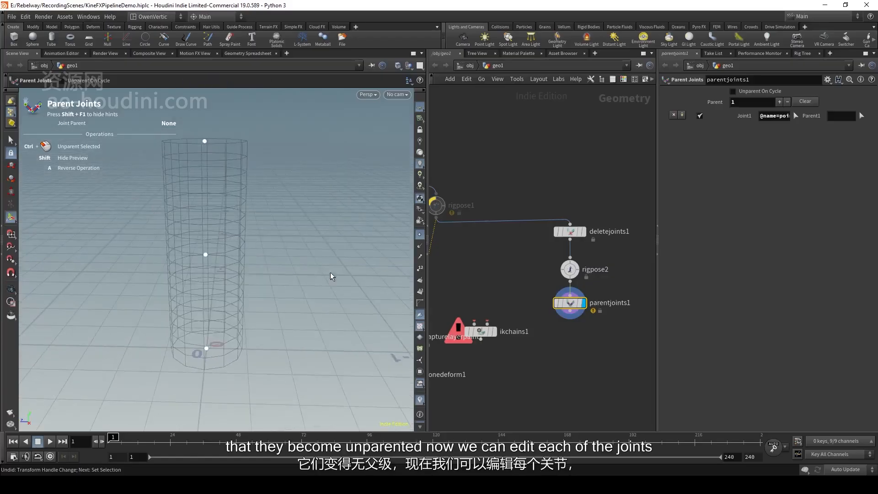
Step: Insert parentjoints1 between deletejoints1 and rigpose2, clearing space by moving ikchains1 down, and select rigpose2
{"action": "middle_click_drag", "start_coordinate": [483, 348], "coordinate": [521, 327]}
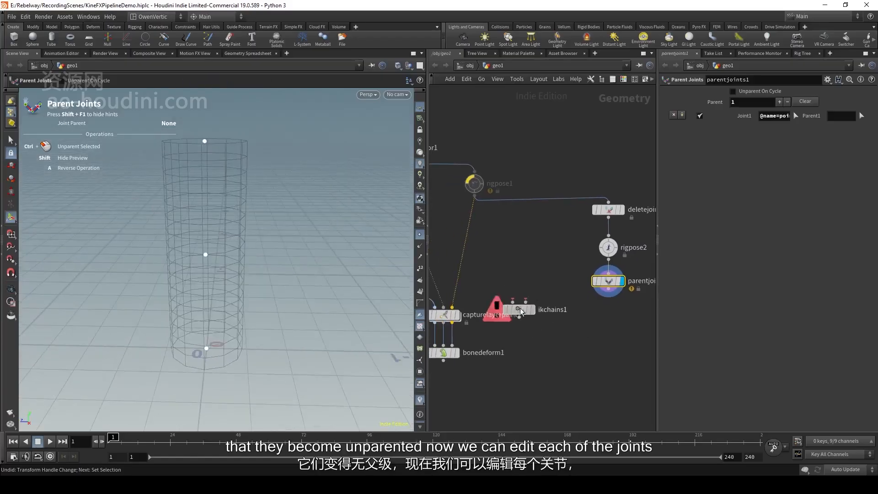
{"action": "left_click_drag", "start_coordinate": [519, 310], "coordinate": [545, 352]}
{"action": "middle_click_drag", "start_coordinate": [617, 320], "coordinate": [577, 335]}
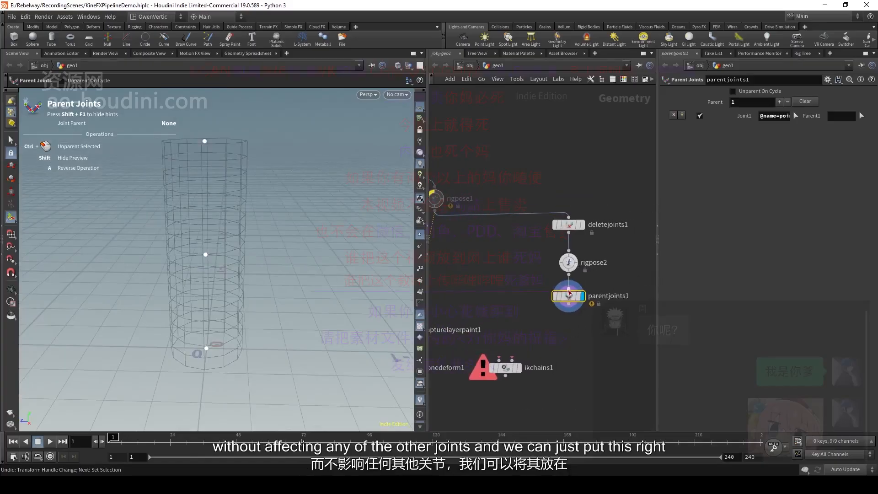
{"action": "left_click_drag", "start_coordinate": [570, 295], "coordinate": [571, 244]}
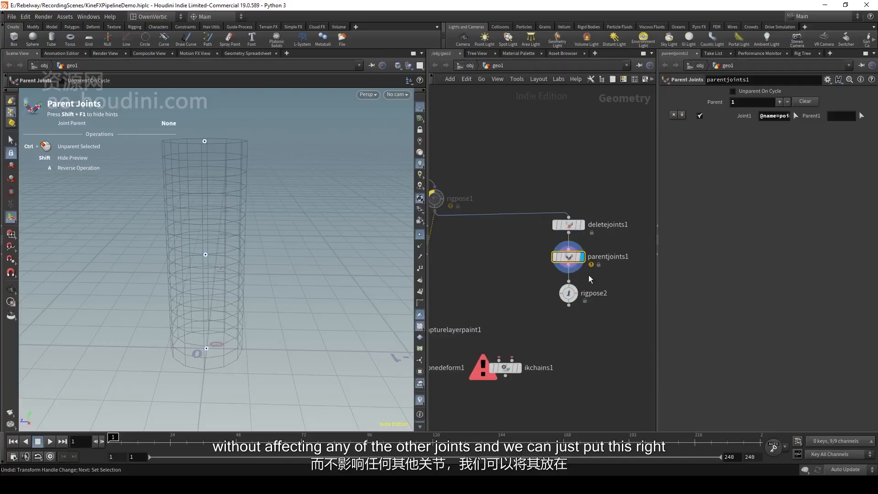
{"action": "left_click", "coordinate": [569, 293]}
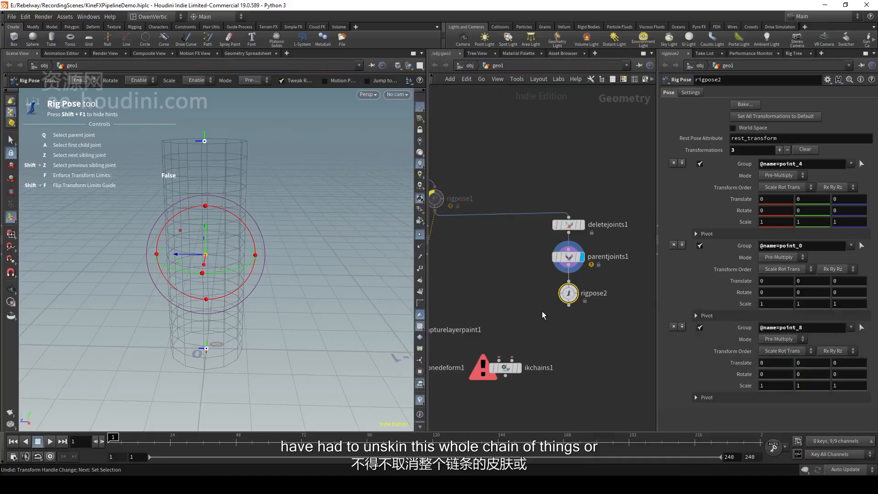
Step: Reposition the ikchains1 node beneath the rigpose2 branch, between it and the bone deform nodes
{"action": "scroll", "coordinate": [509, 339], "scroll_direction": "down", "scroll_amount": 1}
{"action": "middle_click_drag", "start_coordinate": [433, 334], "coordinate": [526, 319]}
{"action": "middle_click_drag", "start_coordinate": [507, 228], "coordinate": [550, 267]}
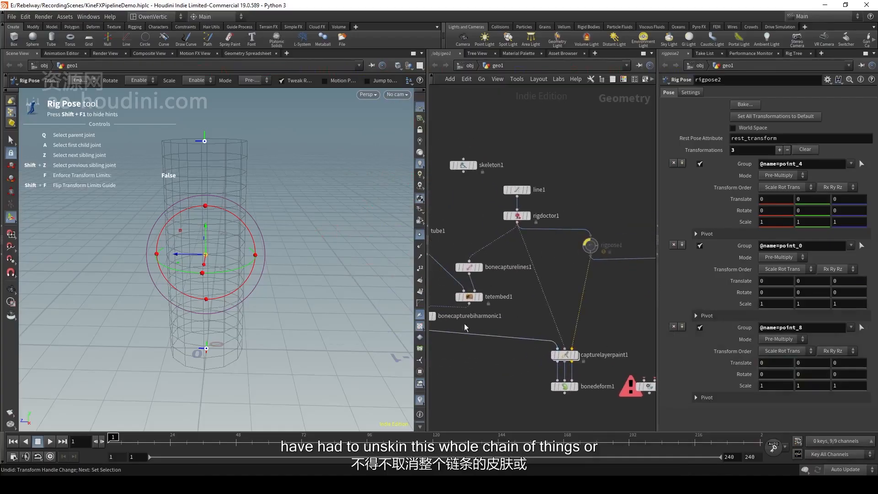
{"action": "middle_click_drag", "start_coordinate": [552, 374], "coordinate": [499, 328]}
{"action": "middle_click_drag", "start_coordinate": [558, 311], "coordinate": [538, 292]}
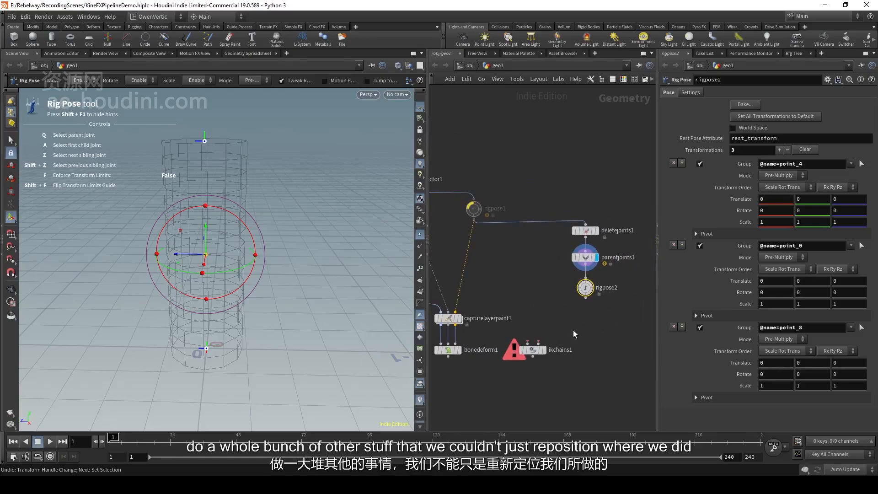
{"action": "middle_click_drag", "start_coordinate": [537, 313], "coordinate": [582, 307]}
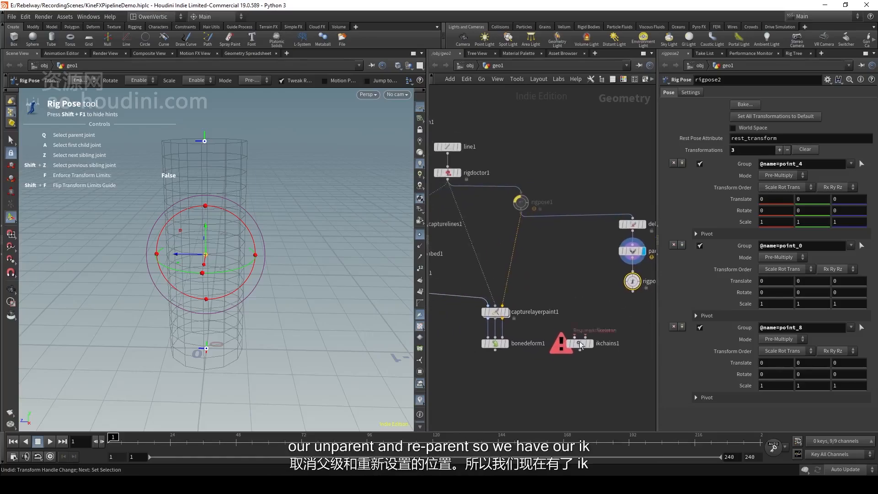
{"action": "left_click_drag", "start_coordinate": [583, 344], "coordinate": [596, 297]}
{"action": "middle_click_drag", "start_coordinate": [611, 310], "coordinate": [569, 332]}
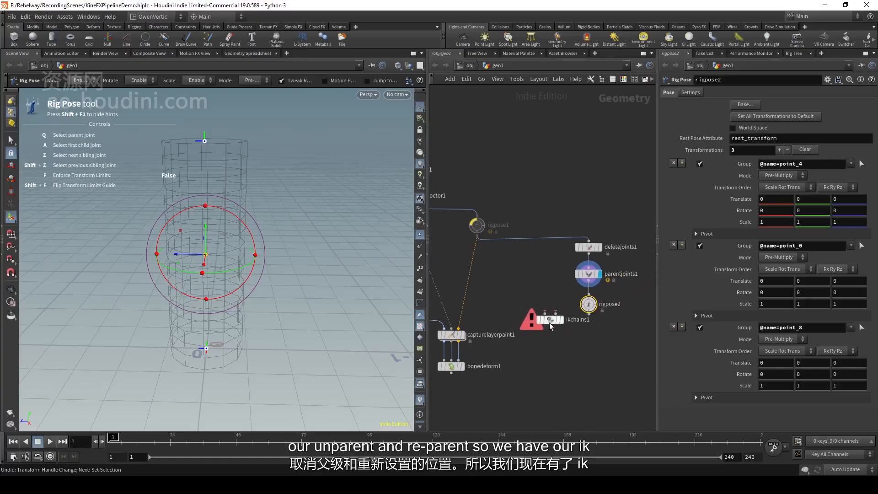
{"action": "left_click_drag", "start_coordinate": [549, 322], "coordinate": [545, 356]}
{"action": "middle_click_drag", "start_coordinate": [557, 340], "coordinate": [538, 307]}
Step: Offset the middle joint point_4 about 0.28 in Z in rigpose2 and rename the node rigpose_offsetTwist
{"action": "left_click_drag", "start_coordinate": [288, 279], "coordinate": [315, 301], "text": "alt"}
{"action": "left_click_drag", "start_coordinate": [218, 280], "coordinate": [168, 279]}
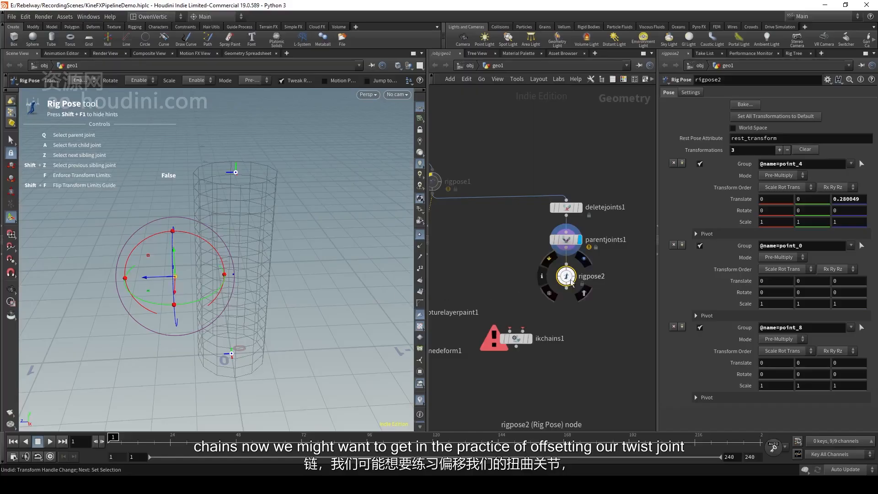
{"action": "double_click", "coordinate": [594, 276]}
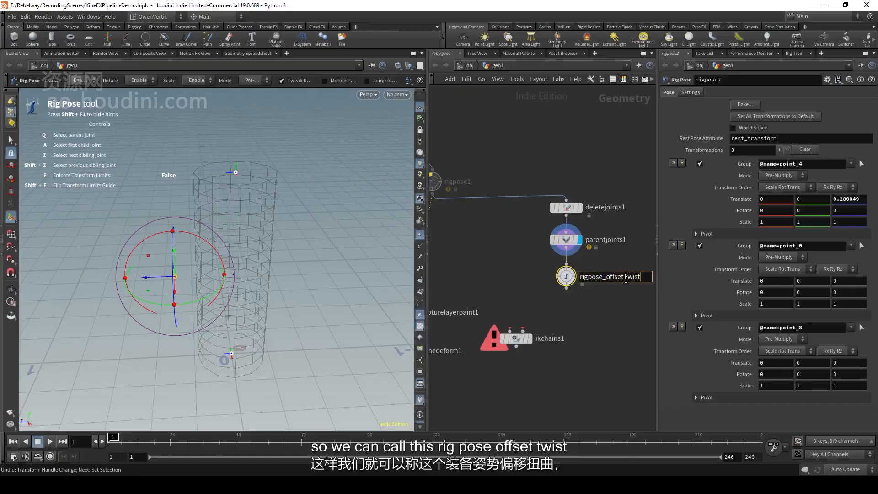
{"action": "key", "text": "Return"}
Step: Display line1 and compare the offset middle joint with the straight line of joints from several angles
{"action": "left_click_drag", "start_coordinate": [271, 241], "coordinate": [218, 175], "text": "alt"}
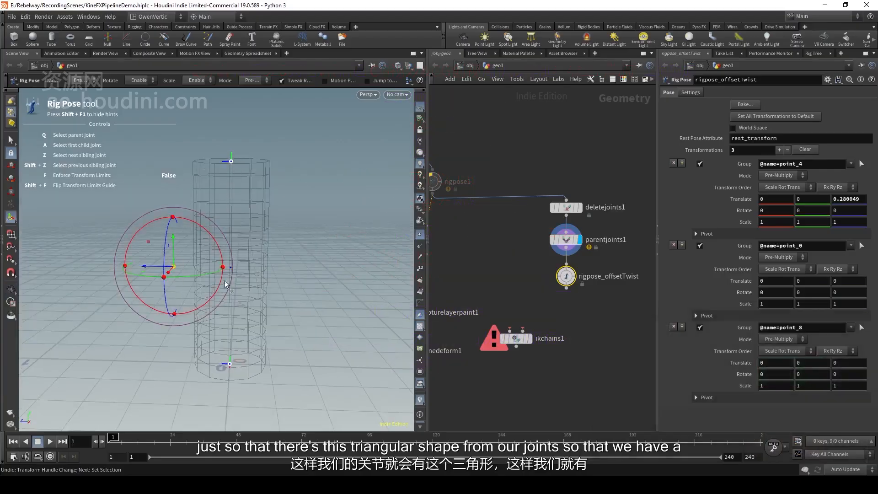
{"action": "left_click_drag", "start_coordinate": [229, 201], "coordinate": [247, 268], "text": "alt"}
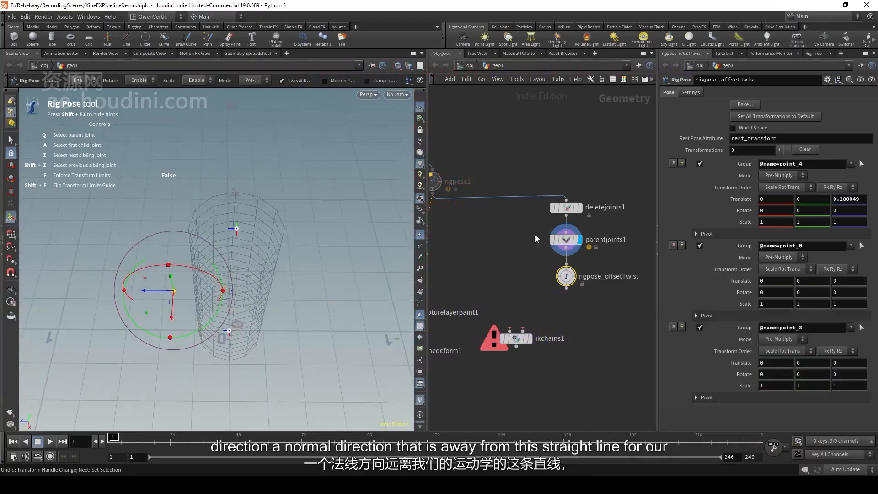
{"action": "middle_click_drag", "start_coordinate": [490, 241], "coordinate": [601, 273]}
{"action": "scroll", "coordinate": [602, 272], "scroll_direction": "down", "scroll_amount": 1}
{"action": "left_click", "coordinate": [496, 165]}
{"action": "left_click_drag", "start_coordinate": [246, 312], "coordinate": [242, 227], "text": "alt"}
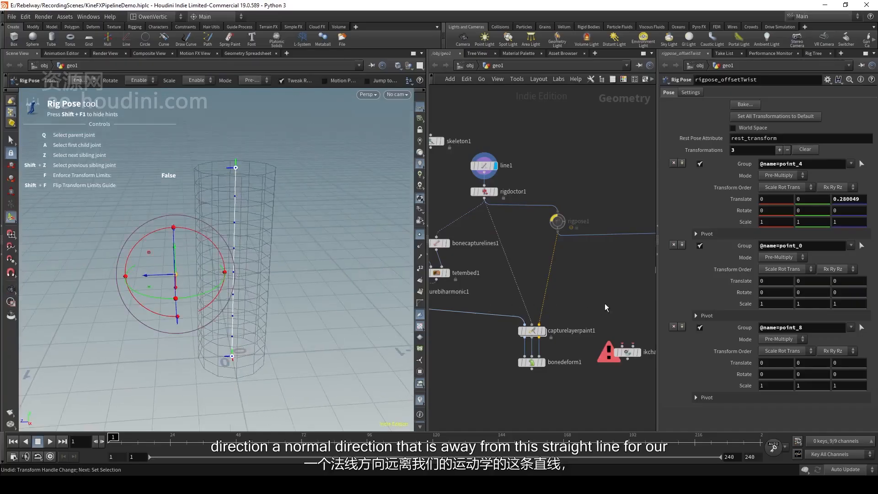
{"action": "middle_click_drag", "start_coordinate": [604, 303], "coordinate": [538, 303]}
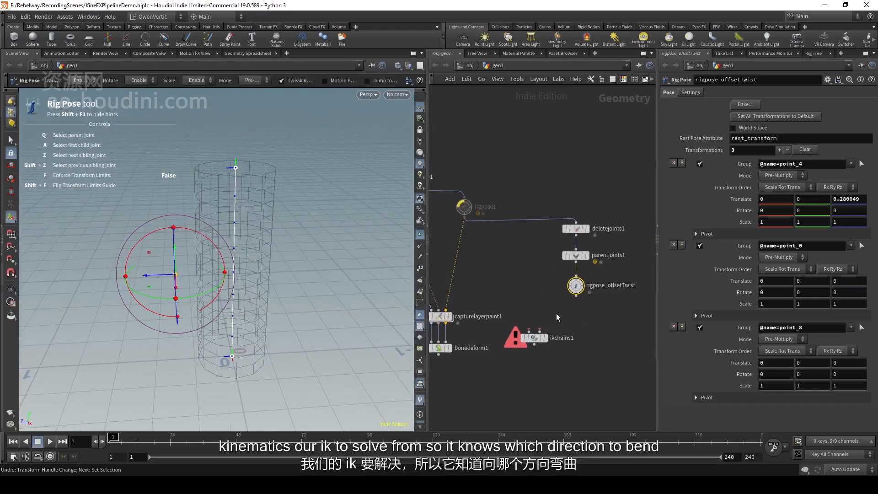
{"action": "left_click_drag", "start_coordinate": [238, 261], "coordinate": [217, 217], "text": "alt"}
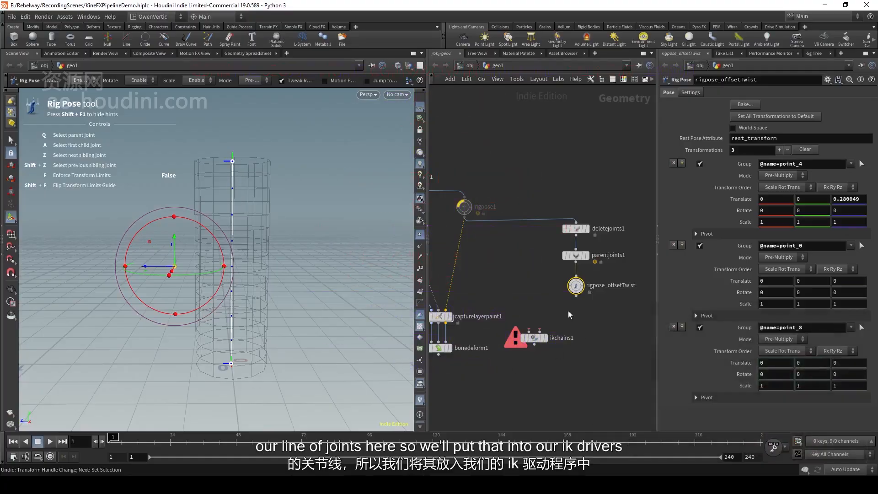
Step: Connect rigpose_offsetTwist to the IK Drivers input of ikchains1 and tidy the ikchains1 node's position
{"action": "middle_click_drag", "start_coordinate": [567, 311], "coordinate": [583, 303]}
{"action": "left_click", "coordinate": [589, 290]}
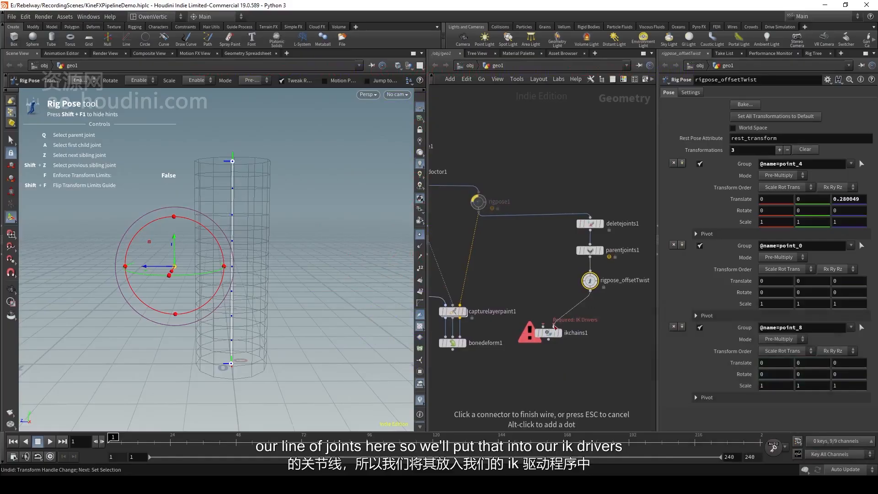
{"action": "left_click", "coordinate": [556, 325]}
{"action": "middle_click_drag", "start_coordinate": [533, 290], "coordinate": [546, 288]}
{"action": "left_click_drag", "start_coordinate": [562, 331], "coordinate": [558, 312]}
Step: Re-enable the bypassed rigpose1 node and select it for posing
{"action": "middle_click_drag", "start_coordinate": [536, 292], "coordinate": [594, 316]}
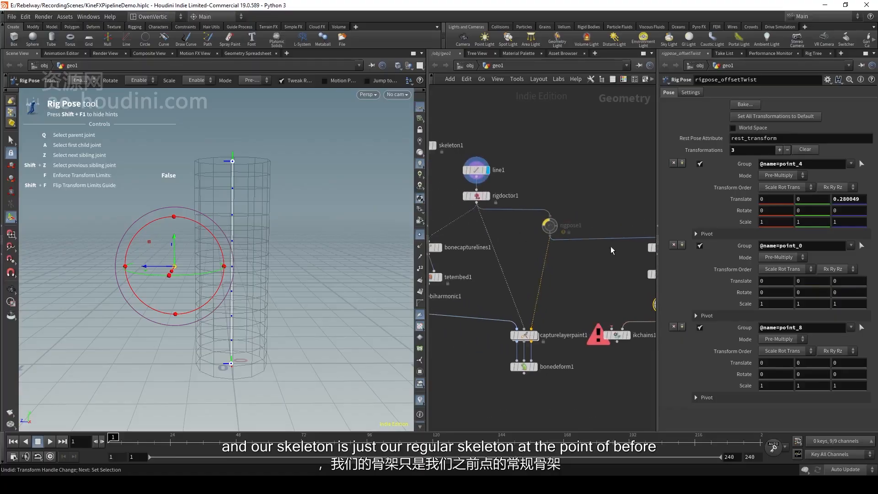
{"action": "middle_click_drag", "start_coordinate": [610, 246], "coordinate": [549, 244]}
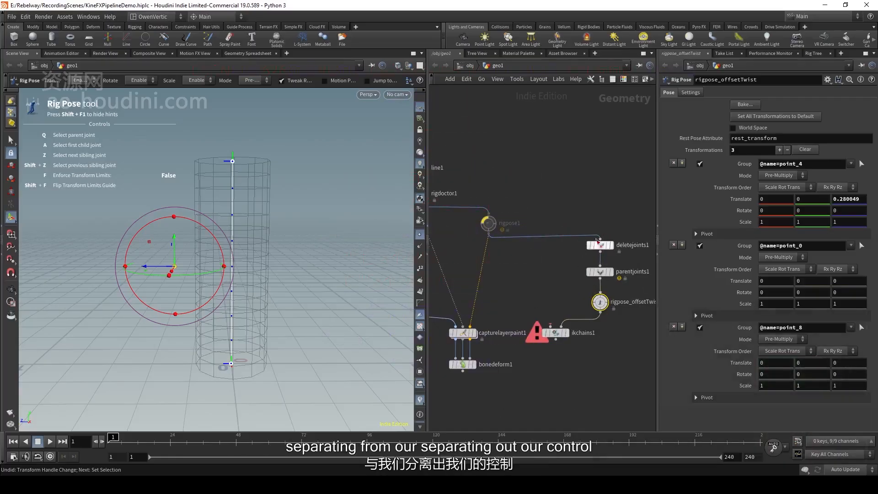
{"action": "middle_click_drag", "start_coordinate": [613, 295], "coordinate": [596, 306]}
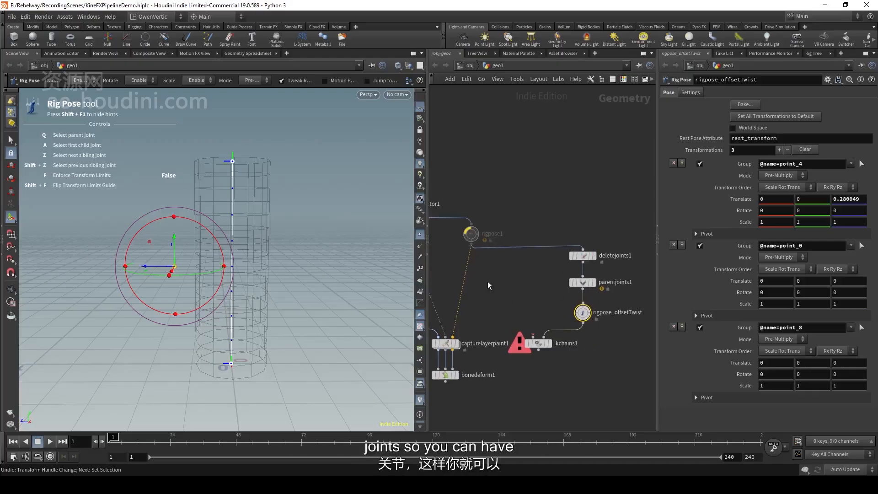
{"action": "middle_click_drag", "start_coordinate": [494, 278], "coordinate": [550, 282]}
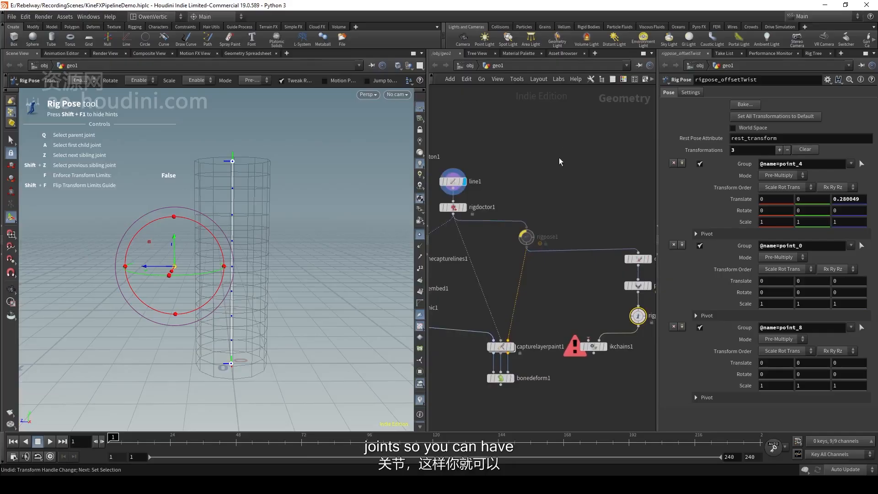
{"action": "mouse_move", "coordinate": [526, 235]}
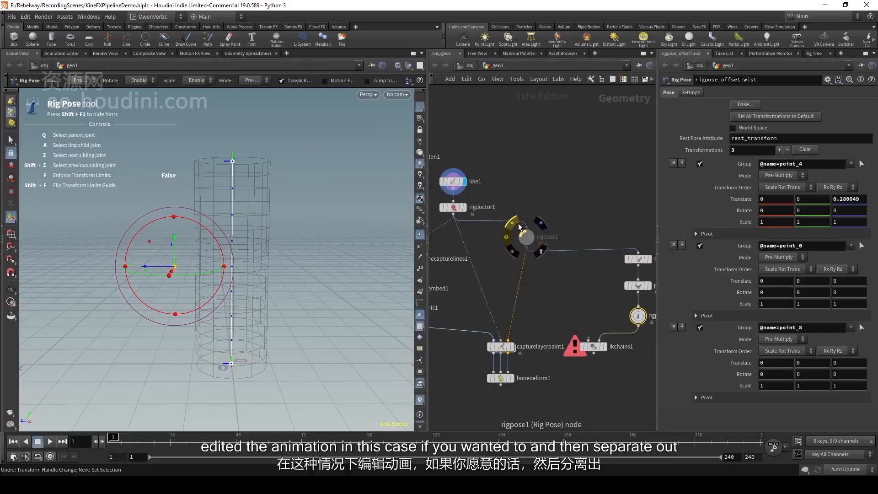
{"action": "left_click", "coordinate": [526, 236]}
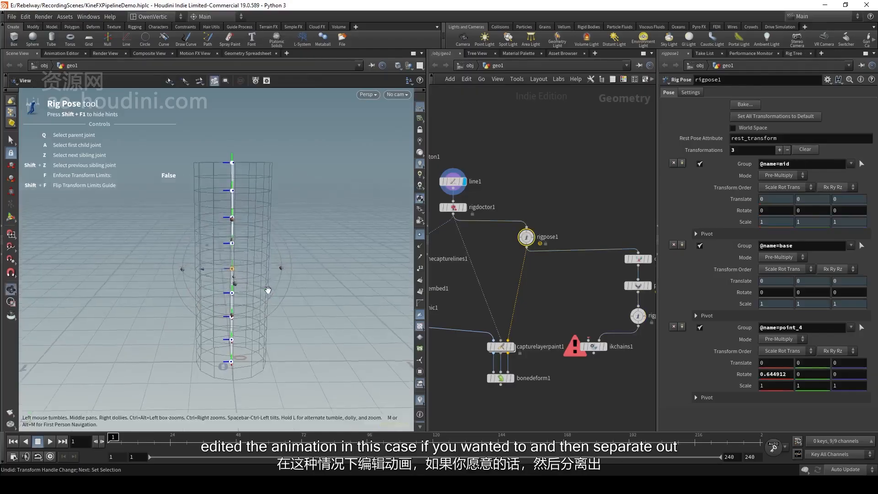
Step: Try rotating point_4 to about 37.9 degrees in X in rigpose1 and undo the rotation
{"action": "left_click_drag", "start_coordinate": [268, 231], "coordinate": [287, 305]}
{"action": "middle_click_drag", "start_coordinate": [548, 312], "coordinate": [514, 307]}
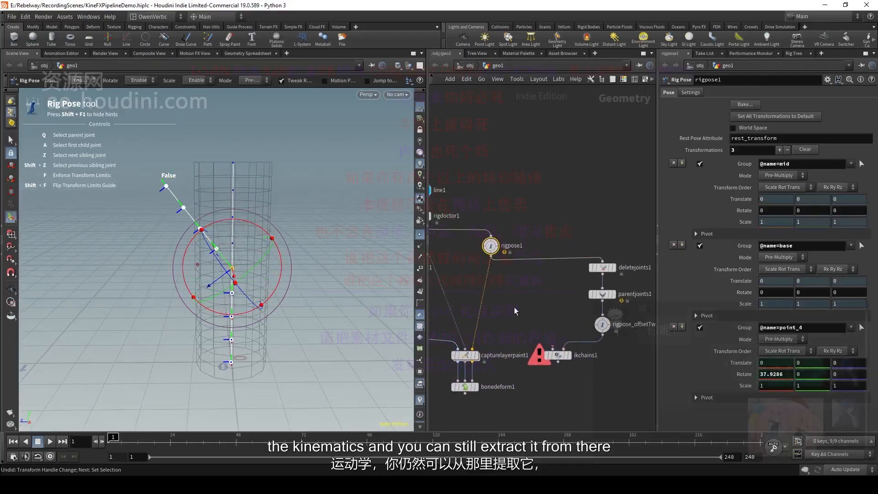
{"action": "key", "text": "ctrl+z"}
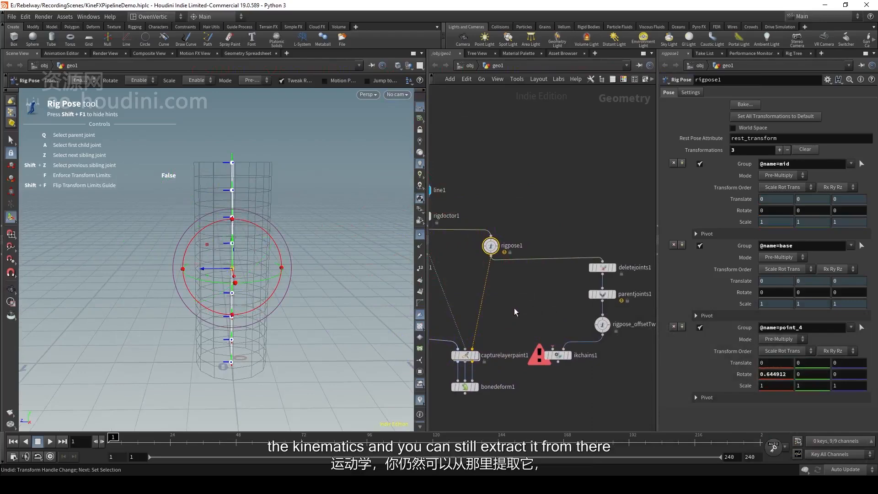
Step: Connect the output of rigpose1 to the Skeleton input of ikchains1
{"action": "left_click", "coordinate": [491, 257]}
{"action": "left_click", "coordinate": [553, 349]}
{"action": "middle_click_drag", "start_coordinate": [496, 263], "coordinate": [536, 294]}
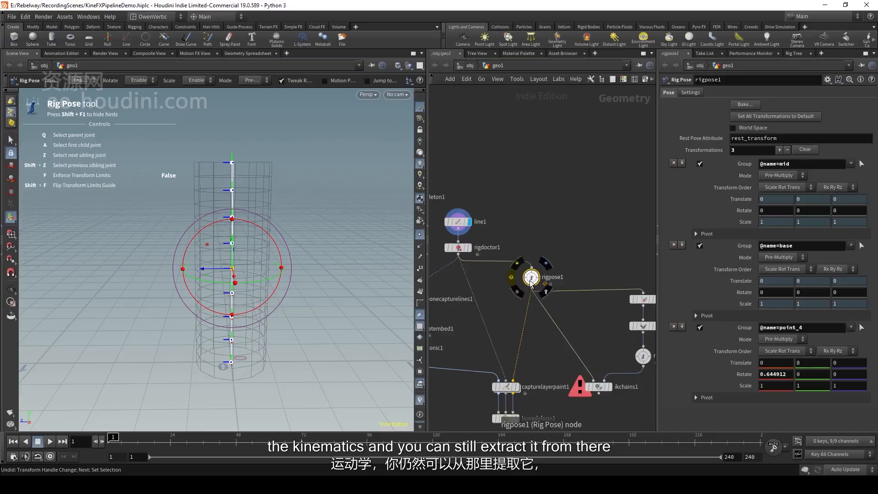
Step: Move the base joint point_0 in rigpose1 by about -0.065, 0.227, 0.648, taking the whole chain along, and bypass rigpose1
{"action": "left_click", "coordinate": [232, 363]}
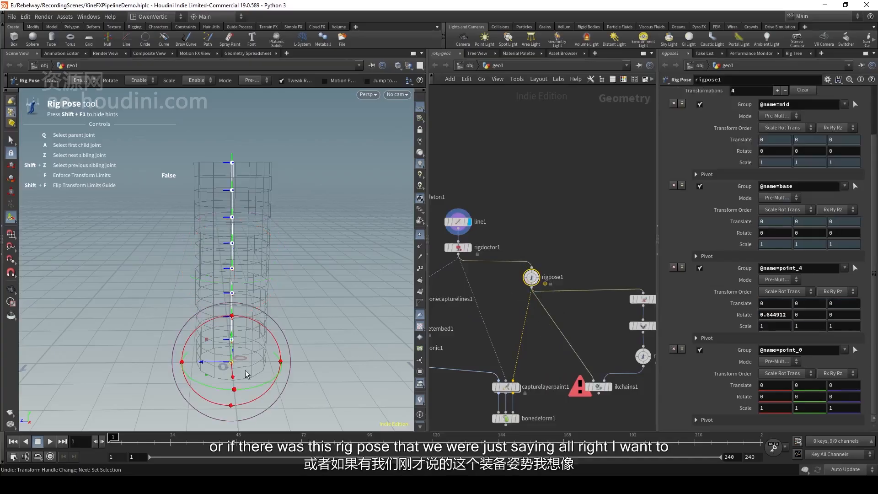
{"action": "left_click_drag", "start_coordinate": [232, 364], "coordinate": [109, 322]}
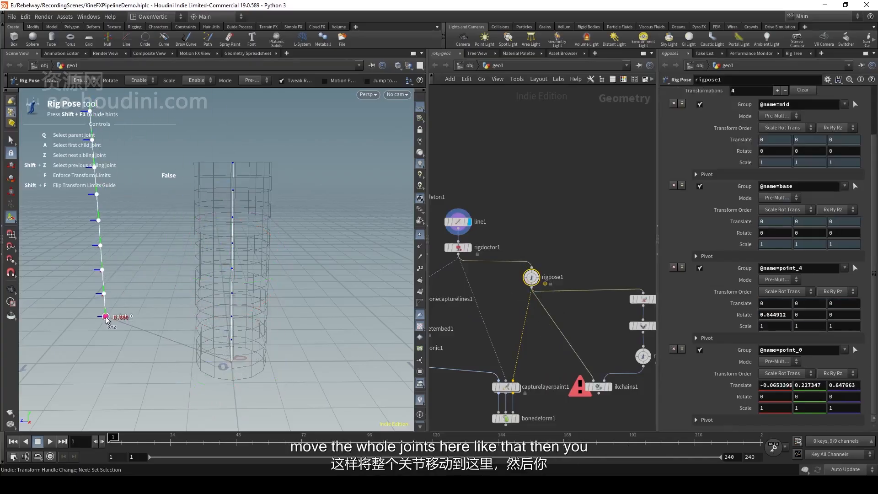
{"action": "mouse_move", "coordinate": [199, 313]}
{"action": "middle_mouse_down", "text": "alt"}
{"action": "mouse_move", "coordinate": [284, 341]}
{"action": "mouse_move", "coordinate": [184, 305]}
{"action": "middle_mouse_up", "text": "alt"}
{"action": "middle_click_drag", "start_coordinate": [653, 258], "coordinate": [558, 227]}
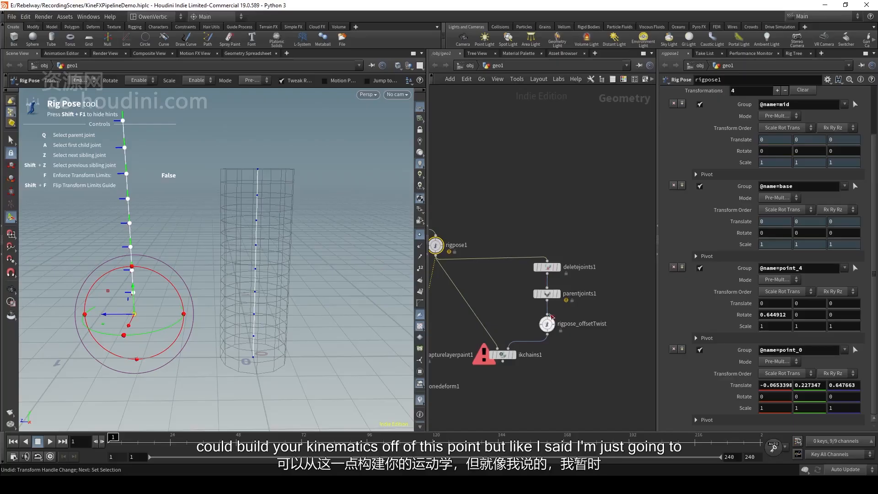
{"action": "middle_click_drag", "start_coordinate": [486, 298], "coordinate": [558, 327]}
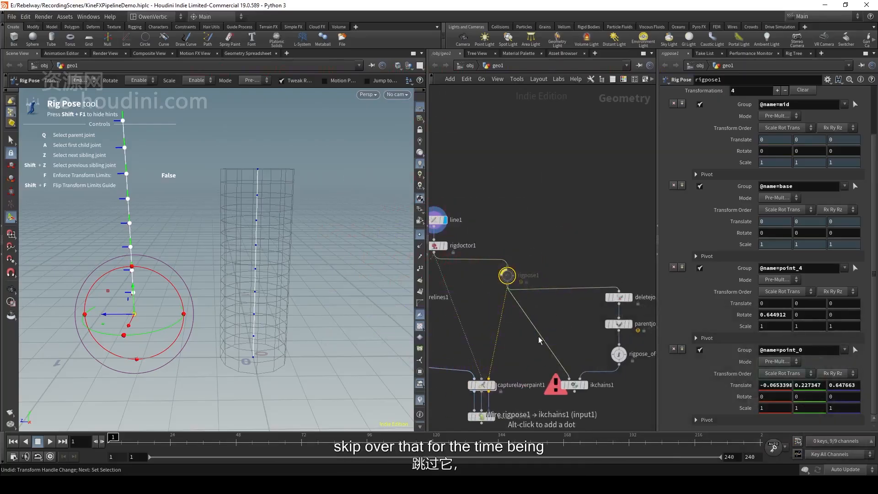
Step: Remove the point_0 and point_8 transformations from rigpose_offsetTwist, keeping only the point_4 offset
{"action": "left_click", "coordinate": [574, 385]}
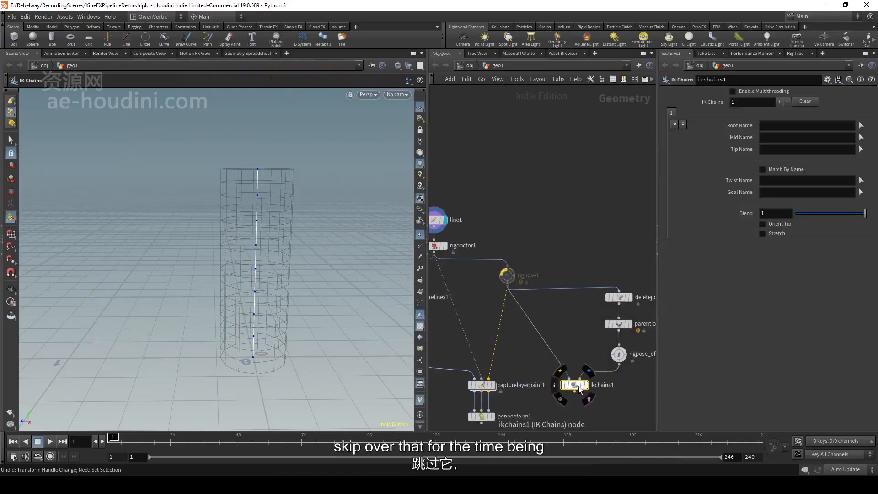
{"action": "middle_click_drag", "start_coordinate": [578, 386], "coordinate": [547, 353]}
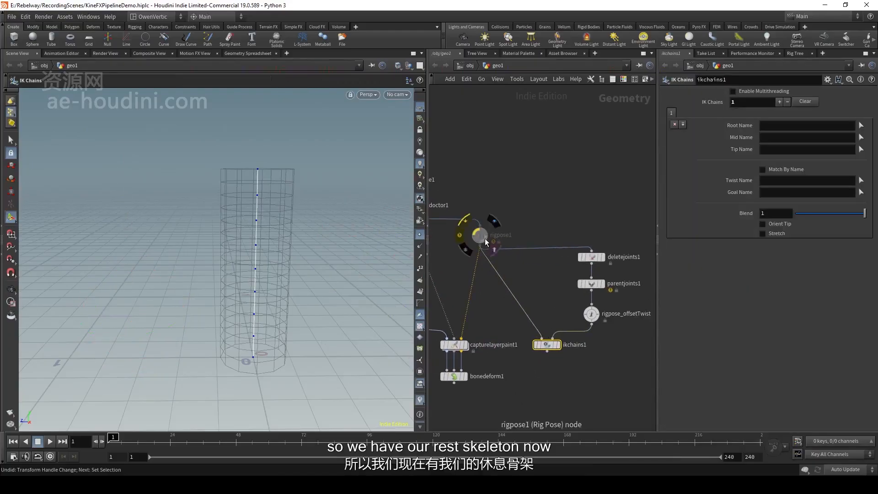
{"action": "mouse_move", "coordinate": [533, 293]}
{"action": "middle_mouse_down"}
{"action": "mouse_move", "coordinate": [580, 315]}
{"action": "mouse_move", "coordinate": [528, 300]}
{"action": "middle_mouse_up"}
{"action": "mouse_move", "coordinate": [446, 232]}
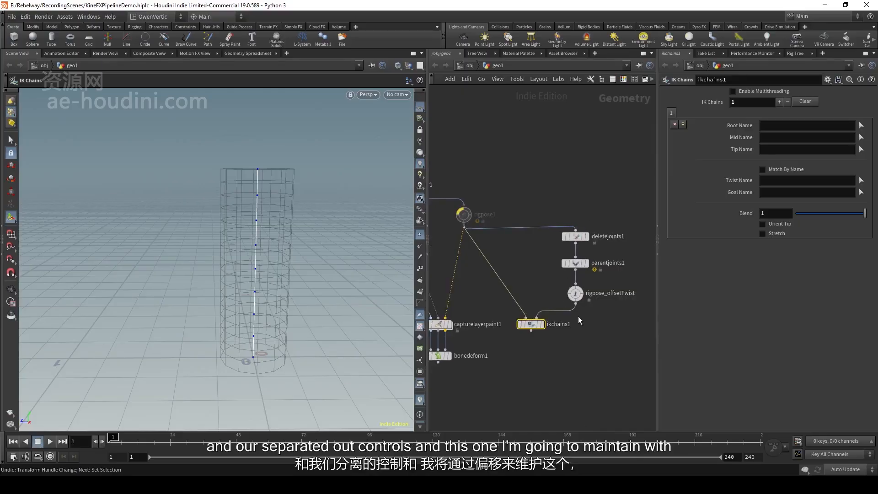
{"action": "left_click", "coordinate": [575, 294]}
{"action": "middle_click_drag", "start_coordinate": [603, 297], "coordinate": [599, 275]}
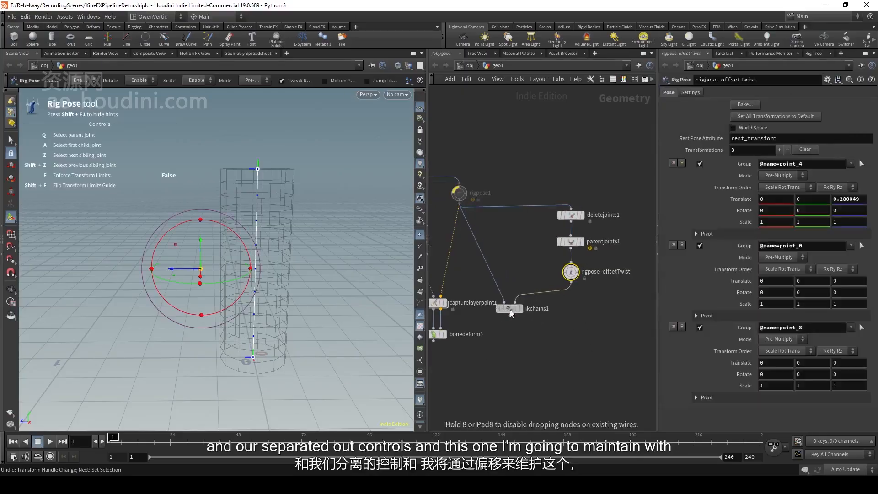
{"action": "left_click", "coordinate": [673, 246]}
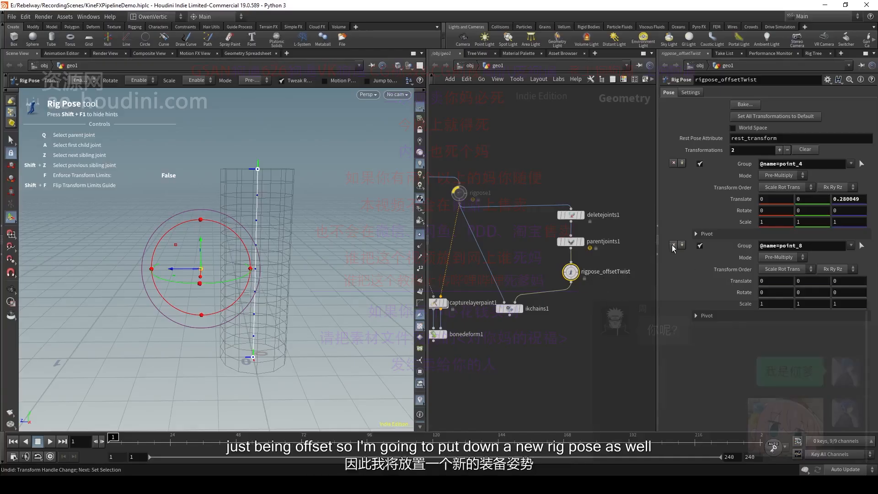
{"action": "left_click", "coordinate": [673, 246]}
Step: Insert a Rig Pose node between rigpose_offsetTwist and ikchains1, align it below rigpose_offsetTwist and name it rigpose_IKAnimate
{"action": "key", "text": "Tab"}
{"action": "type", "text": "rig pose"}
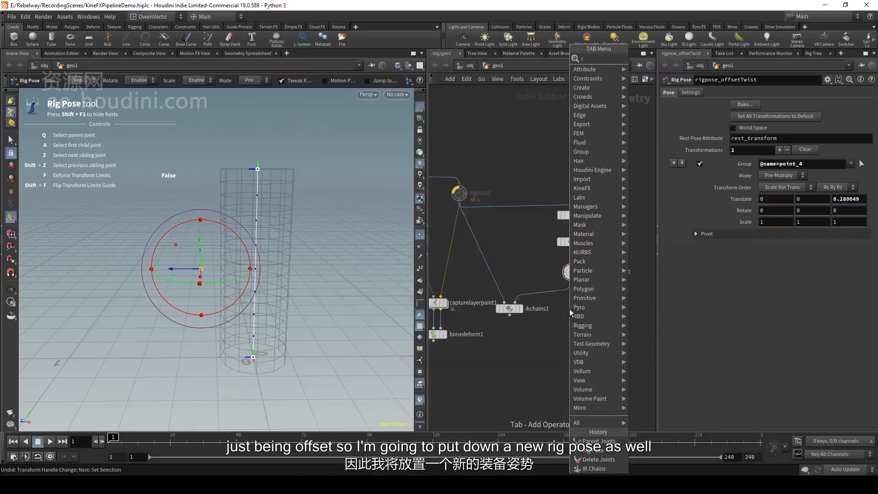
{"action": "key", "text": "Return"}
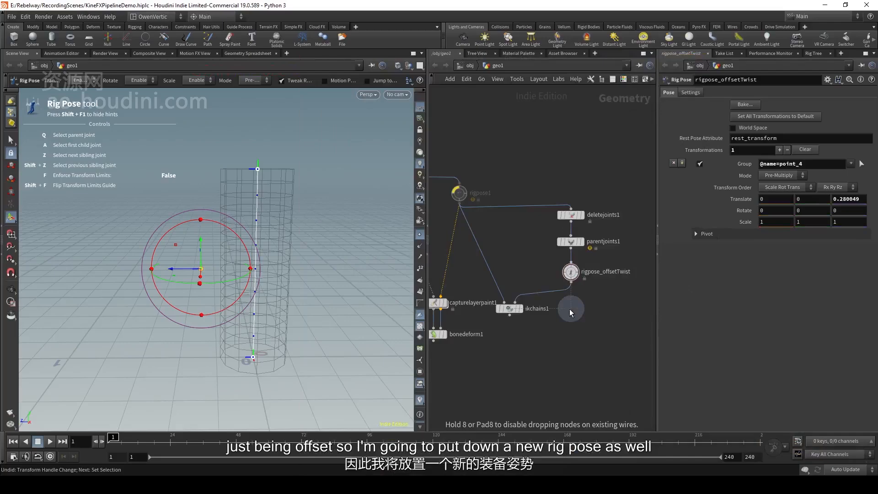
{"action": "left_click", "coordinate": [547, 296]}
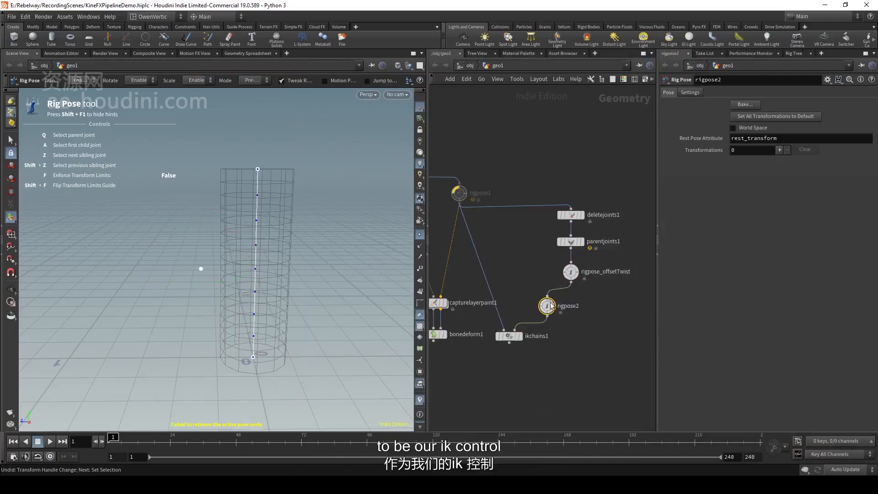
{"action": "left_click_drag", "start_coordinate": [549, 302], "coordinate": [572, 303]}
{"action": "left_click", "coordinate": [596, 304]}
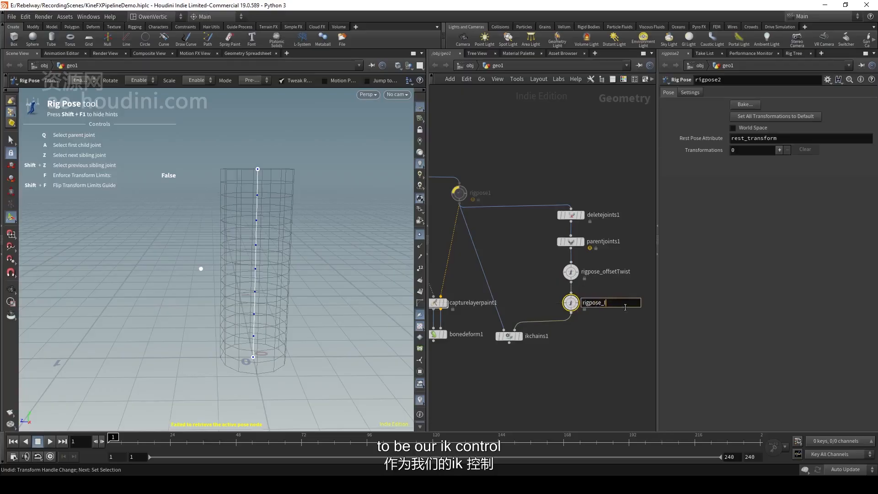
{"action": "type", "text": "rigpose_IKAnimate"}
{"action": "key", "text": "Return"}
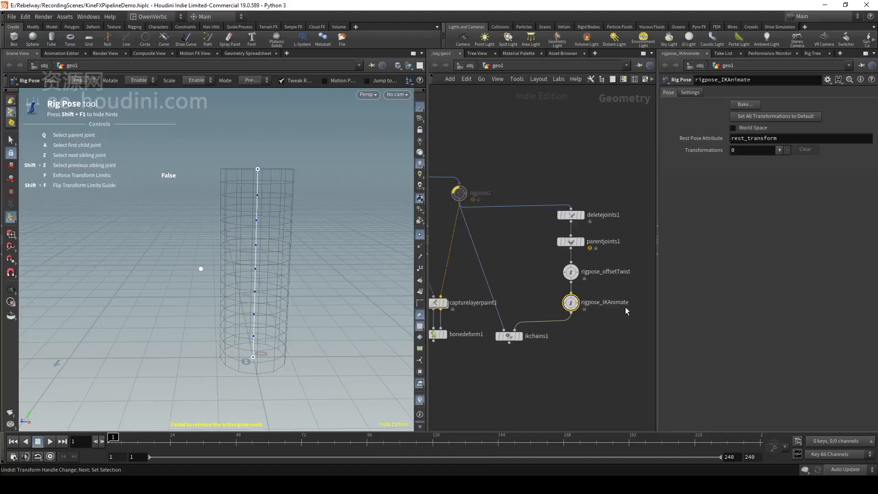
Step: Insert a Null node on the wire between rigpose_IKAnimate and ikchains1 and align it below rigpose_IKAnimate
{"action": "middle_click_drag", "start_coordinate": [558, 342], "coordinate": [554, 321]}
{"action": "scroll", "coordinate": [561, 320], "scroll_direction": "up", "scroll_amount": 2}
{"action": "key", "text": "Tab"}
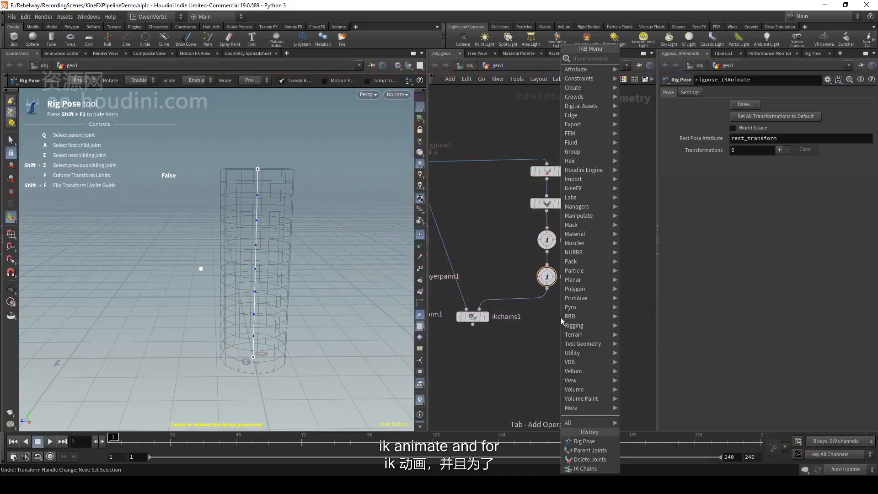
{"action": "type", "text": "Nul"}
{"action": "key", "text": "Return"}
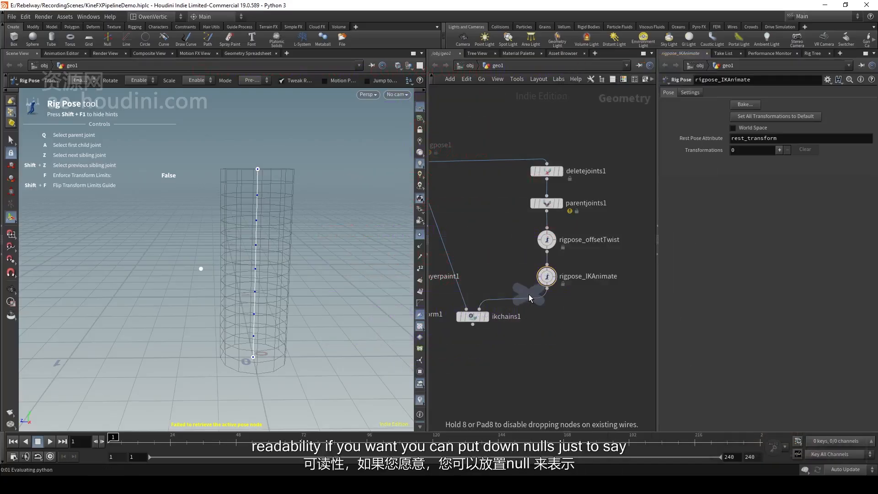
{"action": "left_click", "coordinate": [528, 294]}
{"action": "left_click_drag", "start_coordinate": [522, 295], "coordinate": [540, 318]}
Step: Rename the new null node to IK_CONTROL_OUT
{"action": "double_click", "coordinate": [572, 318]}
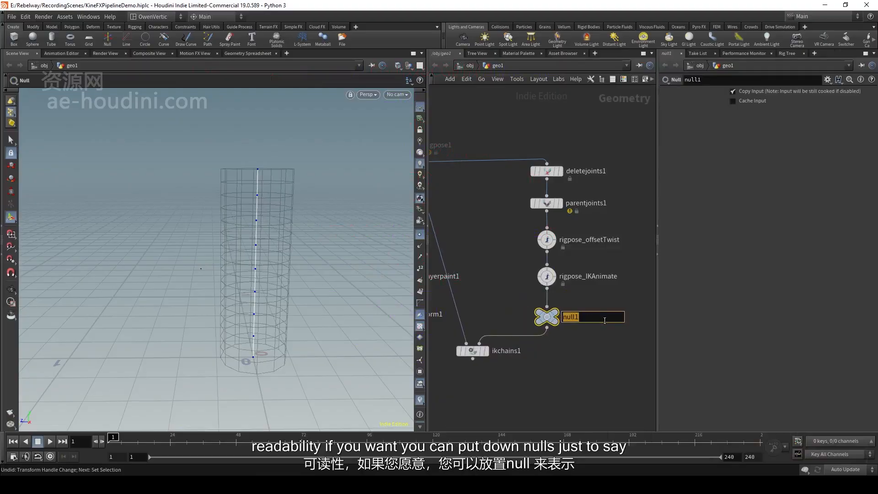
{"action": "key", "text": "BackSpace"}
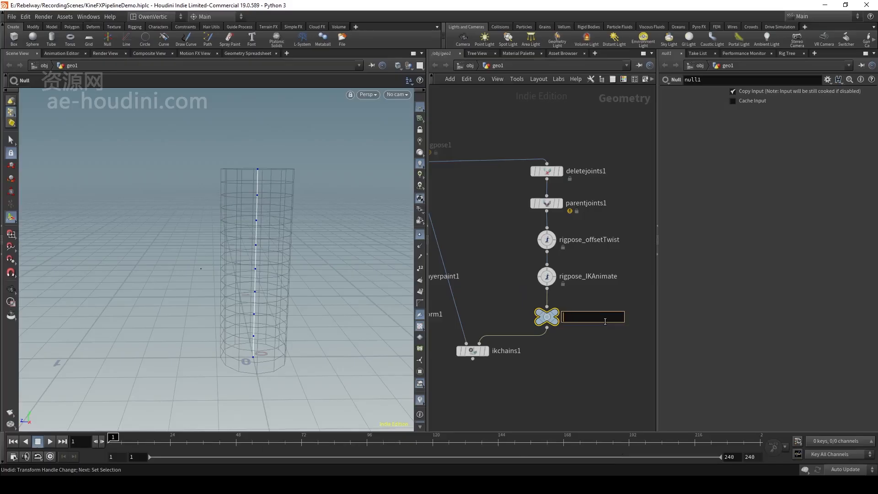
{"action": "type", "text": "IK_CONTROL_O"}
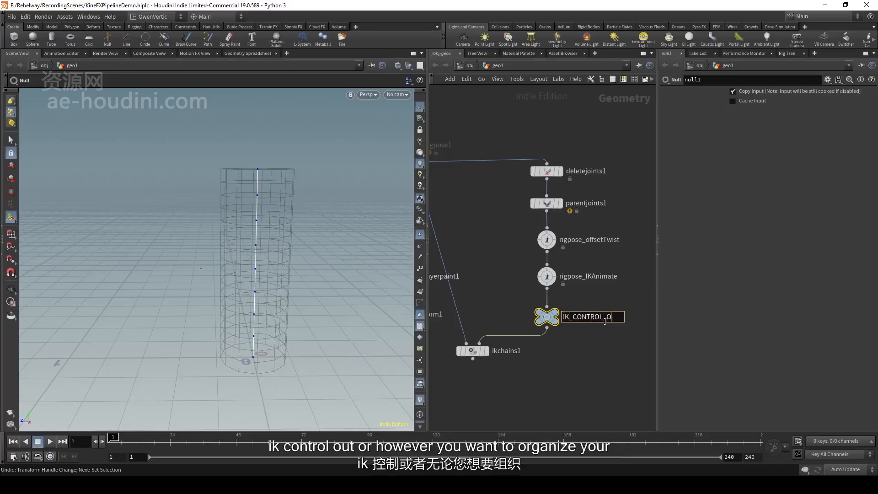
{"action": "type", "text": "UT"}
{"action": "key", "text": "Return"}
Step: Move capturelayerpaint1 and bonedeform1 together further down the network, below the level of ikchains1
{"action": "middle_click_drag", "start_coordinate": [515, 275], "coordinate": [563, 282]}
{"action": "scroll", "coordinate": [530, 252], "scroll_direction": "up", "scroll_amount": 2}
{"action": "middle_click_drag", "start_coordinate": [529, 252], "coordinate": [567, 252]}
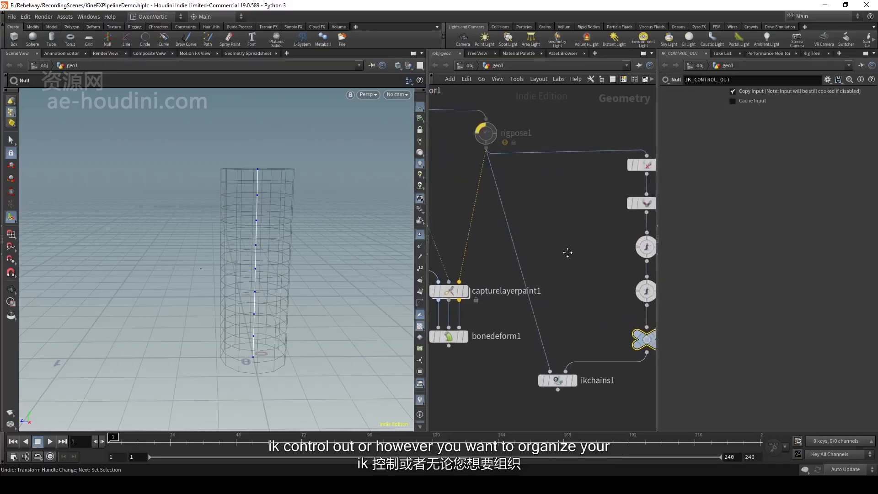
{"action": "scroll", "coordinate": [565, 238], "scroll_direction": "down", "scroll_amount": 4}
{"action": "left_click_drag", "start_coordinate": [487, 257], "coordinate": [531, 330]}
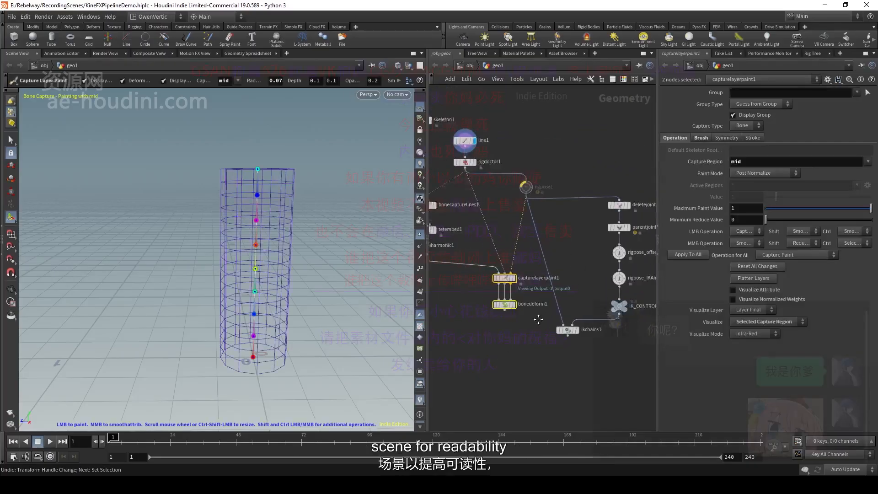
{"action": "scroll", "coordinate": [538, 319], "scroll_direction": "down", "scroll_amount": 2}
{"action": "left_click_drag", "start_coordinate": [499, 284], "coordinate": [493, 340]}
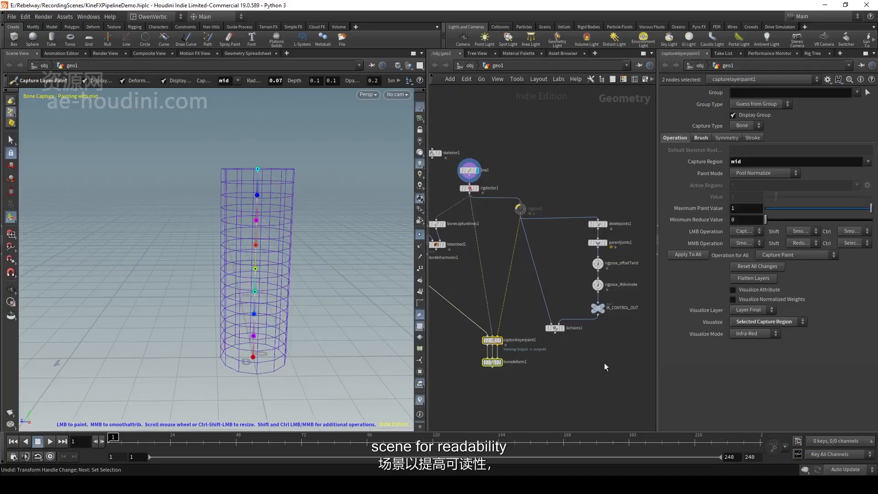
Step: Set the Root Name of ikchains1 to point_0 by picking the base joint of the skeleton line
{"action": "scroll", "coordinate": [579, 308], "scroll_direction": "up", "scroll_amount": 3}
{"action": "left_click", "coordinate": [559, 288]}
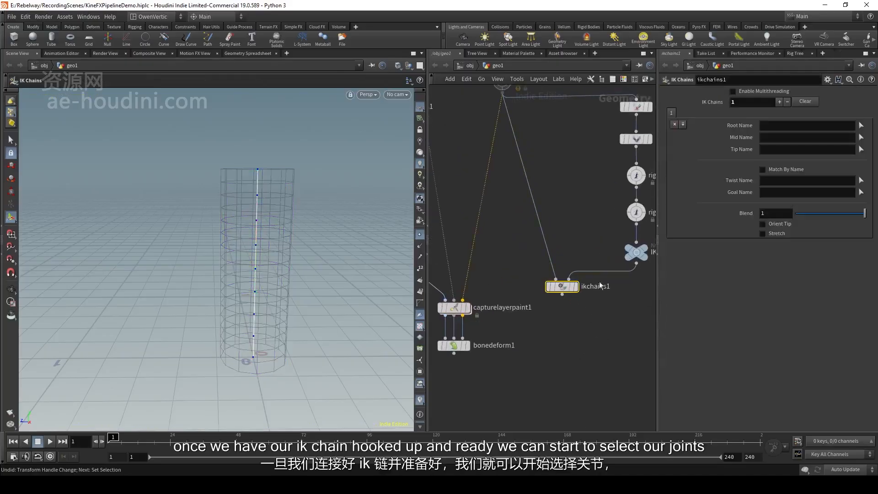
{"action": "scroll", "coordinate": [542, 272], "scroll_direction": "down", "scroll_amount": 2}
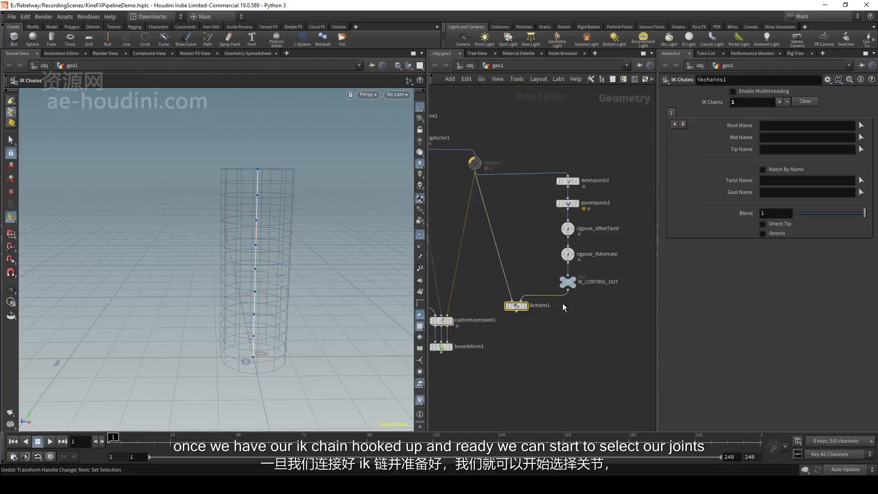
{"action": "left_click", "coordinate": [860, 129]}
{"action": "left_click_drag", "start_coordinate": [289, 301], "coordinate": [276, 240], "text": "alt"}
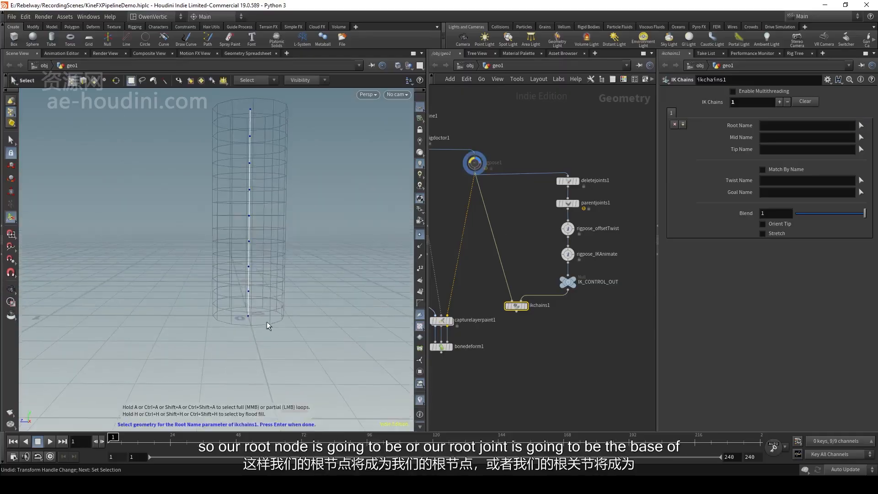
{"action": "left_click", "coordinate": [248, 315]}
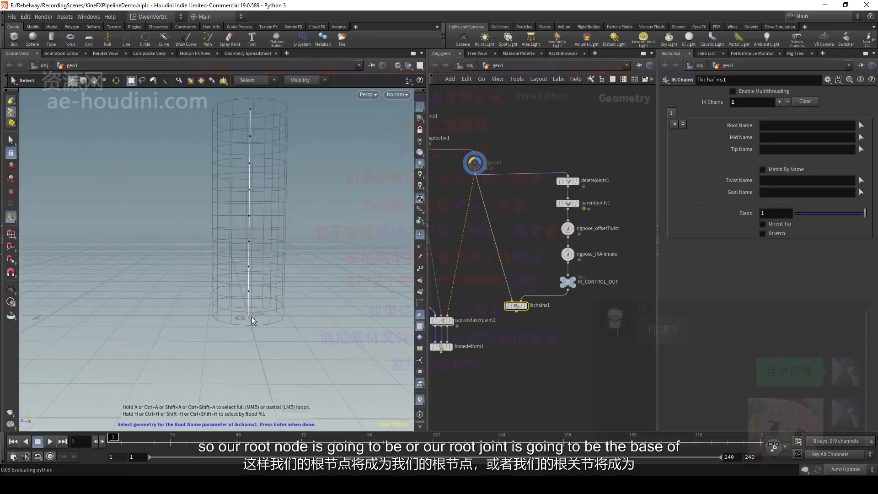
{"action": "key", "text": "Return"}
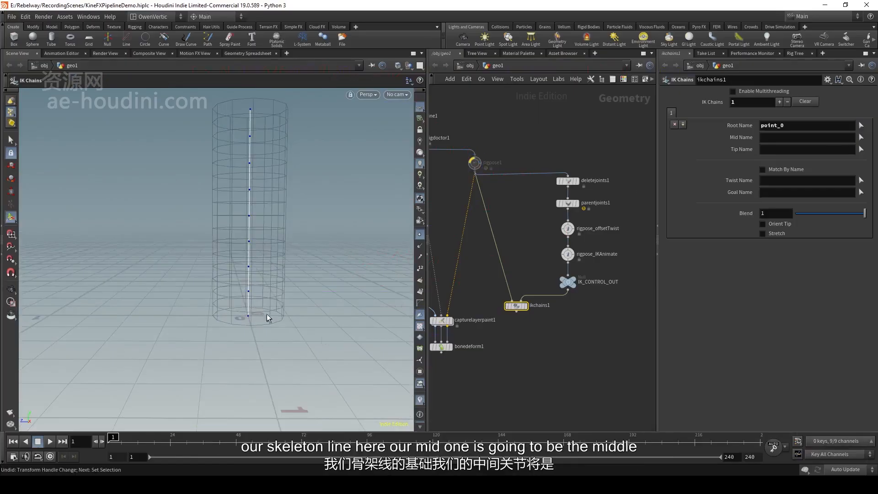
Step: Pick the middle joint point_4 as Mid Name and the topmost joint point_8 as Tip Name of ikchains1
{"action": "left_click", "coordinate": [858, 140]}
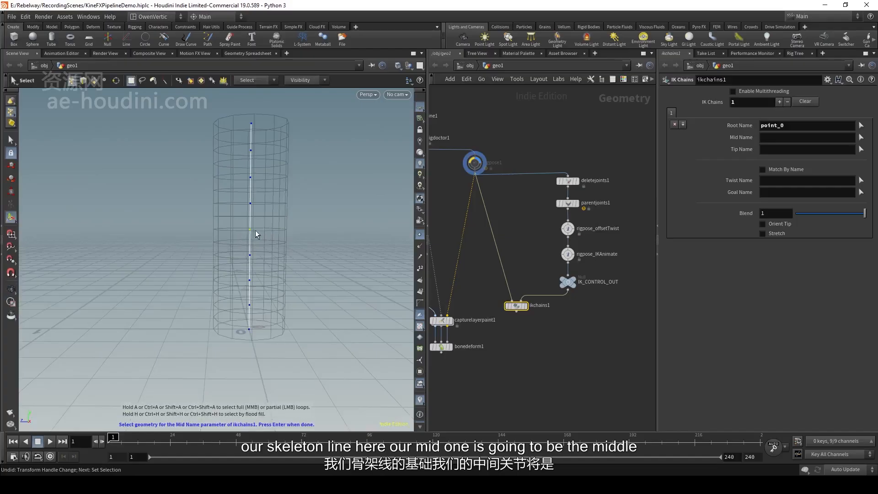
{"action": "left_click", "coordinate": [249, 229]}
{"action": "key", "text": "Return"}
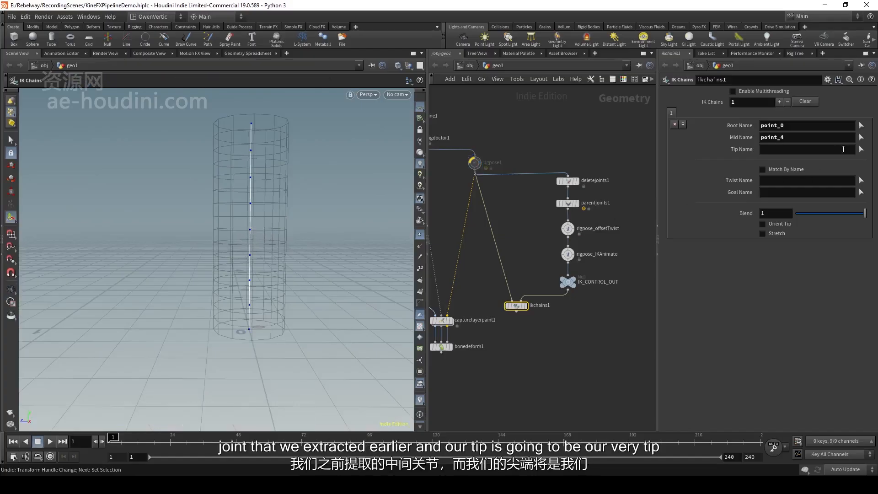
{"action": "left_click", "coordinate": [861, 149]}
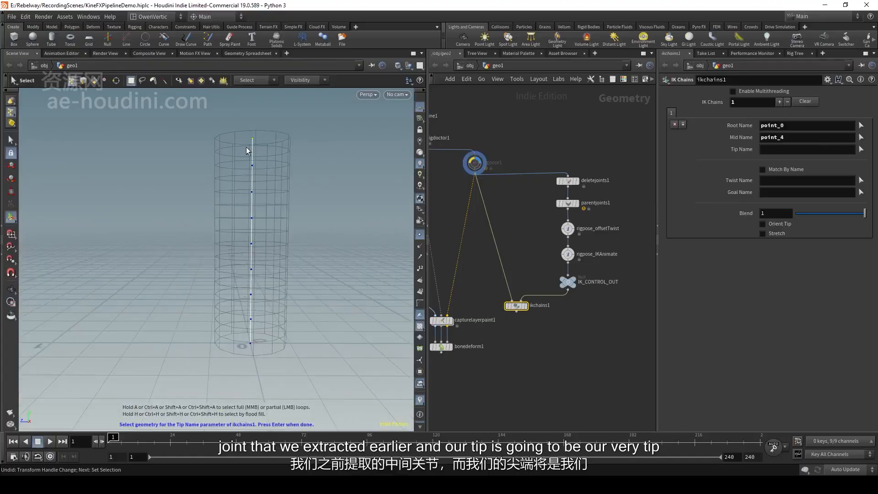
{"action": "left_click", "coordinate": [247, 150]}
{"action": "key", "text": "Return"}
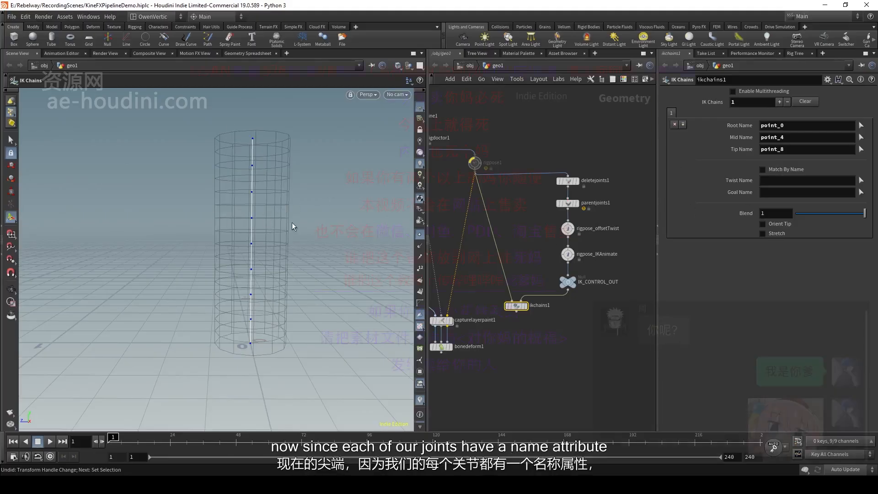
Step: Enable Match By Name for the twist and goal drivers in ikchains1
{"action": "mouse_move", "coordinate": [291, 223]}
{"action": "left_mouse_down", "text": "alt"}
{"action": "mouse_move", "coordinate": [248, 233]}
{"action": "mouse_move", "coordinate": [284, 238]}
{"action": "left_mouse_up", "text": "alt"}
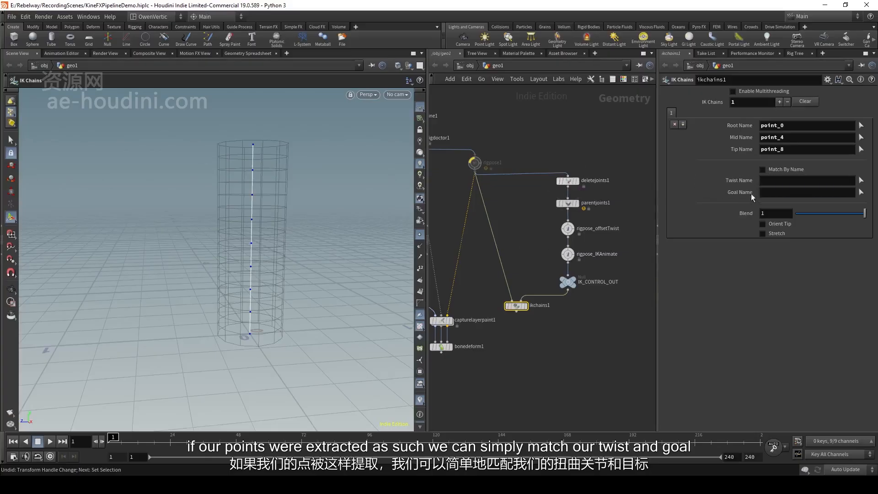
{"action": "left_click", "coordinate": [770, 170]}
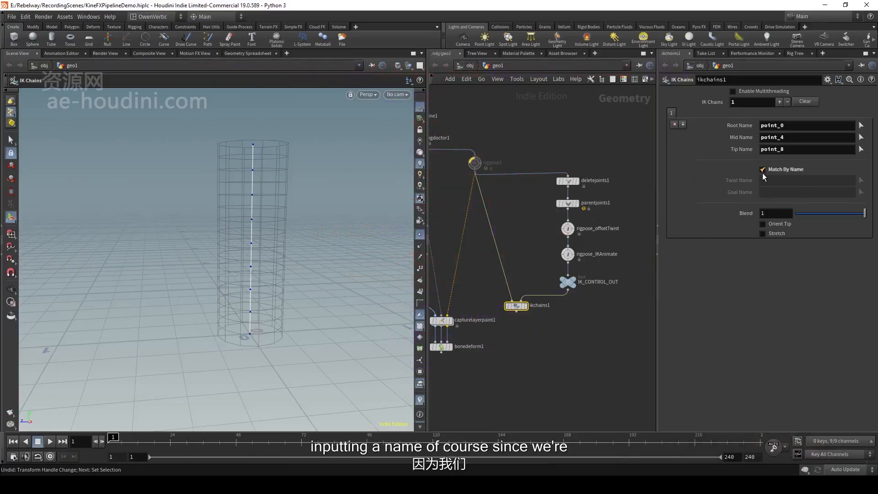
{"action": "middle_click_drag", "start_coordinate": [608, 302], "coordinate": [571, 315]}
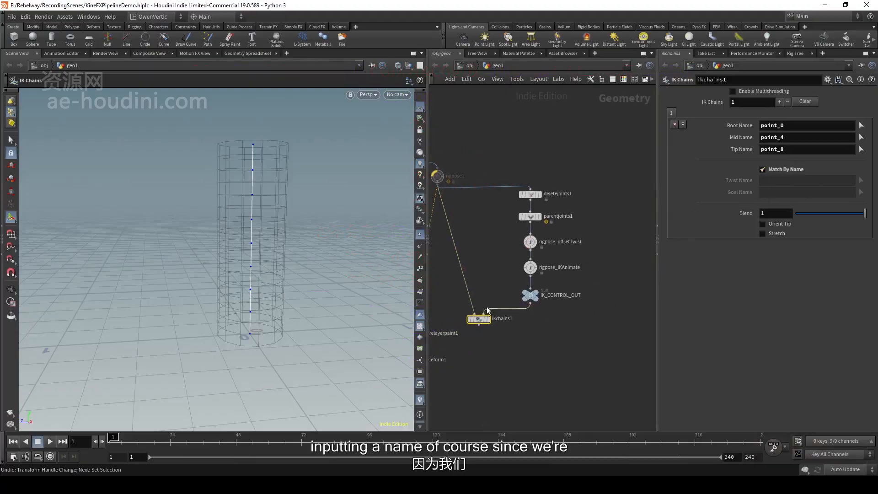
{"action": "left_click_drag", "start_coordinate": [255, 246], "coordinate": [251, 231], "text": "alt"}
{"action": "middle_click_drag", "start_coordinate": [251, 232], "coordinate": [241, 251], "text": "alt"}
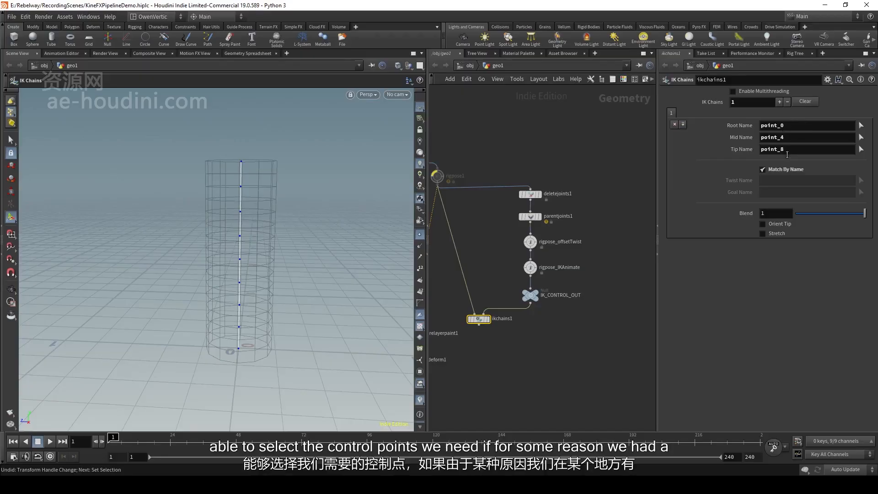
Step: Switch Match By Name off and back on in ikchains1 to view the Twist Name and Goal Name fields
{"action": "middle_click_drag", "start_coordinate": [500, 251], "coordinate": [511, 249]}
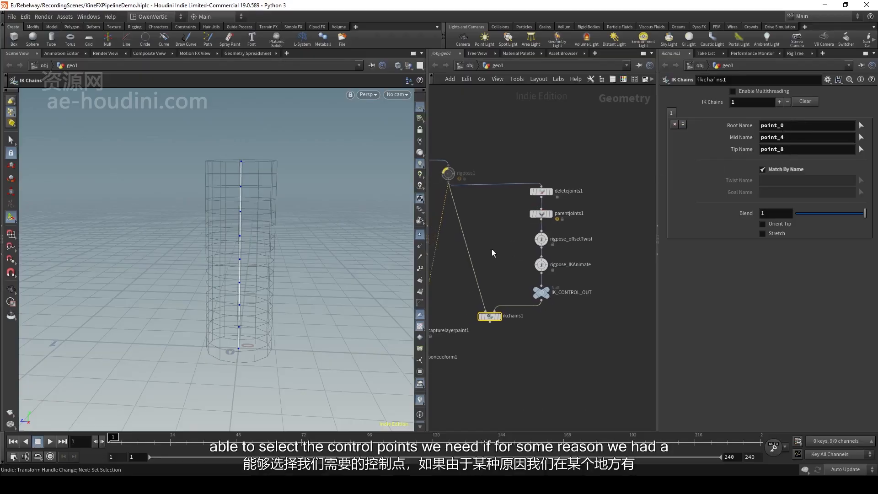
{"action": "left_click", "coordinate": [492, 249]}
{"action": "key", "text": "Escape"}
{"action": "left_click_drag", "start_coordinate": [244, 305], "coordinate": [234, 290]}
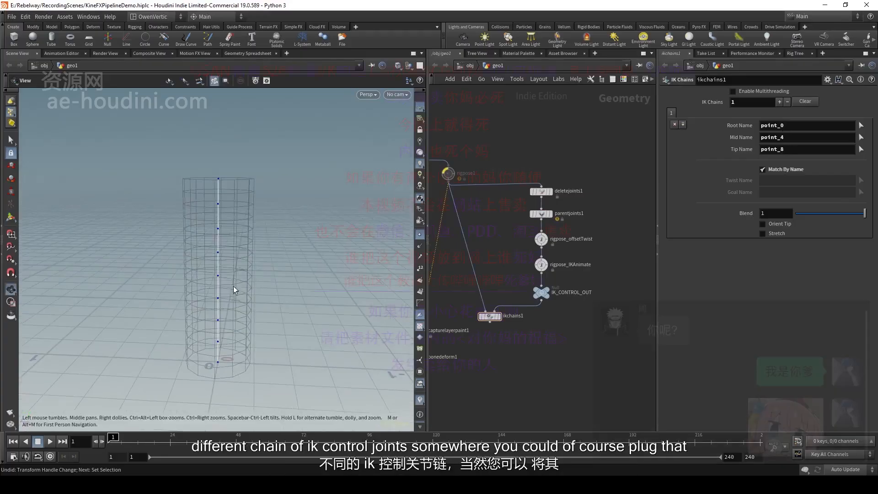
{"action": "key", "text": "Return"}
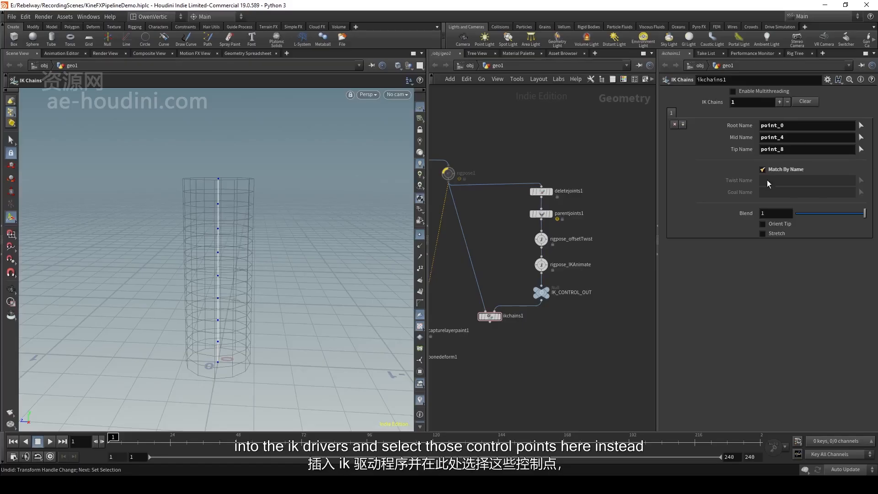
{"action": "left_click", "coordinate": [780, 170]}
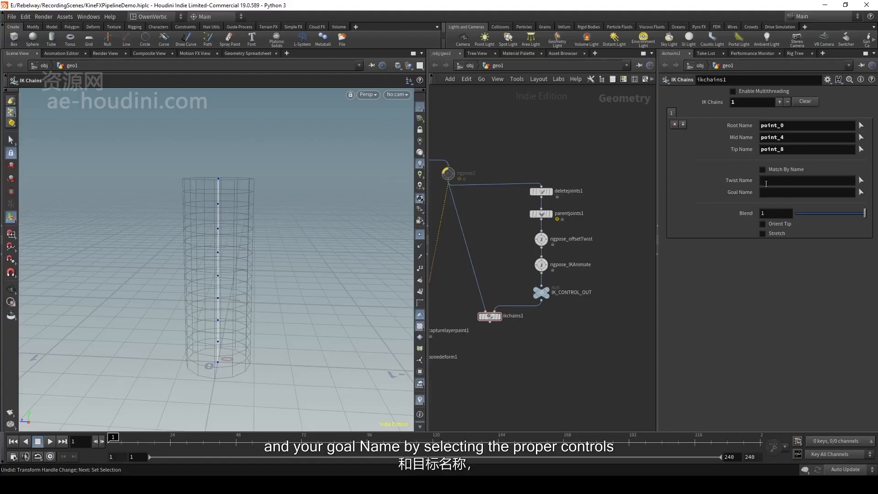
{"action": "left_click", "coordinate": [763, 170]}
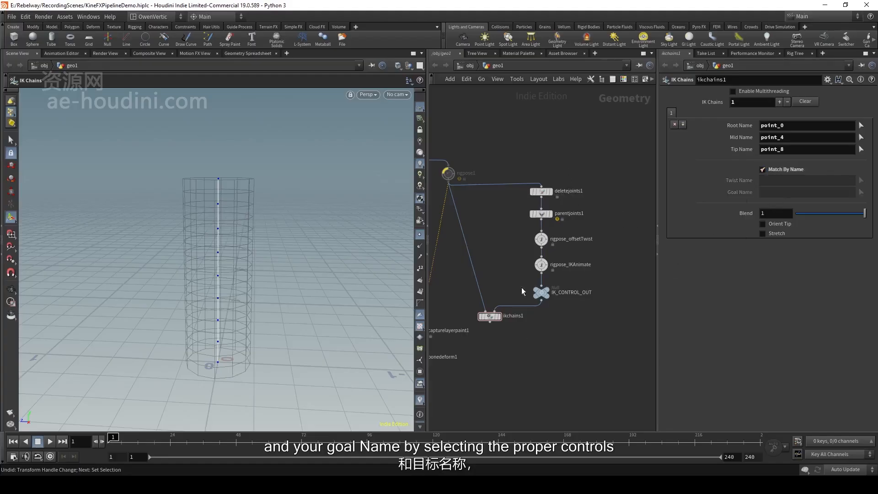
Step: Connect ikchains1 to the animated pose input of capturelayerpaint1, and select and display bonedeform1
{"action": "middle_click_drag", "start_coordinate": [502, 331], "coordinate": [566, 307]}
{"action": "left_click", "coordinate": [554, 292]}
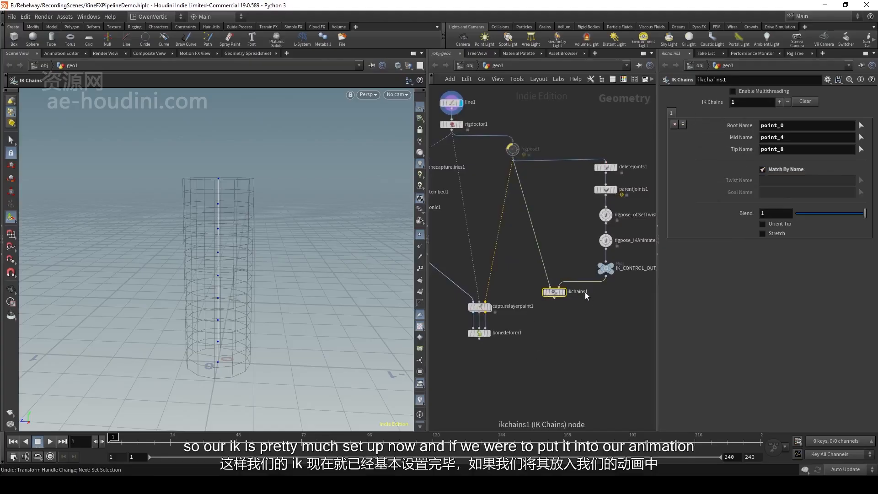
{"action": "middle_click_drag", "start_coordinate": [556, 302], "coordinate": [564, 293]}
{"action": "left_click", "coordinate": [562, 289]}
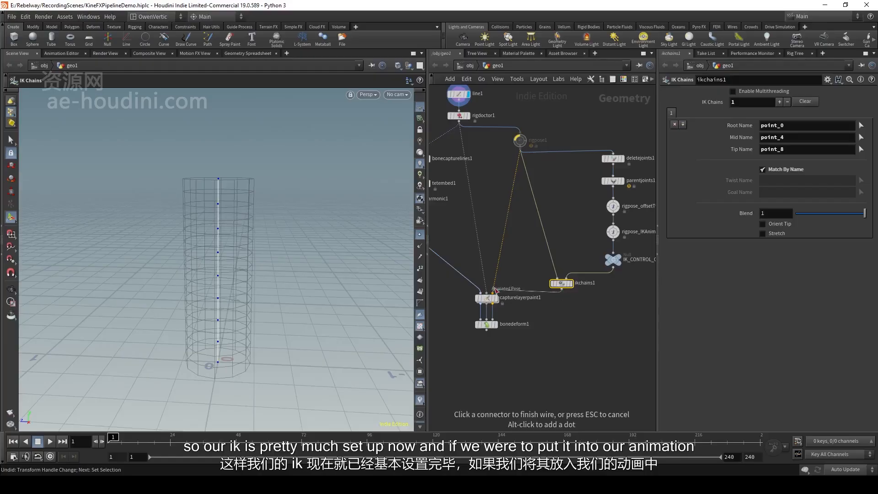
{"action": "left_click", "coordinate": [493, 293]}
{"action": "left_click", "coordinate": [496, 324]}
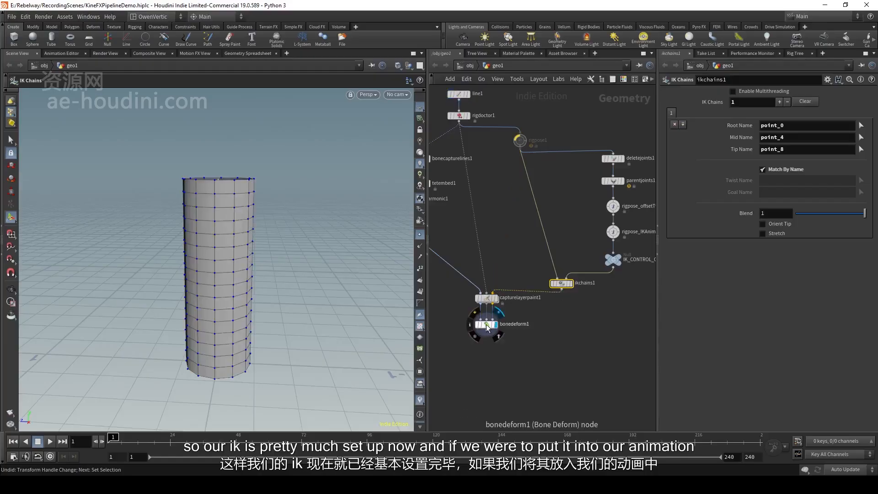
{"action": "left_click", "coordinate": [486, 324]}
{"action": "middle_click_drag", "start_coordinate": [536, 328], "coordinate": [491, 336]}
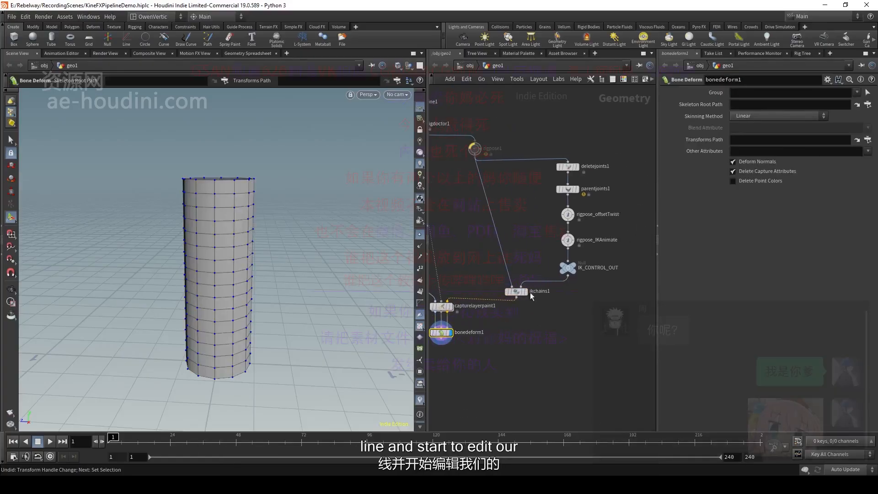
Step: In rigpose_IKAnimate, lower the tip joint point_8 to about -0.062 in Y and add a transformation for the twist joint point_4
{"action": "left_click", "coordinate": [567, 240]}
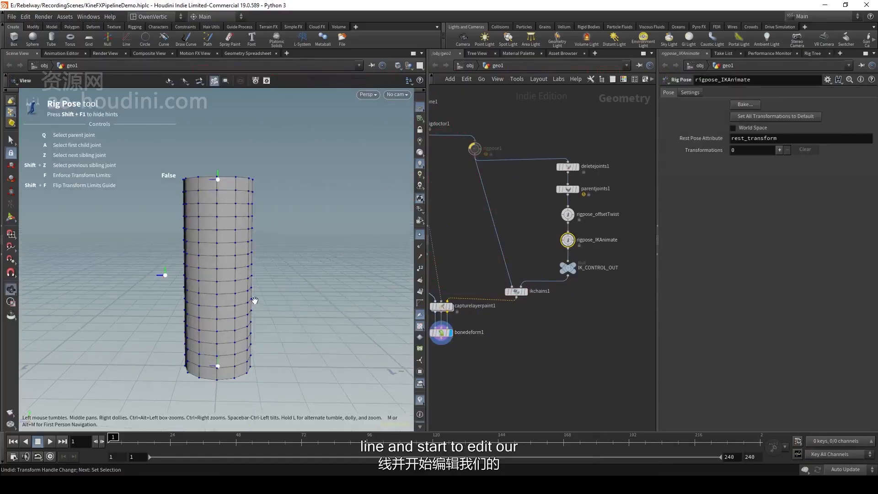
{"action": "left_click", "coordinate": [226, 171]}
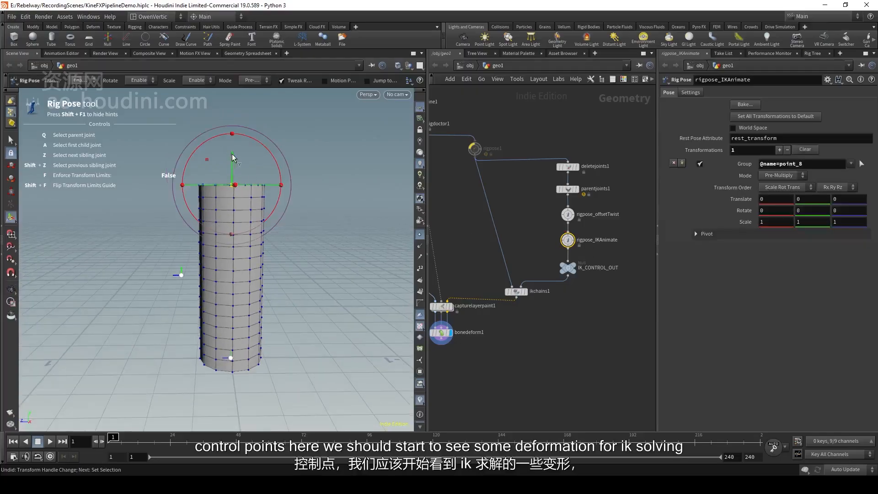
{"action": "left_click_drag", "start_coordinate": [233, 157], "coordinate": [224, 177]}
{"action": "left_click_drag", "start_coordinate": [190, 221], "coordinate": [211, 266], "text": "alt"}
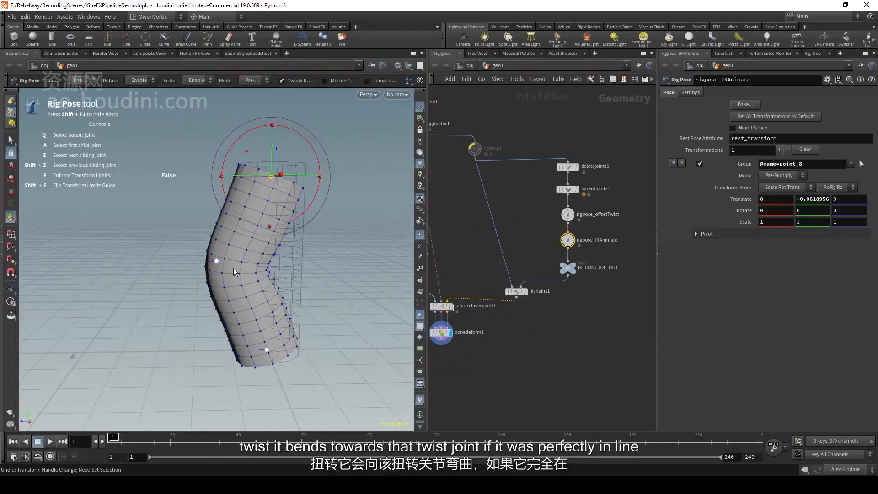
{"action": "left_click_drag", "start_coordinate": [215, 260], "coordinate": [215, 299], "text": "alt"}
{"action": "left_click", "coordinate": [191, 266]}
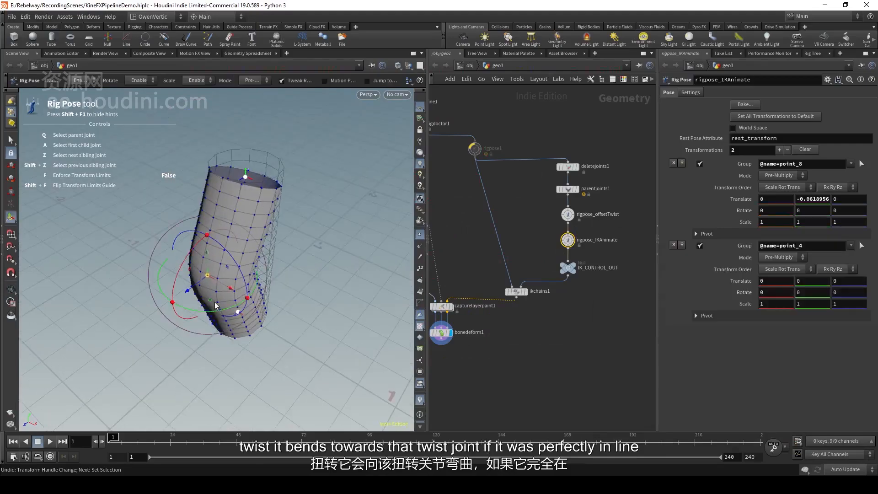
Step: Reset the Z translate of point_4 in rigpose_offsetTwist to 0 and inspect the tube's bend direction
{"action": "left_click", "coordinate": [567, 214]}
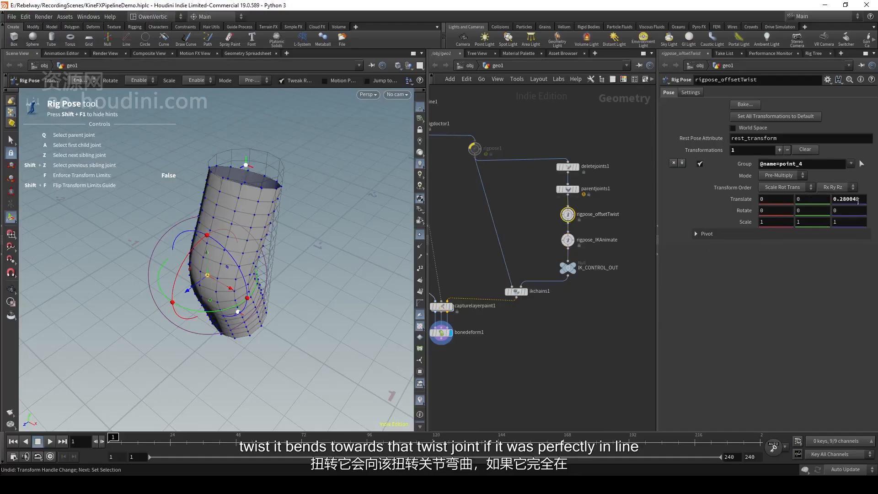
{"action": "middle_click", "coordinate": [858, 201], "text": "ctrl"}
{"action": "left_click_drag", "start_coordinate": [367, 266], "coordinate": [316, 280], "text": "alt"}
{"action": "middle_click_drag", "start_coordinate": [316, 279], "coordinate": [394, 284], "text": "alt"}
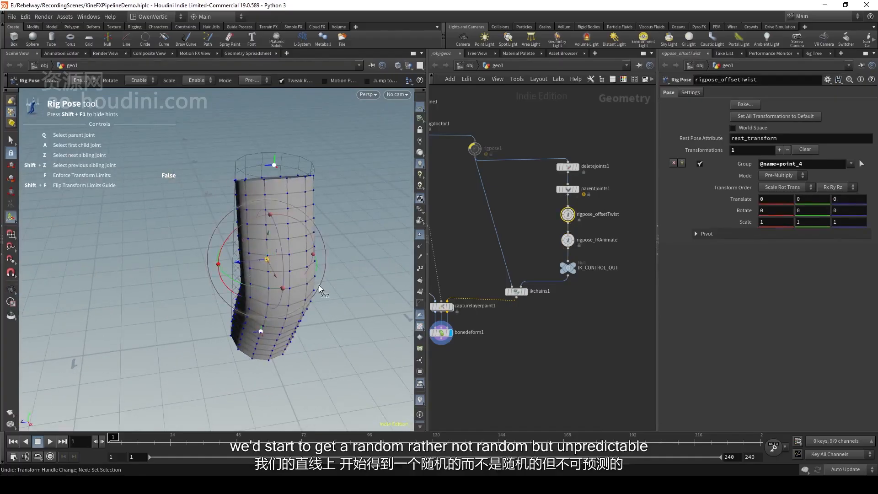
{"action": "left_click_drag", "start_coordinate": [319, 289], "coordinate": [234, 290], "text": "alt"}
{"action": "middle_click_drag", "start_coordinate": [297, 284], "coordinate": [214, 298], "text": "alt"}
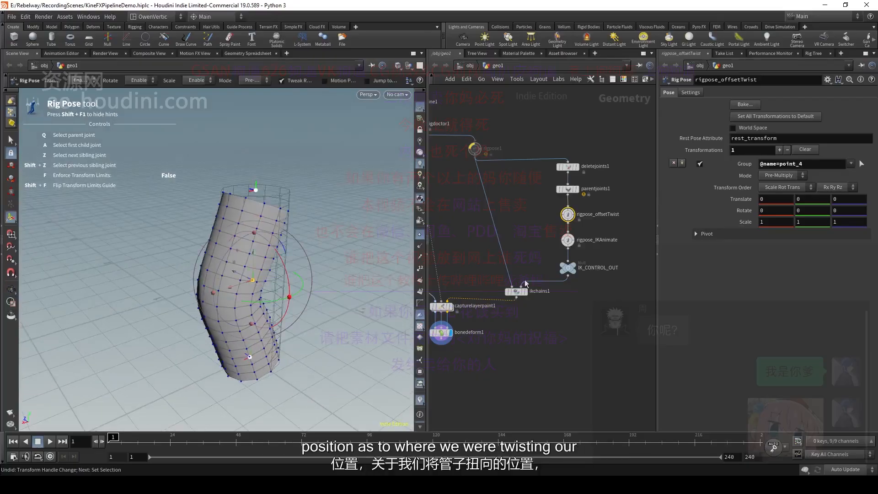
Step: In rigpose_IKAnimate, lower the tip joint point_8 to about -0.195 in Y
{"action": "left_click", "coordinate": [569, 240]}
{"action": "left_click_drag", "start_coordinate": [252, 244], "coordinate": [233, 235], "text": "alt"}
{"action": "left_click", "coordinate": [275, 210]}
{"action": "left_click_drag", "start_coordinate": [277, 173], "coordinate": [272, 146]}
{"action": "left_click_drag", "start_coordinate": [256, 275], "coordinate": [215, 254]}
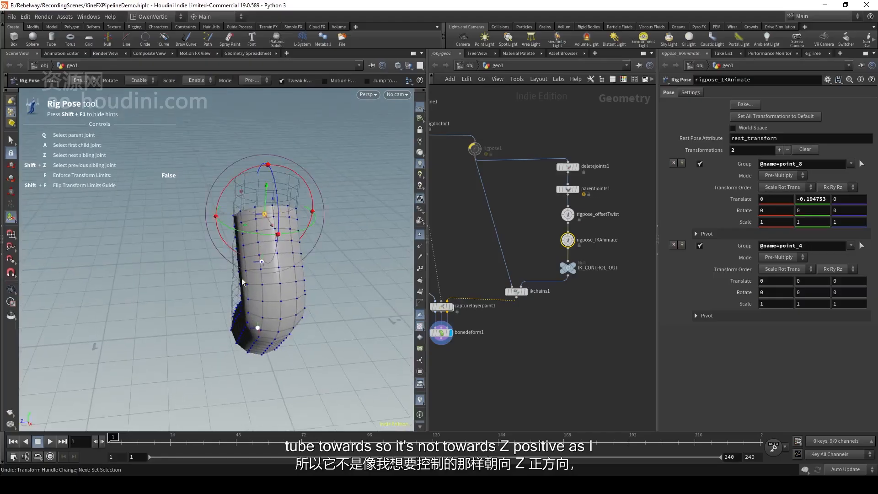
Step: In rigpose_offsetTwist, offset point_4 forward to about 0.443 in Z
{"action": "left_click", "coordinate": [567, 215]}
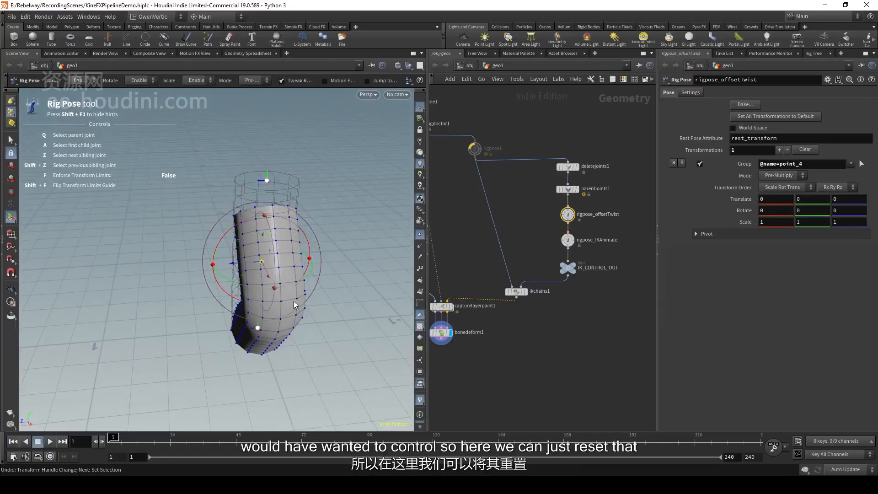
{"action": "left_click_drag", "start_coordinate": [247, 273], "coordinate": [183, 269]}
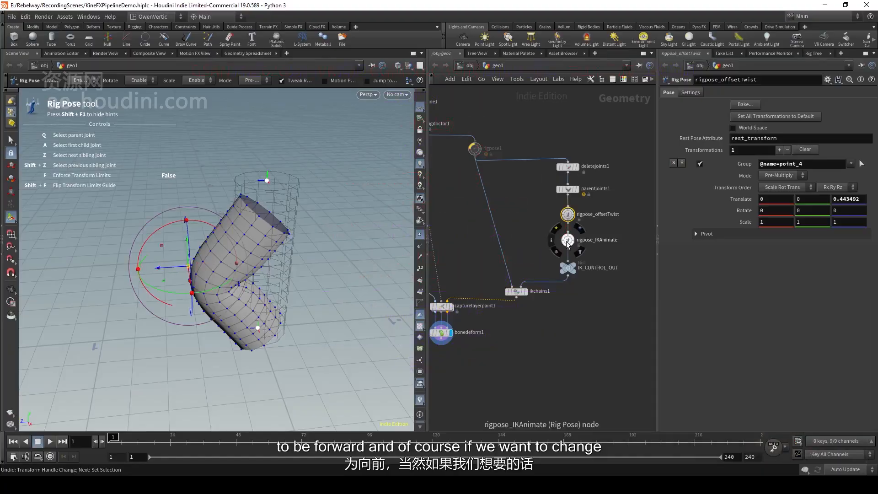
Step: Try moving the twist joint point_4 in rigpose_IKAnimate and undo the move
{"action": "left_click", "coordinate": [567, 239]}
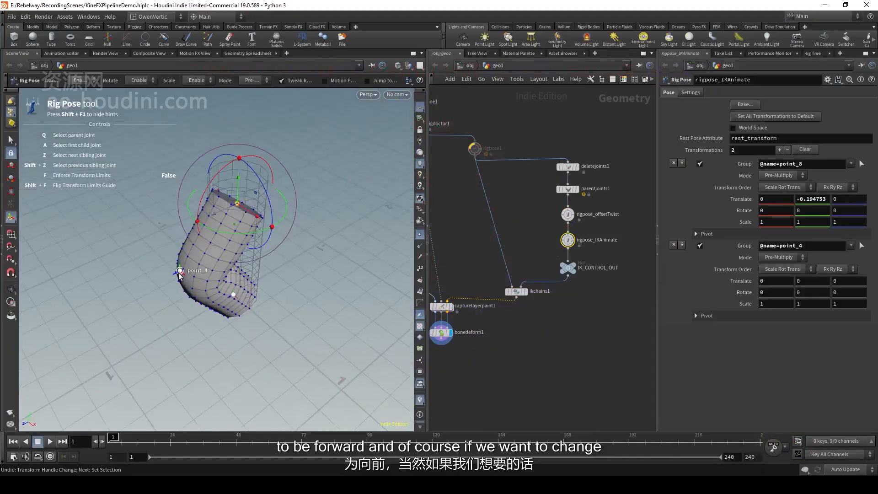
{"action": "left_click_drag", "start_coordinate": [179, 276], "coordinate": [146, 299]}
{"action": "left_click_drag", "start_coordinate": [146, 299], "coordinate": [285, 269], "text": "alt"}
{"action": "key", "text": "ctrl+z"}
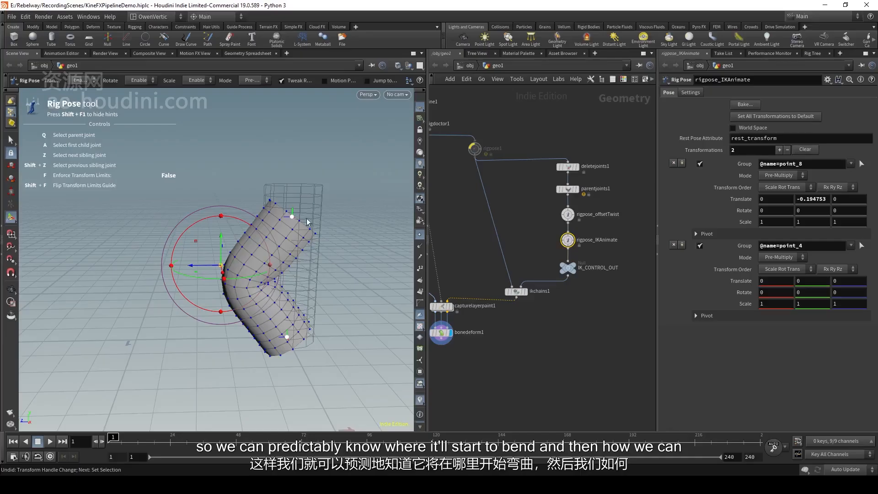
Step: In rigpose_IKAnimate, move point_4 to about -0.078 in X and 0.169 in Z, and raise point_8 to about 0.045 in Y
{"action": "left_click", "coordinate": [291, 217]}
{"action": "mouse_move", "coordinate": [295, 206]}
{"action": "left_mouse_down"}
{"action": "mouse_move", "coordinate": [297, 162]}
{"action": "mouse_move", "coordinate": [295, 203]}
{"action": "left_mouse_up"}
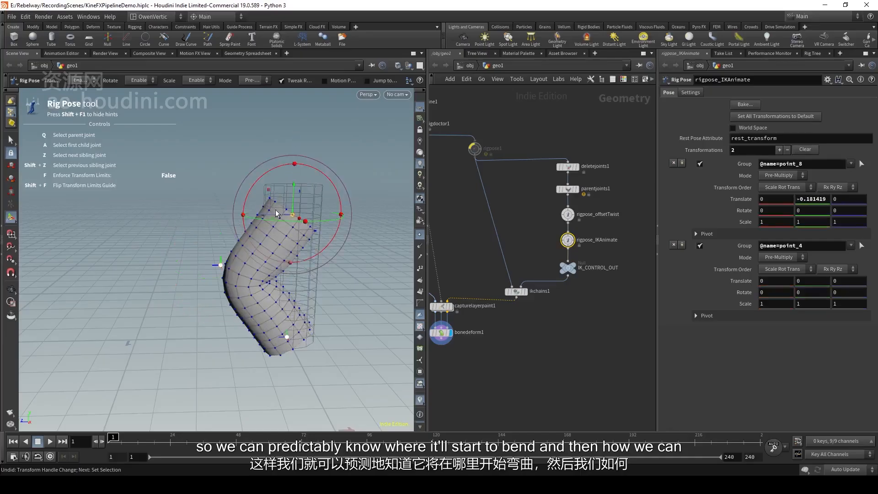
{"action": "left_click", "coordinate": [221, 266]}
{"action": "left_click_drag", "start_coordinate": [224, 294], "coordinate": [201, 274], "text": "alt"}
{"action": "left_click", "coordinate": [289, 219]}
{"action": "left_click_drag", "start_coordinate": [290, 220], "coordinate": [293, 159], "text": "alt"}
{"action": "left_click_drag", "start_coordinate": [297, 191], "coordinate": [299, 270], "text": "alt"}
Step: Examine the control branch of the network from deletejoints1 through IK_CONTROL_OUT back into ikchains1
{"action": "scroll", "coordinate": [536, 325], "scroll_direction": "down", "scroll_amount": 2}
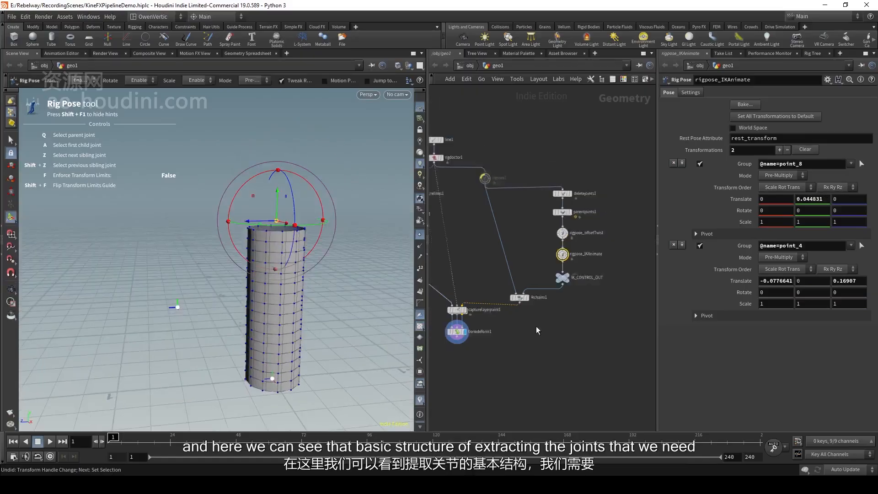
{"action": "middle_click_drag", "start_coordinate": [536, 325], "coordinate": [590, 337]}
{"action": "middle_click_drag", "start_coordinate": [579, 220], "coordinate": [560, 215]}
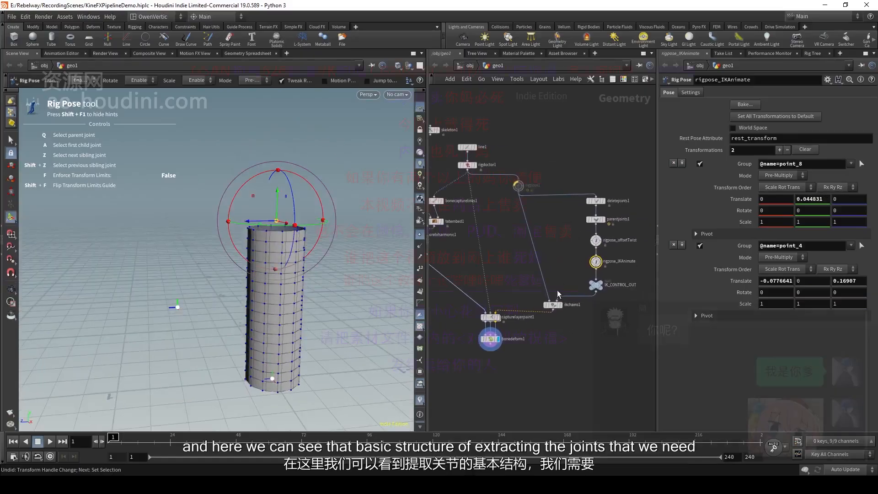
{"action": "middle_click_drag", "start_coordinate": [557, 294], "coordinate": [579, 301]}
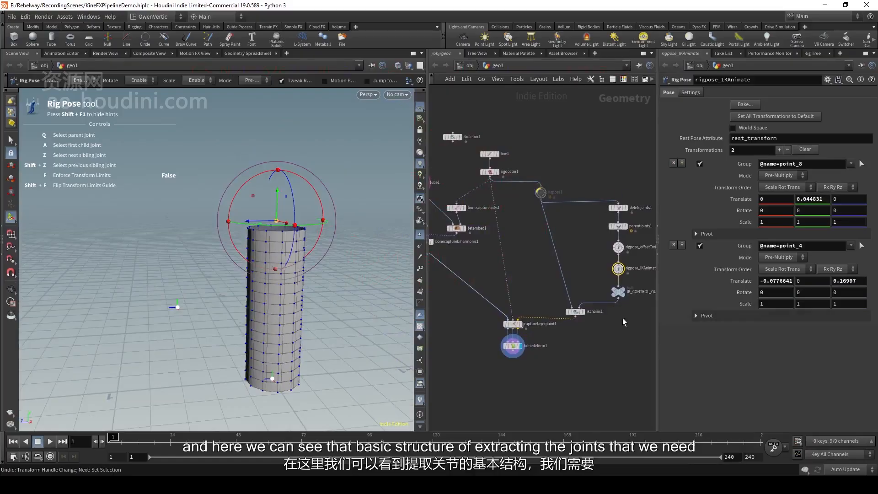
{"action": "middle_click_drag", "start_coordinate": [623, 321], "coordinate": [599, 320]}
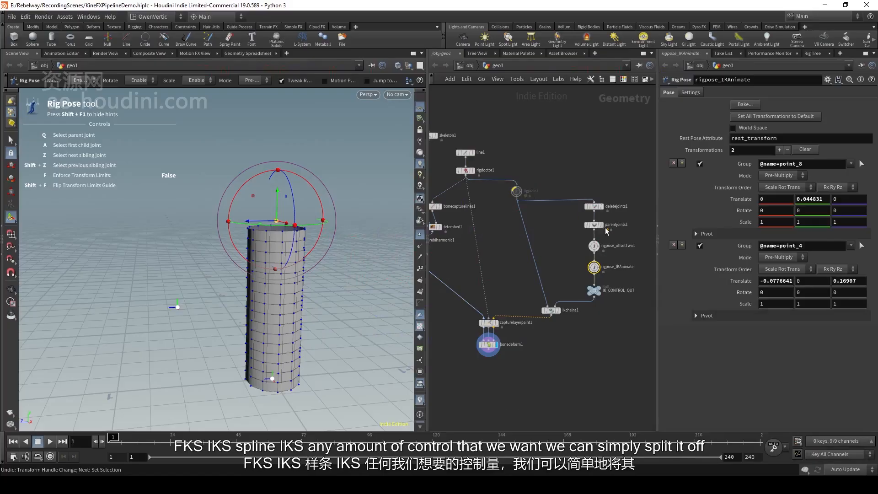
{"action": "left_click_drag", "start_coordinate": [619, 186], "coordinate": [585, 311]}
{"action": "left_click", "coordinate": [585, 323]}
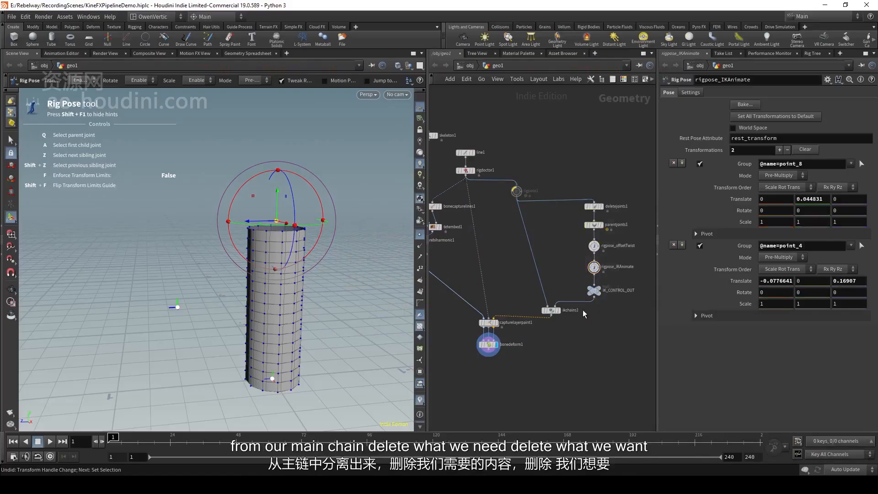
{"action": "scroll", "coordinate": [582, 309], "scroll_direction": "up", "scroll_amount": 3}
{"action": "middle_click_drag", "start_coordinate": [589, 305], "coordinate": [550, 315]}
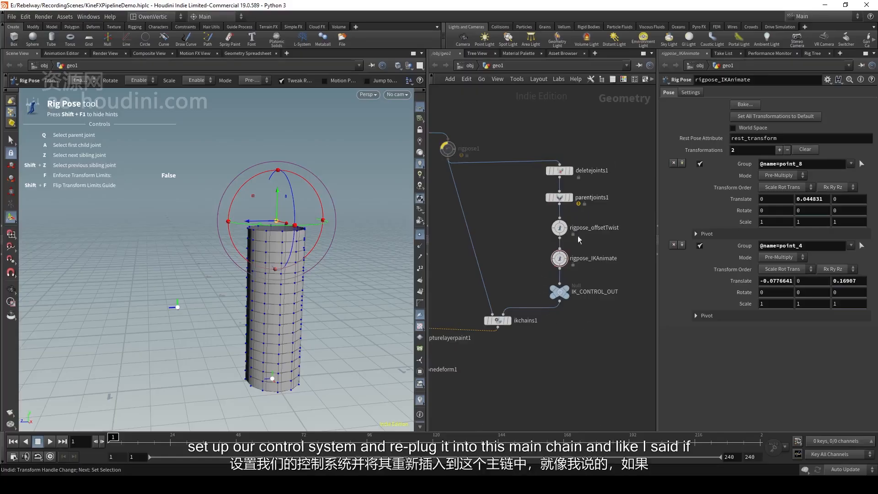
Step: Inspect the Blend parameter of ikchains1 and the control nodes that feed it
{"action": "left_click", "coordinate": [498, 320]}
{"action": "middle_click_drag", "start_coordinate": [501, 322], "coordinate": [564, 335]}
{"action": "scroll", "coordinate": [564, 335], "scroll_direction": "up", "scroll_amount": 1}
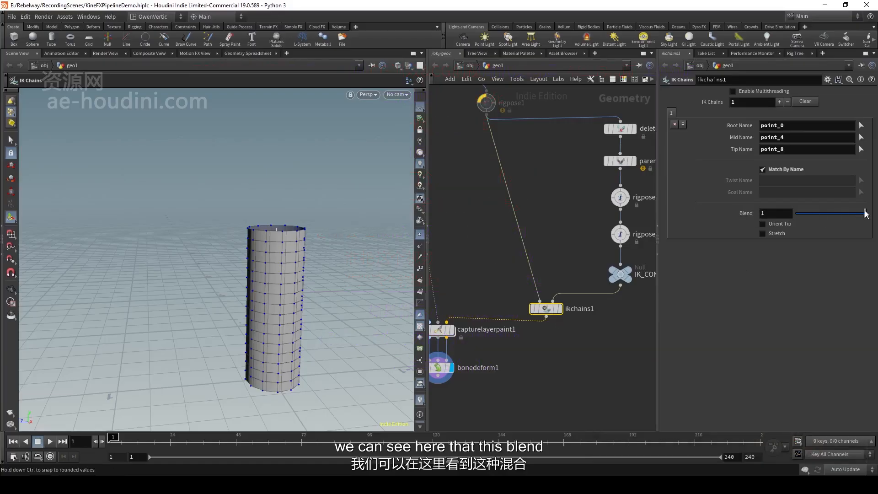
{"action": "middle_click_drag", "start_coordinate": [613, 274], "coordinate": [561, 278]}
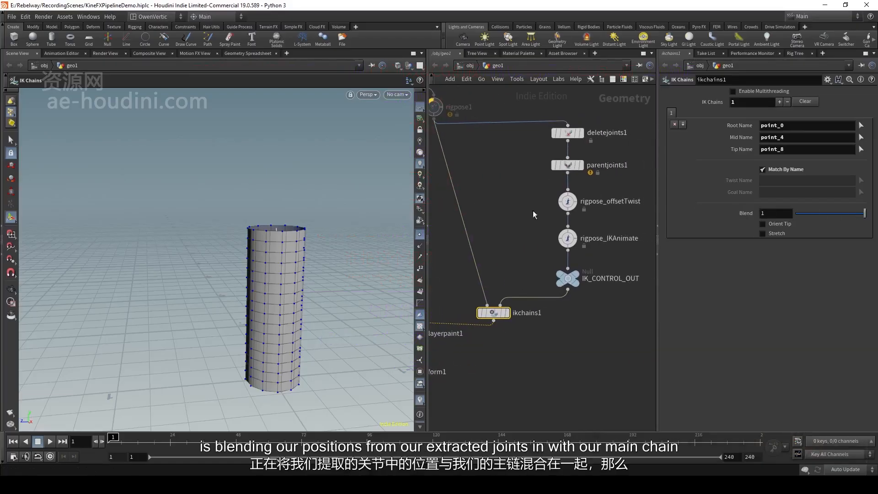
{"action": "middle_click_drag", "start_coordinate": [581, 296], "coordinate": [595, 322]}
{"action": "mouse_move", "coordinate": [518, 310]}
{"action": "middle_mouse_down"}
{"action": "mouse_move", "coordinate": [587, 290]}
{"action": "mouse_move", "coordinate": [578, 311]}
{"action": "mouse_move", "coordinate": [519, 326]}
{"action": "middle_mouse_up"}
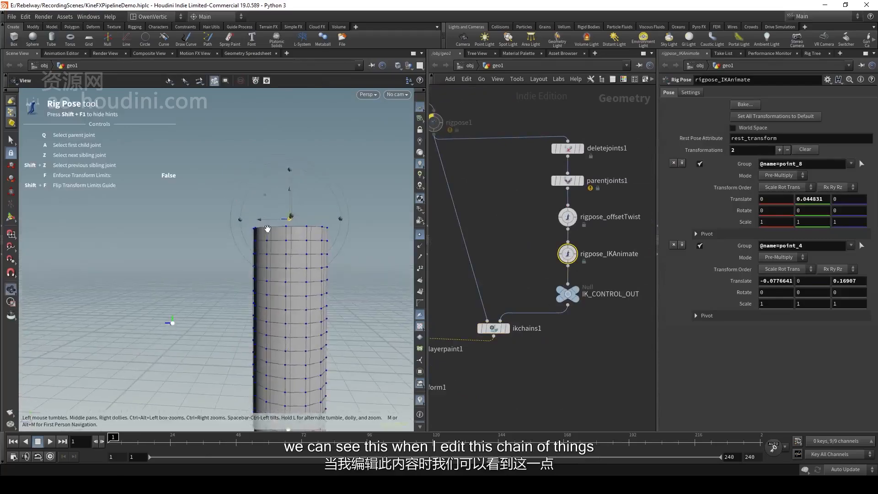
Step: In rigpose_IKAnimate, pull point_8 to about 0.728 in X and -0.257 in Y, and display ikchains1
{"action": "left_click", "coordinate": [284, 196]}
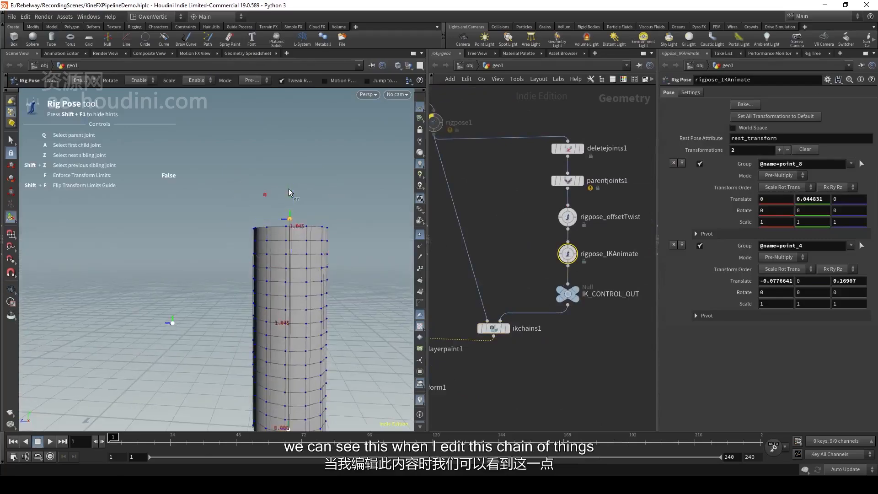
{"action": "left_click_drag", "start_coordinate": [287, 194], "coordinate": [351, 283]}
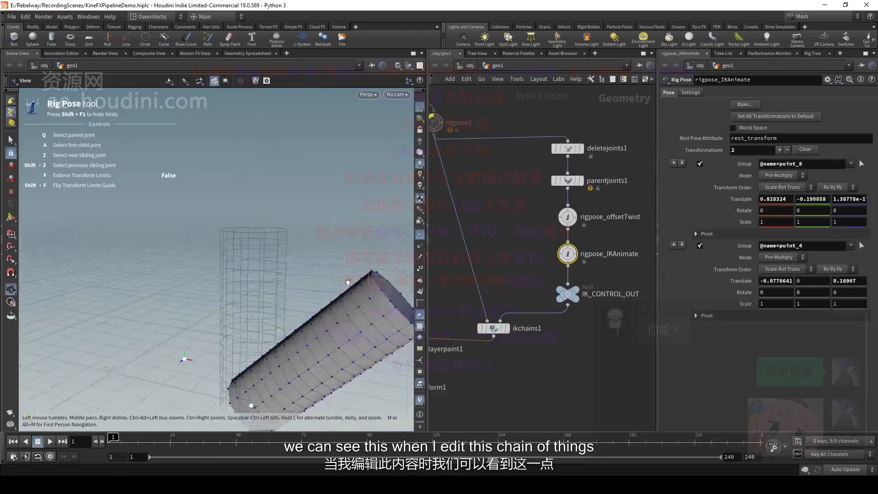
{"action": "middle_click_drag", "start_coordinate": [351, 284], "coordinate": [251, 255], "text": "alt"}
{"action": "left_click_drag", "start_coordinate": [251, 256], "coordinate": [311, 259], "text": "alt"}
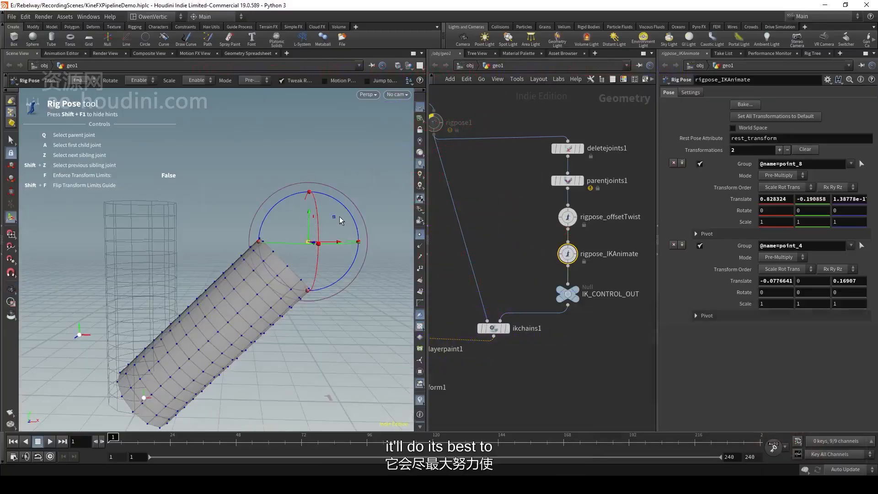
{"action": "left_click_drag", "start_coordinate": [334, 217], "coordinate": [314, 231]}
{"action": "left_click", "coordinate": [507, 328]}
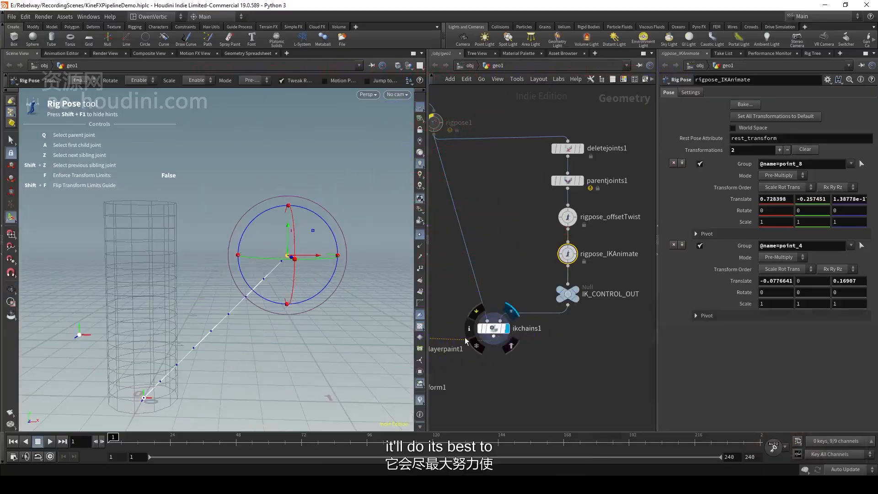
Step: Test the Blend of ikchains1 at 0 to return to the main chain, and set it back to 1
{"action": "left_click_drag", "start_coordinate": [270, 270], "coordinate": [255, 314], "text": "alt"}
{"action": "middle_click_drag", "start_coordinate": [254, 313], "coordinate": [294, 249], "text": "alt"}
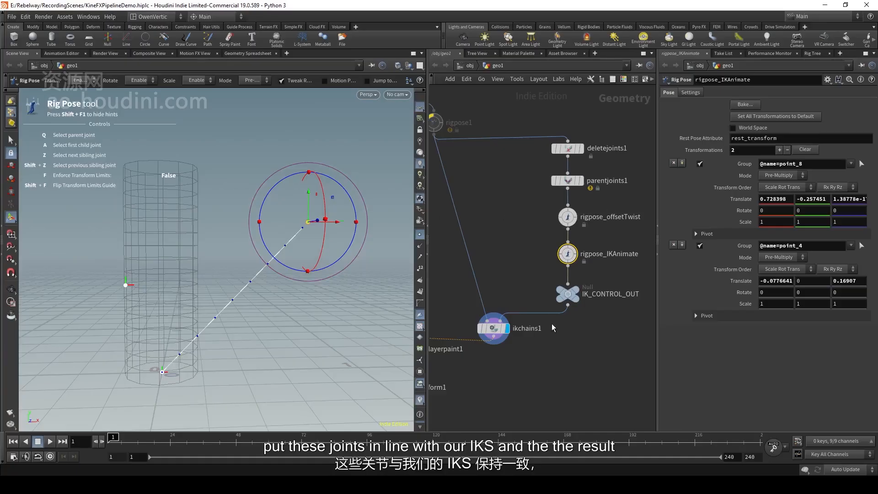
{"action": "left_click", "coordinate": [496, 333]}
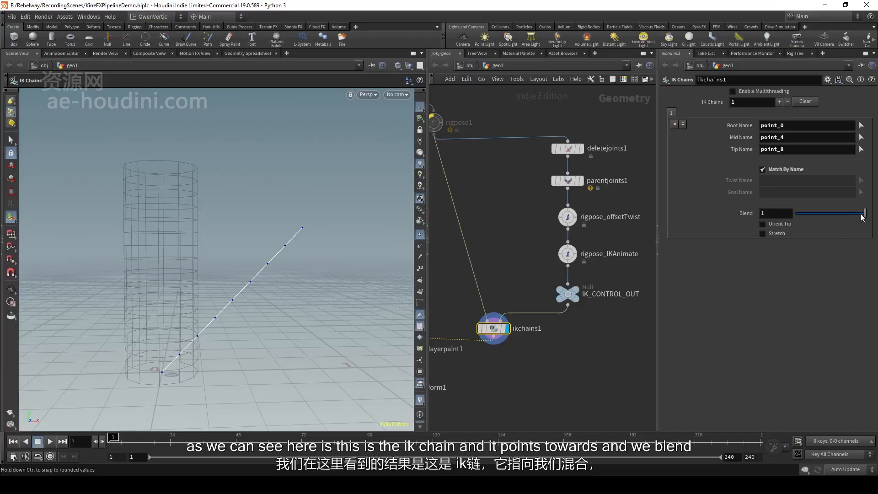
{"action": "left_click_drag", "start_coordinate": [862, 215], "coordinate": [768, 215]}
{"action": "middle_click_drag", "start_coordinate": [306, 242], "coordinate": [360, 253], "text": "alt"}
{"action": "left_click_drag", "start_coordinate": [360, 254], "coordinate": [269, 176], "text": "alt"}
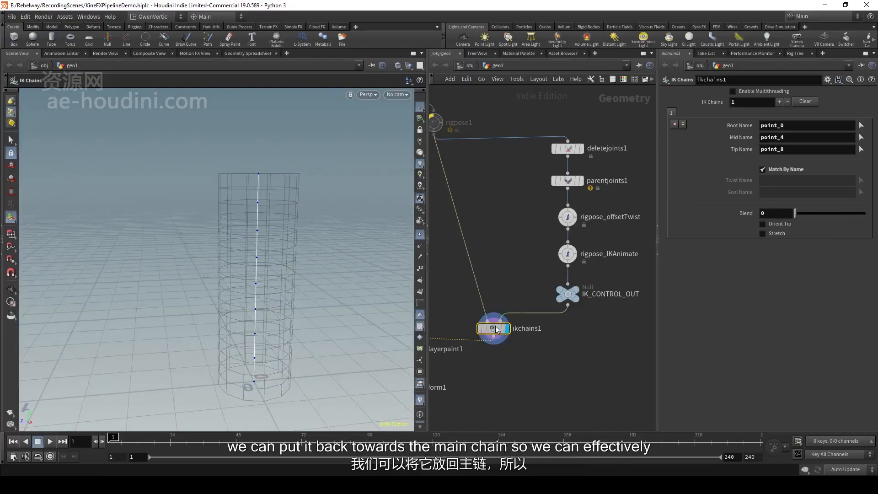
{"action": "scroll", "coordinate": [563, 310], "scroll_direction": "down", "scroll_amount": 3}
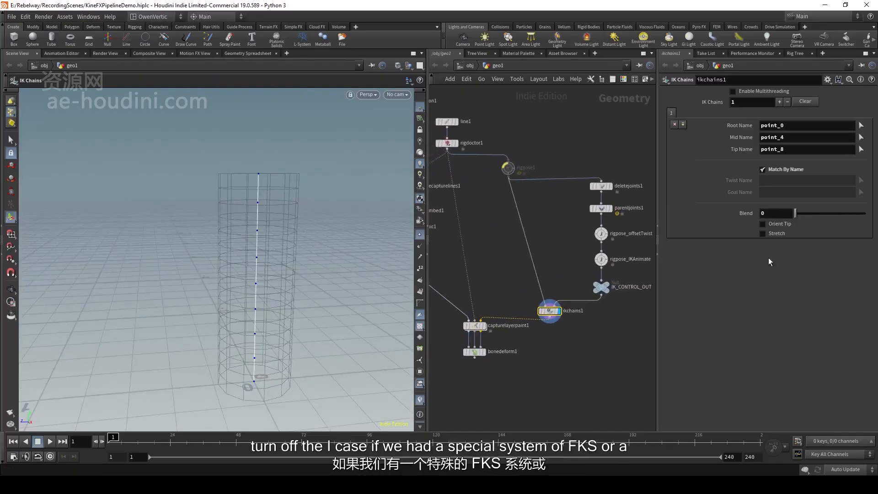
{"action": "left_click_drag", "start_coordinate": [818, 214], "coordinate": [864, 215]}
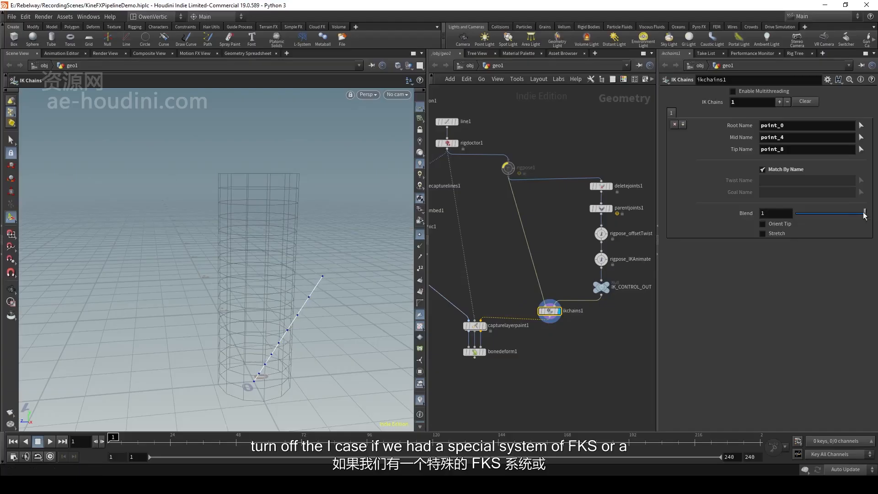
Step: Examine the nodes from deletejoints1 to IK_CONTROL_OUT and the chain posed by rigpose_IKAnimate
{"action": "scroll", "coordinate": [555, 266], "scroll_direction": "down", "scroll_amount": 1}
{"action": "middle_click_drag", "start_coordinate": [554, 266], "coordinate": [507, 280]}
{"action": "scroll", "coordinate": [508, 279], "scroll_direction": "up", "scroll_amount": 1}
{"action": "left_click_drag", "start_coordinate": [598, 150], "coordinate": [537, 321]}
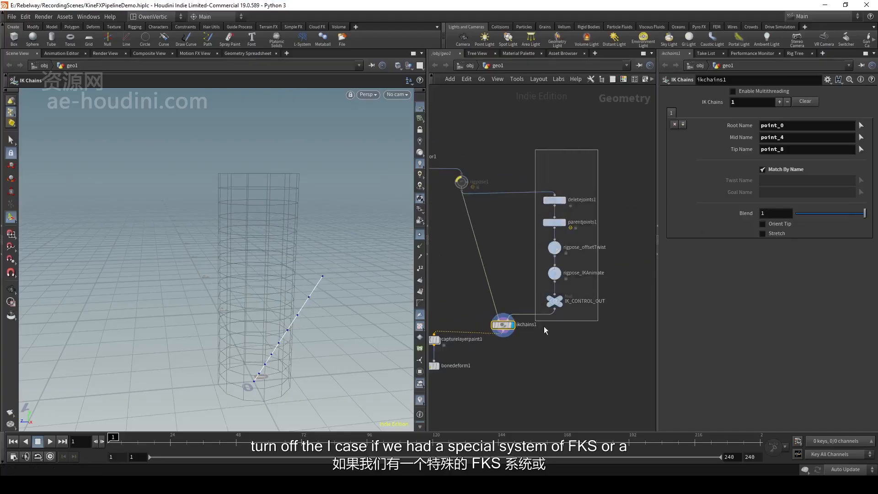
{"action": "left_click", "coordinate": [570, 360]}
{"action": "left_click_drag", "start_coordinate": [313, 325], "coordinate": [302, 287], "text": "alt"}
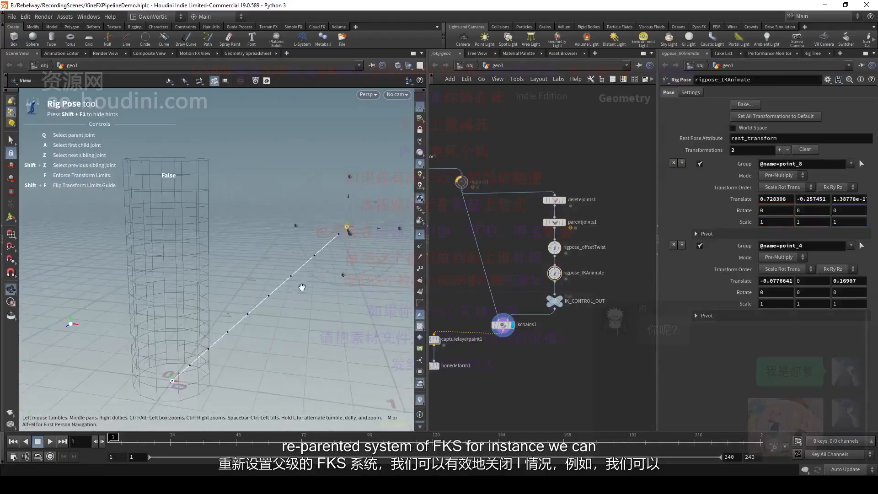
{"action": "middle_click_drag", "start_coordinate": [301, 287], "coordinate": [263, 277], "text": "alt"}
{"action": "scroll", "coordinate": [559, 346], "scroll_direction": "down", "scroll_amount": 3}
{"action": "scroll", "coordinate": [551, 339], "scroll_direction": "up", "scroll_amount": 1}
{"action": "middle_click_drag", "start_coordinate": [589, 305], "coordinate": [561, 292]}
{"action": "scroll", "coordinate": [574, 295], "scroll_direction": "up", "scroll_amount": 2}
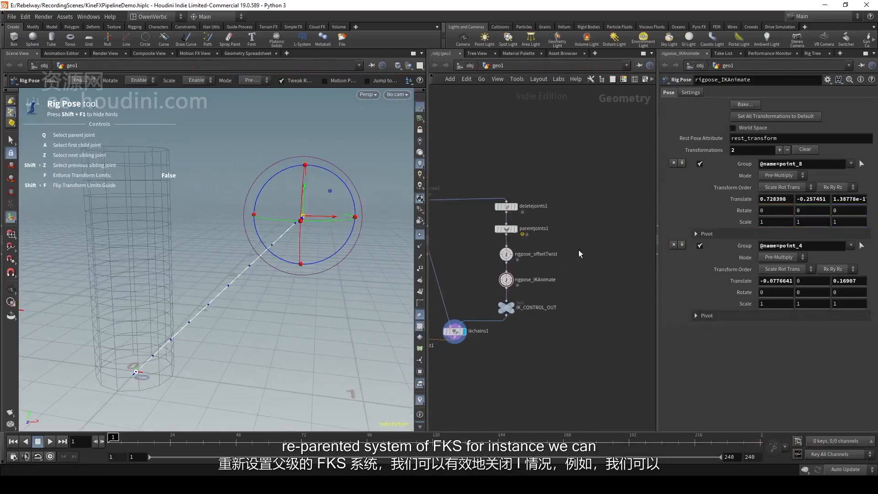
Step: Add a copy of deletejoints1 beside the original, fed by rigpose1, as the start of a second control branch
{"action": "scroll", "coordinate": [562, 231], "scroll_direction": "down", "scroll_amount": 1}
{"action": "middle_click_drag", "start_coordinate": [521, 228], "coordinate": [574, 238]}
{"action": "left_click", "coordinate": [493, 214]}
{"action": "middle_click_drag", "start_coordinate": [617, 210], "coordinate": [525, 214]}
{"action": "key", "text": "Tab"}
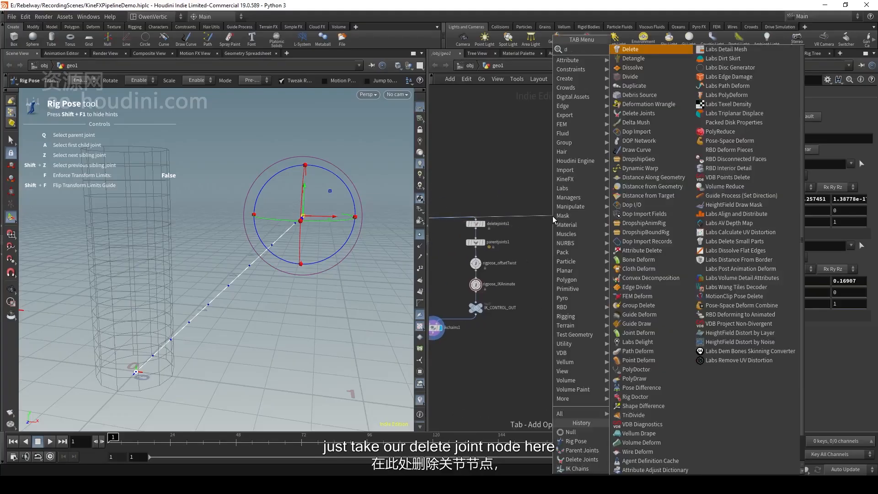
{"action": "key", "text": "Escape"}
{"action": "left_click", "coordinate": [475, 224]}
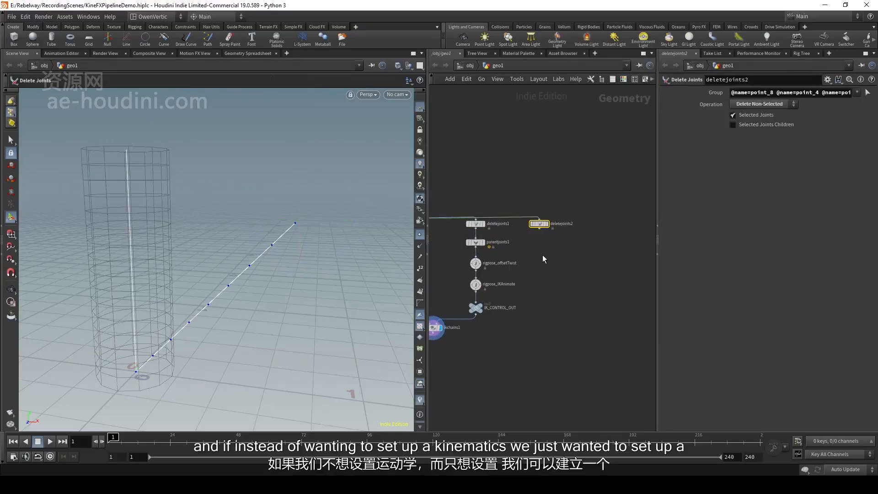
Step: Duplicate parentjoints1 into the second branch and wire deletejoints2 into the copy
{"action": "scroll", "coordinate": [544, 244], "scroll_direction": "up", "scroll_amount": 2}
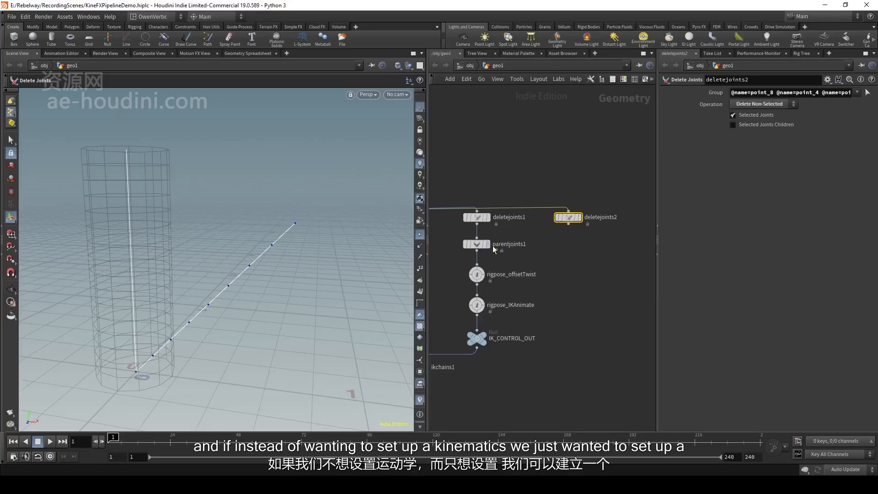
{"action": "left_click_drag", "start_coordinate": [133, 297], "coordinate": [227, 210], "text": "alt"}
{"action": "middle_click_drag", "start_coordinate": [256, 199], "coordinate": [270, 227], "text": "alt"}
{"action": "middle_click_drag", "start_coordinate": [574, 261], "coordinate": [597, 258]}
{"action": "left_click", "coordinate": [500, 241]}
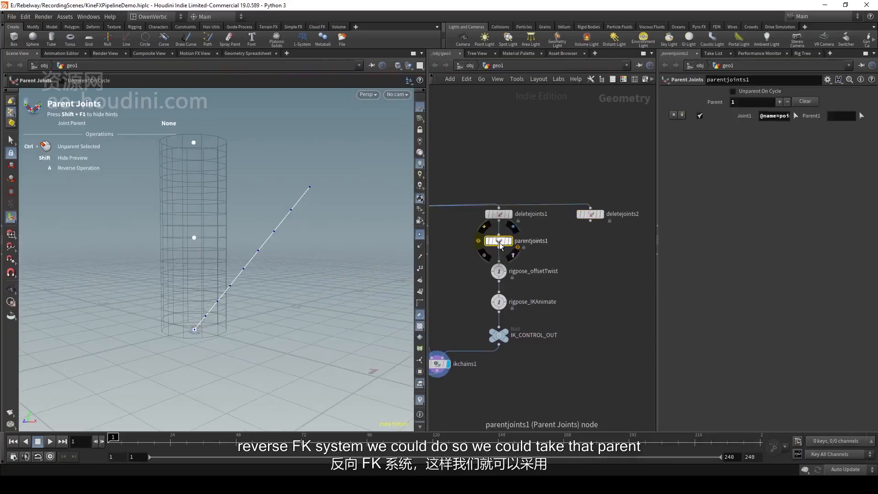
{"action": "left_click_drag", "start_coordinate": [500, 240], "coordinate": [590, 228], "text": "alt"}
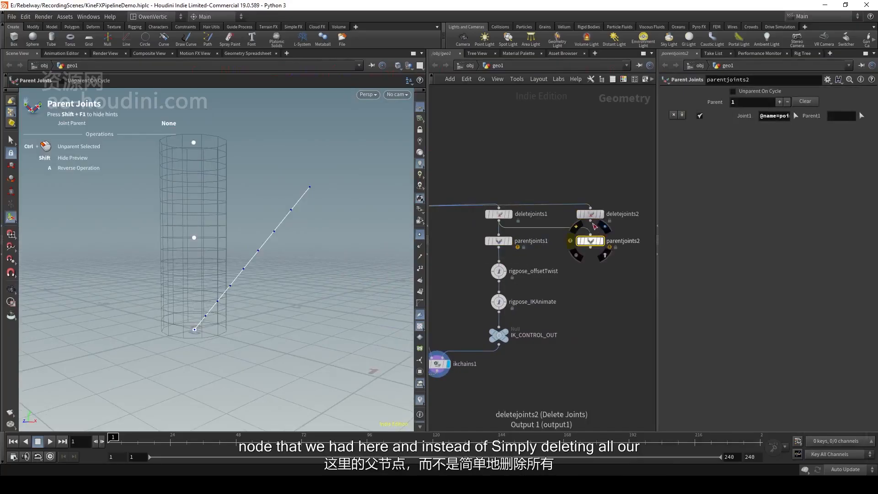
{"action": "left_click", "coordinate": [591, 221]}
{"action": "left_click", "coordinate": [590, 234]}
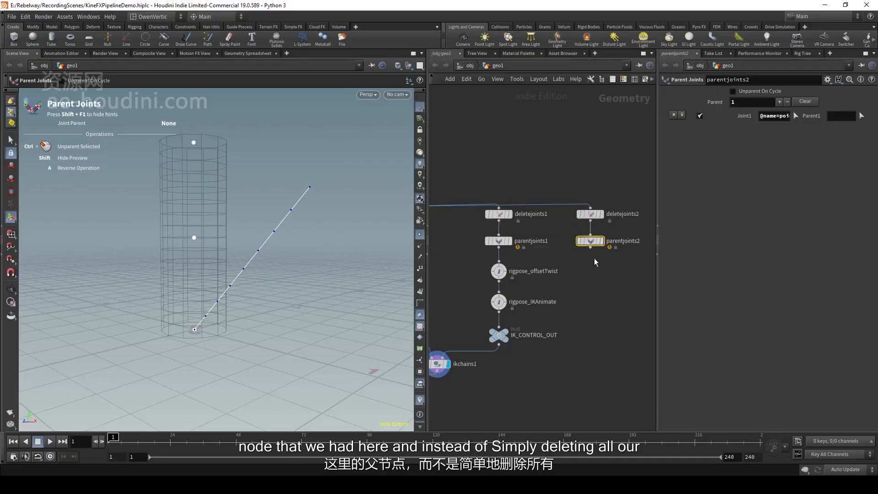
Step: Display parentjoints2 and build a reversed hierarchy with point_8 as parent of point_4 and point_4 as parent of the base joint
{"action": "left_click", "coordinate": [601, 240]}
{"action": "mouse_move", "coordinate": [238, 243]}
{"action": "left_mouse_down"}
{"action": "mouse_move", "coordinate": [221, 241]}
{"action": "mouse_move", "coordinate": [239, 242]}
{"action": "left_mouse_up"}
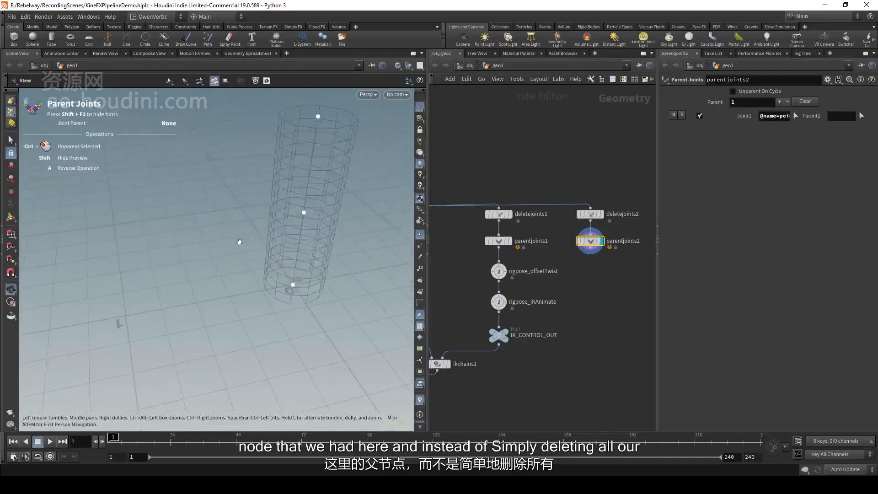
{"action": "key", "text": "space+g"}
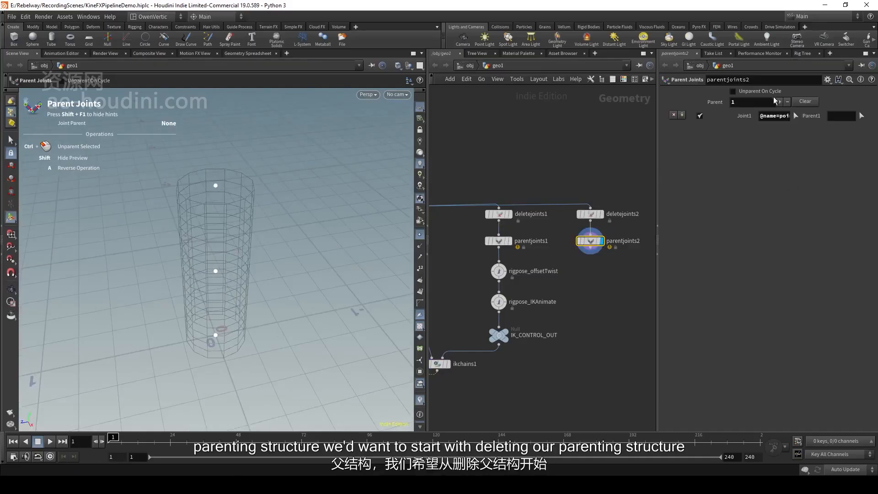
{"action": "left_click_drag", "start_coordinate": [280, 244], "coordinate": [271, 208], "text": "alt"}
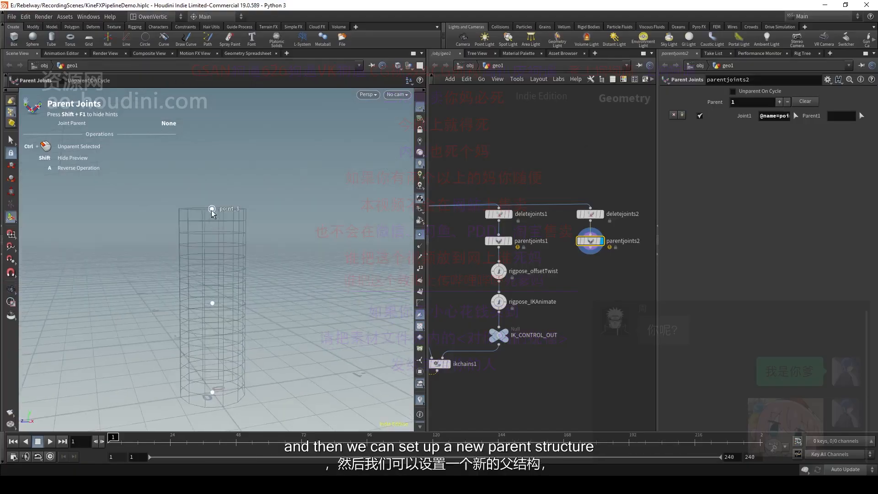
{"action": "left_click", "coordinate": [211, 209]}
{"action": "left_click", "coordinate": [213, 301]}
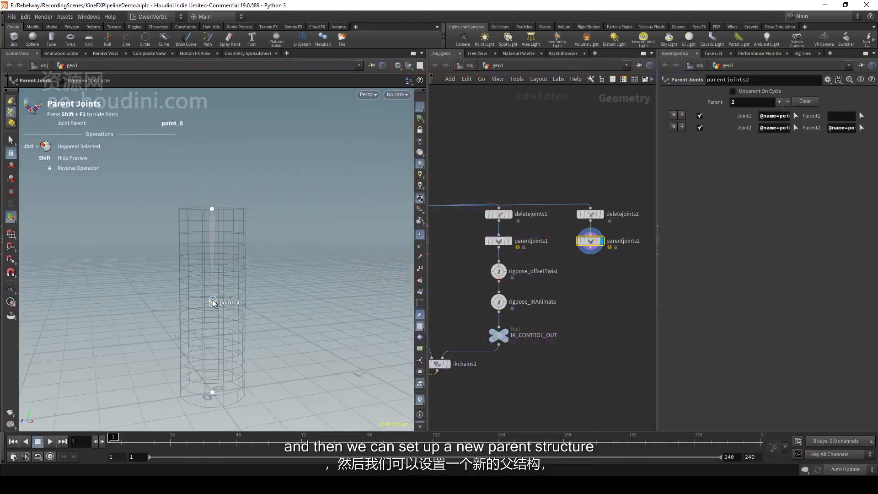
{"action": "left_click", "coordinate": [212, 392]}
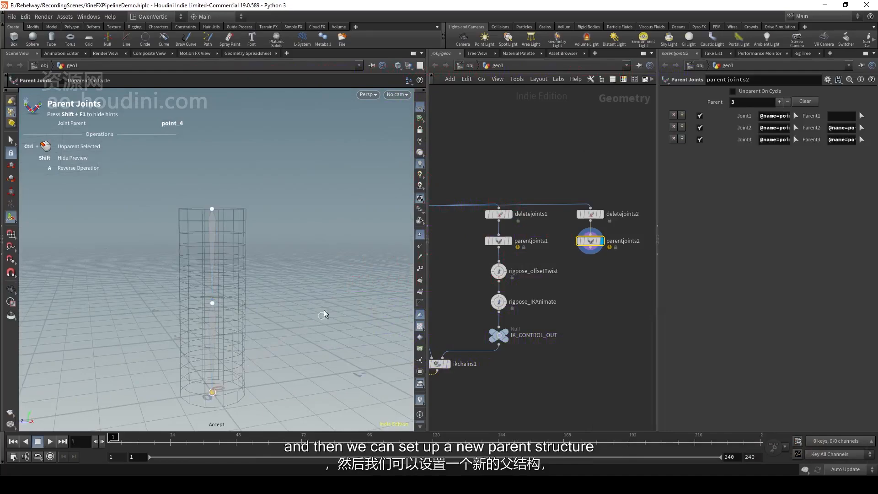
{"action": "left_click", "coordinate": [288, 275]}
{"action": "left_click_drag", "start_coordinate": [314, 328], "coordinate": [263, 329], "text": "alt"}
{"action": "middle_click_drag", "start_coordinate": [262, 329], "coordinate": [280, 280], "text": "alt"}
Step: Add a Rig Pose node fed by parentjoints2 and align it below that node
{"action": "middle_click_drag", "start_coordinate": [591, 289], "coordinate": [606, 249]}
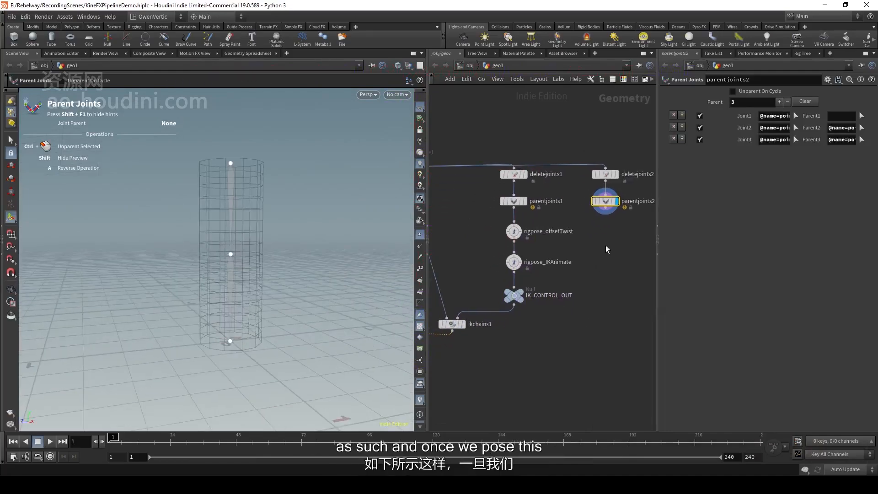
{"action": "left_click_drag", "start_coordinate": [605, 214], "coordinate": [609, 237]}
{"action": "type", "text": "rig pose"}
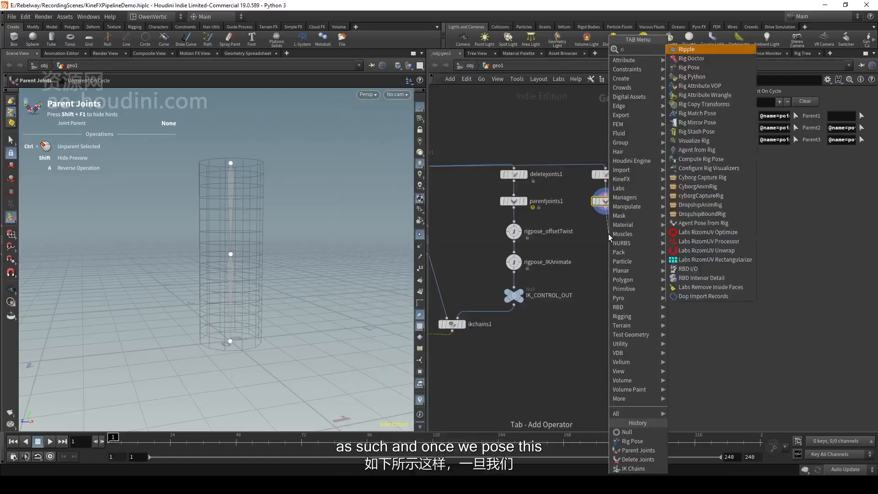
{"action": "key", "text": "Return"}
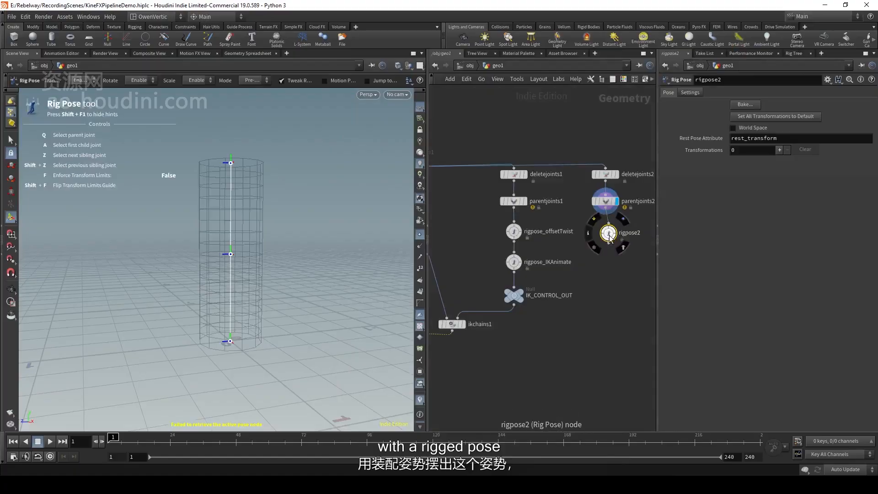
{"action": "left_click_drag", "start_coordinate": [608, 233], "coordinate": [605, 231]}
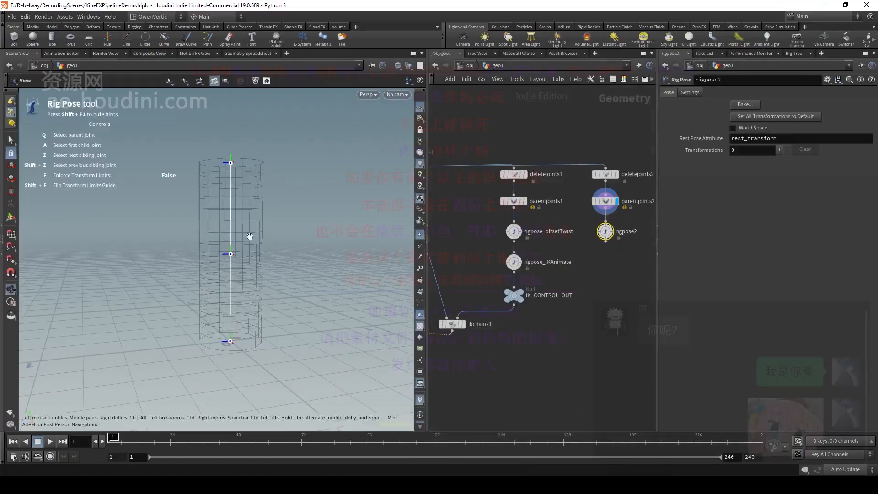
Step: In rigpose2, rotate point_4 to about 107.1 and point_8 to about -76.4 degrees in Z
{"action": "middle_click_drag", "start_coordinate": [248, 237], "coordinate": [261, 262], "text": "alt"}
{"action": "left_click", "coordinate": [243, 279]}
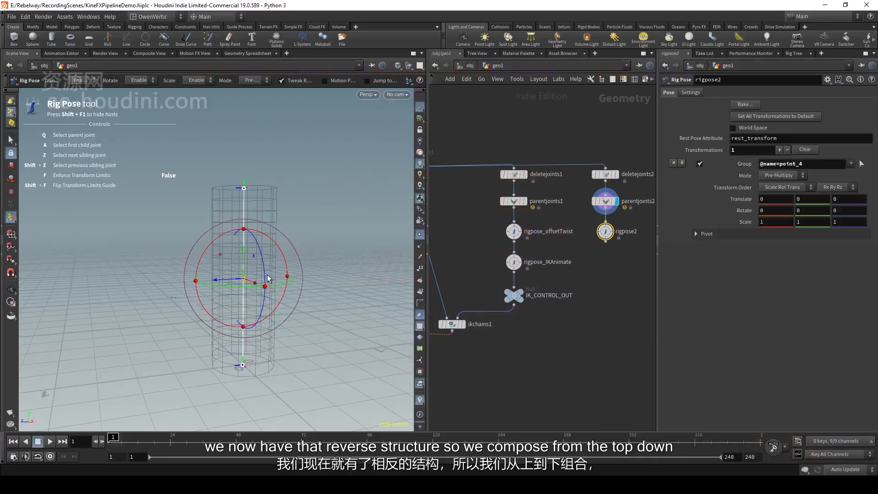
{"action": "left_click_drag", "start_coordinate": [266, 276], "coordinate": [228, 202]}
{"action": "left_click_drag", "start_coordinate": [247, 200], "coordinate": [249, 204], "text": "alt"}
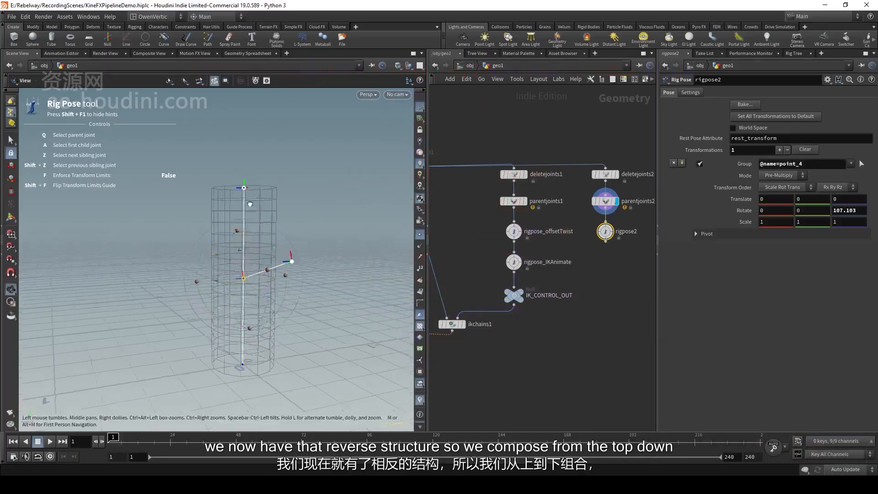
{"action": "left_click", "coordinate": [244, 187]}
{"action": "left_click_drag", "start_coordinate": [302, 263], "coordinate": [262, 235]}
Step: Add a Skeleton Blend node below the control branches
{"action": "middle_click_drag", "start_coordinate": [587, 357], "coordinate": [576, 313]}
{"action": "middle_click_drag", "start_coordinate": [524, 329], "coordinate": [513, 346]}
{"action": "scroll", "coordinate": [534, 359], "scroll_direction": "down", "scroll_amount": 1}
{"action": "key", "text": "Tab"}
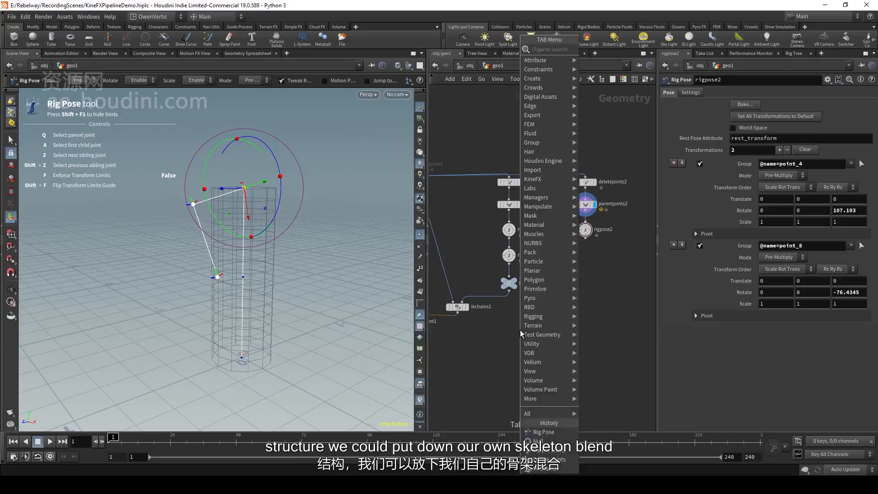
{"action": "type", "text": "skl"}
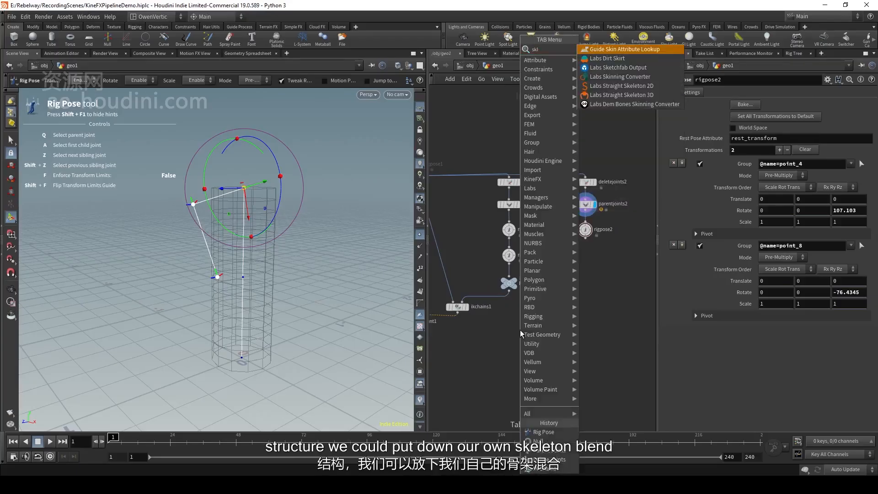
{"action": "key", "text": "BackSpace"}
{"action": "type", "text": "e"}
{"action": "key", "text": "Down"}
{"action": "key", "text": "Return"}
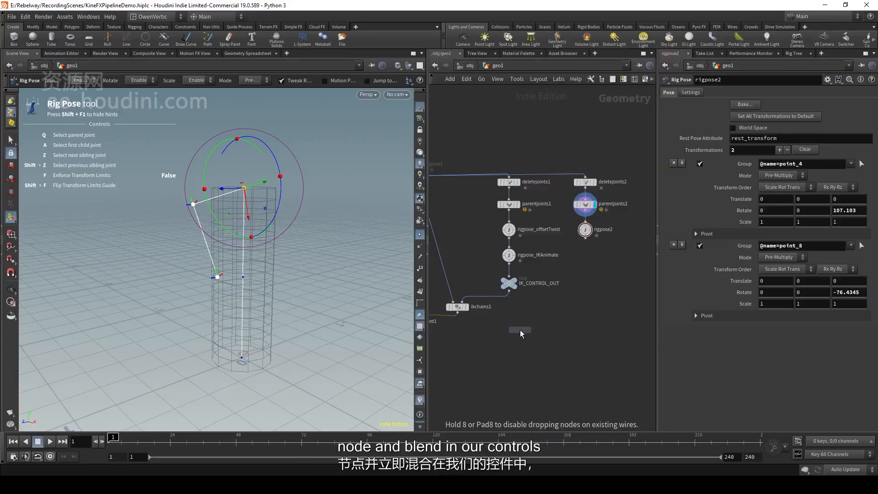
{"action": "left_click", "coordinate": [520, 330]}
Step: Wire rigpose1 into the first input and rigpose2 into the second input of skeletonblend1, and display it
{"action": "middle_click_drag", "start_coordinate": [513, 289], "coordinate": [564, 278]}
{"action": "left_click", "coordinate": [467, 161]}
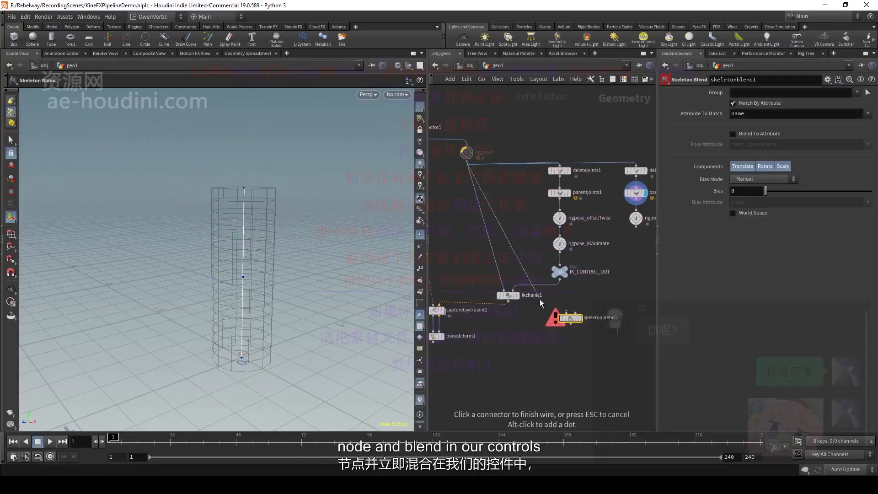
{"action": "left_click", "coordinate": [567, 313]}
{"action": "left_click", "coordinate": [635, 225]}
{"action": "left_click", "coordinate": [576, 314]}
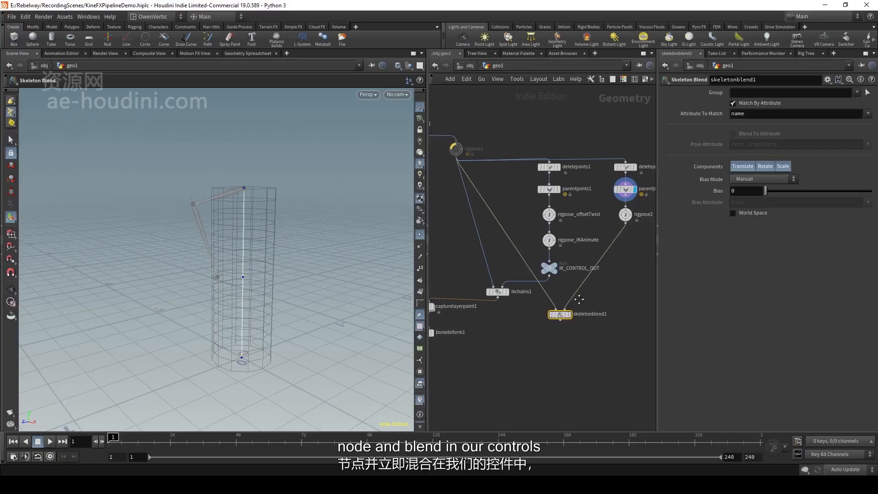
{"action": "left_click", "coordinate": [569, 315]}
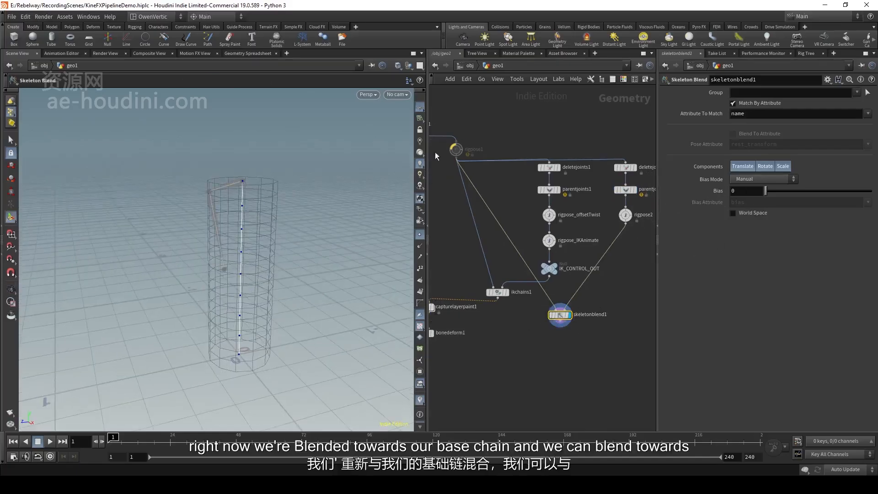
Step: Set the Bias of skeletonblend1 to 1 and inspect the blended chain against the control joints
{"action": "left_click_drag", "start_coordinate": [766, 191], "coordinate": [871, 190]}
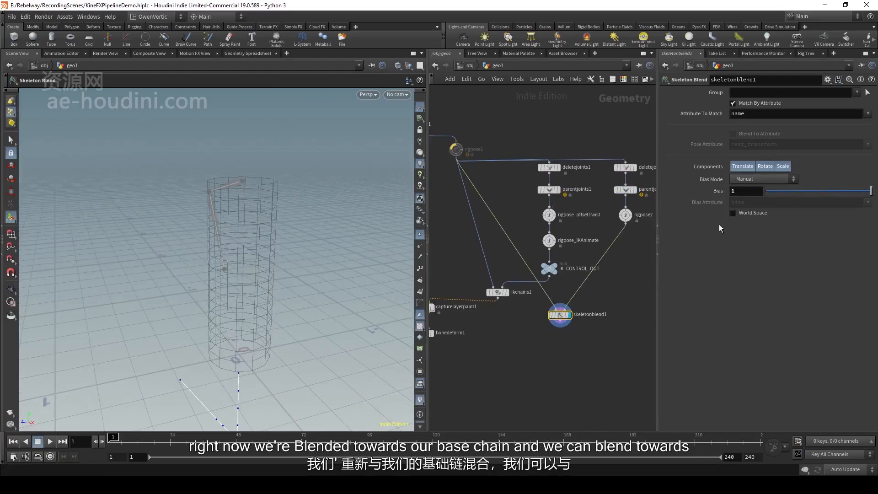
{"action": "middle_click_drag", "start_coordinate": [628, 254], "coordinate": [584, 263]}
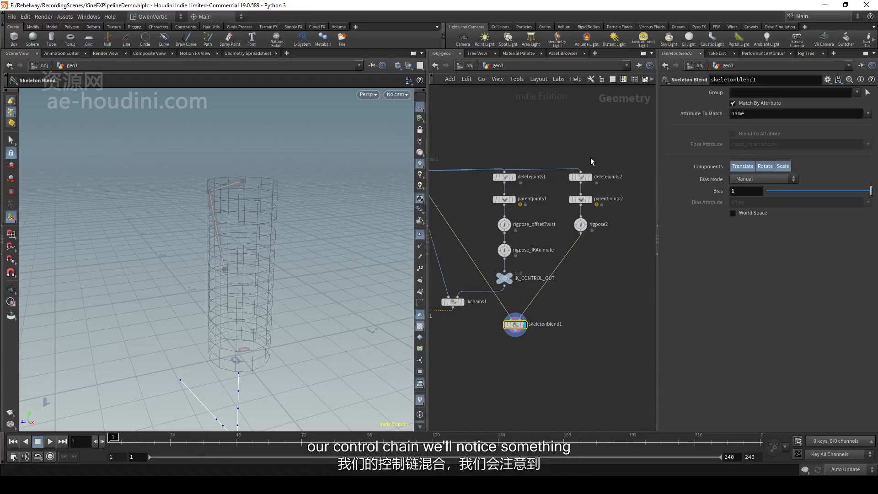
{"action": "left_click_drag", "start_coordinate": [301, 324], "coordinate": [268, 234]}
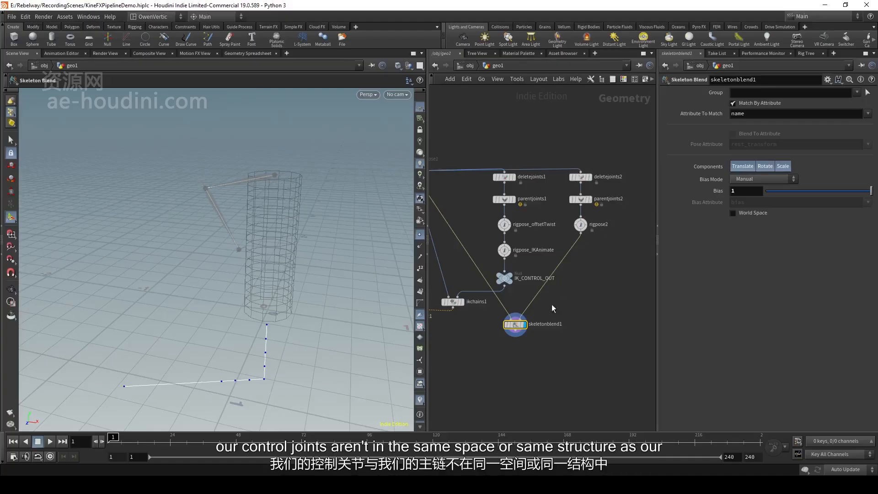
{"action": "middle_click_drag", "start_coordinate": [472, 252], "coordinate": [515, 243]}
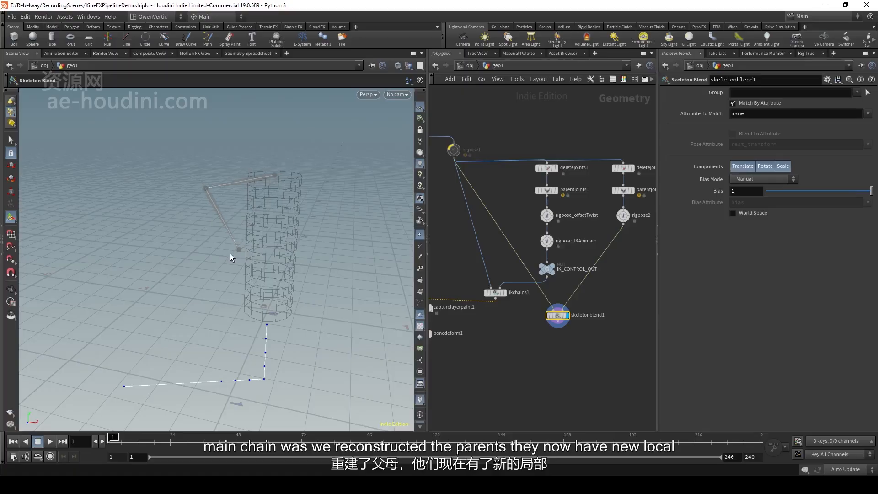
Step: Enable World Space on skeletonblend1, keep the Bias at 1, and inspect how the blended joints follow the controls
{"action": "middle_click_drag", "start_coordinate": [605, 267], "coordinate": [570, 252]}
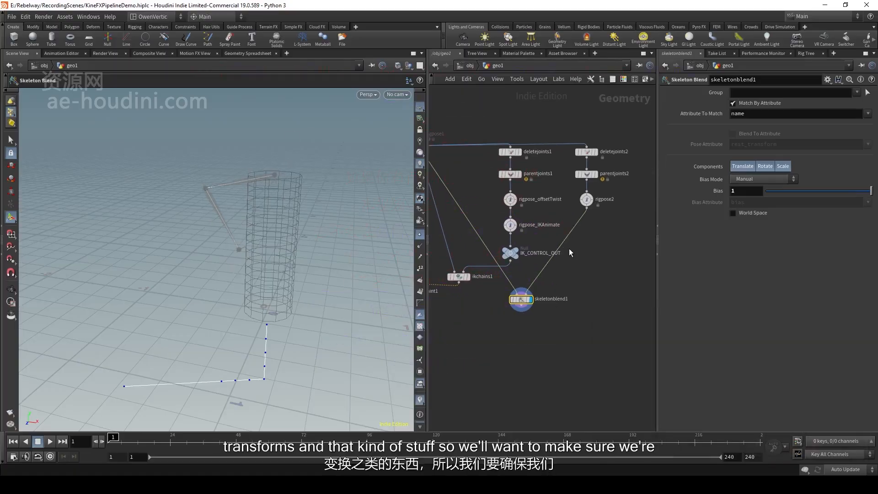
{"action": "left_click", "coordinate": [737, 214]}
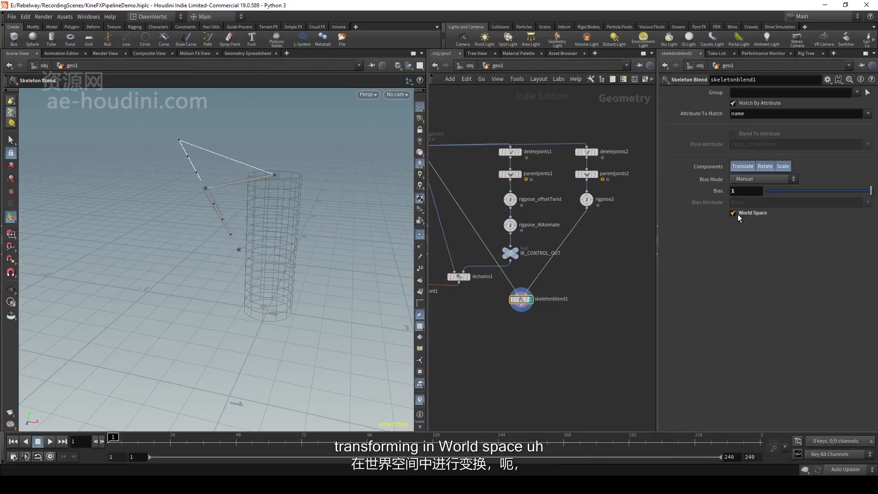
{"action": "mouse_move", "coordinate": [870, 191]}
{"action": "left_mouse_down"}
{"action": "mouse_move", "coordinate": [828, 191]}
{"action": "mouse_move", "coordinate": [873, 192]}
{"action": "left_mouse_up"}
{"action": "left_click_drag", "start_coordinate": [238, 247], "coordinate": [302, 206], "text": "alt"}
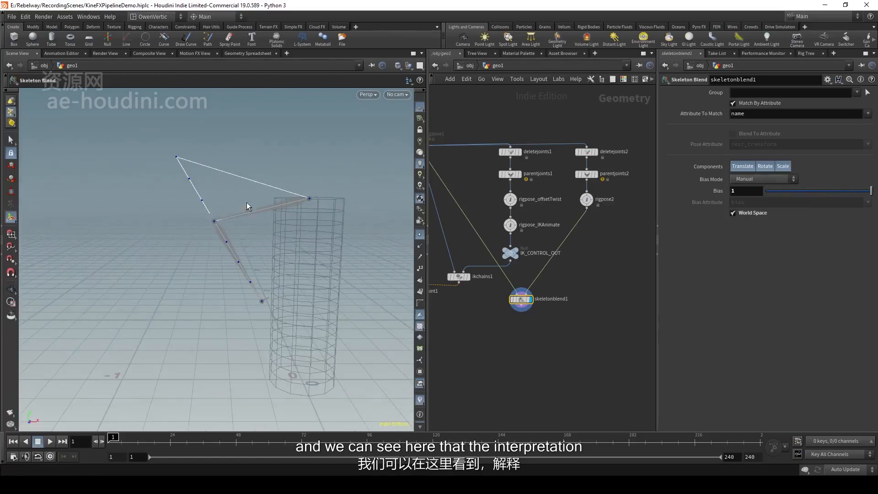
{"action": "right_click_drag", "start_coordinate": [270, 236], "coordinate": [290, 215], "text": "alt"}
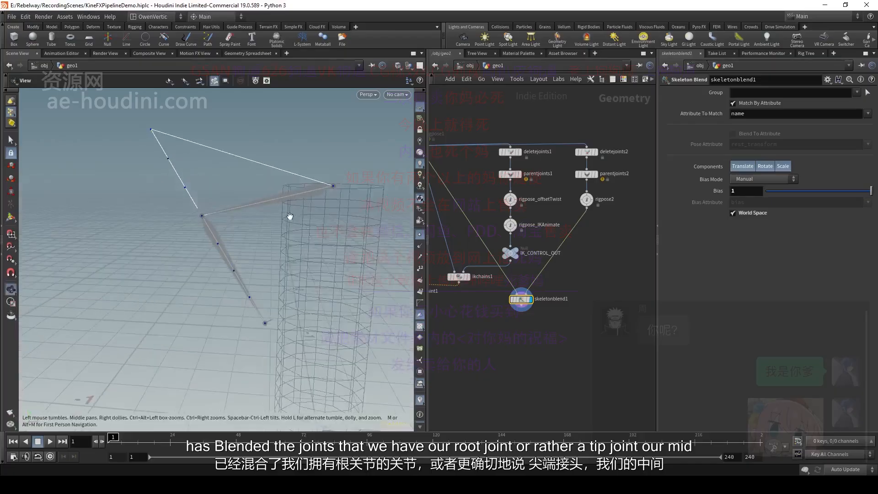
{"action": "left_click_drag", "start_coordinate": [290, 216], "coordinate": [304, 186], "text": "alt"}
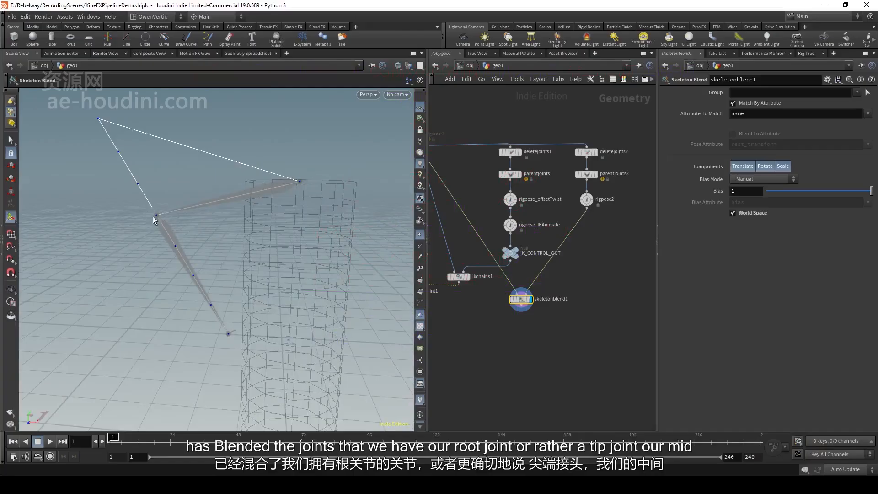
{"action": "middle_click_drag", "start_coordinate": [242, 338], "coordinate": [262, 352], "text": "alt"}
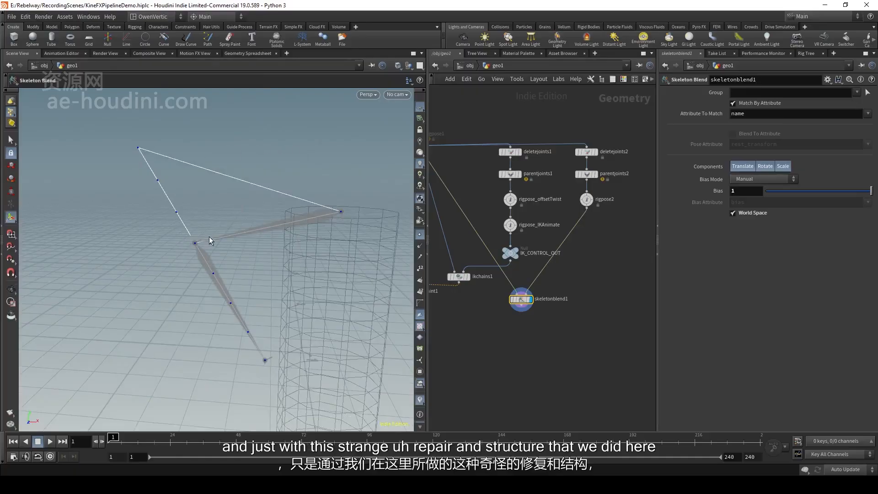
{"action": "middle_click_drag", "start_coordinate": [590, 227], "coordinate": [619, 247]}
{"action": "scroll", "coordinate": [575, 277], "scroll_direction": "down", "scroll_amount": 2}
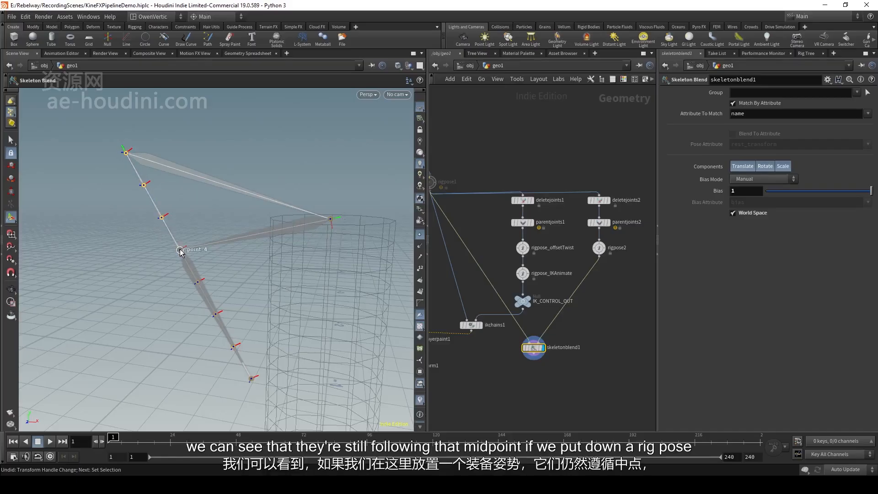
Step: Try posing point_4 with a Rig Pose node wired below skeletonblend1, and remove that node
{"action": "middle_click_drag", "start_coordinate": [547, 387], "coordinate": [564, 360]}
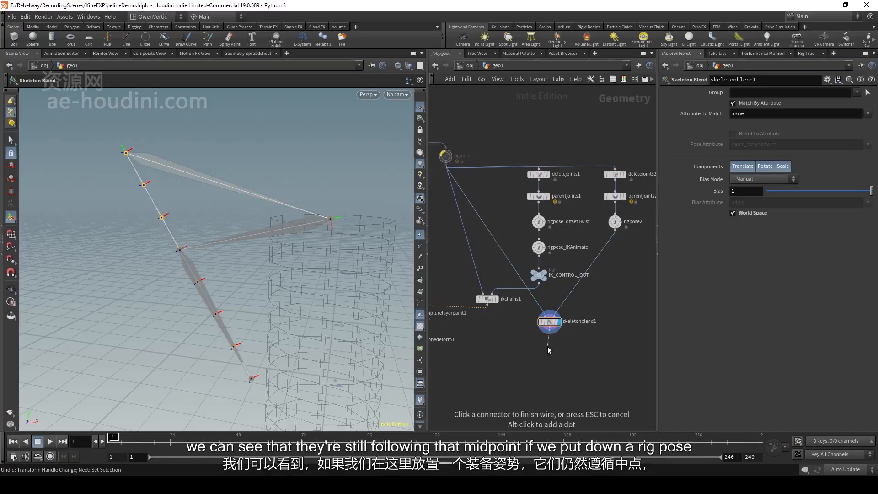
{"action": "key", "text": "Tab"}
{"action": "type", "text": "rig pose"}
{"action": "key", "text": "Return"}
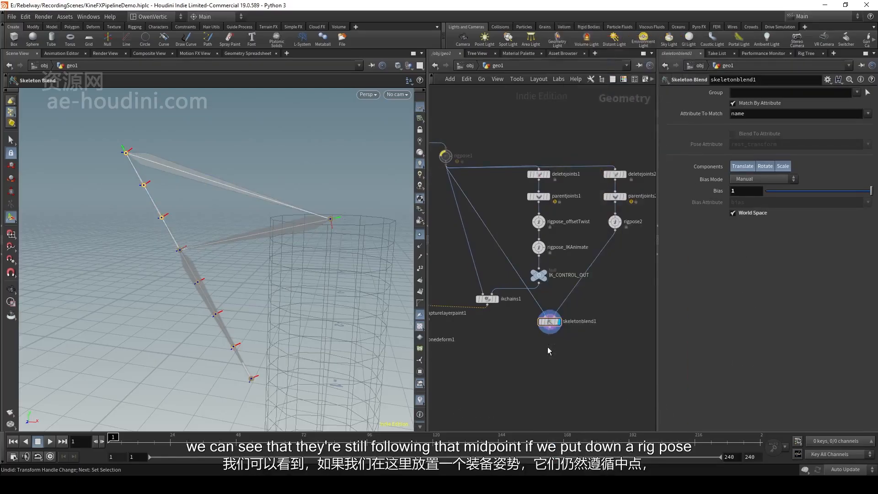
{"action": "left_click", "coordinate": [180, 250]}
{"action": "mouse_move", "coordinate": [225, 264]}
{"action": "left_mouse_down"}
{"action": "mouse_move", "coordinate": [240, 277]}
{"action": "mouse_move", "coordinate": [242, 312]}
{"action": "mouse_move", "coordinate": [207, 218]}
{"action": "mouse_move", "coordinate": [226, 267]}
{"action": "left_mouse_up"}
{"action": "key", "text": "ctrl+z"}
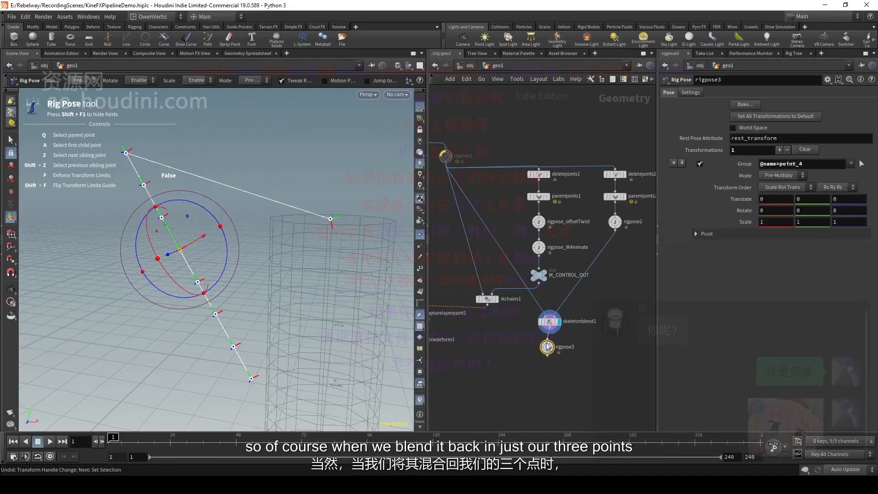
{"action": "key", "text": "Delete"}
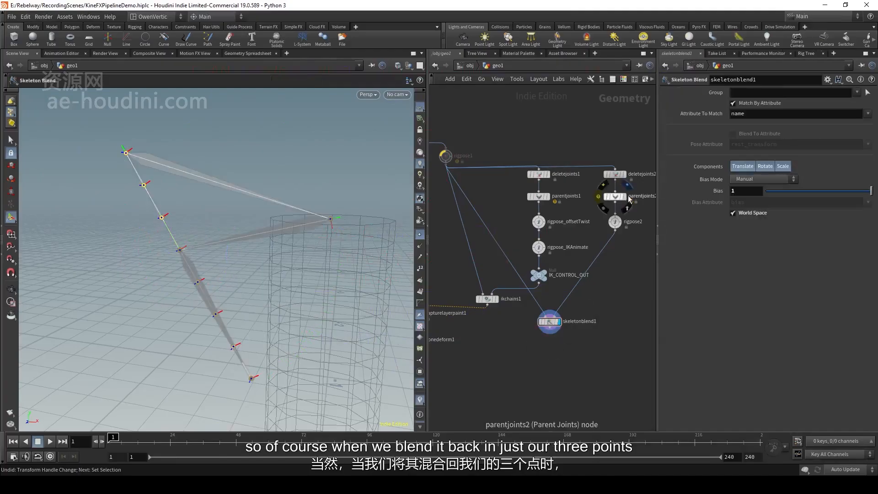
Step: Examine rigpose2's control joints and how the two control branches extracted from rigpose1 connect back to the main chain
{"action": "left_click", "coordinate": [611, 225]}
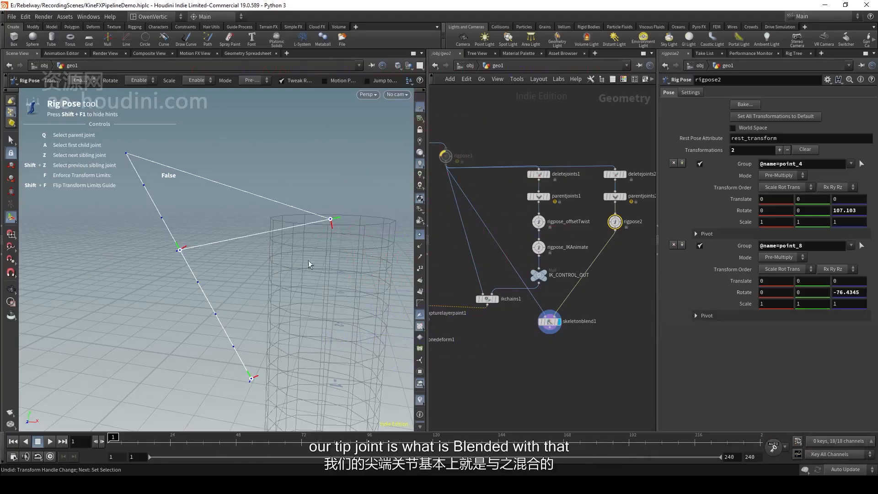
{"action": "middle_click_drag", "start_coordinate": [531, 348], "coordinate": [486, 359]}
{"action": "middle_click_drag", "start_coordinate": [580, 256], "coordinate": [589, 265]}
{"action": "middle_click_drag", "start_coordinate": [559, 295], "coordinate": [571, 283]}
{"action": "scroll", "coordinate": [547, 188], "scroll_direction": "down", "scroll_amount": 1}
{"action": "middle_click_drag", "start_coordinate": [553, 199], "coordinate": [586, 207]}
{"action": "middle_click_drag", "start_coordinate": [584, 272], "coordinate": [550, 277]}
{"action": "middle_click_drag", "start_coordinate": [493, 227], "coordinate": [523, 224]}
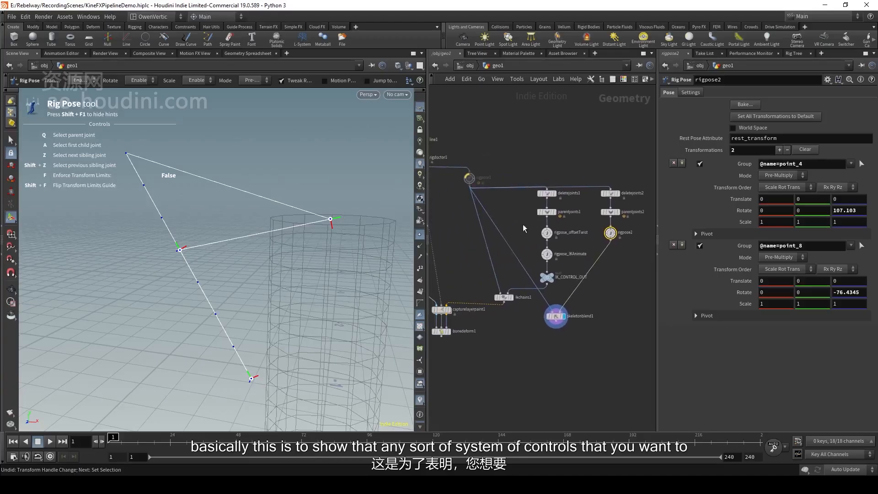
{"action": "middle_click_drag", "start_coordinate": [606, 173], "coordinate": [571, 182]}
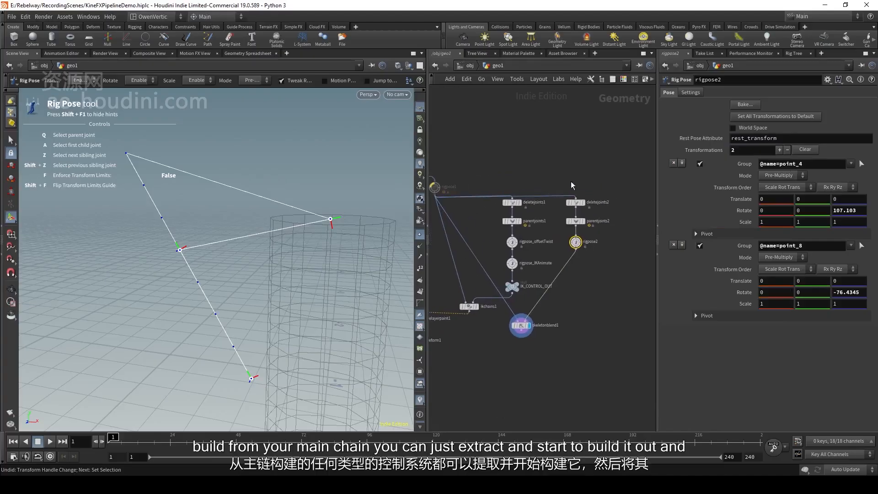
{"action": "middle_click_drag", "start_coordinate": [502, 350], "coordinate": [524, 339]}
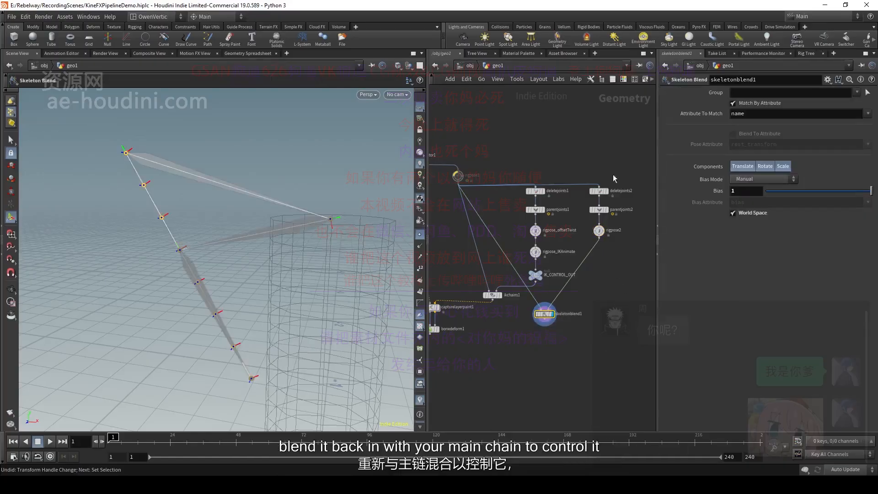
Step: Delete the second control branch of deletejoints2, parentjoints2 and rigpose2, together with skeletonblend1
{"action": "left_click_drag", "start_coordinate": [618, 160], "coordinate": [586, 257], "text": "shift"}
{"action": "key", "text": "Delete"}
{"action": "scroll", "coordinate": [494, 300], "scroll_direction": "up", "scroll_amount": 3}
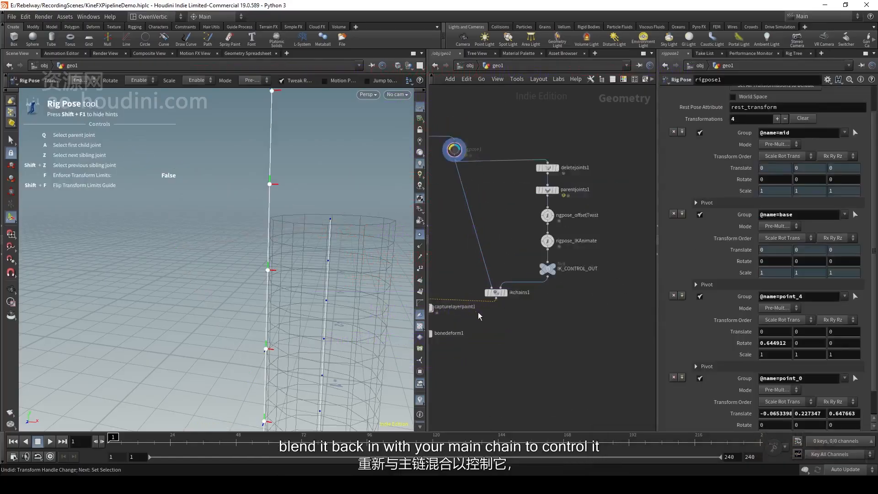
Step: Display ikchains1 and move the point_8 control in rigpose_IKAnimate to about -0.156 in Y
{"action": "left_click", "coordinate": [505, 290]}
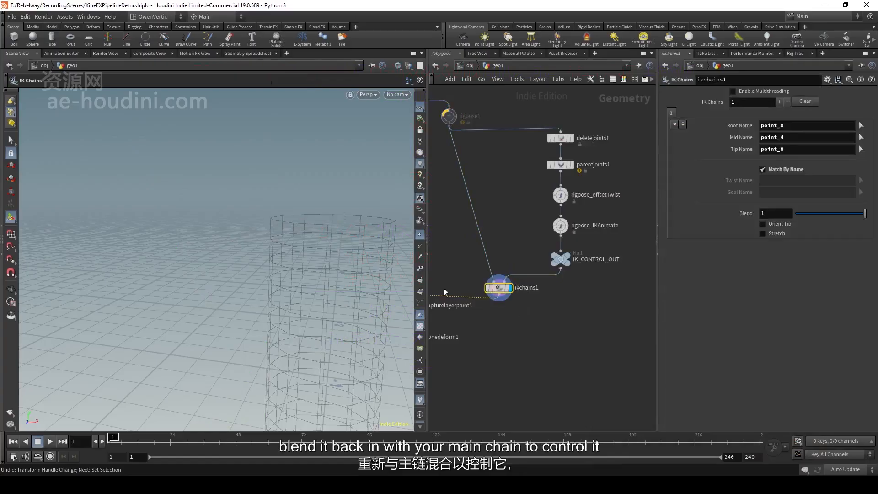
{"action": "left_click_drag", "start_coordinate": [326, 270], "coordinate": [253, 297], "text": "alt"}
{"action": "left_click", "coordinate": [562, 230]}
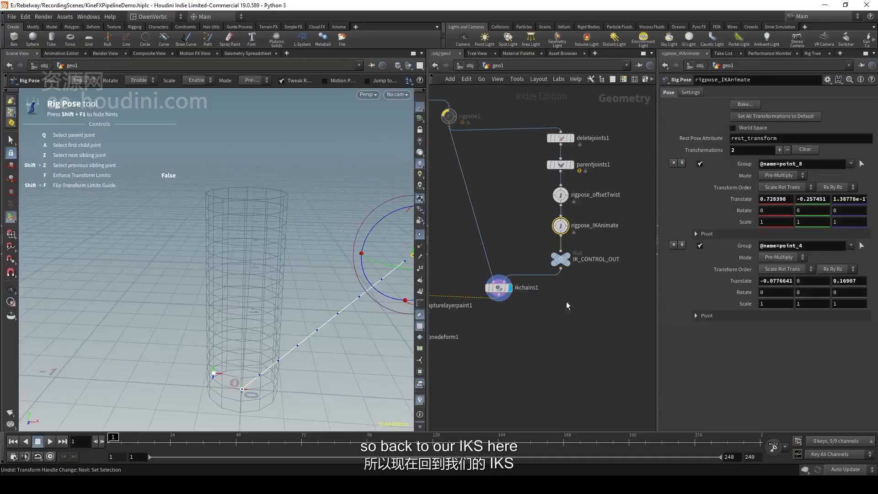
{"action": "left_click_drag", "start_coordinate": [355, 223], "coordinate": [248, 228], "text": "alt"}
{"action": "left_click_drag", "start_coordinate": [265, 179], "coordinate": [264, 209]}
Step: Display bonedeform1 and inspect the IK-driven tube along with the complete node network
{"action": "middle_click_drag", "start_coordinate": [431, 352], "coordinate": [549, 312]}
{"action": "left_click", "coordinate": [538, 298]}
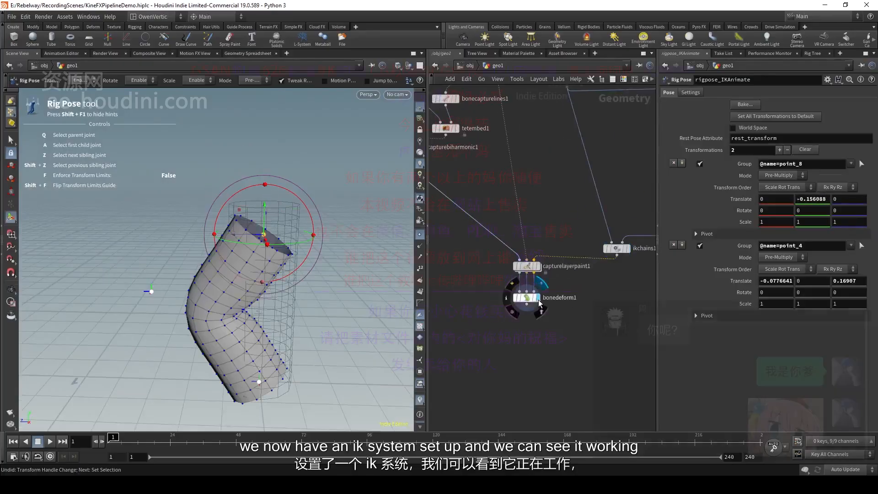
{"action": "left_click_drag", "start_coordinate": [365, 305], "coordinate": [294, 327], "text": "alt"}
{"action": "scroll", "coordinate": [563, 311], "scroll_direction": "down", "scroll_amount": 6}
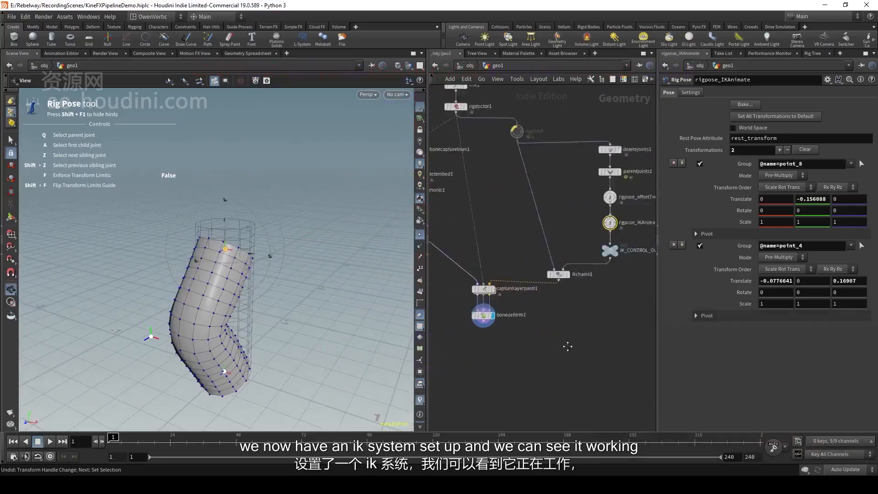
{"action": "middle_click_drag", "start_coordinate": [559, 278], "coordinate": [557, 302]}
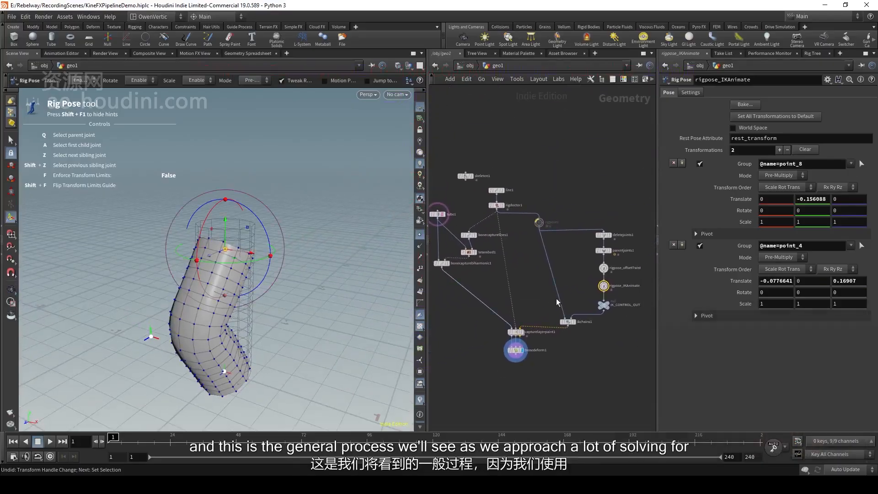